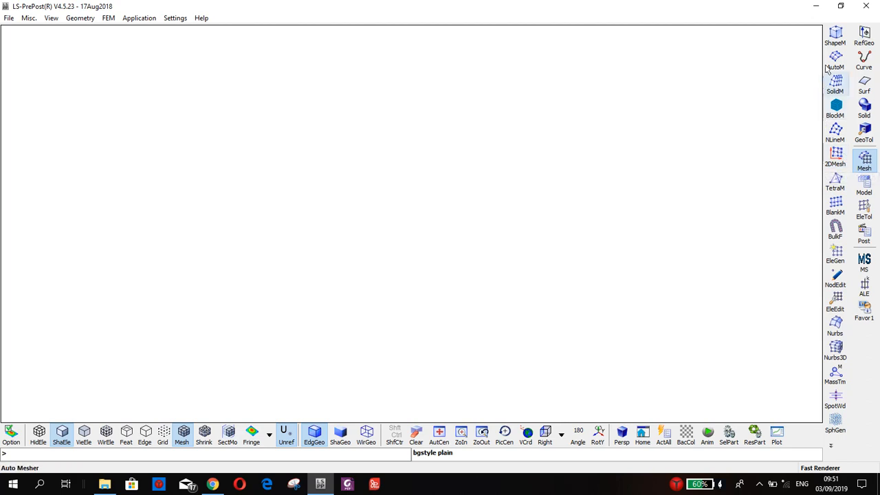
Open the Shape Mesher with 4N Shell as the entity and move its dialog nearer the middle of the view.
left_click(835, 36)
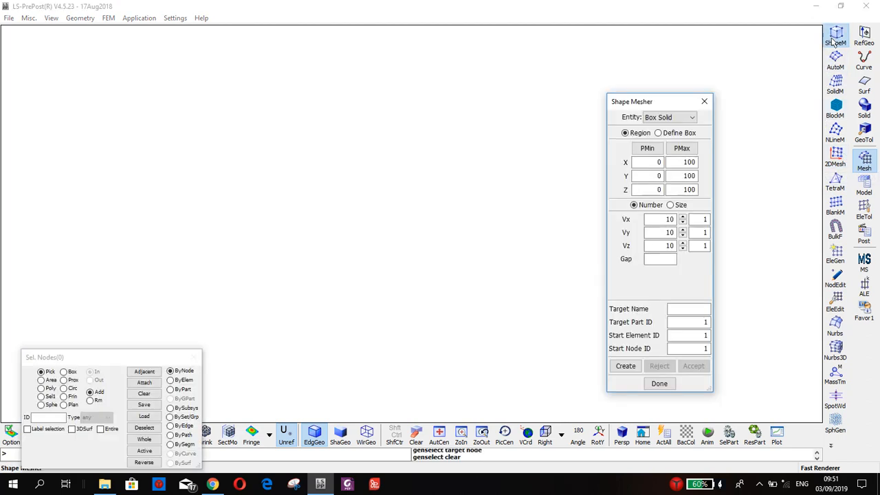
left_click(669, 117)
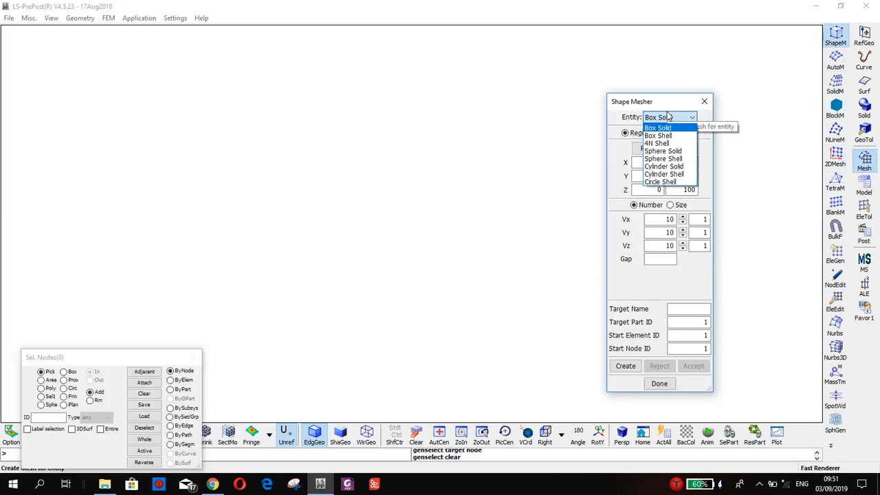
left_click(666, 143)
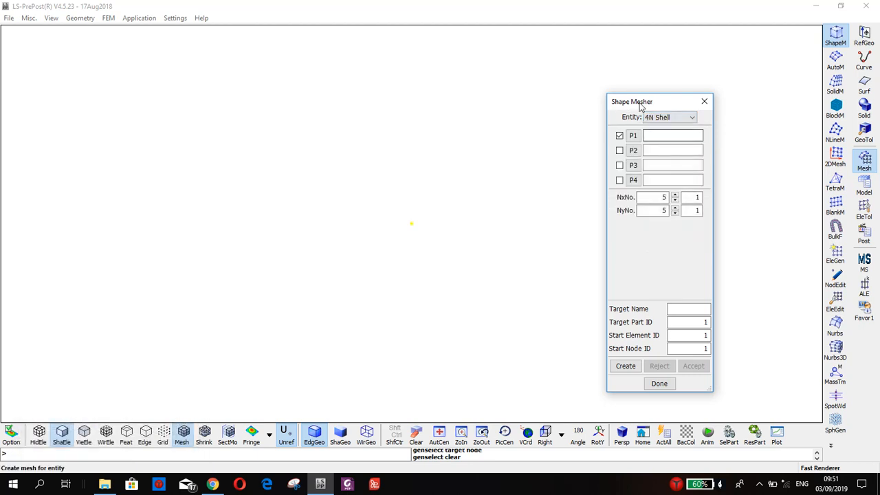
left_click_drag(639, 103, 489, 106)
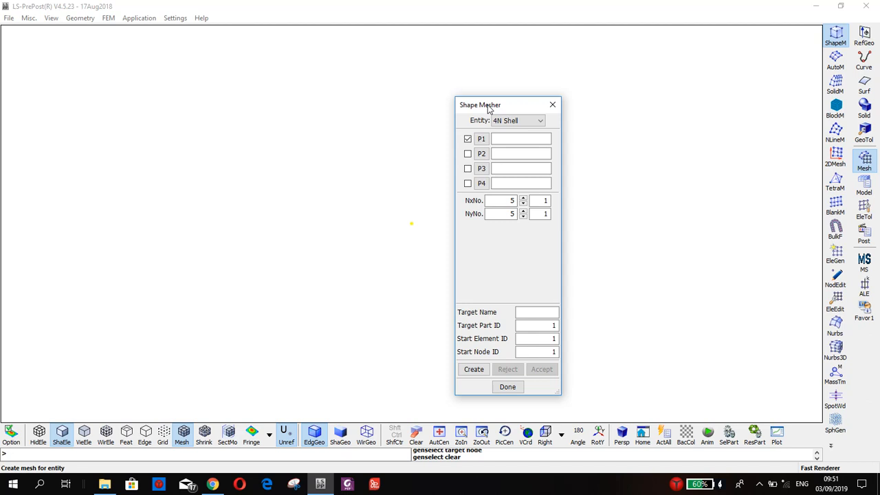
Set the shell's first two corner points to P1 = 0,0,0 and P2 = 300,0,0.
left_click(518, 141)
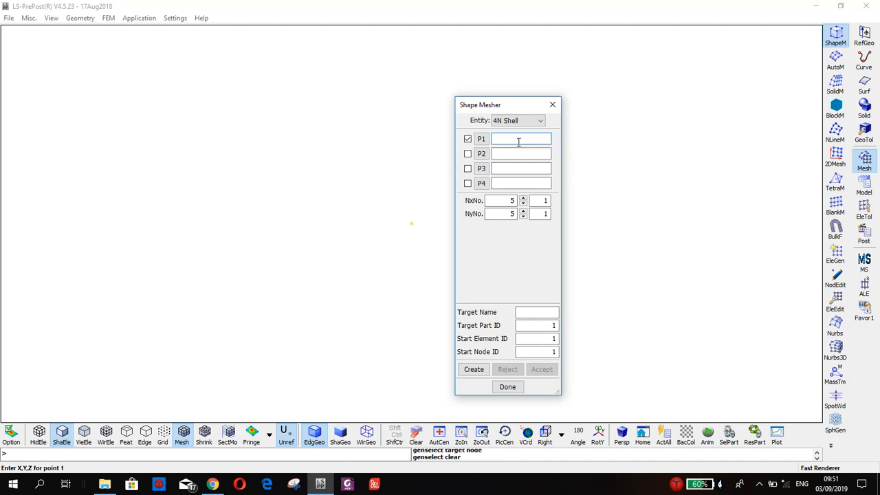
key("Tab")
key("Tab")
key("Tab")
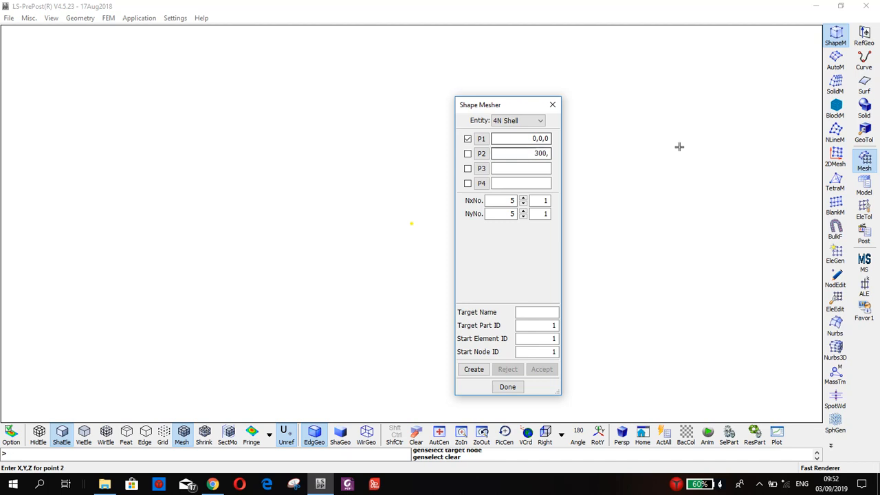
left_click(550, 153)
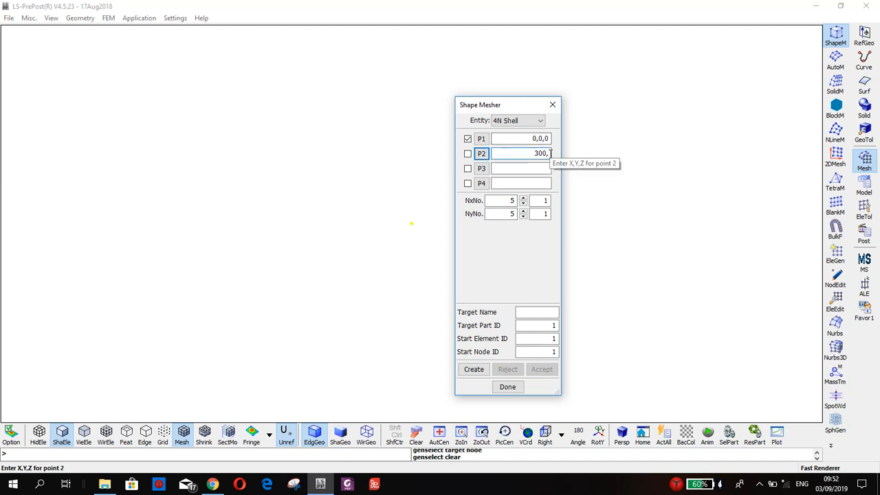
type("300,0,0")
key("Tab")
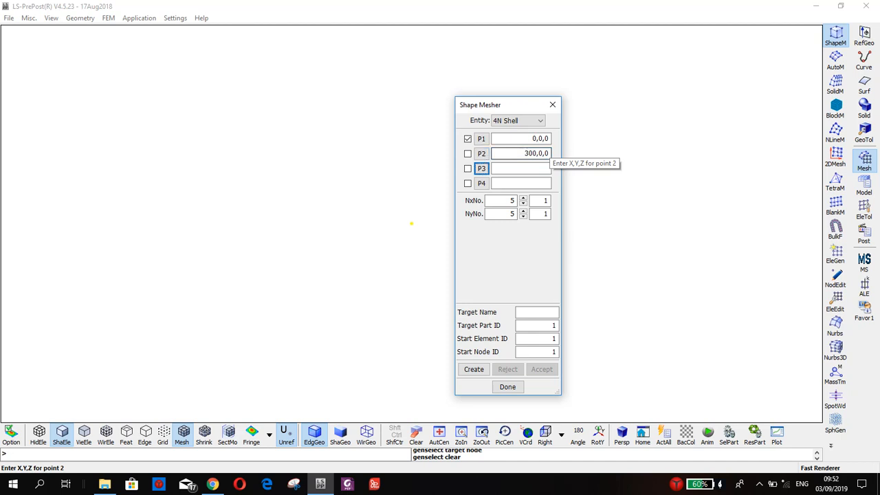
Set the shell's remaining corner points to P3 = 300,20,0 and P4 = 0,20,0.
left_click(525, 171)
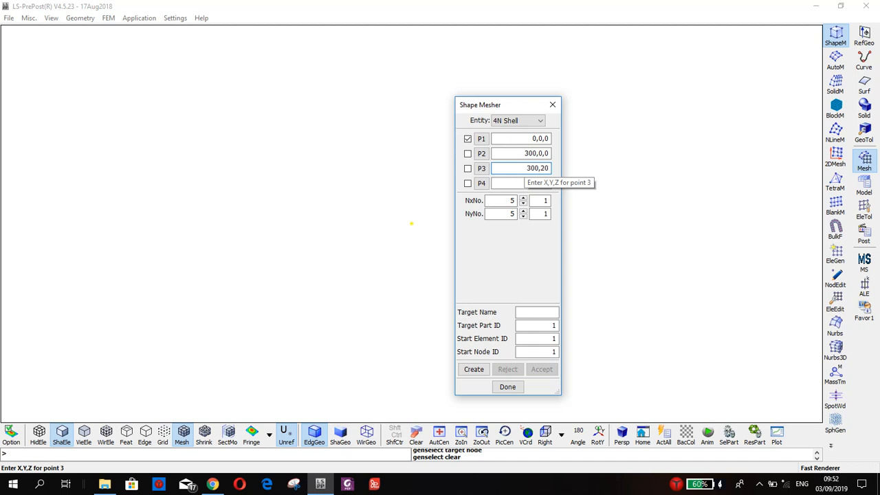
type("300,20,0")
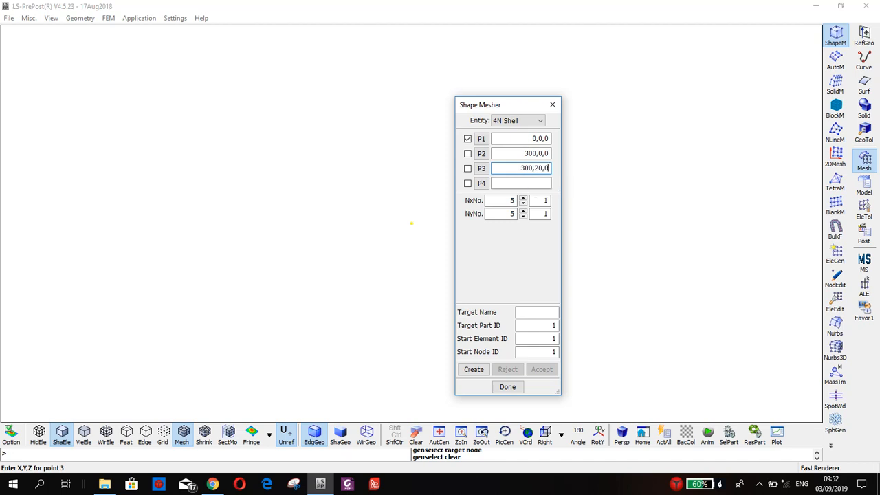
left_click(543, 180)
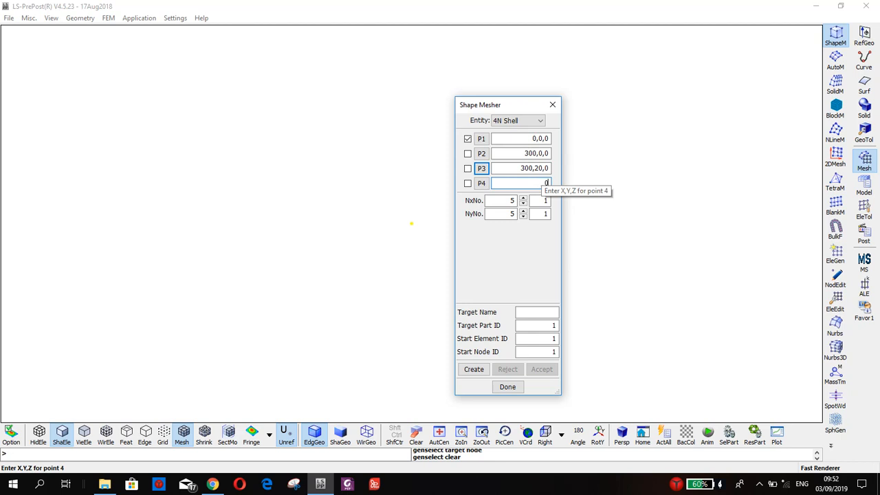
type("0,20")
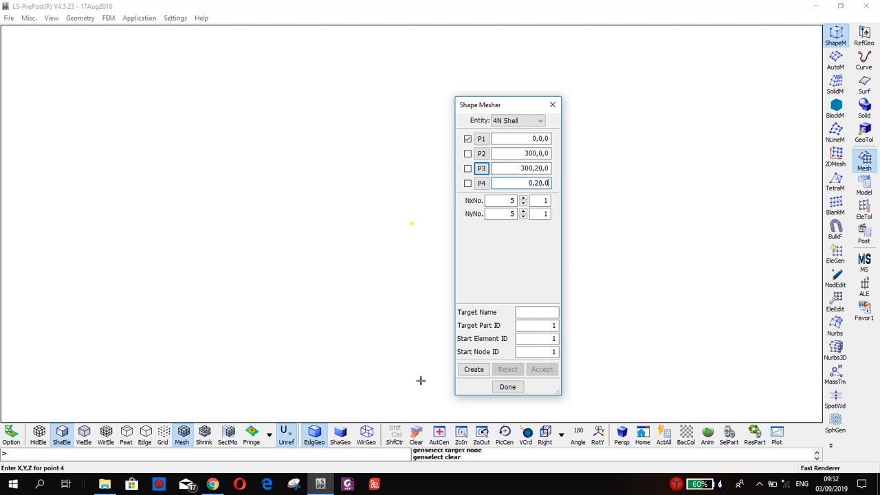
Create the preview mesh of the four-node shell and move the mesher dialog clear of it.
left_click(472, 370)
left_click(297, 333)
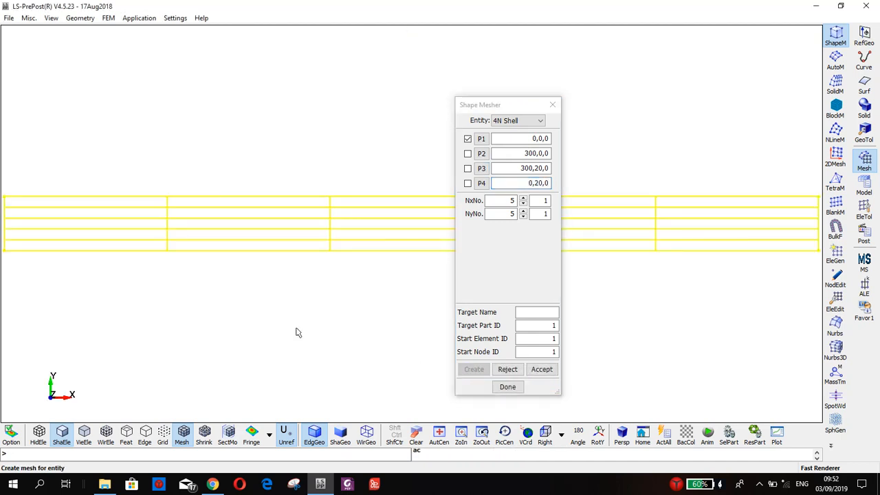
left_click_drag(298, 333, 344, 321, "shift")
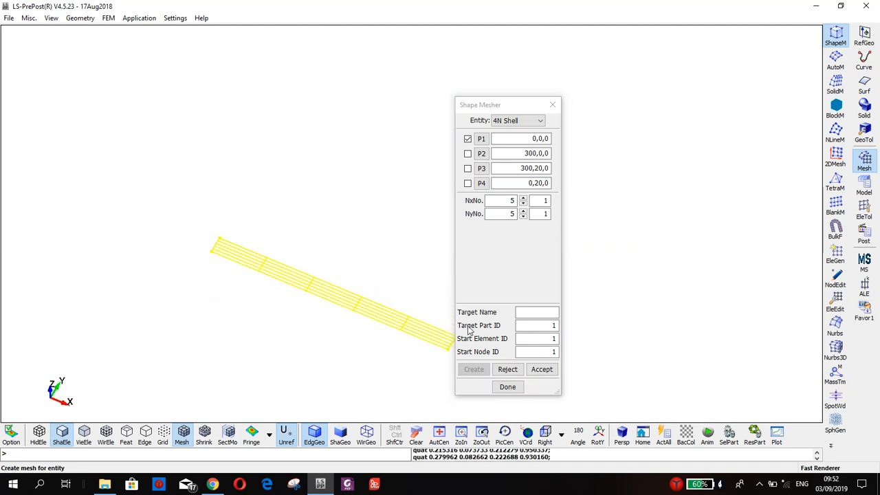
scroll(390, 335, "up", 5)
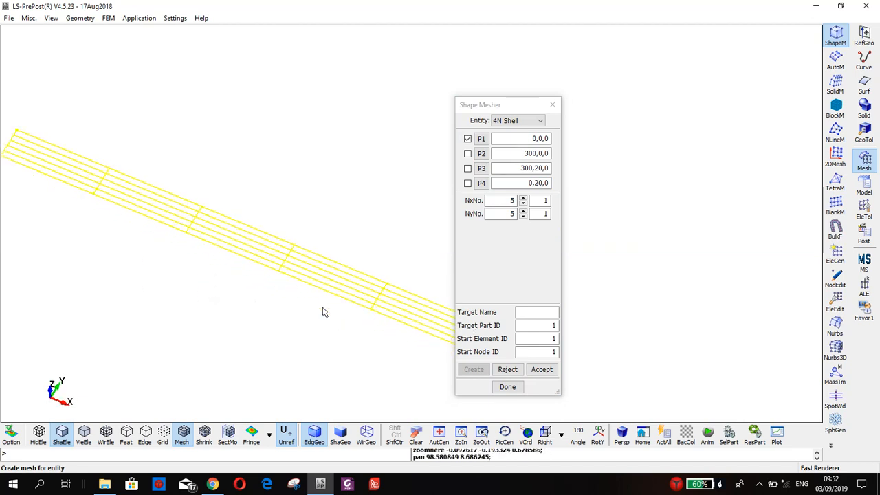
left_click_drag(324, 312, 318, 298, "shift")
middle_click_drag(318, 298, 350, 295, "shift")
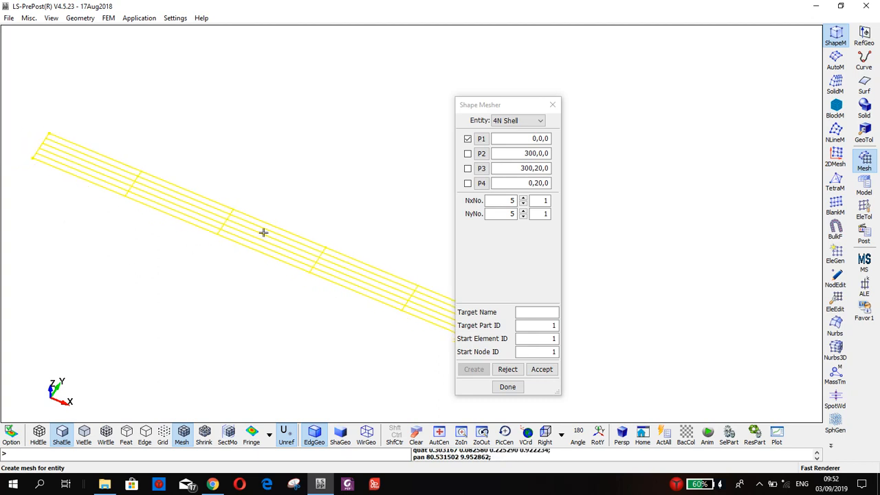
left_click(521, 111)
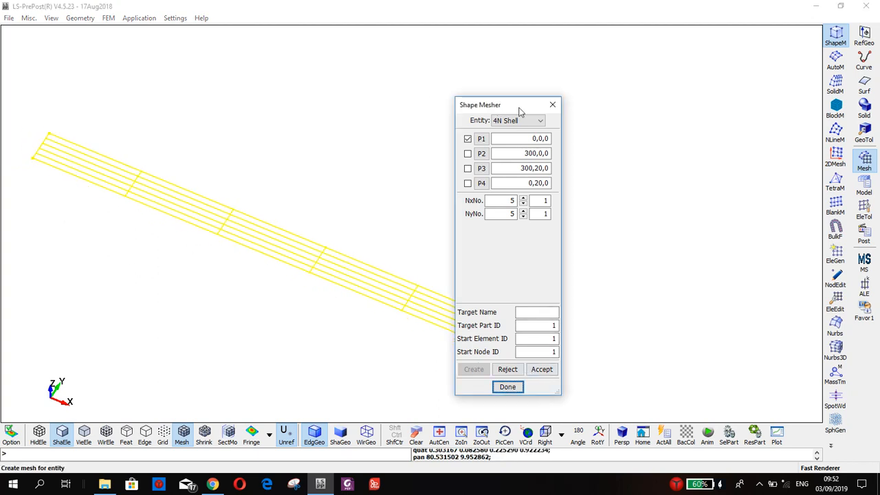
left_click_drag(521, 110, 641, 91)
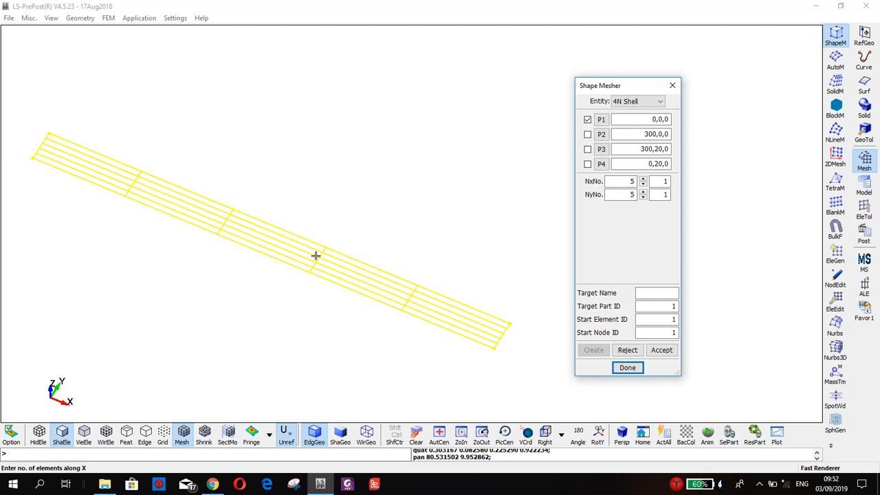
Increase the number of elements along X to 30 for the previewed shell mesh.
left_click_drag(316, 256, 408, 162, "ctrl")
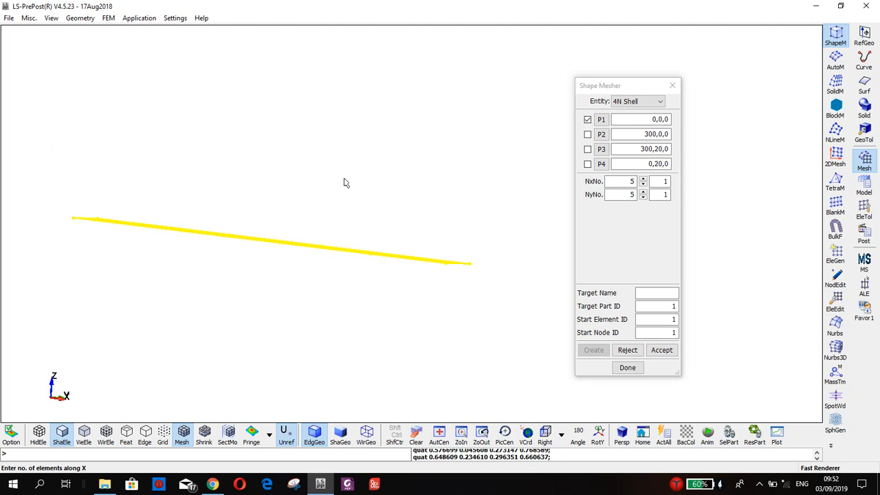
left_click_drag(345, 183, 287, 319, "ctrl")
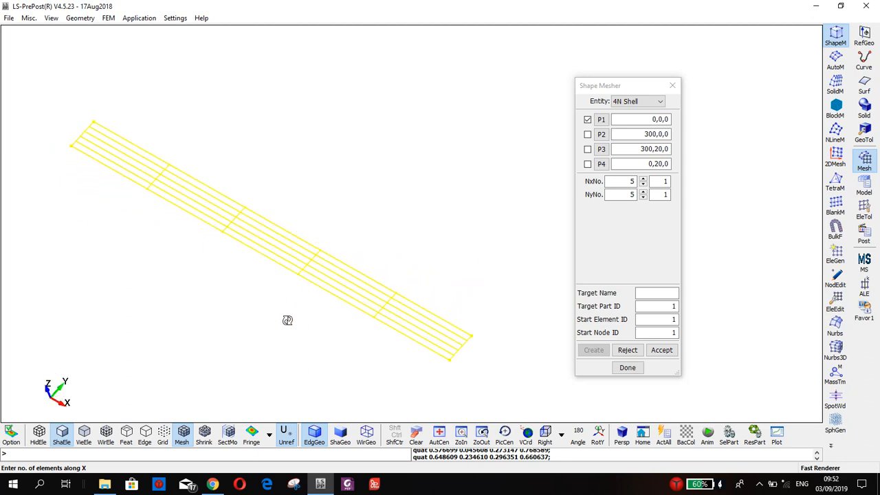
left_click(643, 178)
left_click(643, 179)
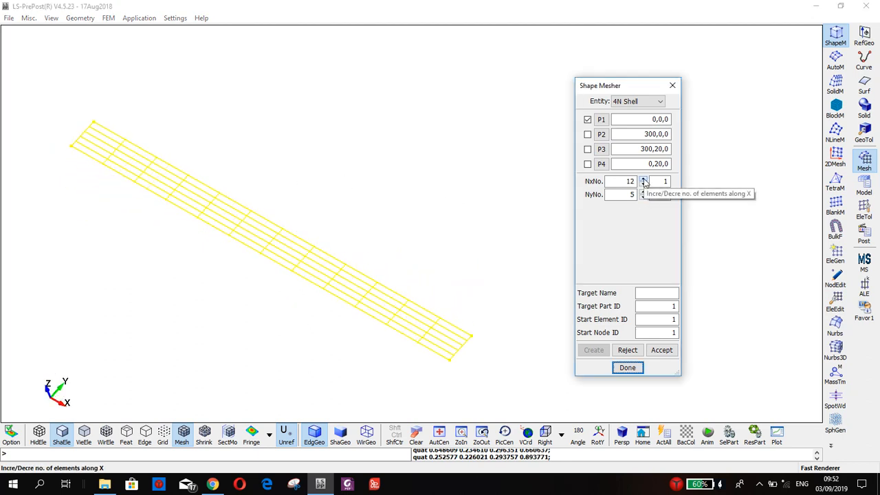
left_click(644, 180)
left_click(644, 180)
left_click(644, 180)
left_click(643, 180)
left_click(644, 181)
left_click(644, 180)
left_click(643, 180)
left_click(644, 181)
left_click(644, 180)
left_click(644, 180)
left_click(644, 180)
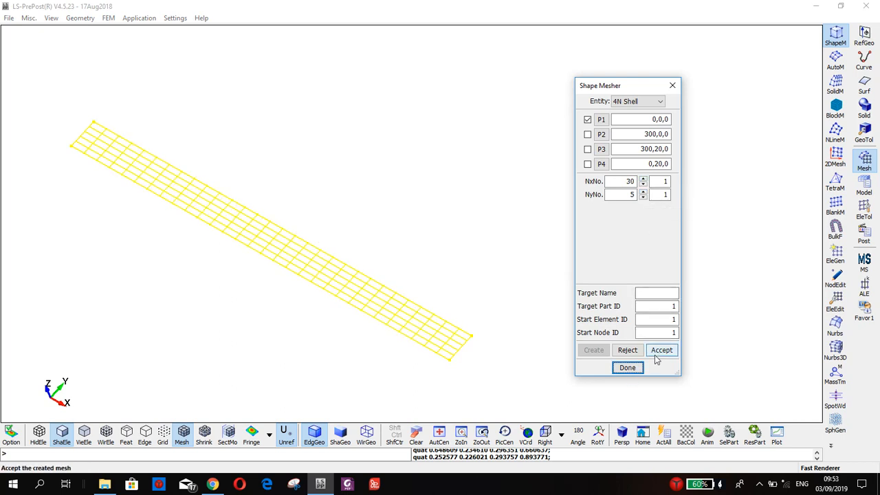
Name the target part Ruler, accept the shell mesh and finish the Shape Mesher.
left_click(648, 293)
type("R")
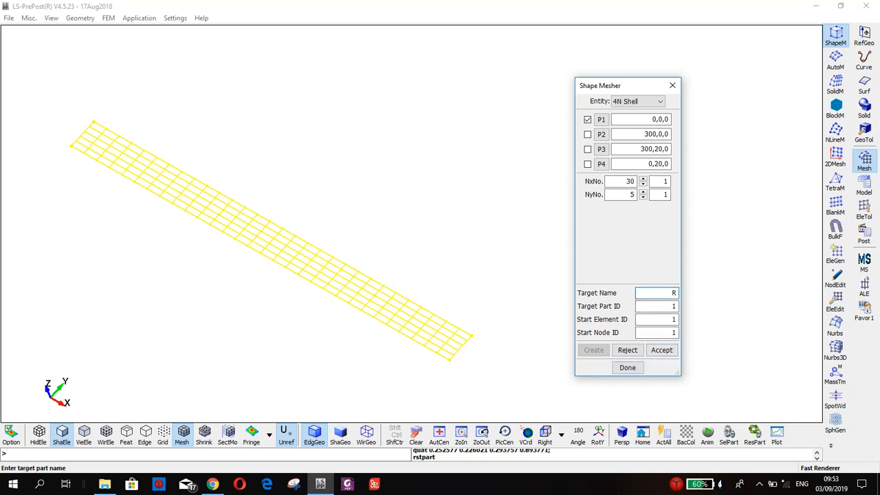
type("uler")
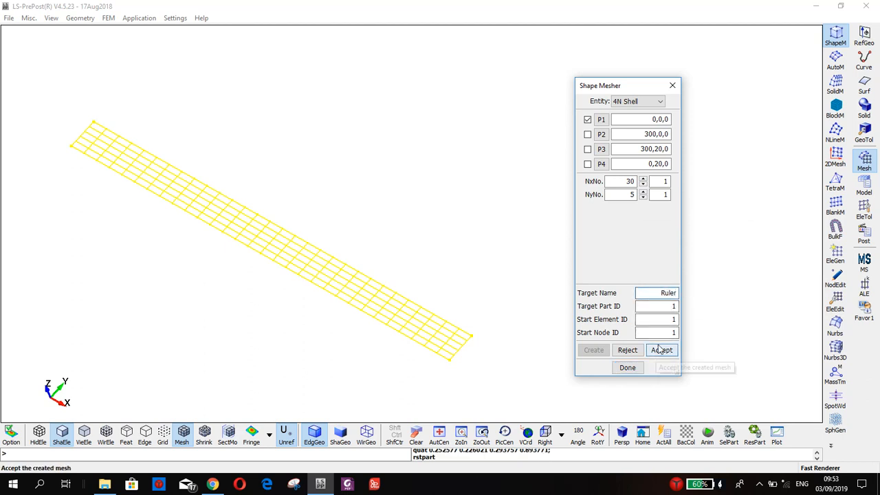
left_click(662, 350)
left_click_drag(508, 352, 468, 269, "shift")
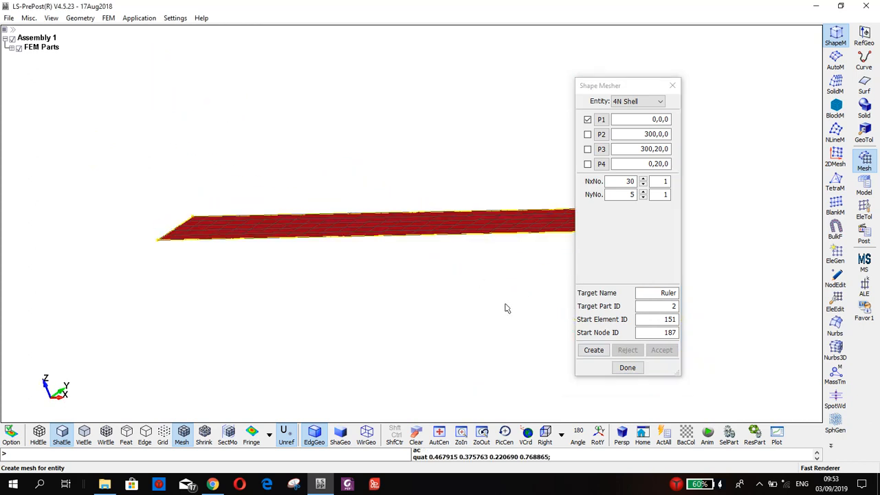
left_click_drag(507, 307, 458, 334, "shift")
left_click(625, 367)
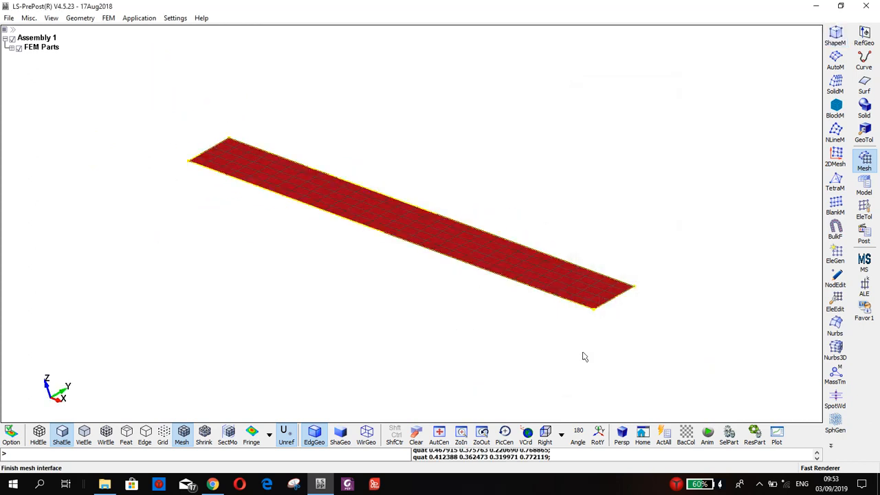
Open Entity Creation for the model and start creating a boundary SPC on a node set.
middle_click_drag(436, 303, 426, 317, "shift")
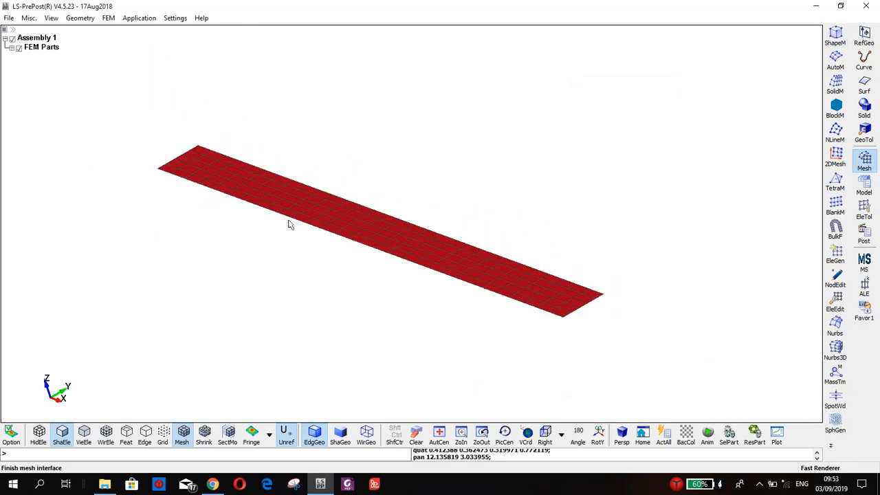
left_click_drag(289, 224, 332, 205, "shift")
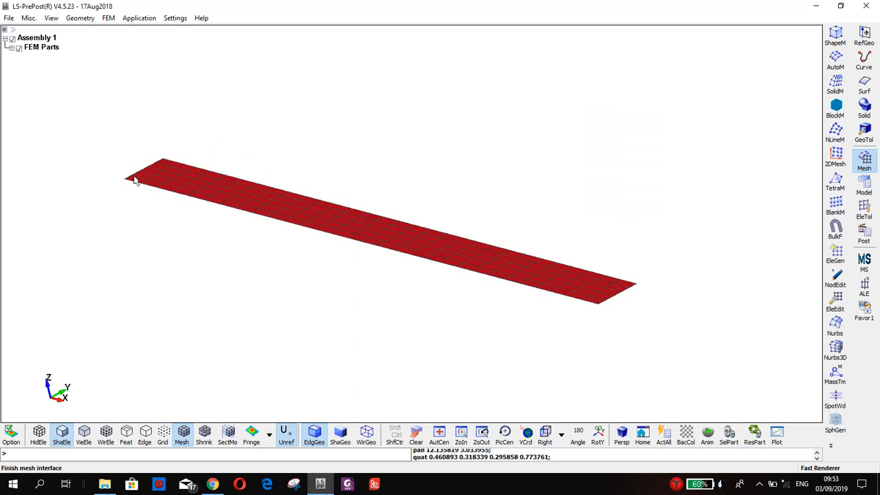
left_click(864, 187)
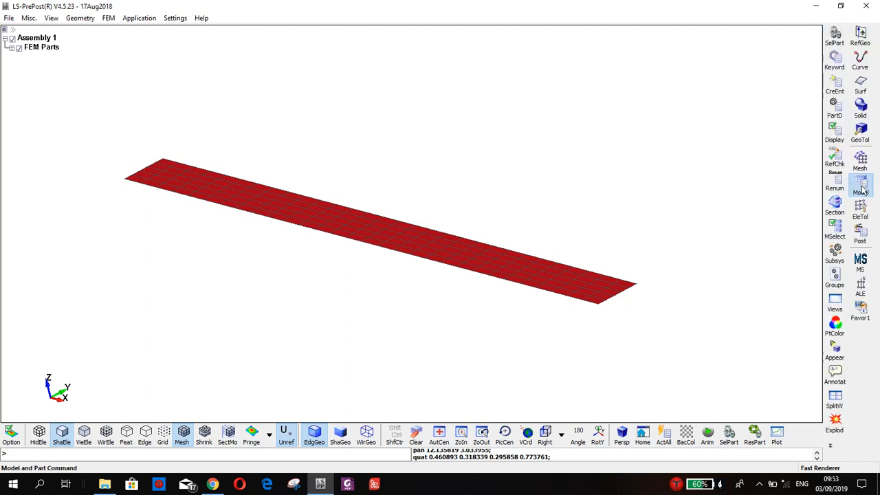
left_click(834, 86)
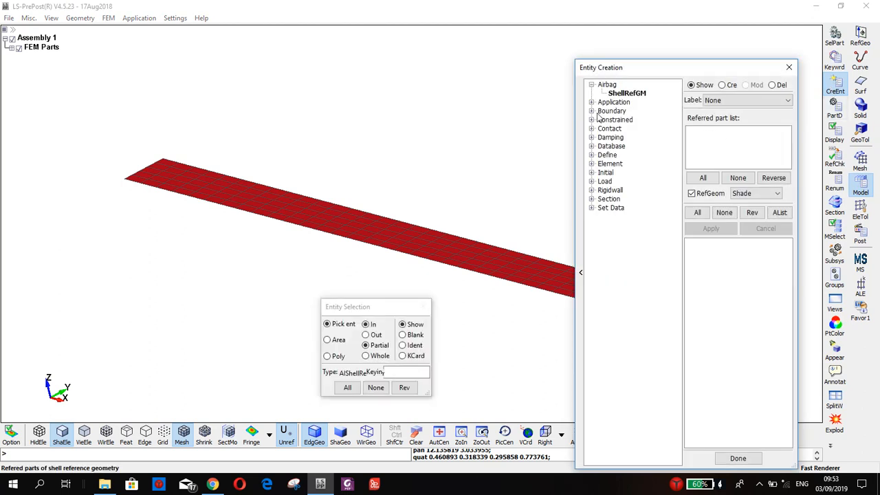
left_click(592, 111)
left_click(612, 122)
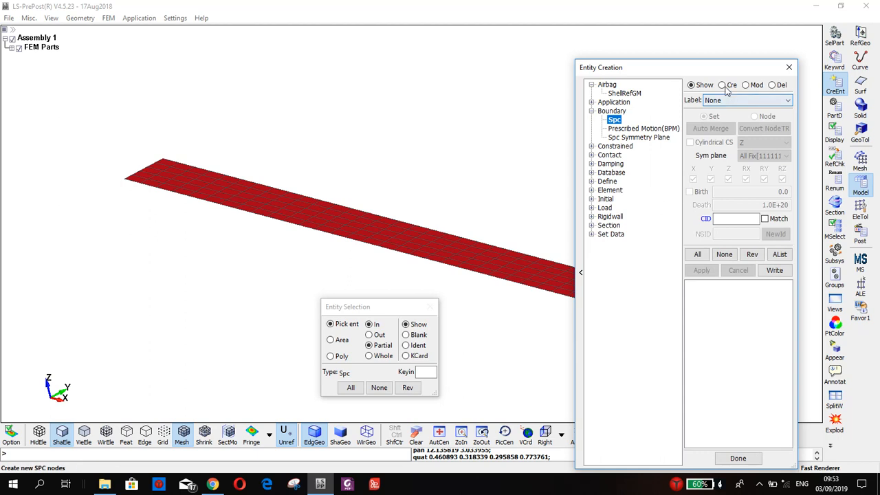
left_click(723, 84)
Select by area all nodes along the ruler's short edge at X = 0 for the SPC.
left_click_drag(152, 358, 240, 245)
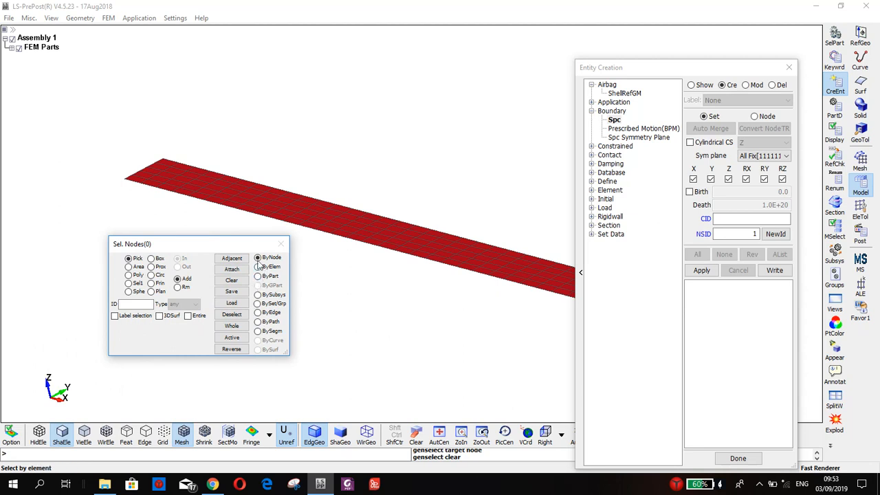
left_click(135, 270)
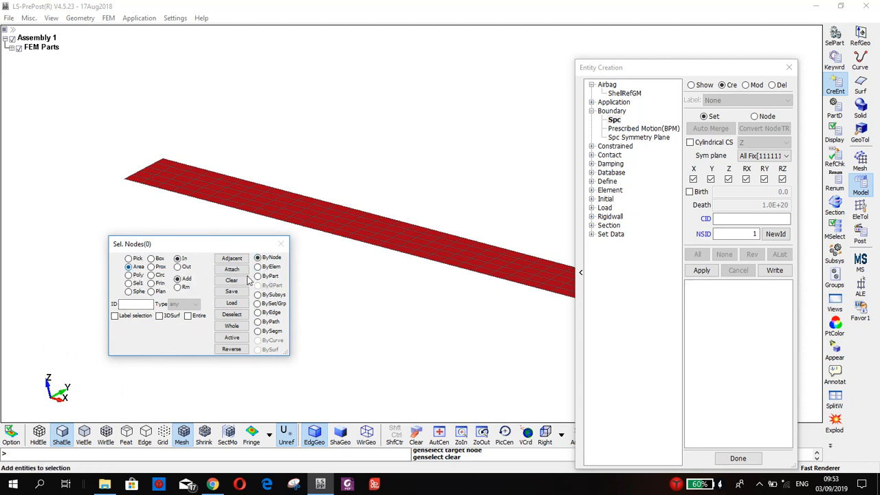
scroll(383, 242, "down", 2)
scroll(210, 208, "up", 4)
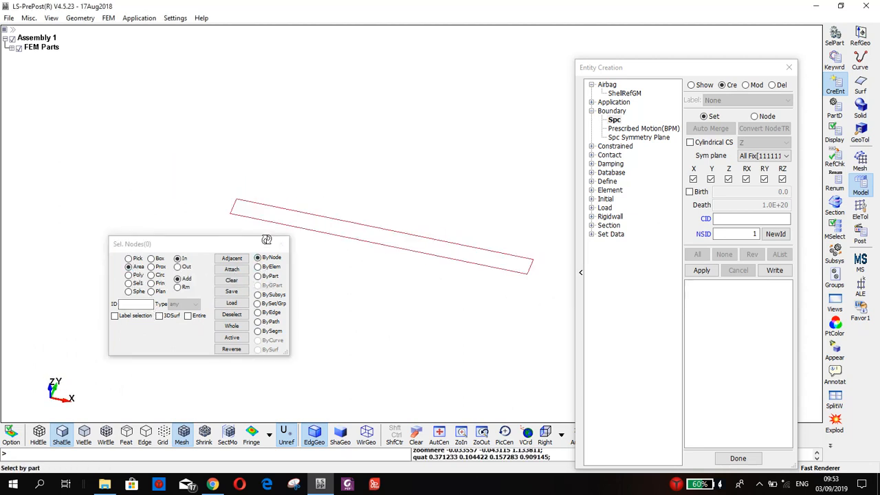
left_click_drag(188, 139, 207, 231)
middle_click_drag(211, 214, 345, 238, "ctrl")
left_click_drag(319, 284, 277, 254, "ctrl")
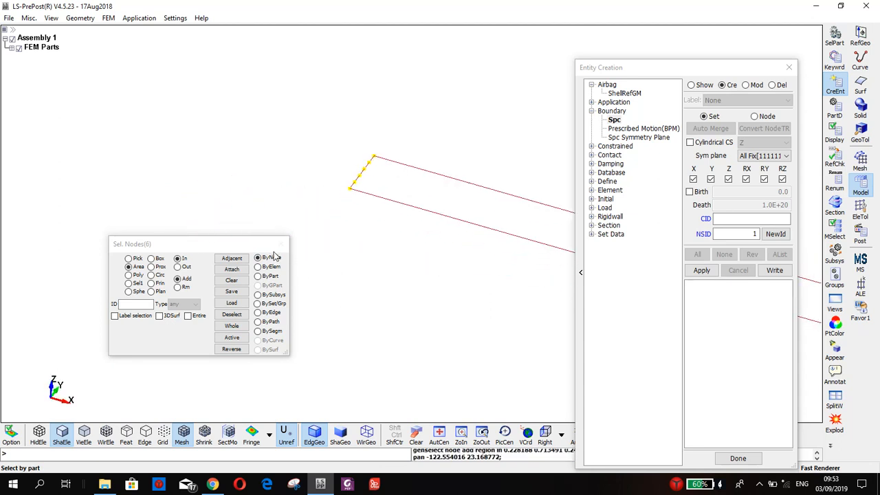
middle_click_drag(341, 209, 273, 229, "ctrl")
scroll(273, 230, "up", 4)
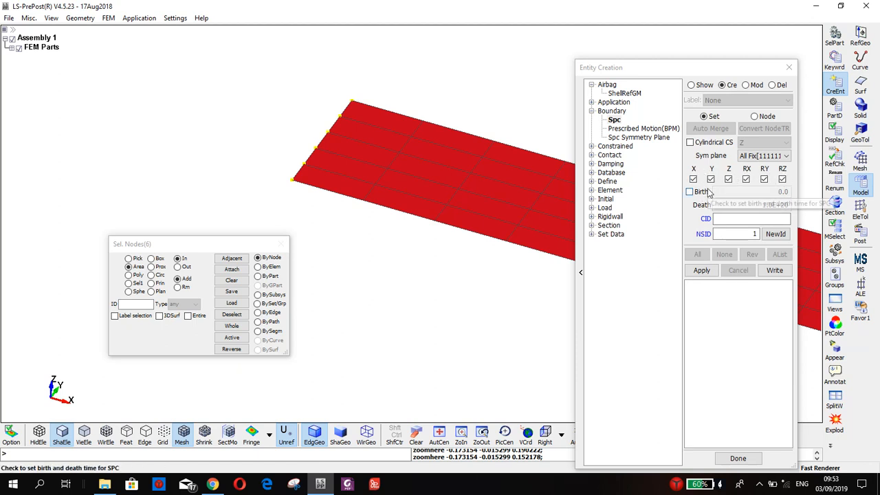
middle_click_drag(475, 234, 372, 229, "shift")
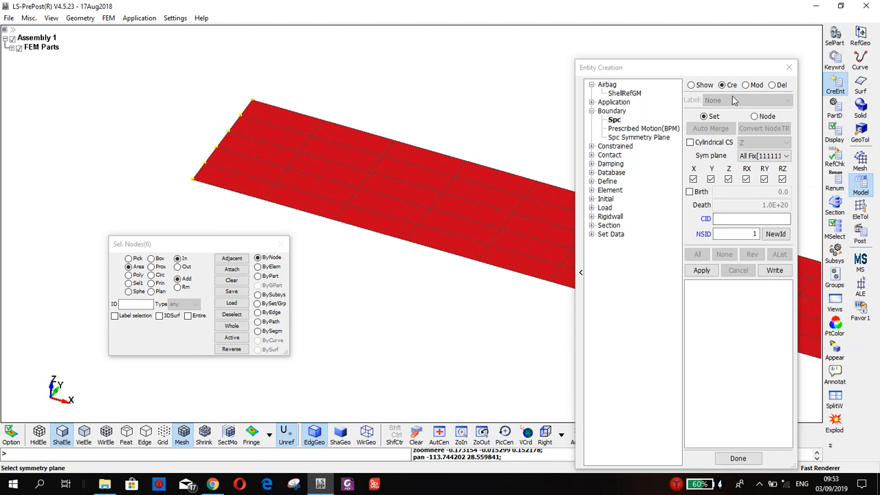
left_click_drag(716, 67, 713, 42)
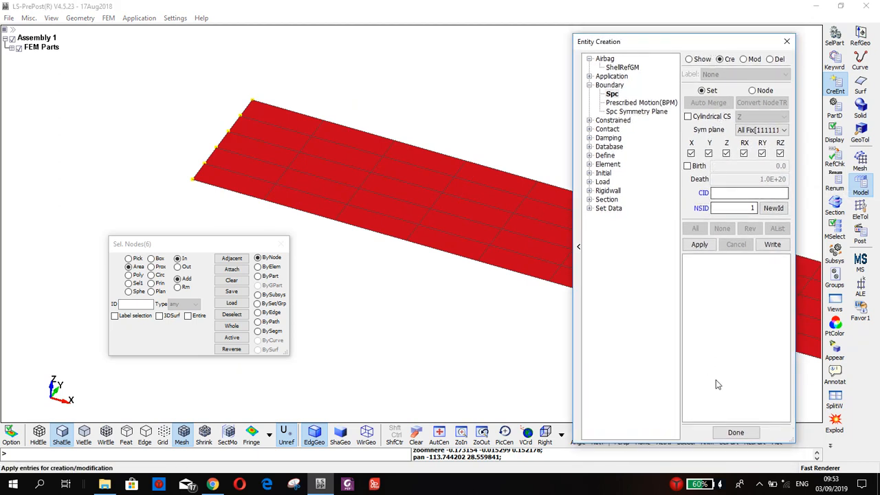
left_click(733, 433)
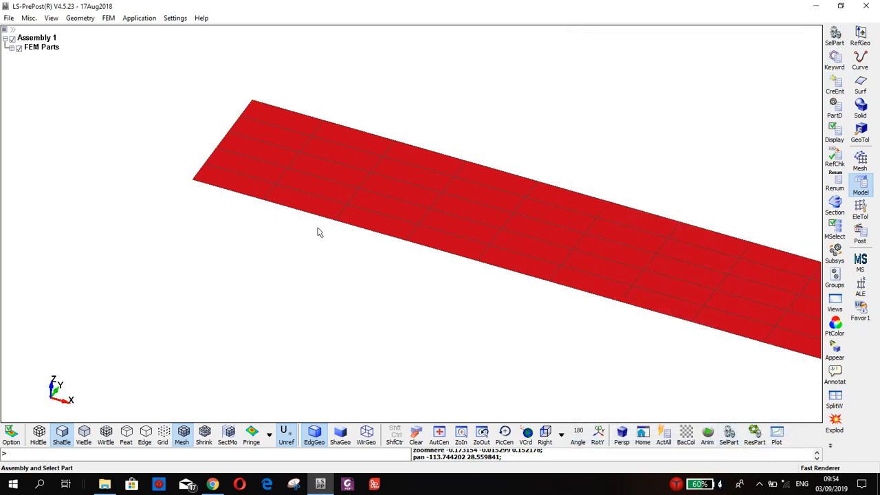
Select by area the nodes along the ruler's X = 0 edge and create an SPC set fixing all six degrees of freedom.
left_click(835, 86)
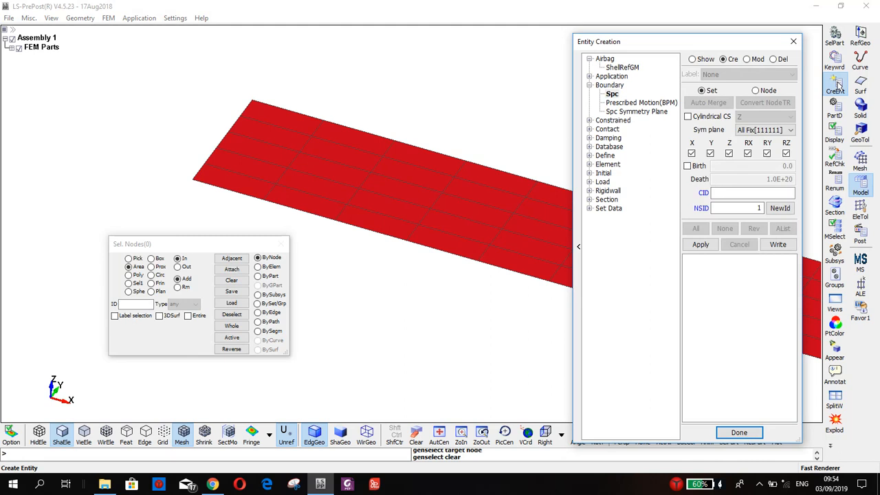
left_click_drag(324, 259, 136, 195, "ctrl")
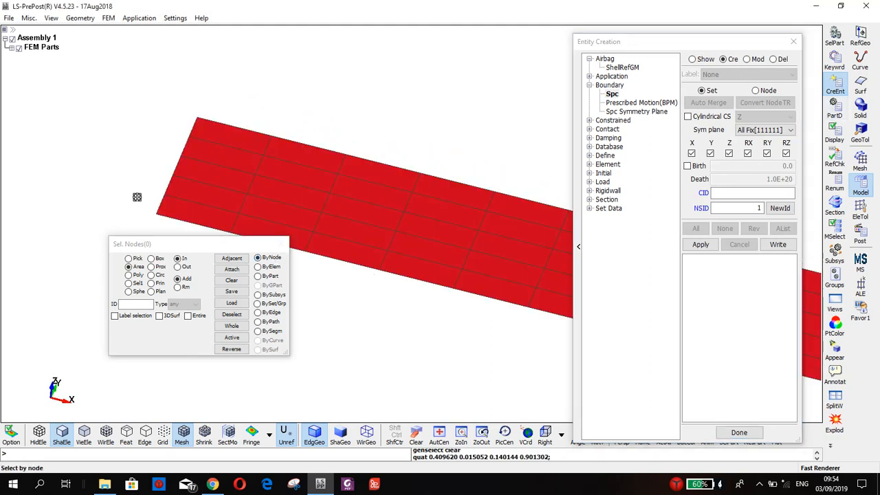
left_click_drag(99, 245, 211, 96)
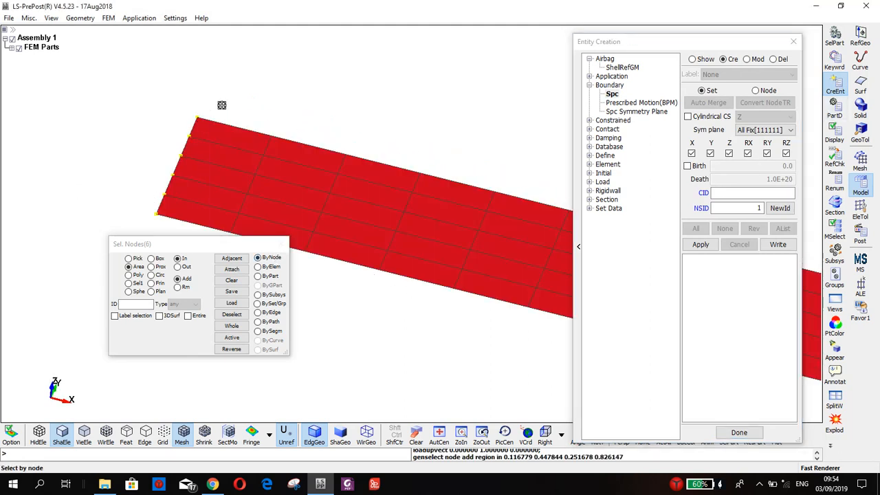
left_click(701, 244)
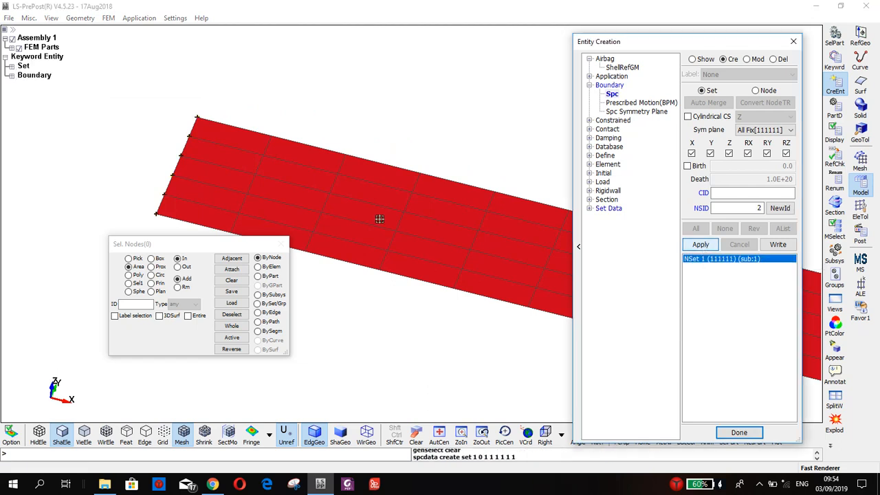
middle_click_drag(379, 216, 403, 204, "ctrl")
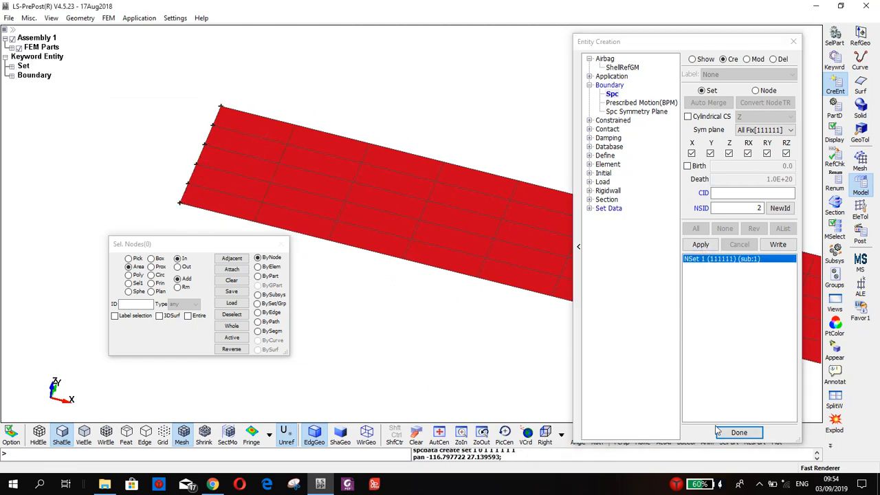
left_click(736, 433)
Examine the full length of the ruler together with the SPC markers along its constrained short edge.
scroll(263, 257, "down", 3)
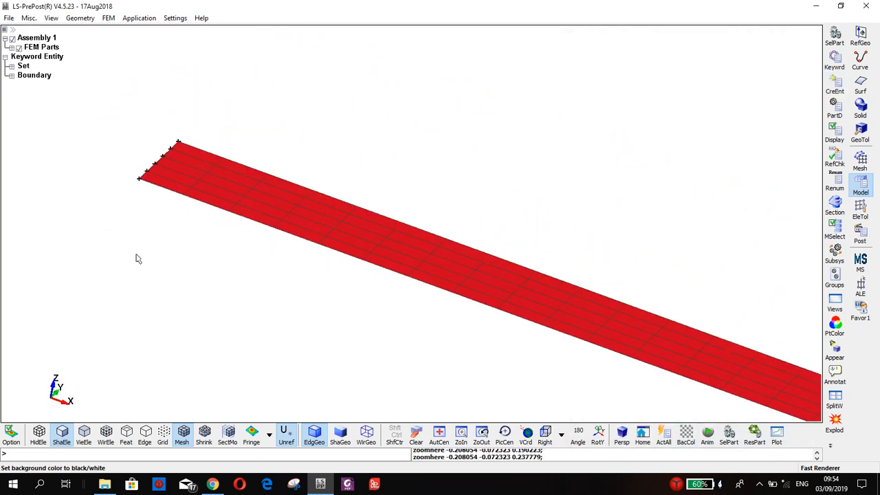
middle_click_drag(499, 266, 420, 216, "shift")
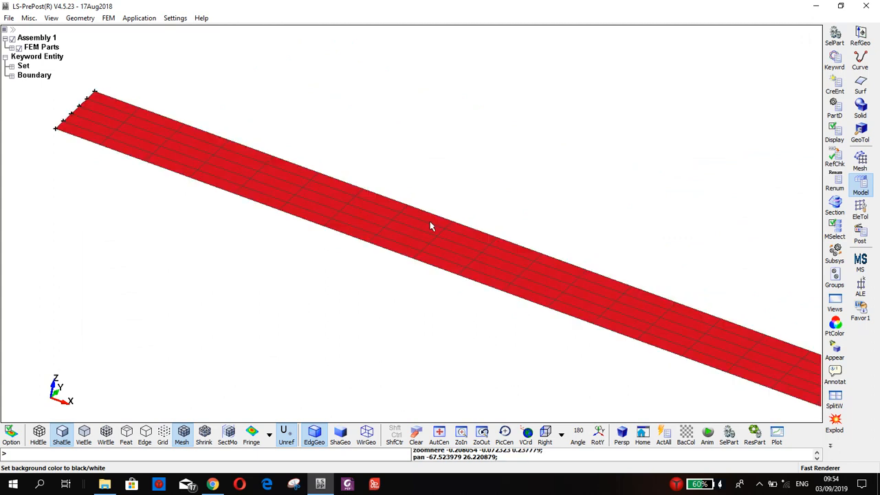
scroll(441, 234, "down", 2)
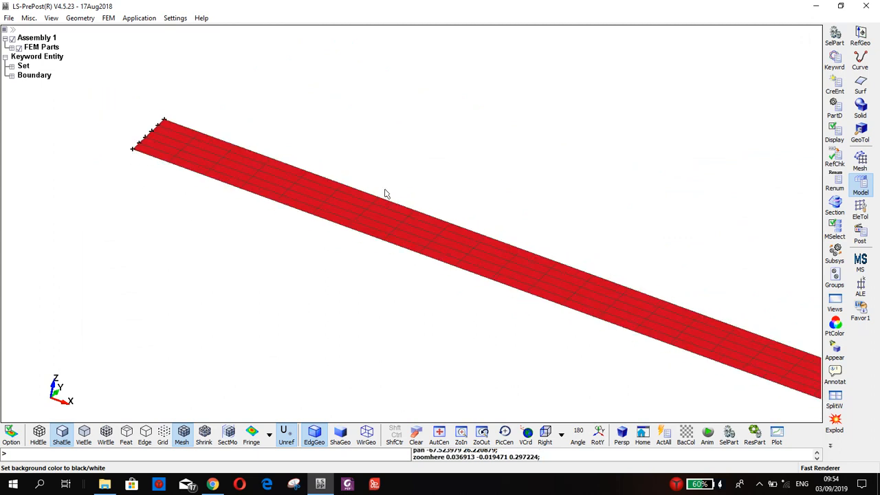
right_click_drag(628, 224, 559, 226, "ctrl")
scroll(557, 226, "down", 1)
left_click_drag(577, 201, 540, 210, "ctrl")
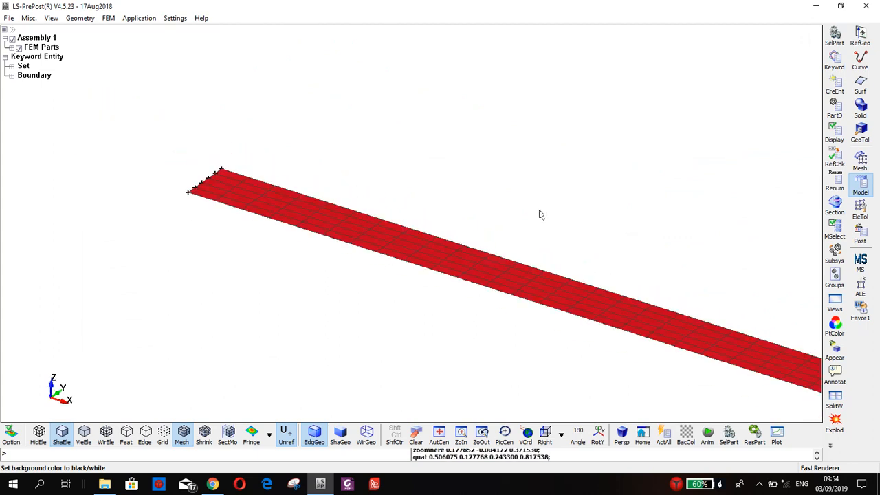
middle_click_drag(540, 215, 427, 173, "ctrl")
scroll(448, 189, "down", 2)
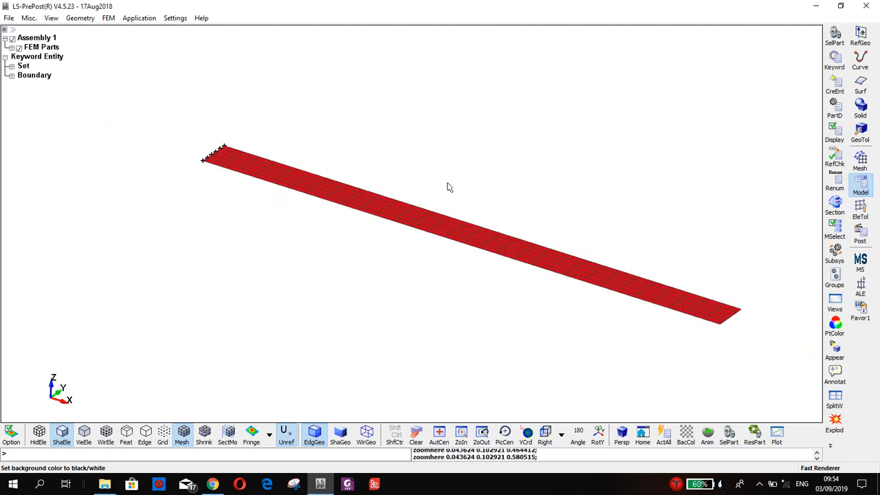
mouse_move(605, 227)
left_mouse_down("ctrl")
mouse_move(519, 172)
mouse_move(539, 246)
left_mouse_up("ctrl")
mouse_move(538, 245)
middle_mouse_down("ctrl")
mouse_move(555, 229)
mouse_move(372, 218)
middle_mouse_up("ctrl")
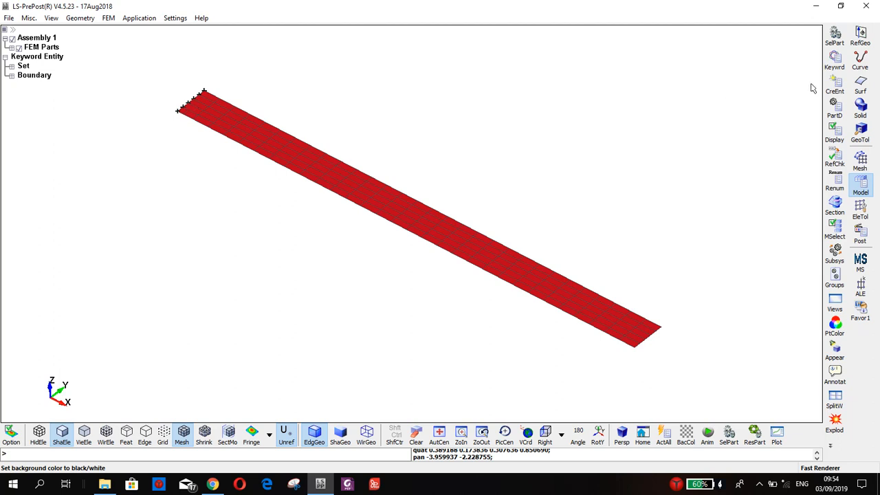
Start creating a *SET_NODE entity with set ID 2 and title it Free End.
left_click(835, 85)
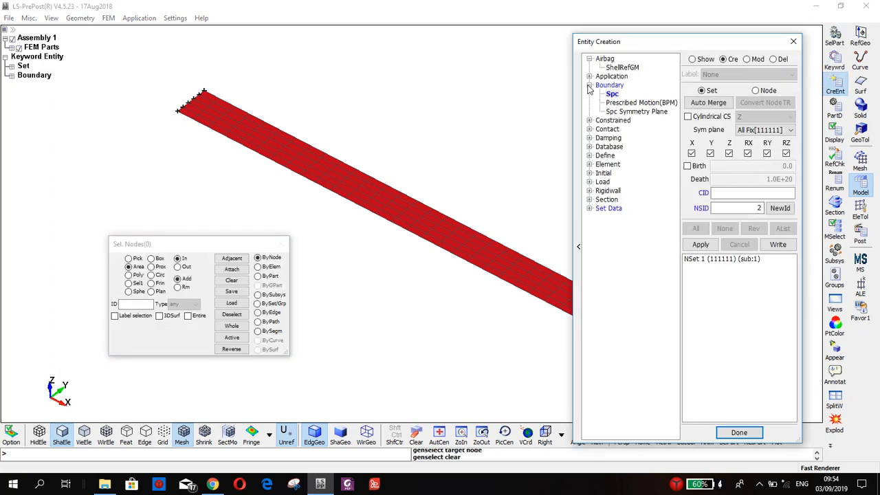
left_click(590, 85)
left_click(589, 181)
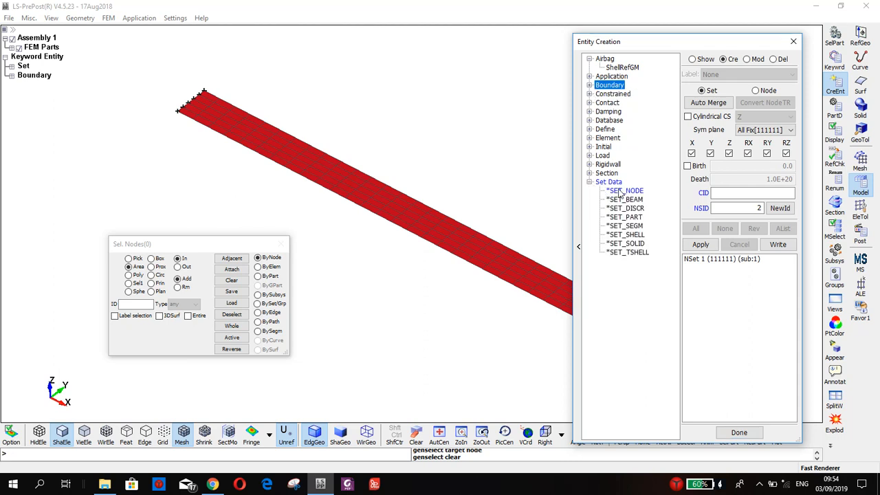
left_click(623, 192)
middle_click_drag(415, 218, 348, 219, "ctrl")
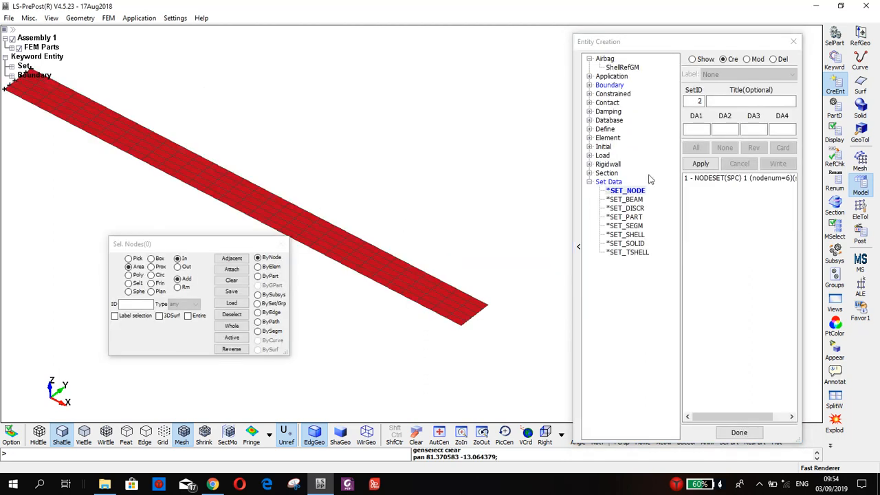
left_click(722, 101)
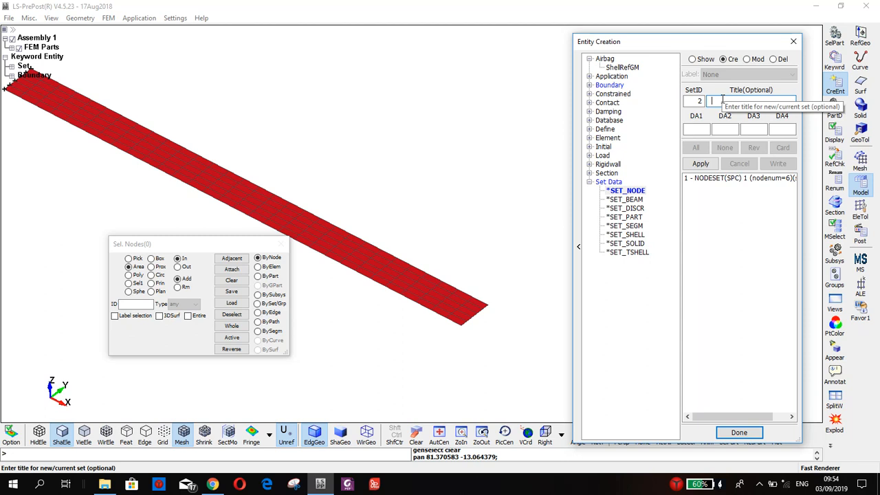
type("Free End")
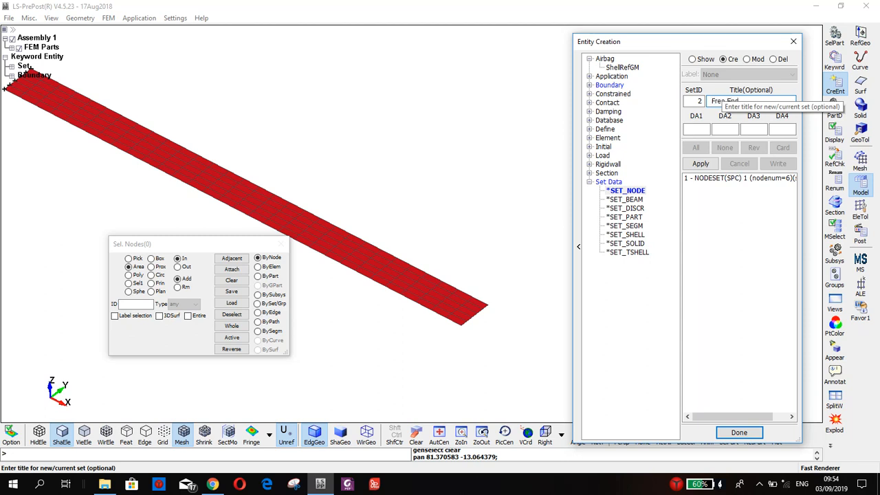
Select by area all nodes along the ruler's unconstrained short edge, create the Free End node set from them and close Entity Creation.
left_click(265, 259)
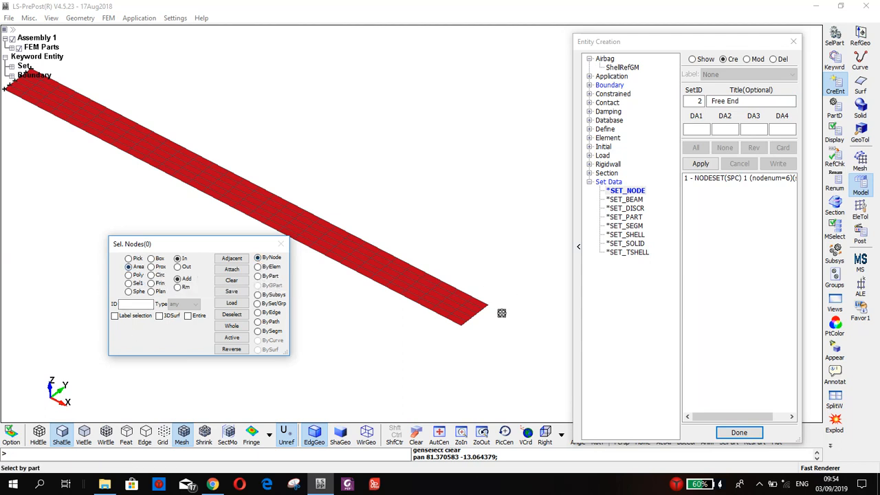
scroll(467, 341, "down", 2)
left_click_drag(468, 341, 491, 359, "ctrl")
scroll(492, 359, "up", 5)
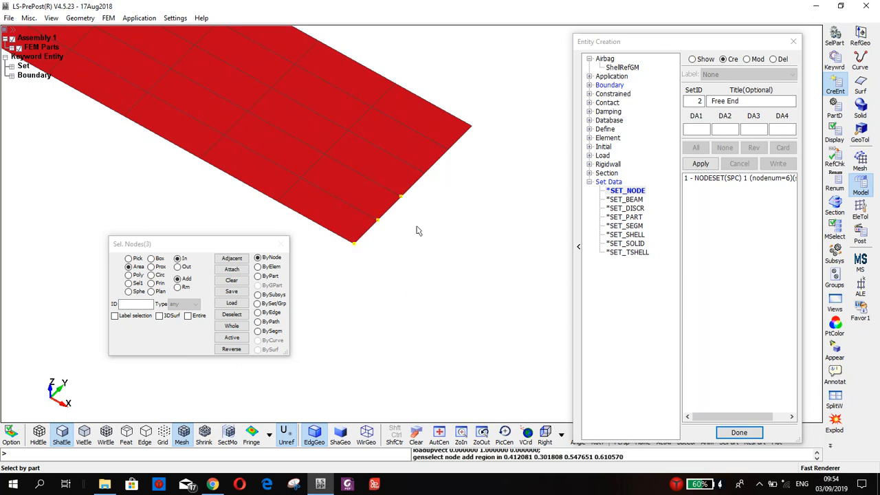
left_click_drag(502, 108, 394, 253)
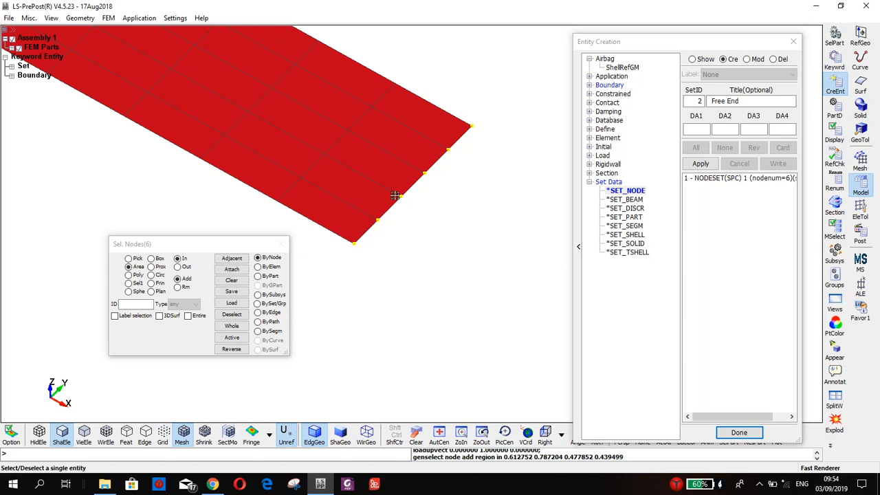
left_click(701, 166)
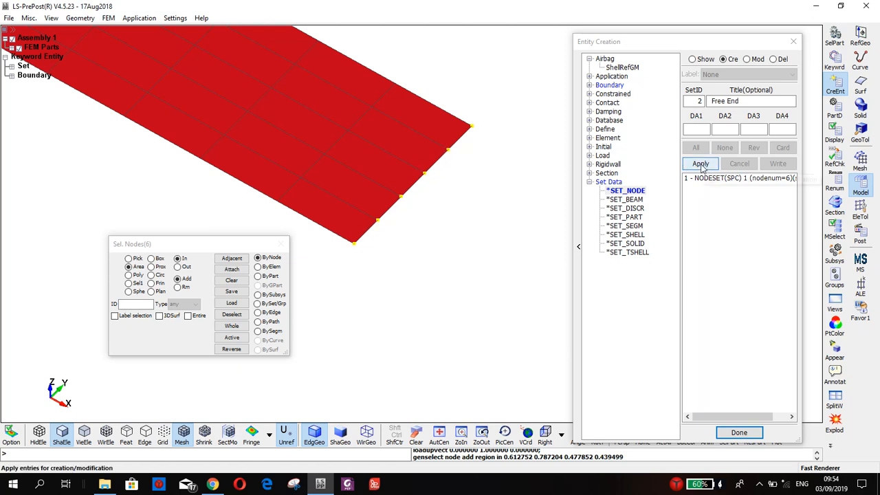
scroll(471, 279, "down", 2)
scroll(472, 279, "down", 3)
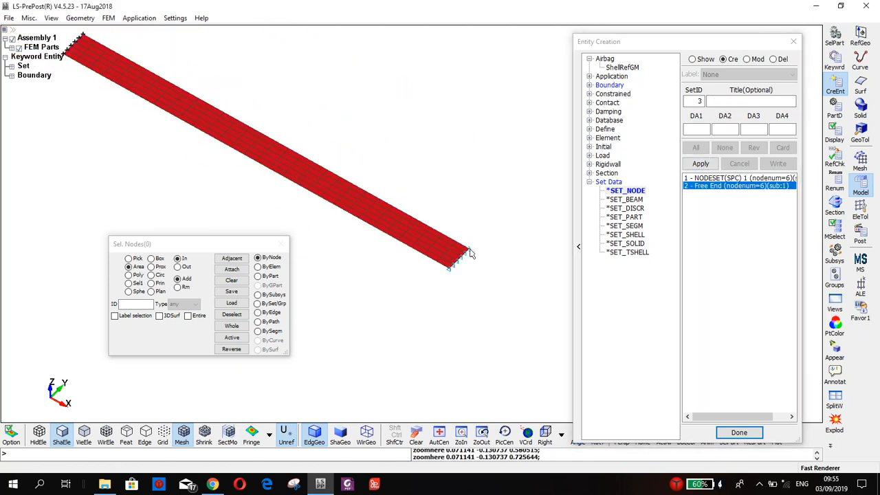
left_click_drag(472, 254, 392, 200, "shift")
middle_click_drag(253, 129, 304, 157, "shift")
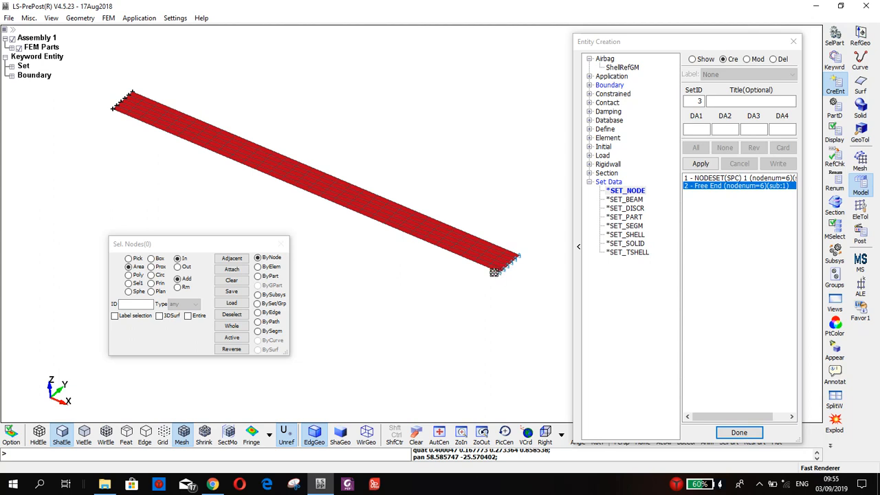
left_click(794, 42)
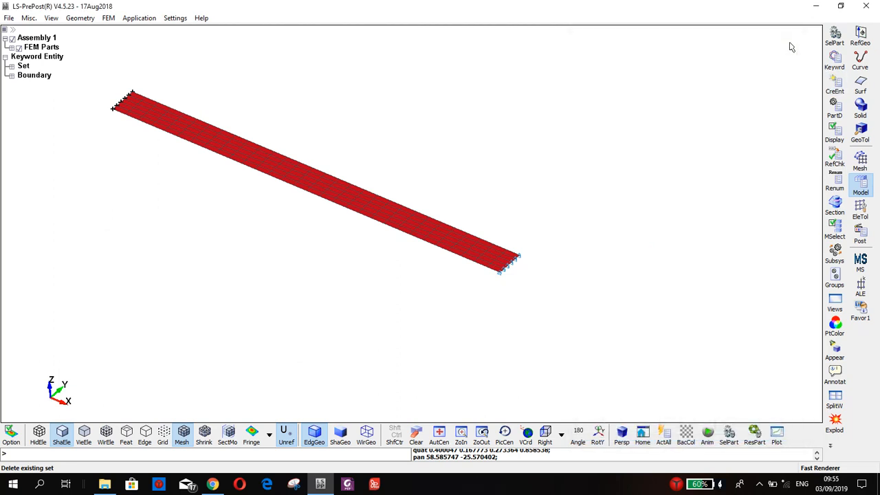
Open the BOUNDARY SPC_SET keyword in the Keyword Manager, title it Fixed End and accept the change.
left_click(835, 61)
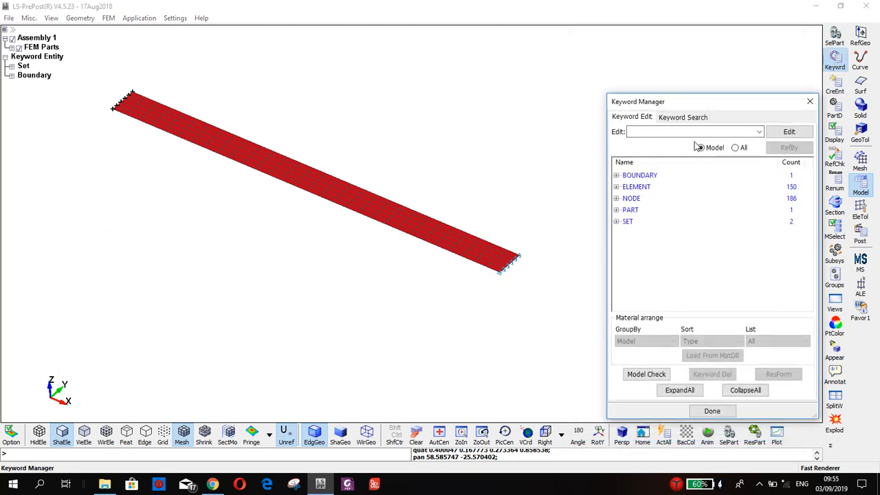
left_click_drag(633, 100, 576, 78)
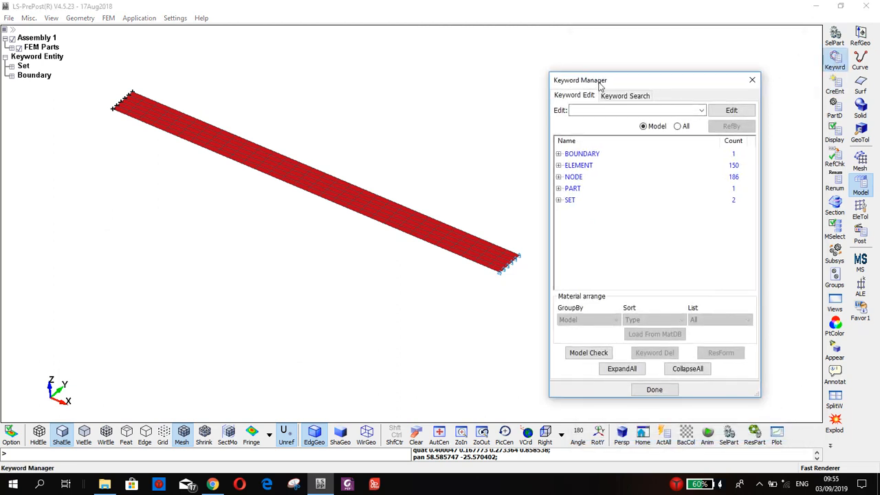
left_click(561, 154)
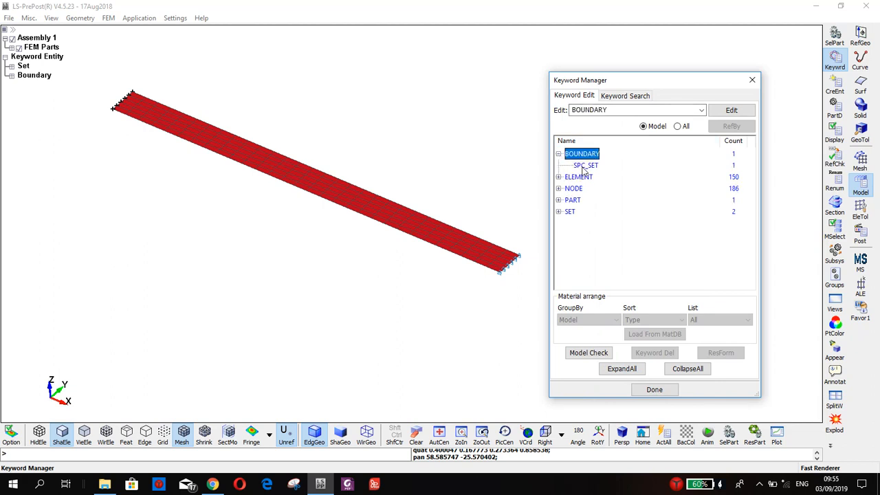
left_click(585, 166)
double_click(585, 167)
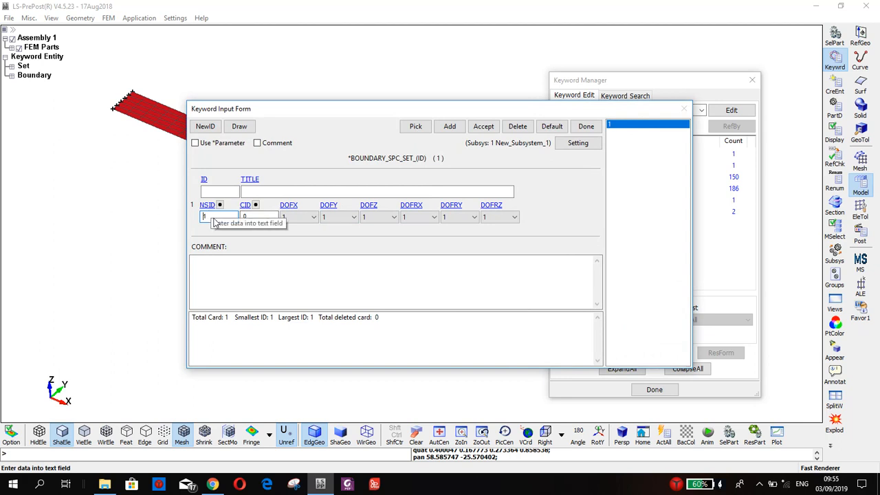
left_click(281, 192)
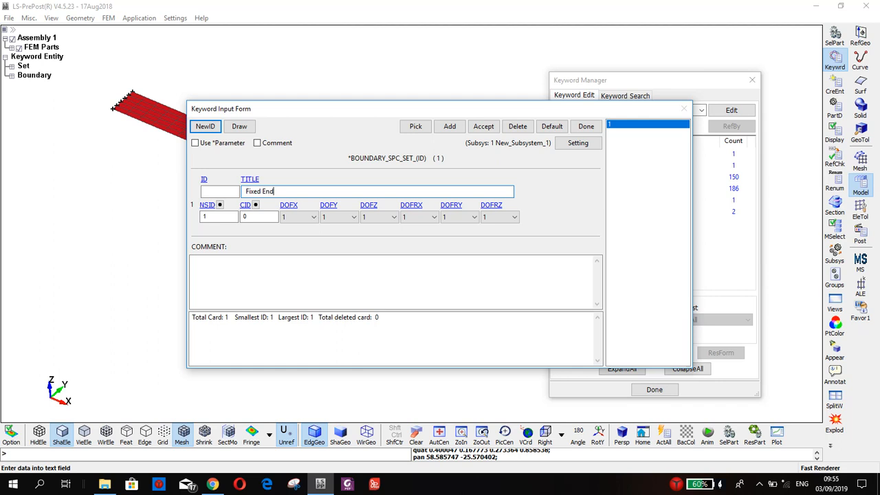
left_click(484, 127)
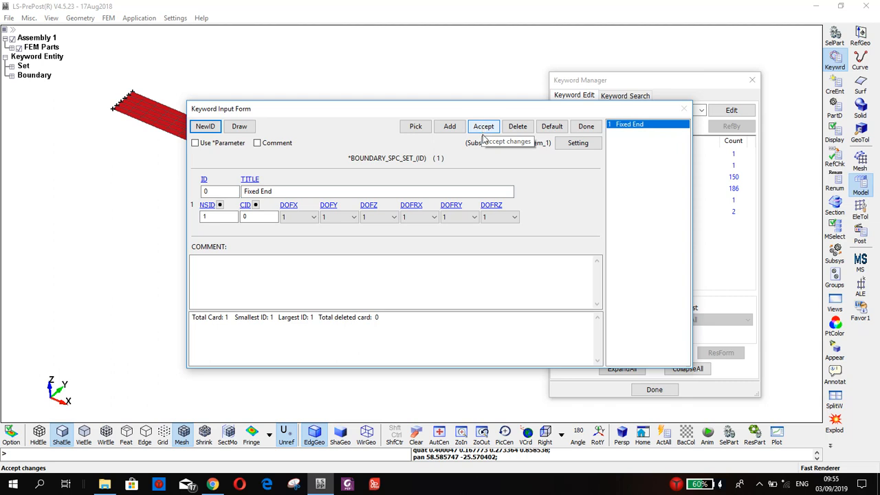
left_click(586, 127)
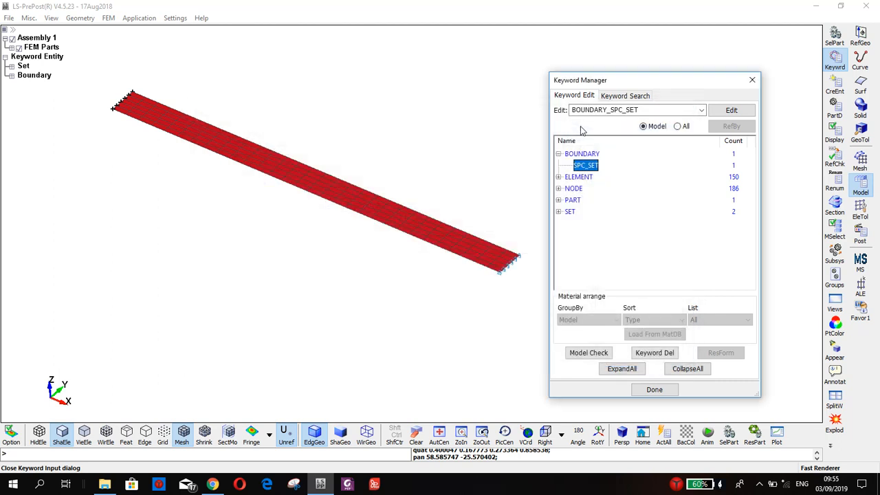
middle_click_drag(443, 171, 448, 172, "ctrl")
left_click_drag(440, 164, 399, 155, "ctrl")
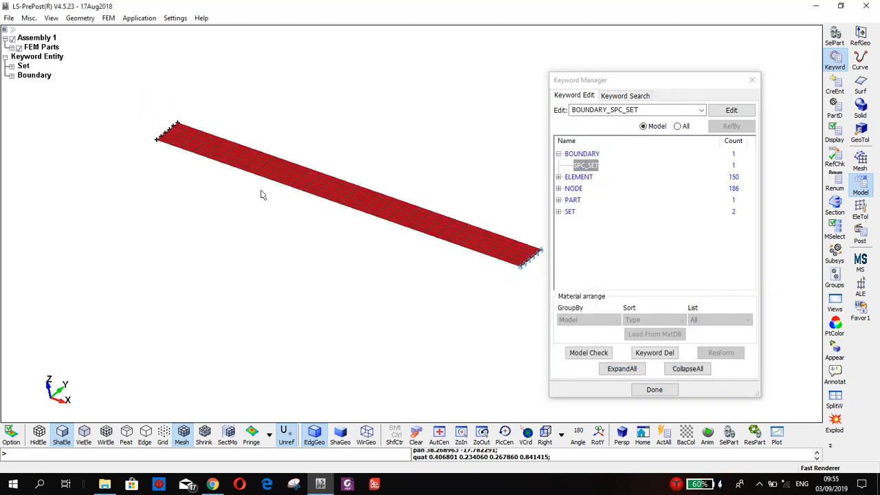
List all available keywords in the Keyword Manager and open the BOUNDARY PRESCRIBED_MOTION_SET input form.
left_click(559, 154)
middle_click_drag(469, 226, 445, 255, "ctrl")
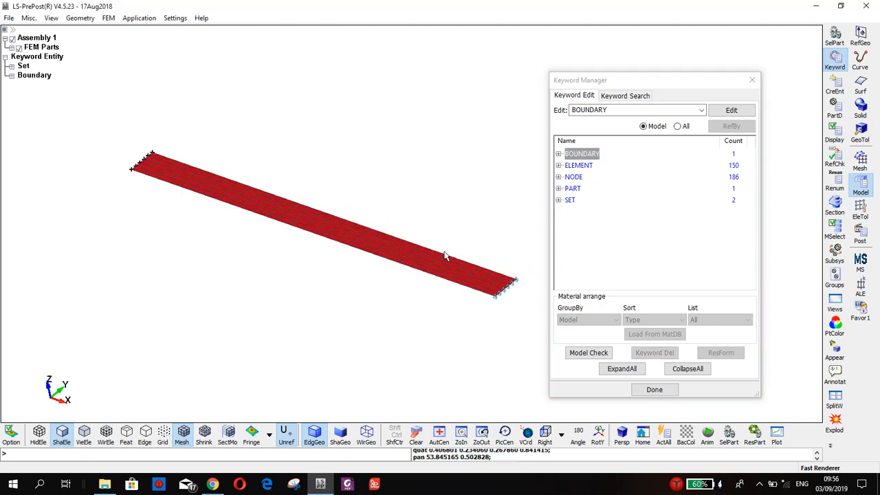
scroll(445, 253, "up", 1)
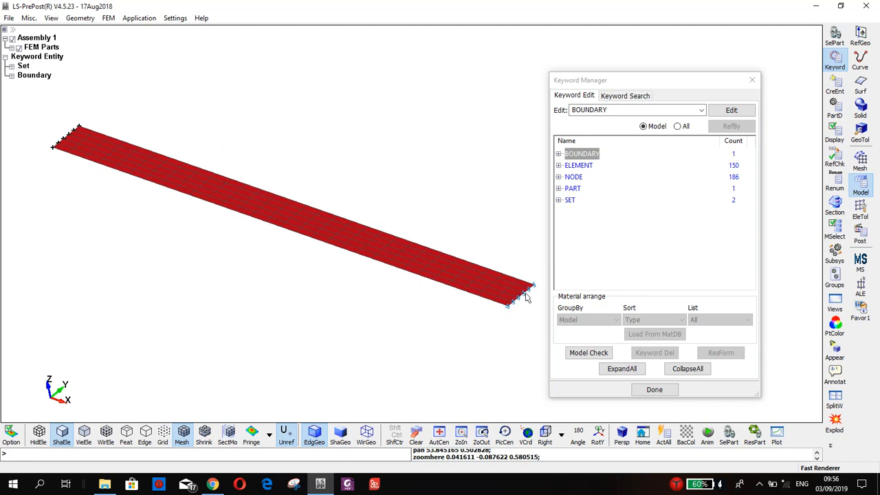
left_click(678, 127)
left_click(559, 154)
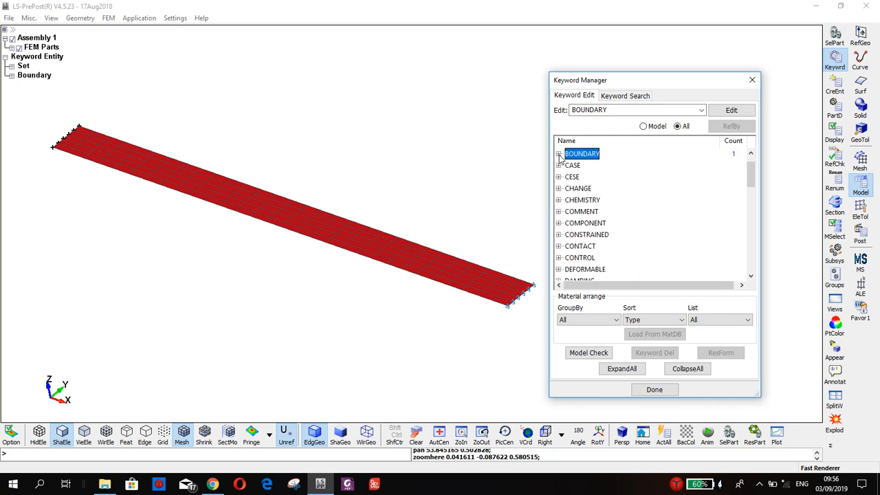
left_click(559, 154)
scroll(590, 204, "down", 10)
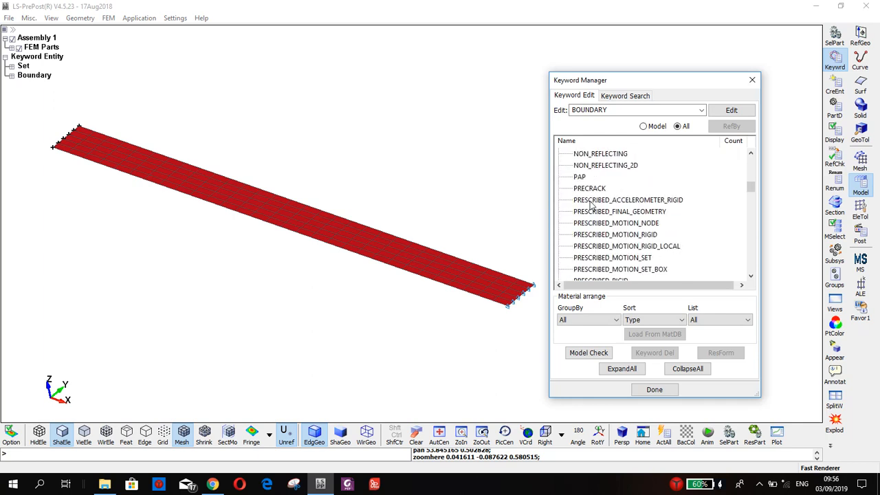
left_click(609, 260)
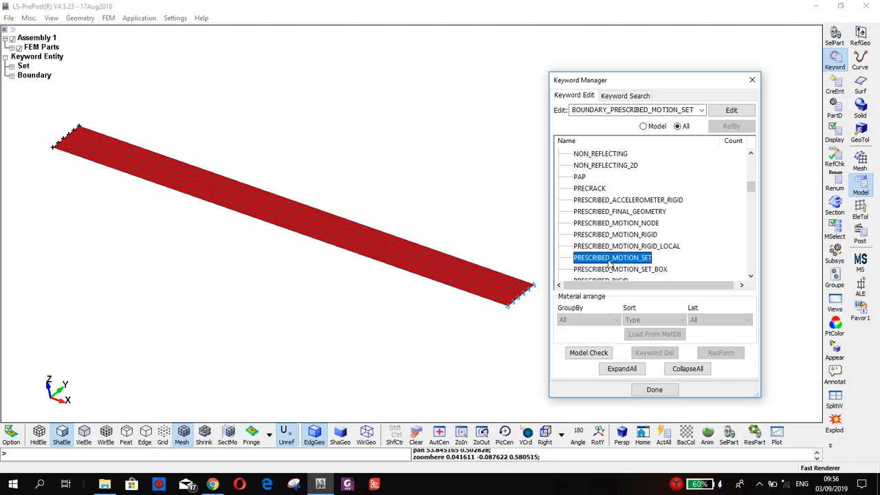
double_click(609, 260)
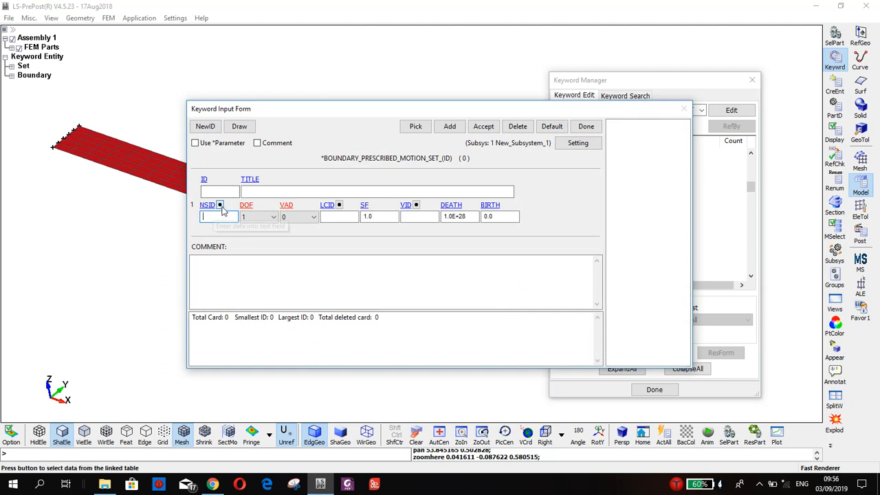
Link the Free End node set as the NSID of the prescribed motion.
left_click(220, 206)
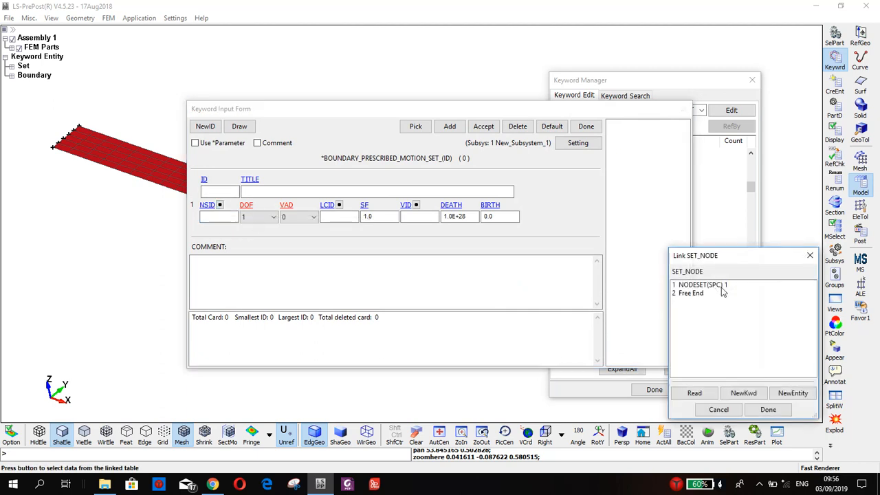
left_click(699, 296)
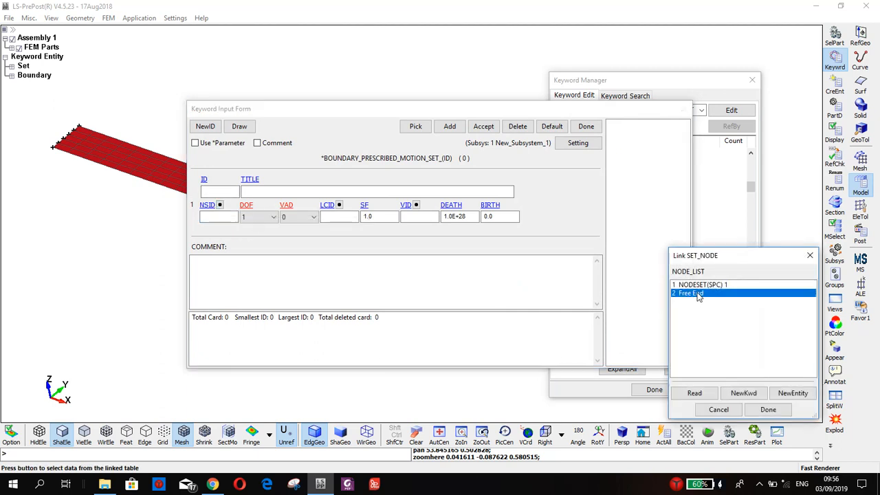
left_click(768, 409)
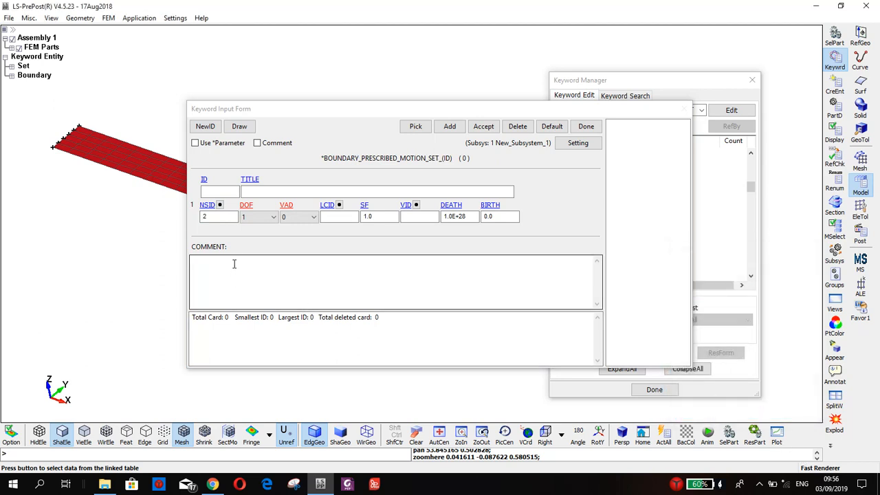
Set the prescribed motion's DOF to 3 for z-translation and its VAD flag to 2 for displacement.
left_click(247, 207)
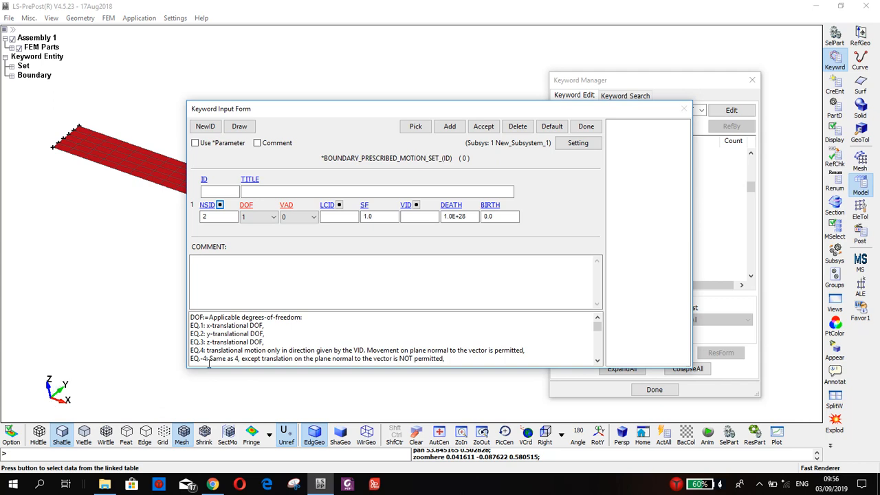
left_click(257, 219)
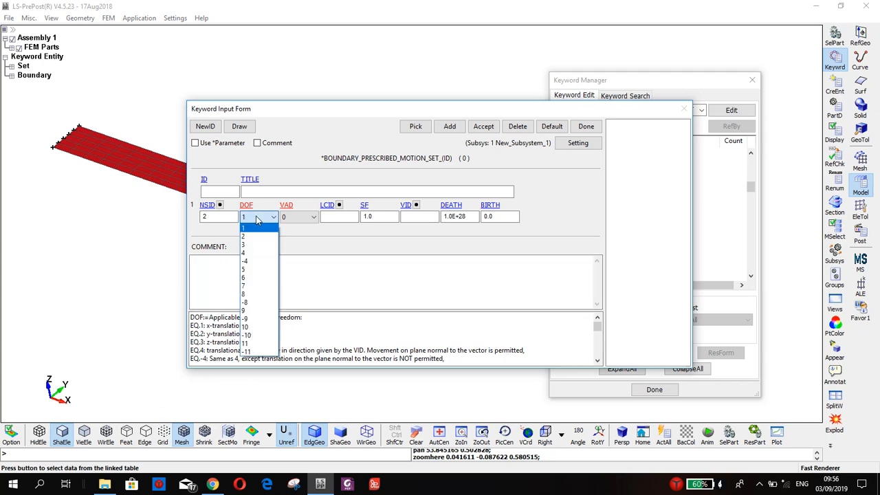
left_click(257, 245)
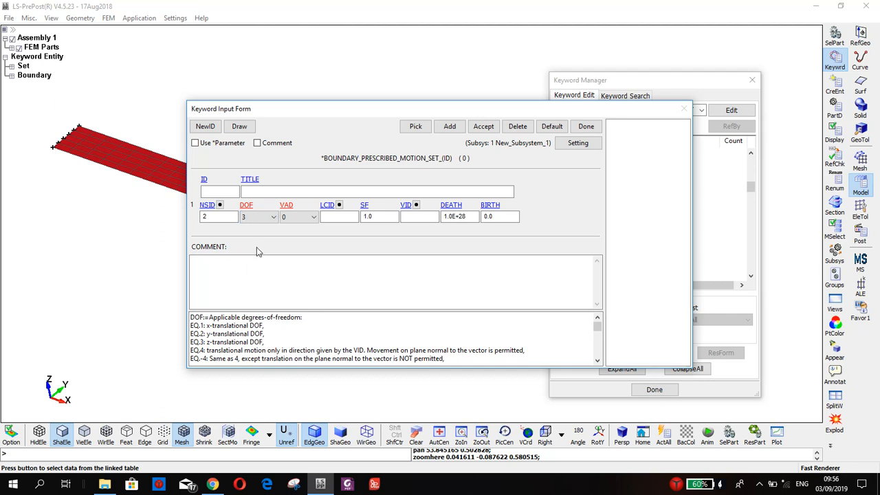
left_click(287, 206)
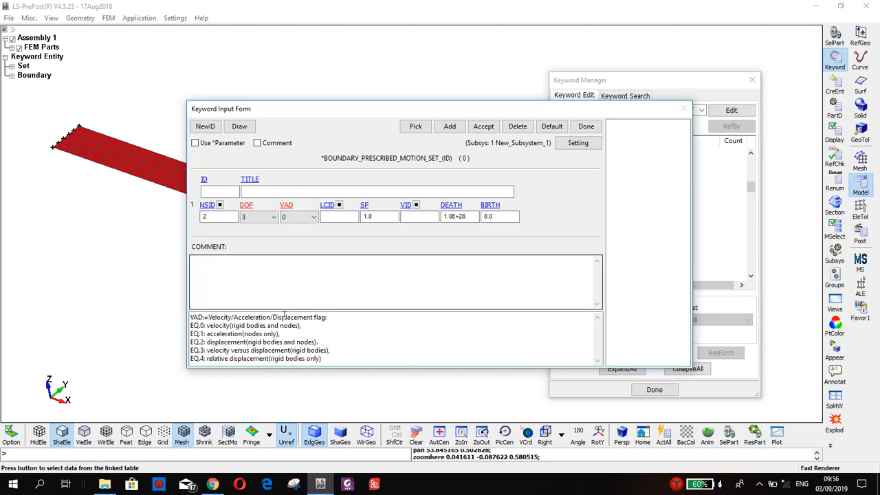
left_click_drag(205, 342, 248, 342)
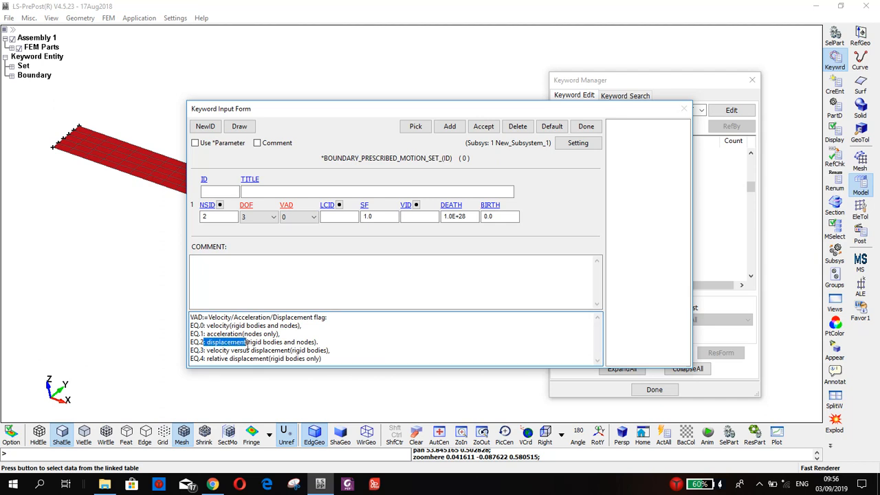
left_click(295, 217)
left_click(296, 245)
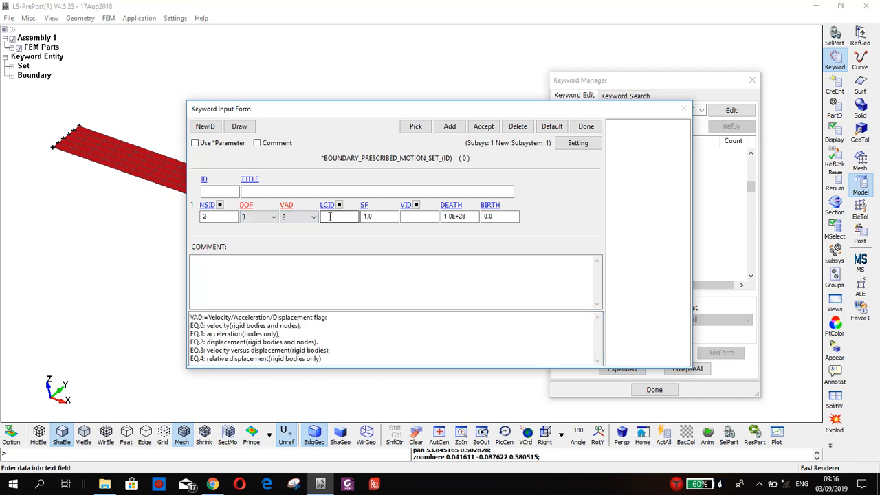
Create a new DEFINE_CURVE keyword for the prescribed motion's LCID, with a new ID of 1 and the title Displacement.
left_click(328, 216)
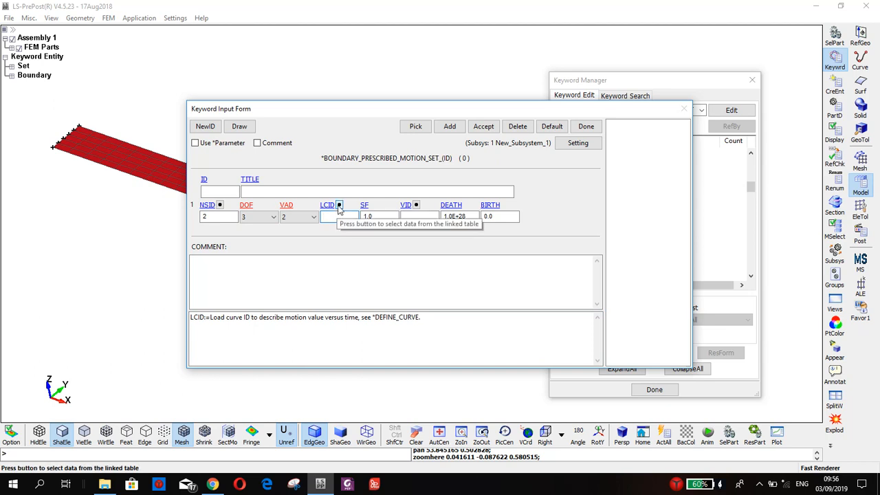
left_click(339, 206)
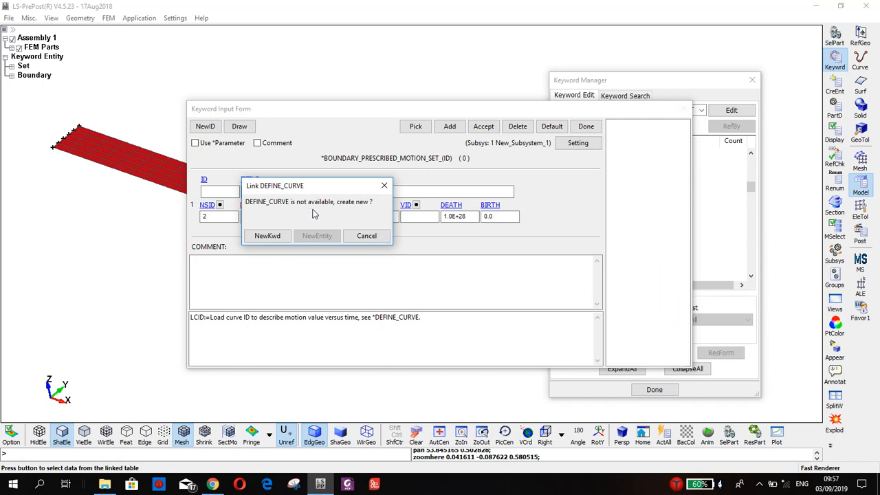
left_click(268, 236)
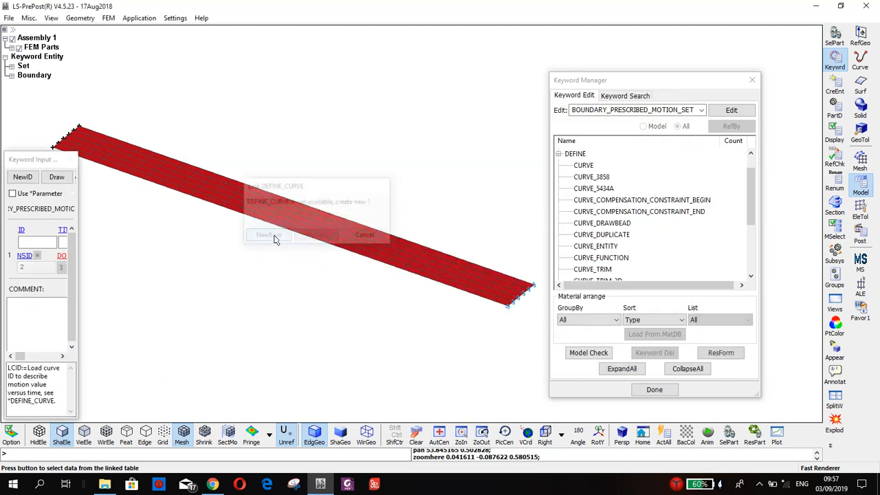
left_click_drag(26, 163, 128, 137)
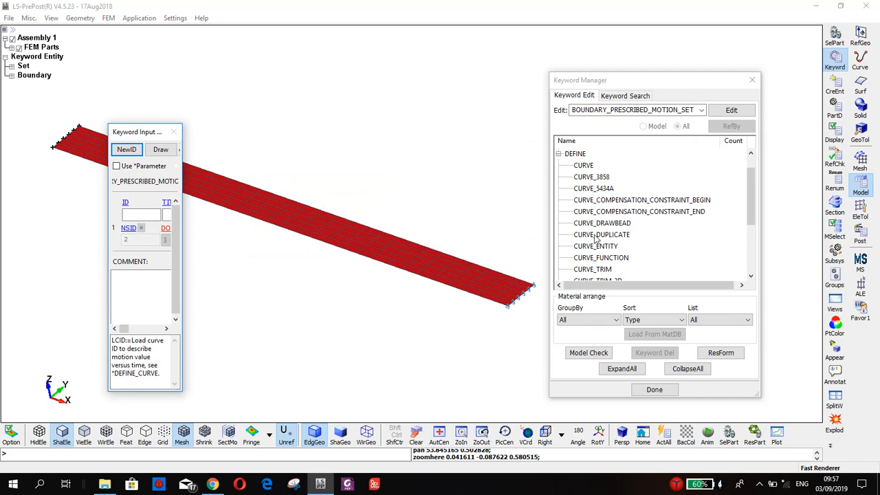
left_click(585, 166)
left_click(205, 126)
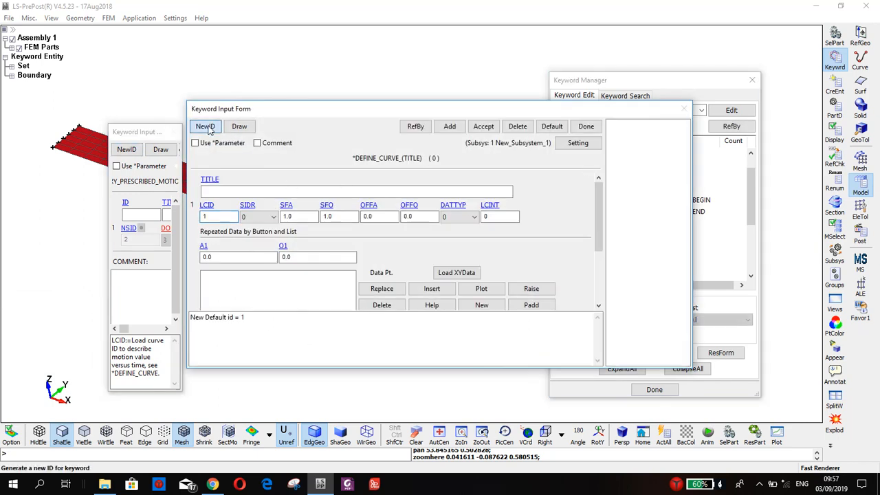
left_click(241, 191)
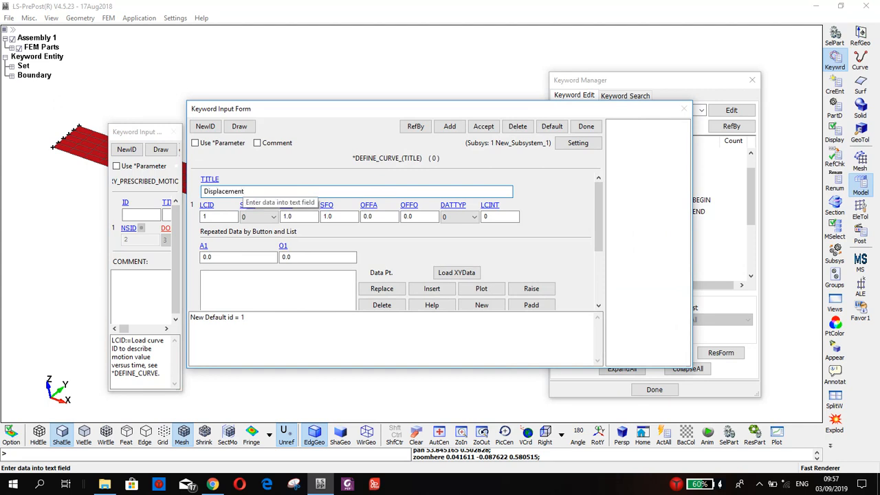
Insert the points (0, 0) and (1, 1) in the Displacement curve, then accept the curve and return to the prescribed motion form.
left_click(244, 257)
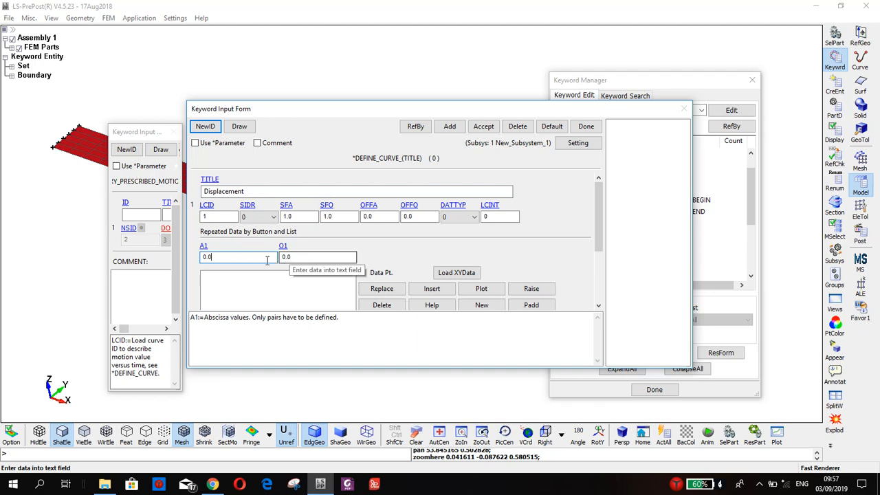
left_click(424, 292)
double_click(237, 258)
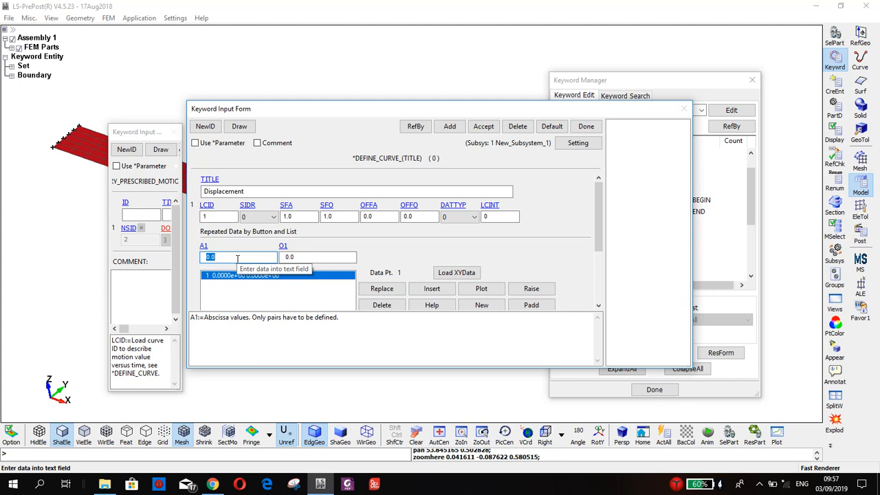
type("1")
double_click(310, 258)
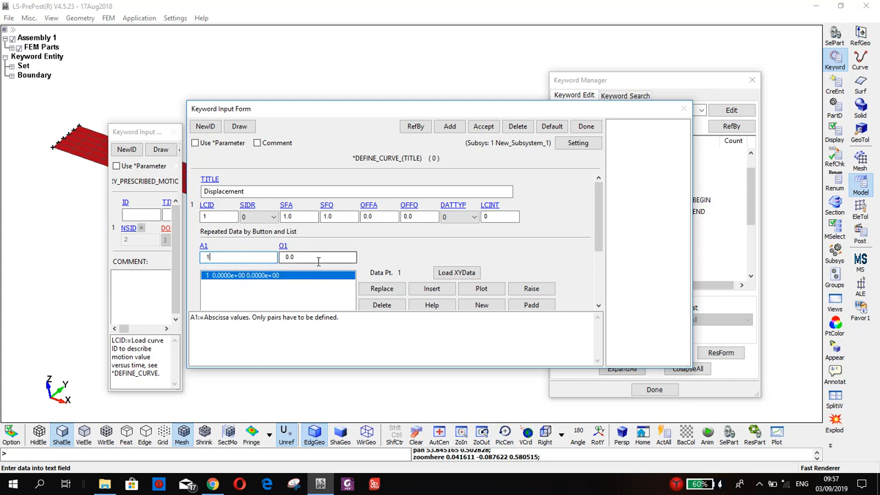
type("1")
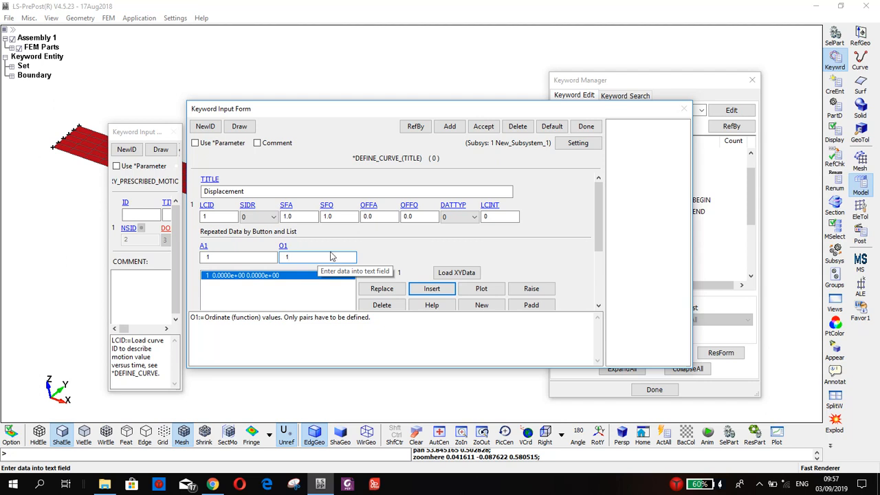
left_click(432, 289)
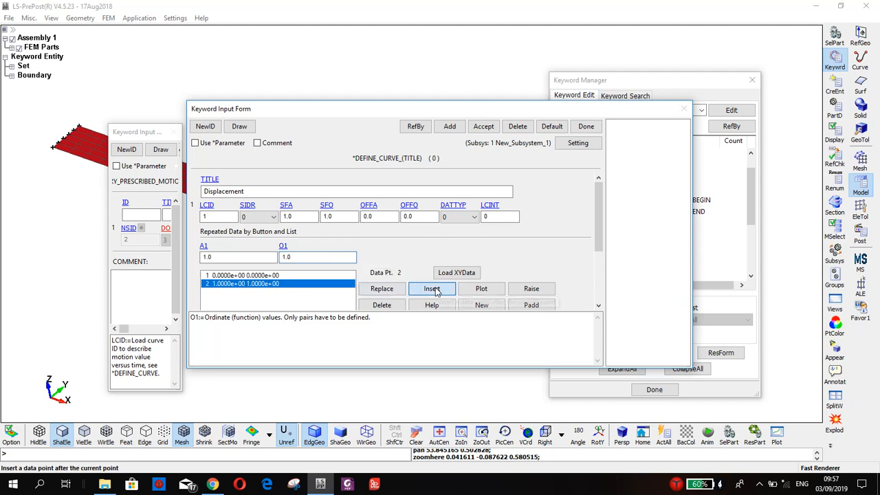
left_click(484, 126)
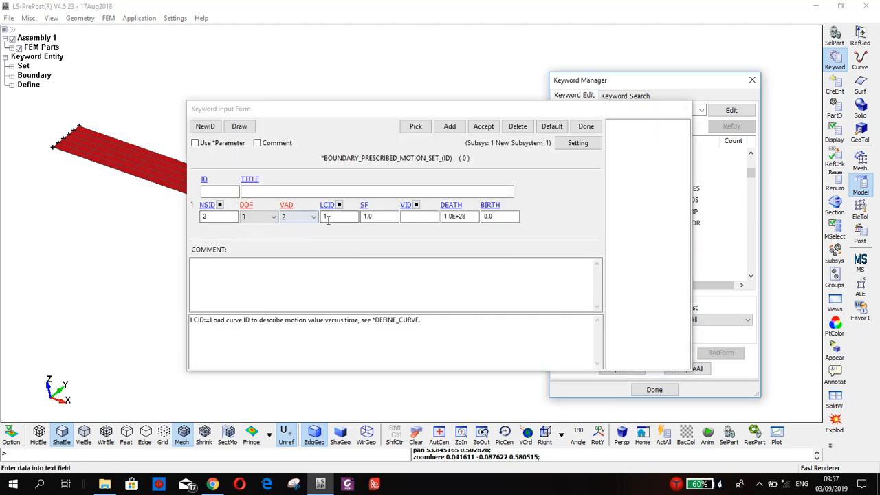
Check the curve linked to LCID, give the prescribed motion a displacement title, then accept and close the form.
left_click(328, 218)
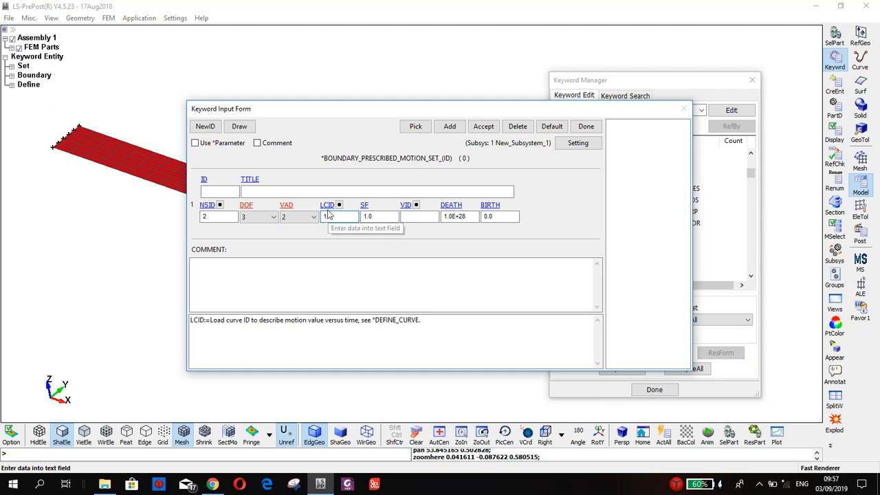
left_click(336, 206)
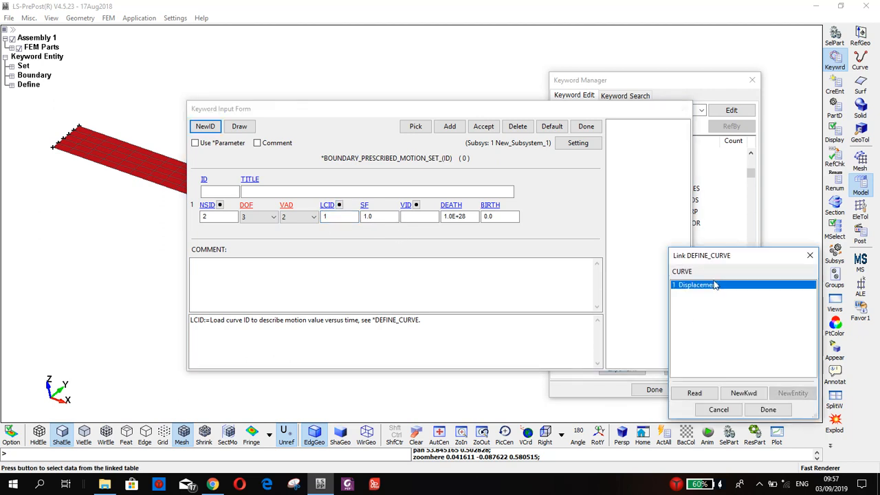
left_click(810, 255)
left_click(311, 190)
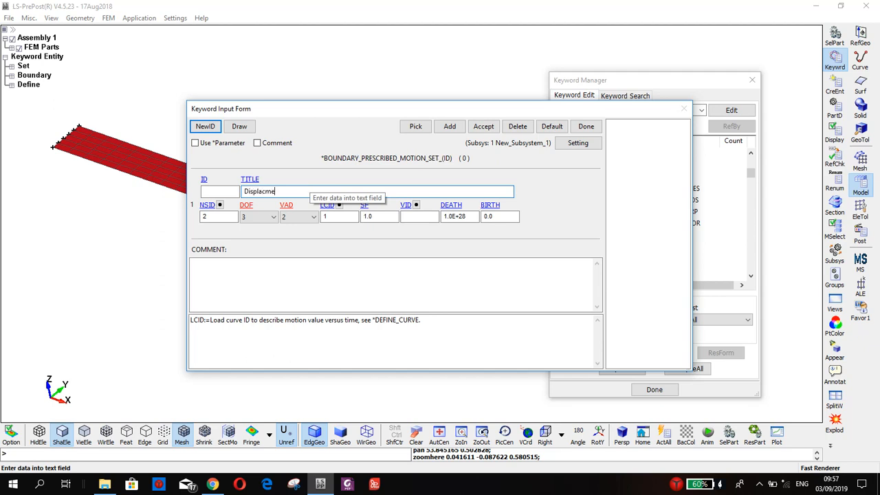
left_click(484, 127)
left_click(586, 127)
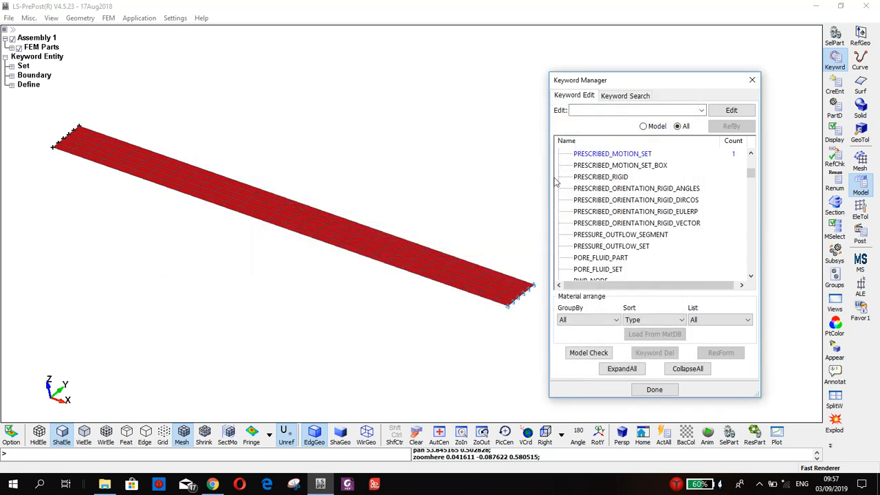
Show only the current model's keywords in the Keyword Manager, with the BOUNDARY and DEFINE groups collapsed.
scroll(565, 219, "up", 15)
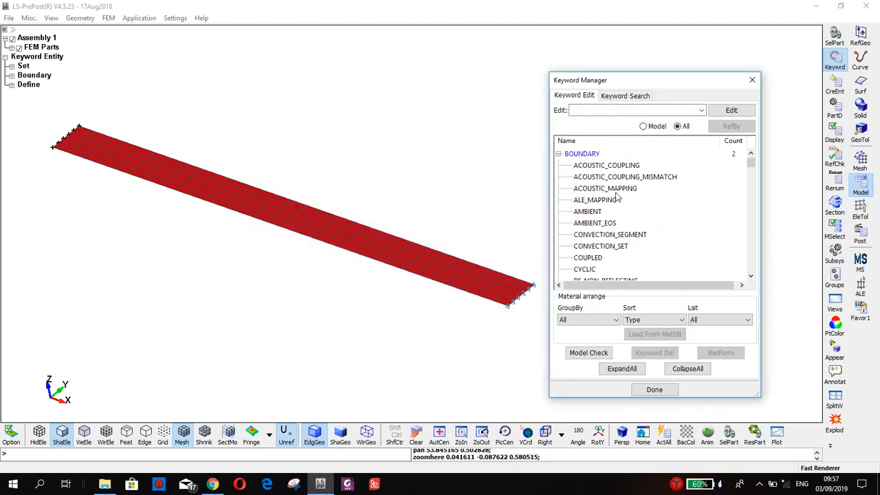
left_click(559, 177)
left_click(590, 178)
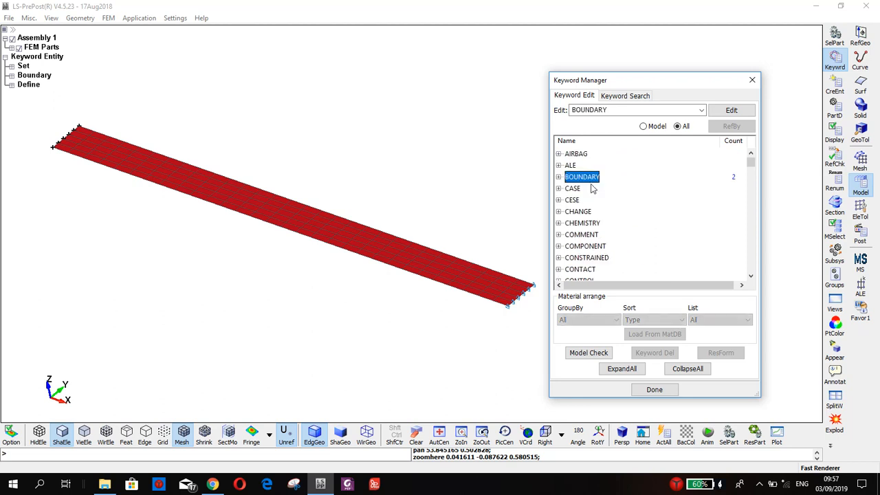
left_click(651, 129)
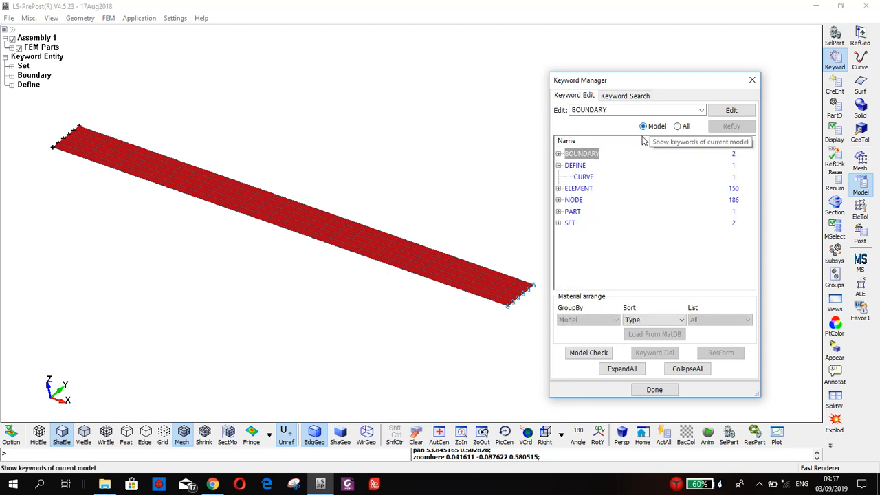
left_click(559, 166)
left_click(567, 166)
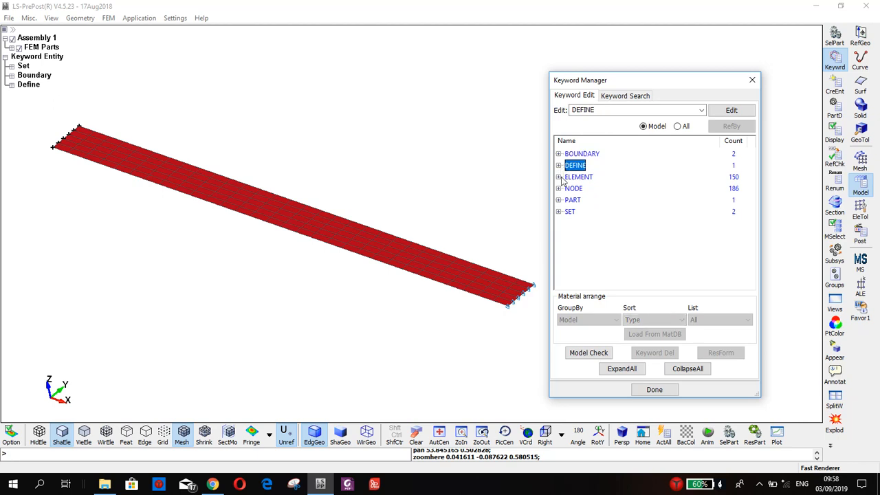
List all available keywords and open the input form for the SECTION_SHELL keyword.
left_click(678, 125)
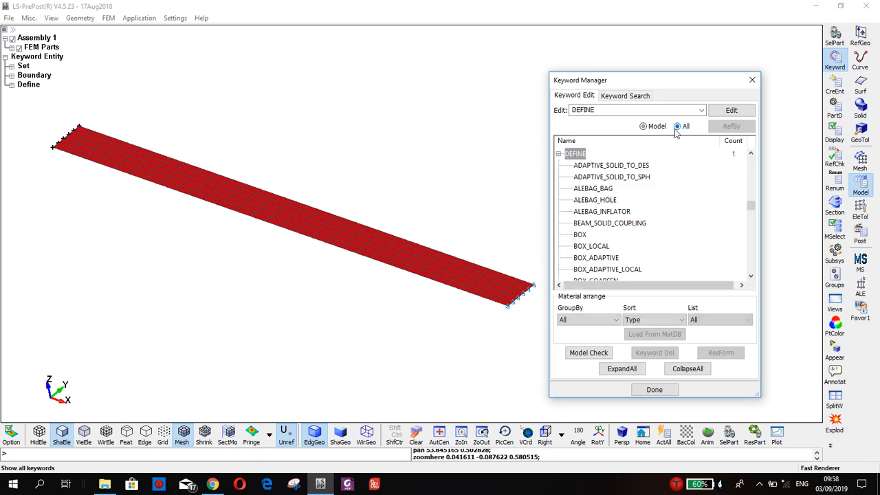
scroll(747, 227, "down", 8)
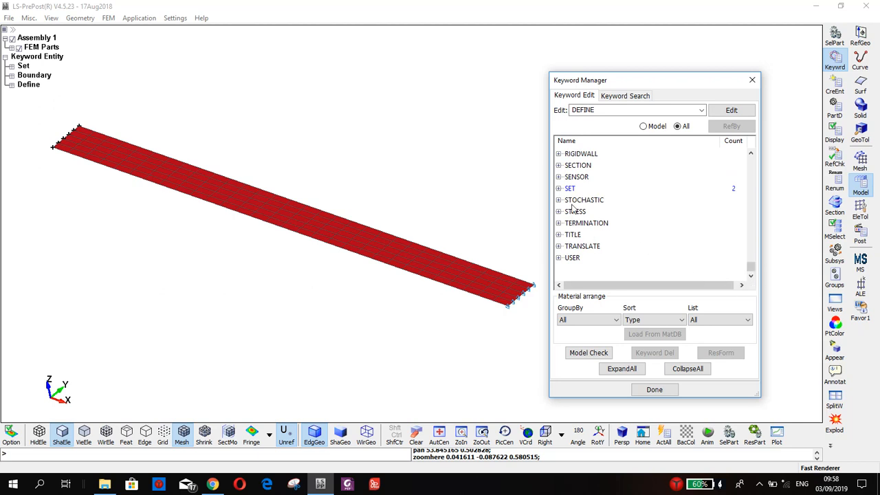
double_click(576, 167)
left_click(598, 246)
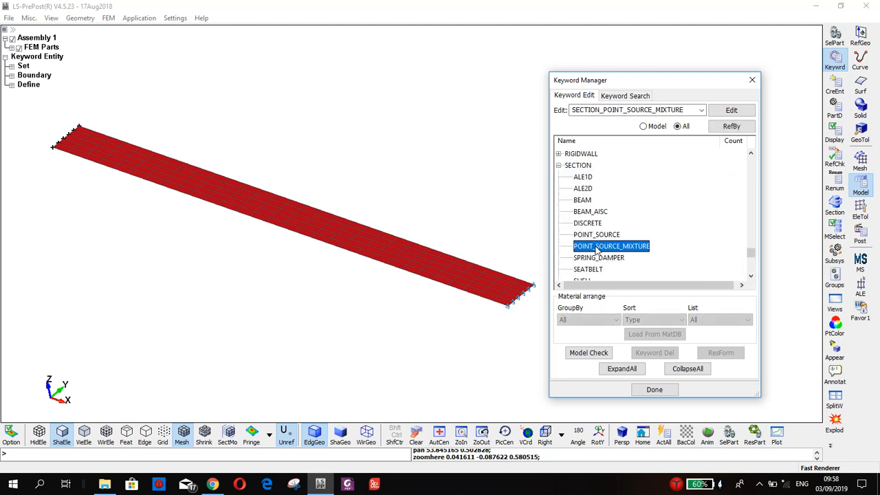
scroll(596, 248, "down", 1)
left_click(585, 248)
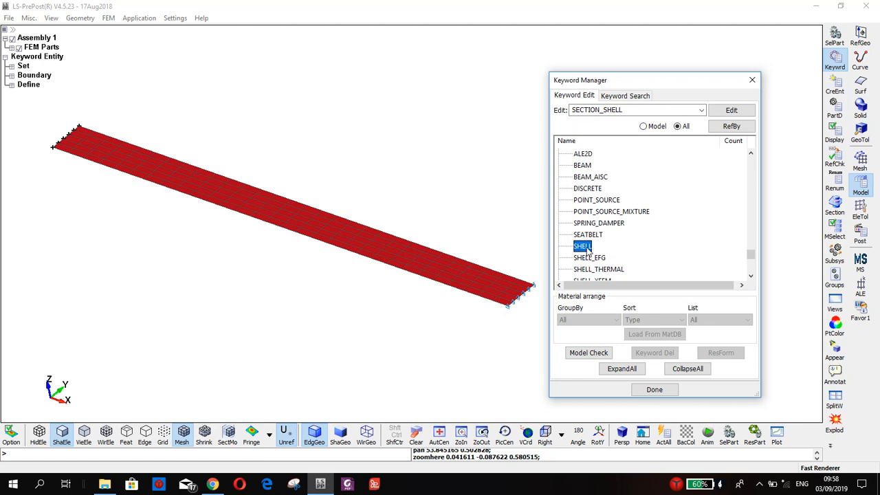
double_click(583, 247)
Create a new shell section with ID 1 and the title Shell Section.
left_click(205, 126)
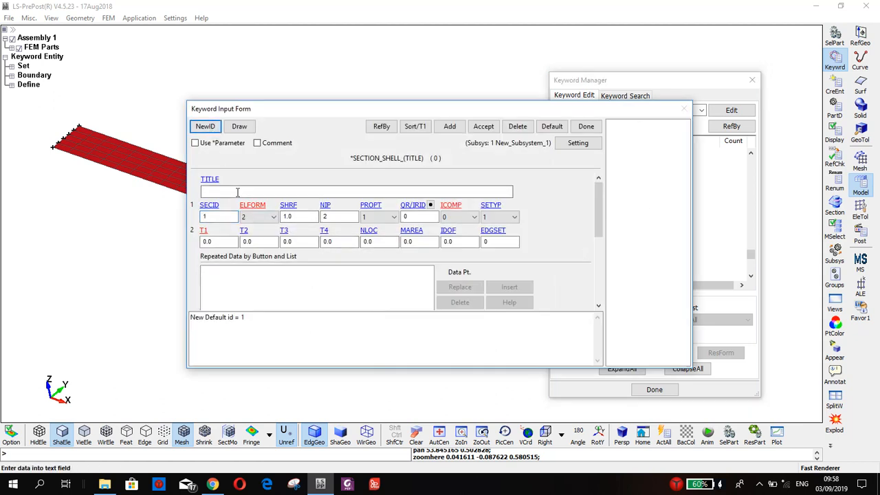
left_click(237, 193)
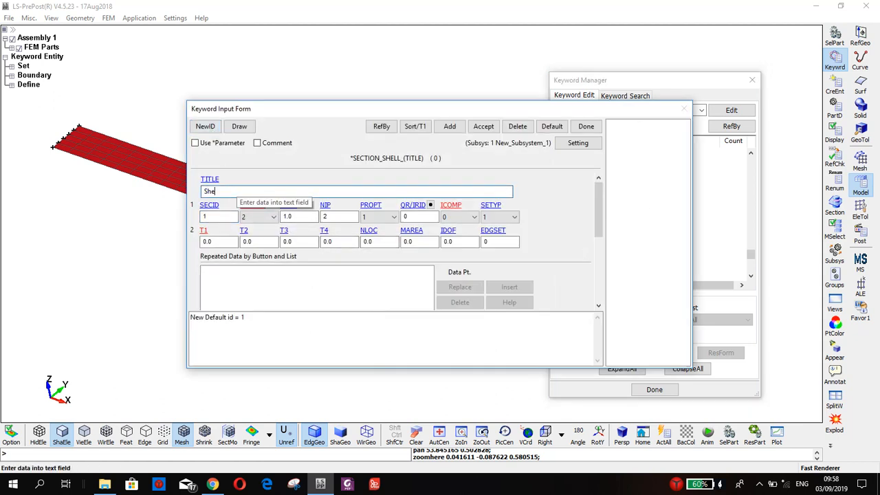
type("S")
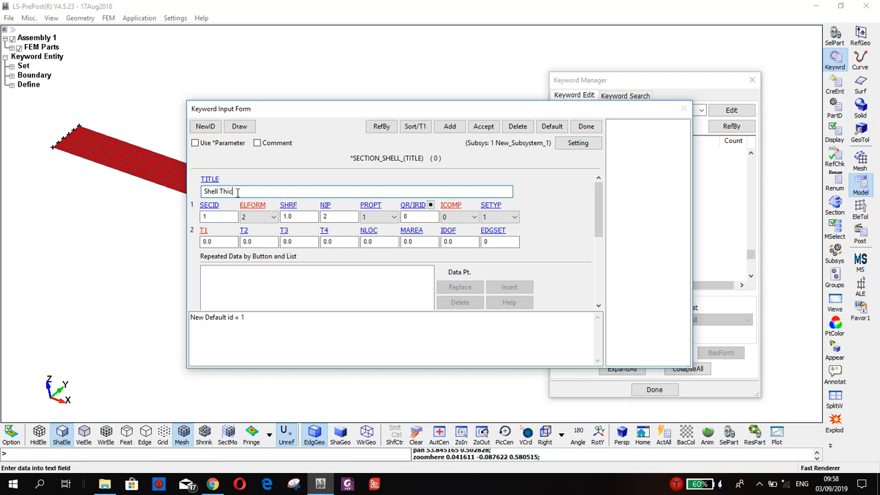
key("BackSpace")
type("Section")
Set the shell section's thickness T1 to T4 to 3, accept and close the form, and collapse the SECTION group.
left_click(213, 241)
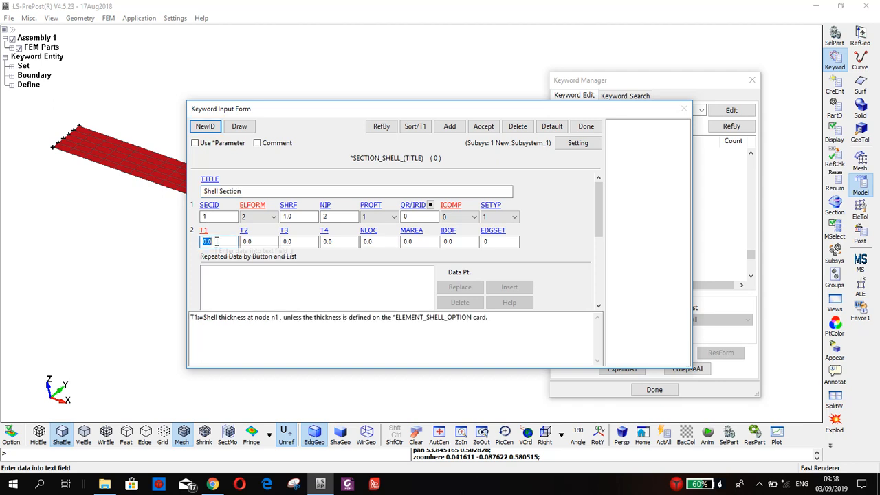
type("3")
key("Return")
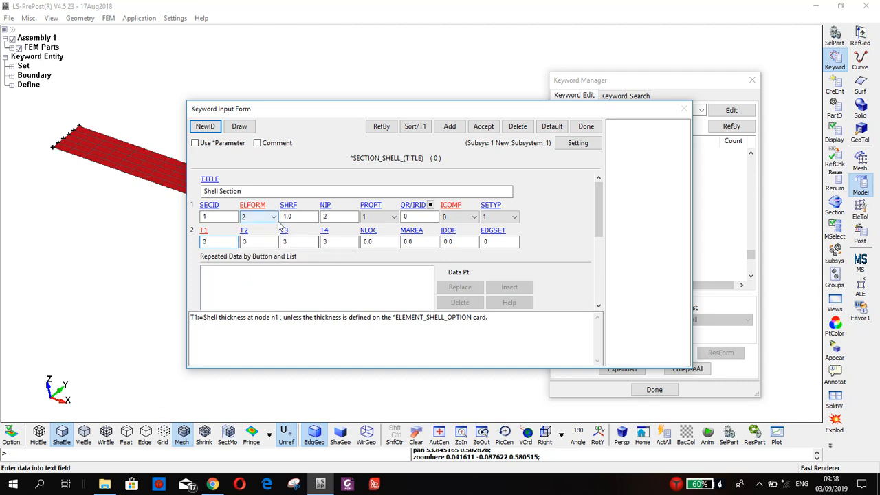
left_click(483, 127)
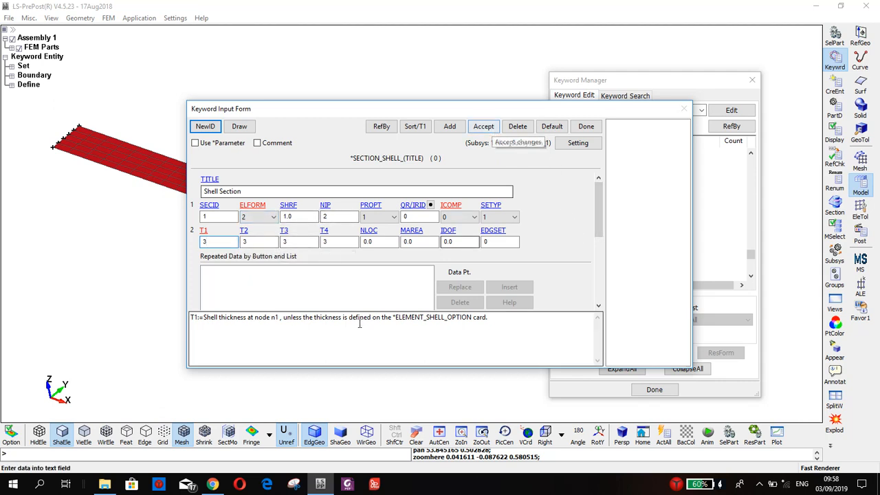
left_click(483, 127)
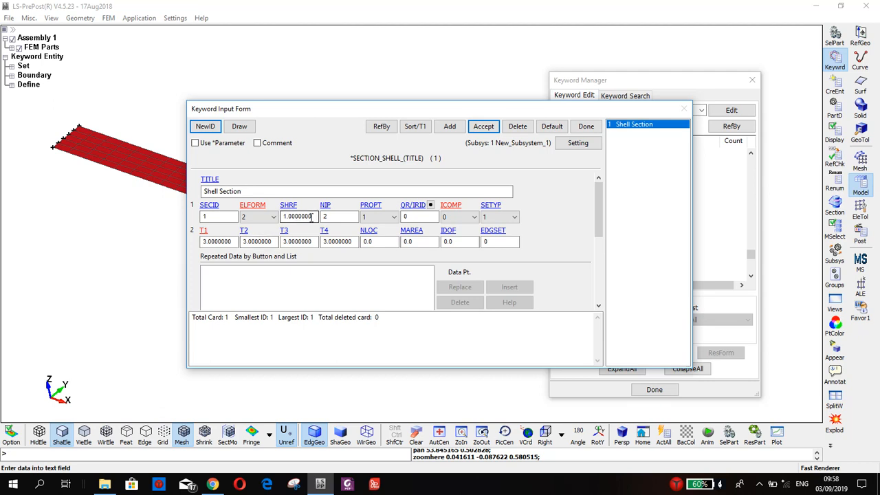
left_click(587, 127)
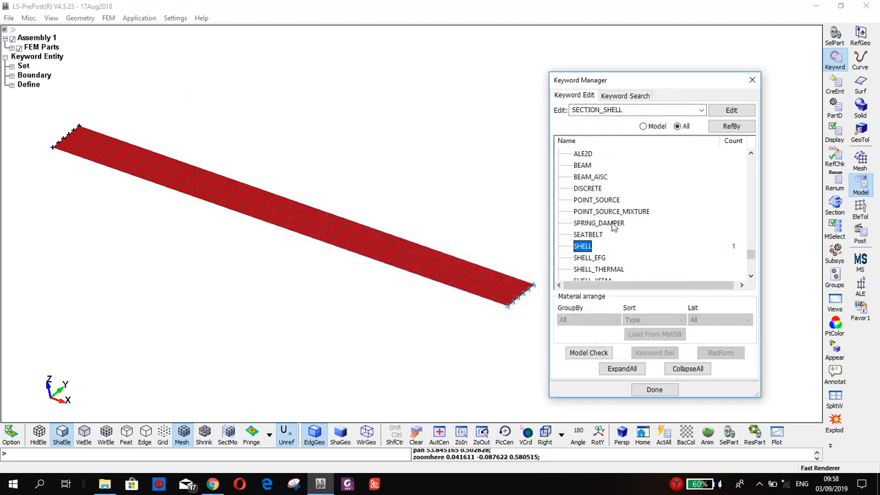
scroll(614, 227, "up", 3)
left_click(559, 235)
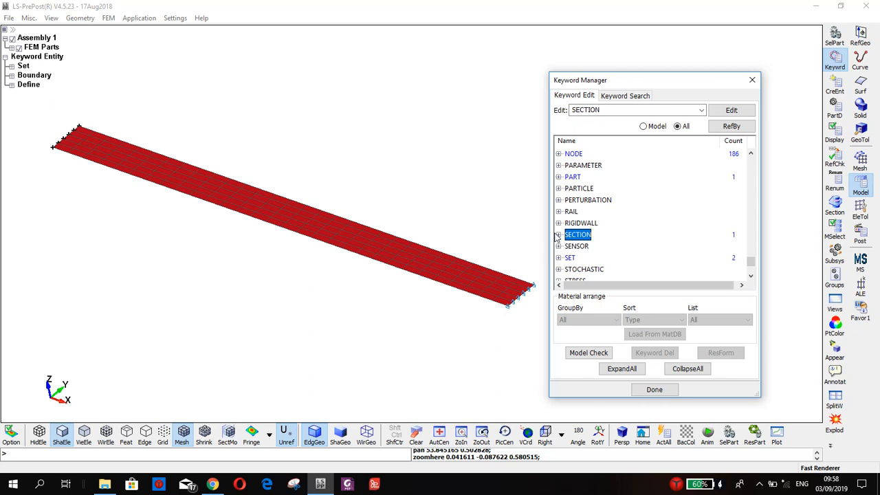
Save the keyword file under the name Ruler in the Ruler folder on the Desktop.
left_click(472, 159)
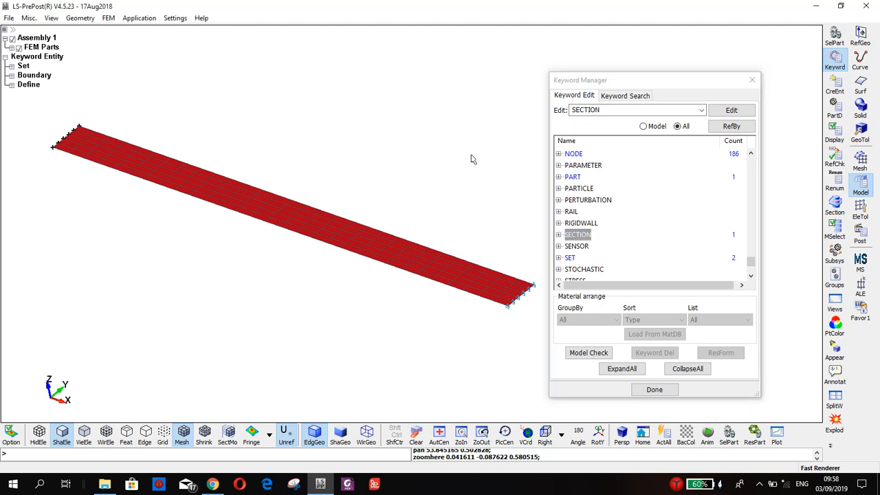
key("ctrl+s")
left_click(529, 87)
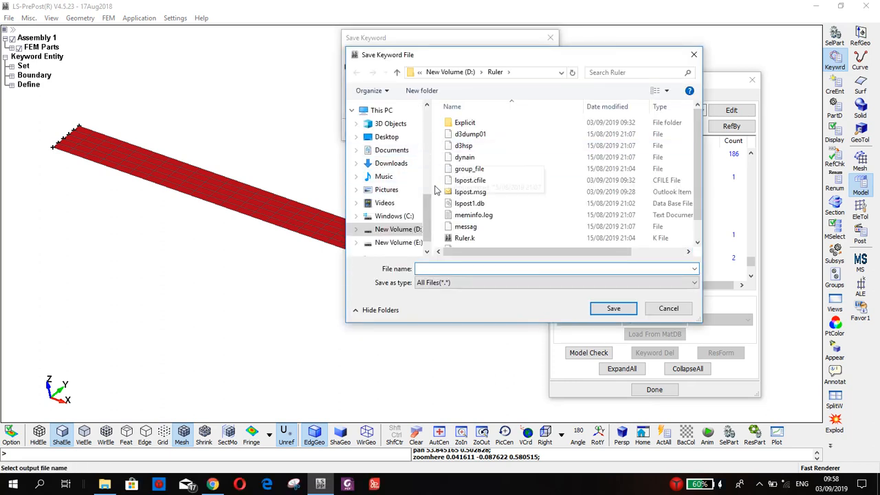
scroll(392, 179, "up", 4)
left_click(410, 127)
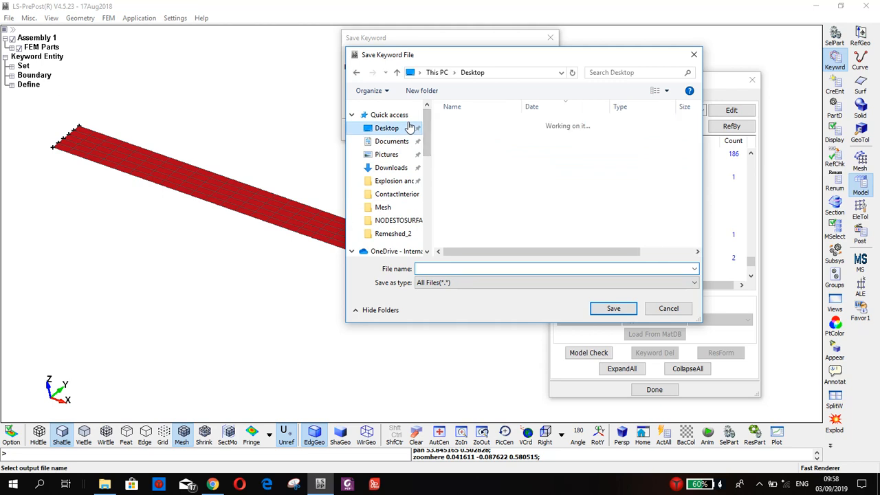
double_click(468, 123)
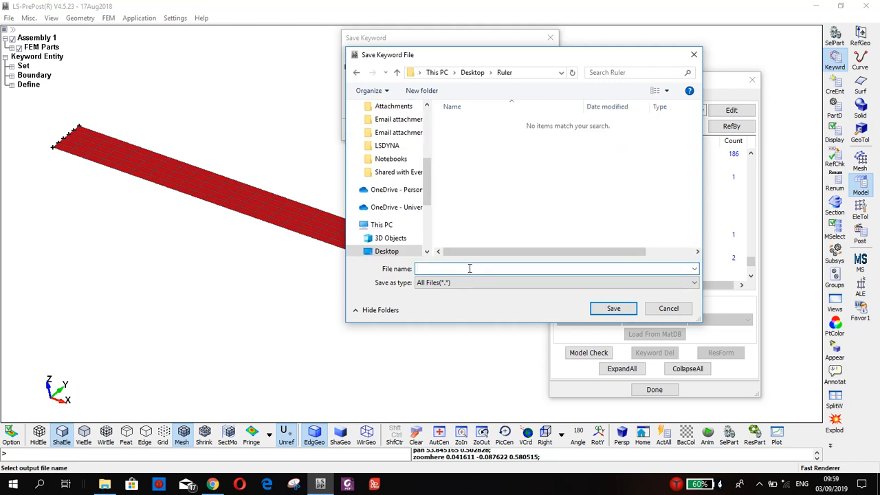
type("eu")
left_click(599, 310)
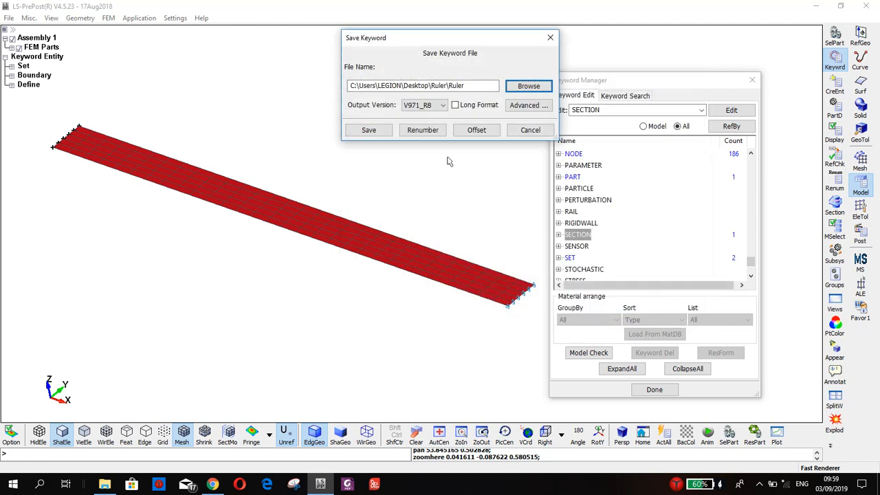
left_click(381, 131)
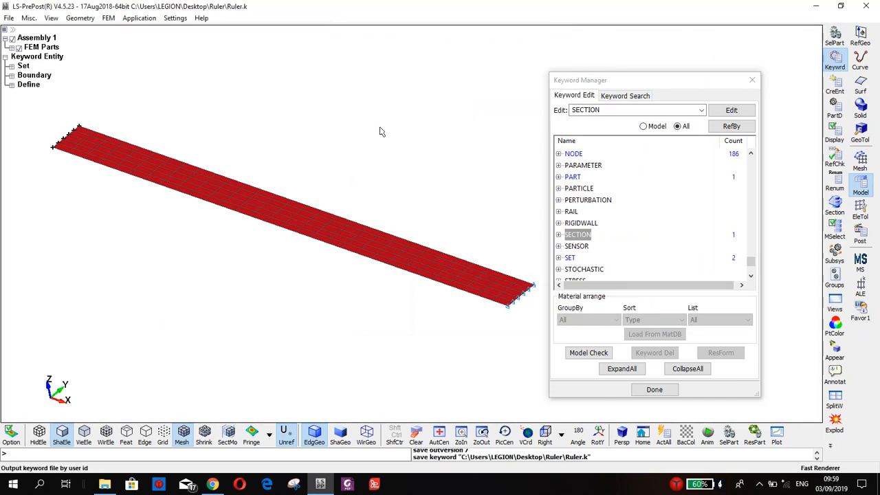
Switch to File Explorer, refresh the Ruler folder and check the saved Ruler.k file.
middle_click_drag(403, 204, 490, 214, "shift")
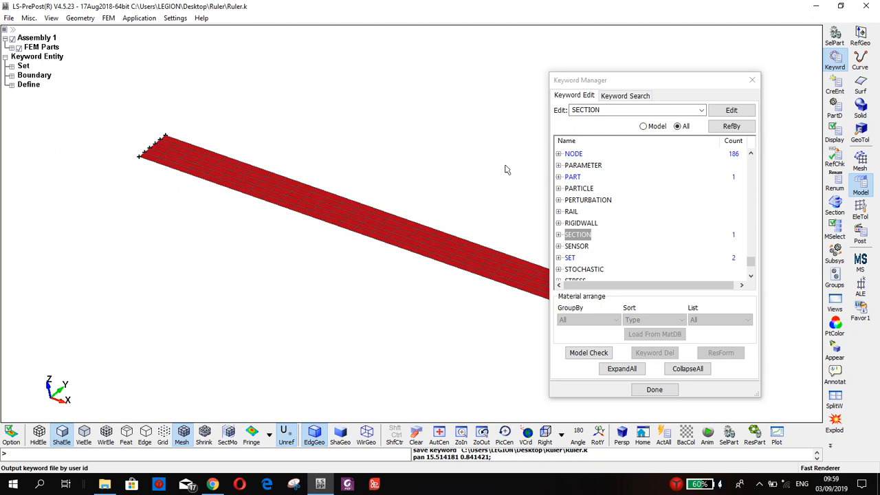
mouse_move(105, 487)
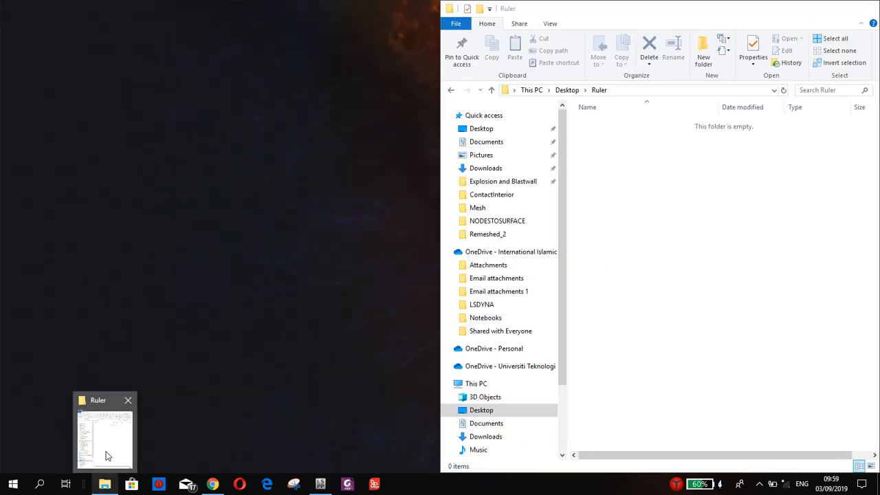
left_click(106, 443)
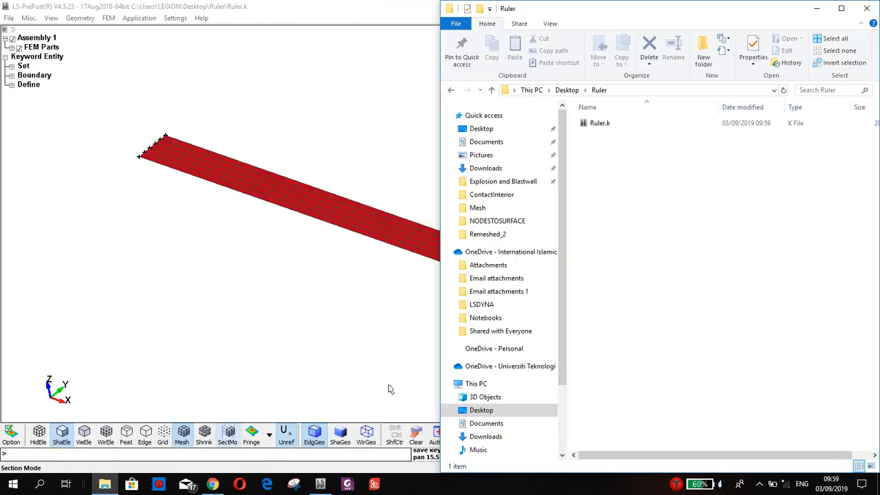
right_click(659, 195)
left_click(692, 227)
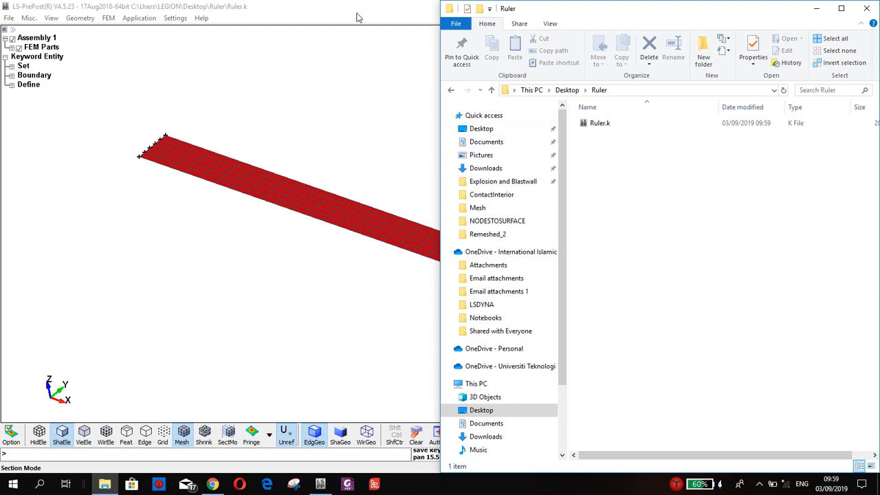
left_click(225, 153)
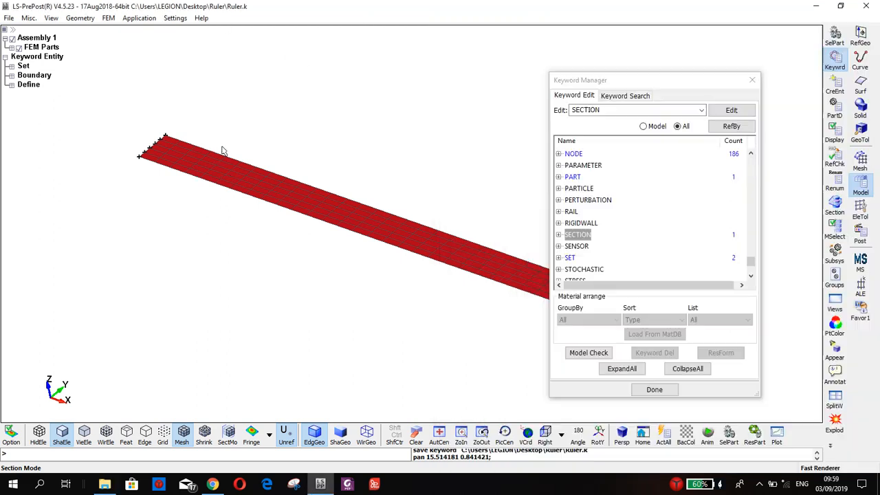
left_click(104, 484)
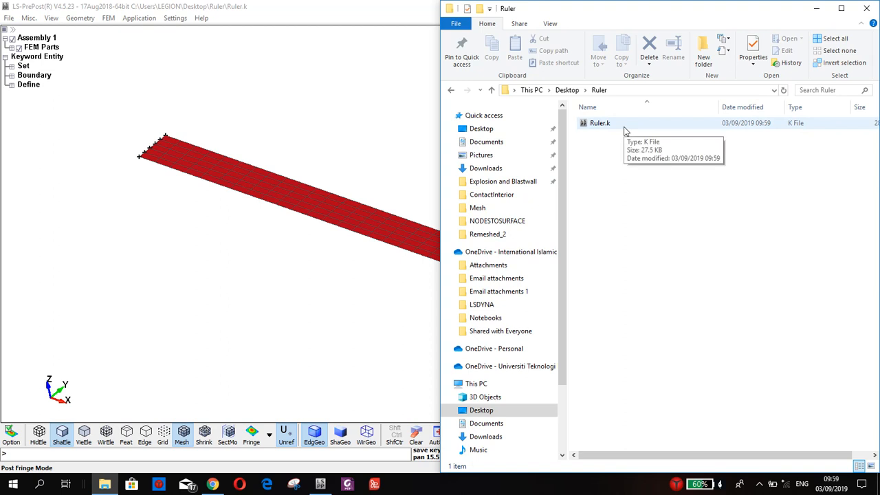
left_click(397, 17)
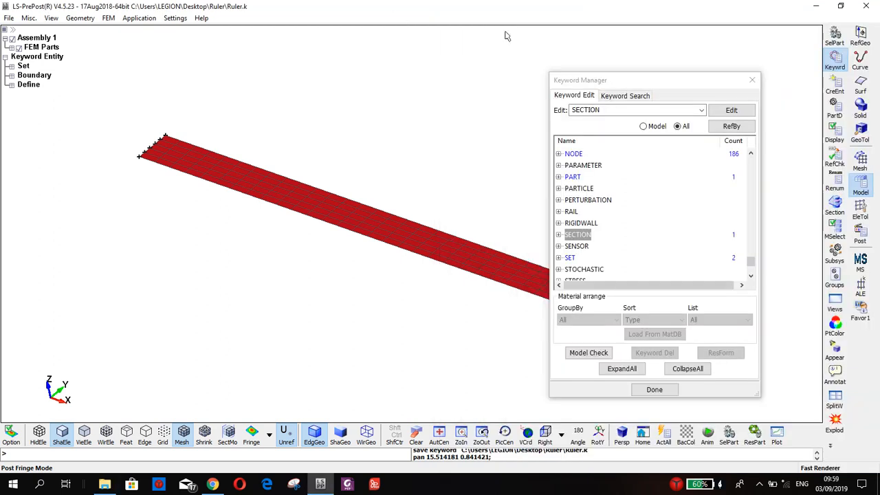
Close LS-PrePost, open Ruler.k from the Ruler folder in Notepad++ and reposition the editor window on the desktop.
left_click(866, 6)
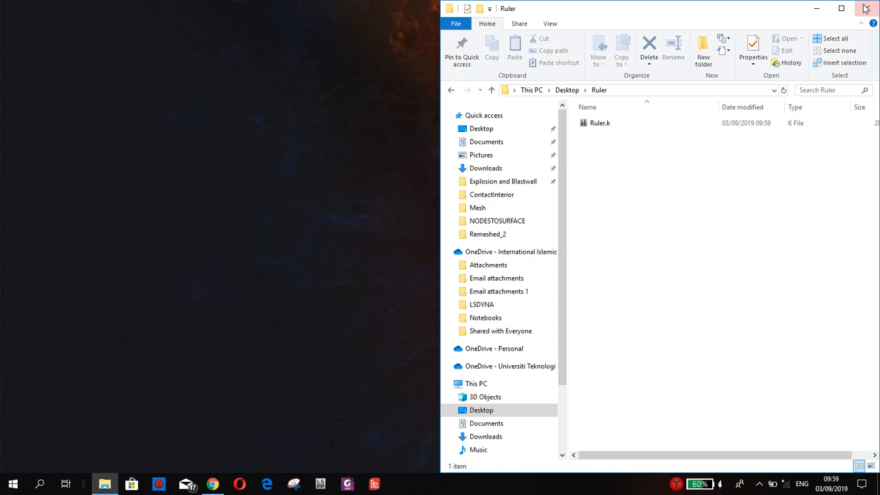
right_click(590, 126)
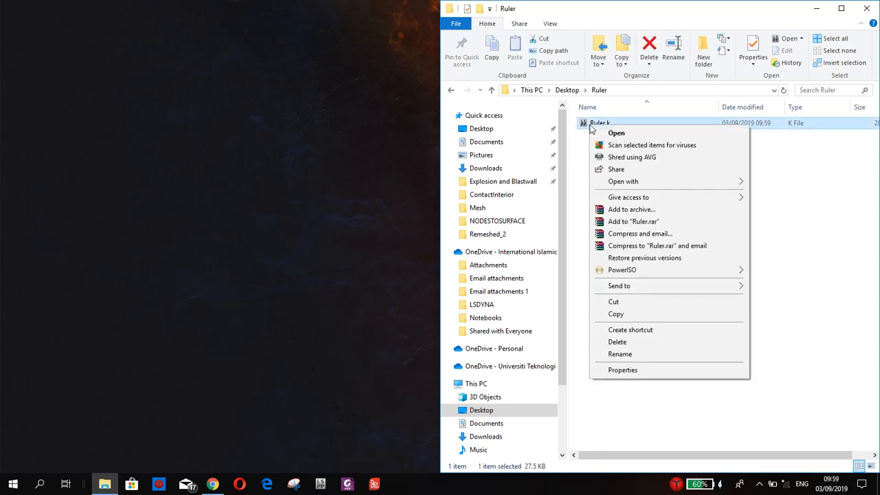
mouse_move(633, 181)
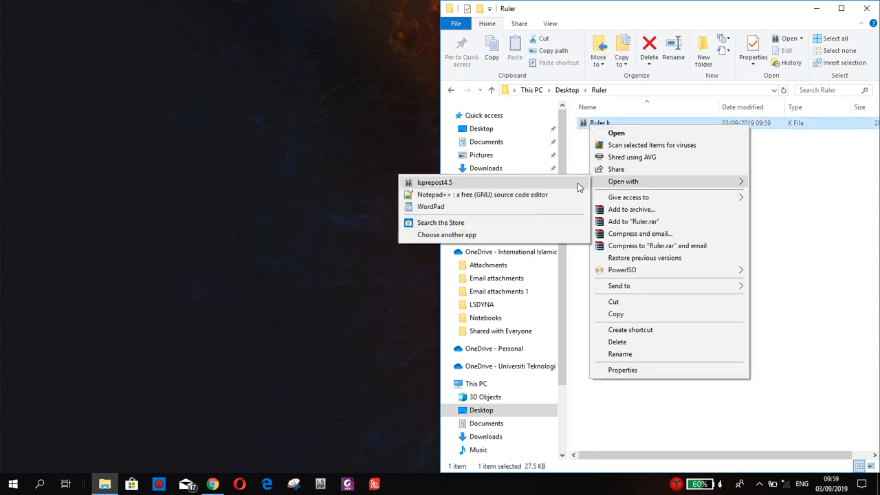
left_click(461, 196)
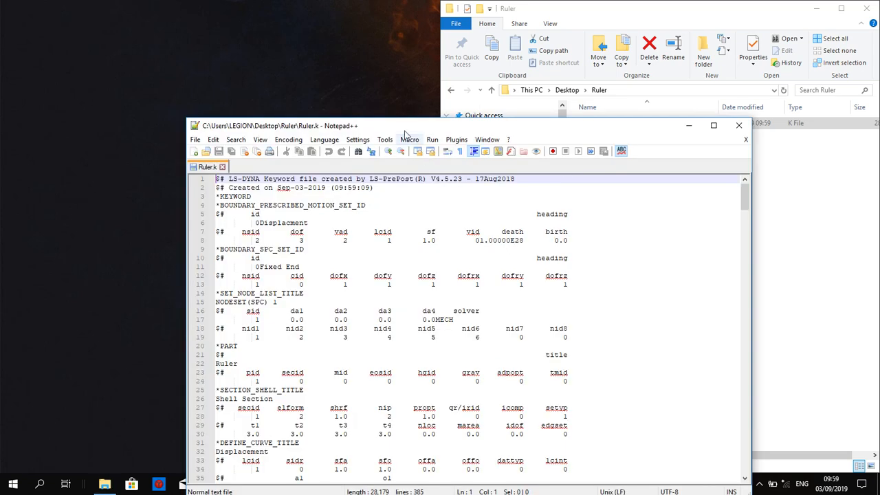
left_click_drag(410, 127, 338, 44)
Review the boundary, node set, part, section and curve keyword cards in Ruler.k.
left_click(203, 277)
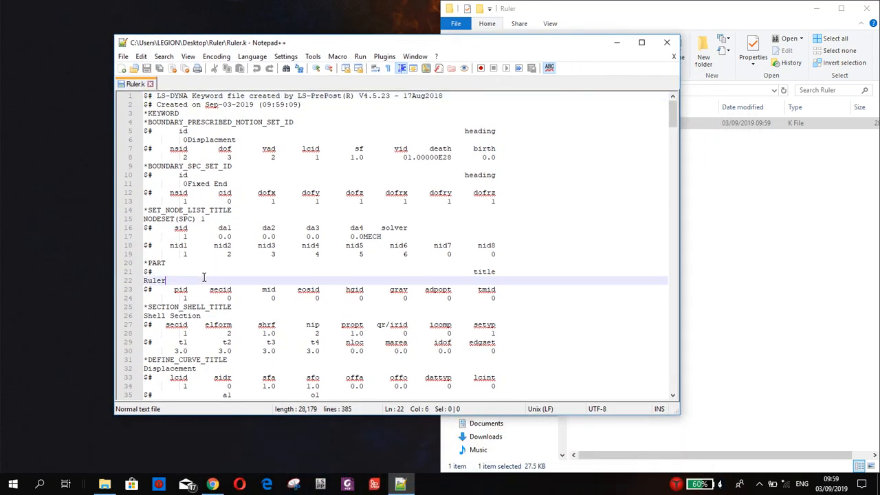
scroll(297, 298, "down", 3)
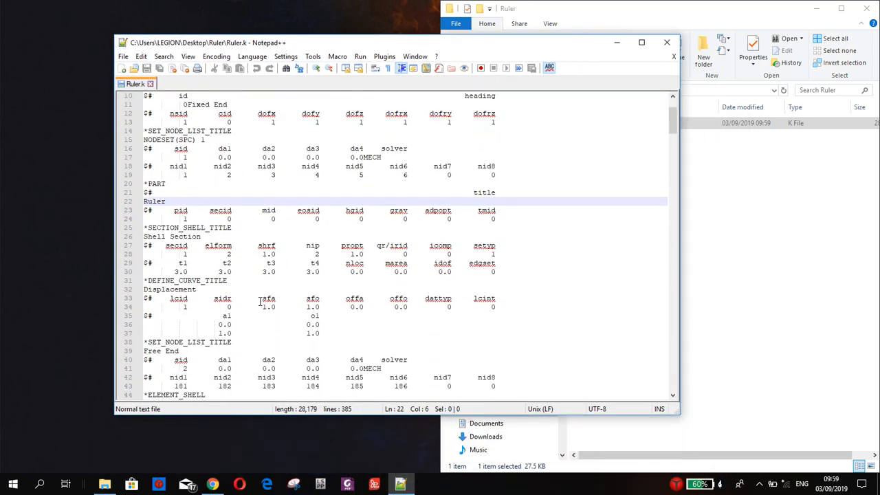
scroll(210, 291, "down", 9)
scroll(211, 290, "up", 12)
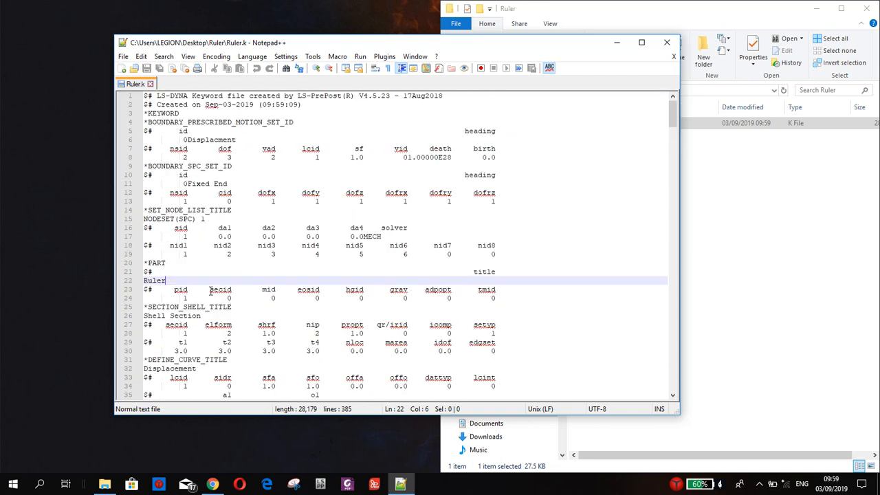
scroll(269, 236, "down", 2)
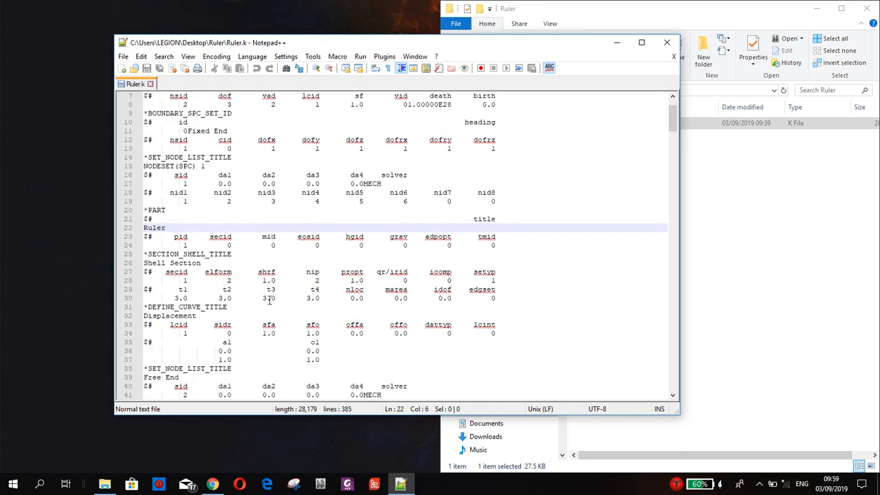
Search Windows for mat18, open the mat18-all.zip archive and open GMMAT18F.TXT from it.
left_click(39, 484)
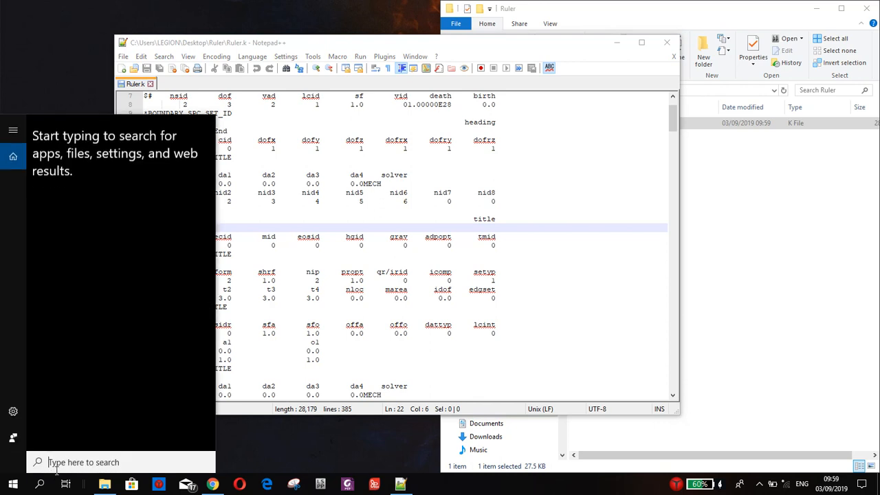
type("mat")
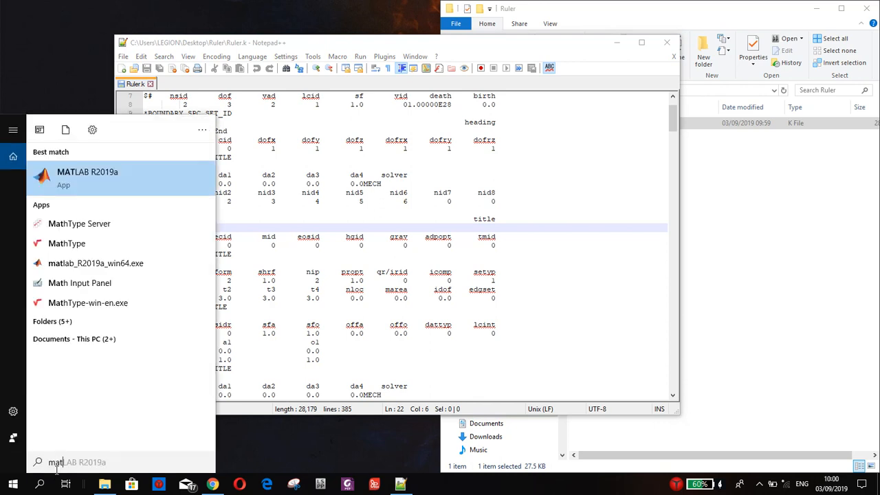
type("1")
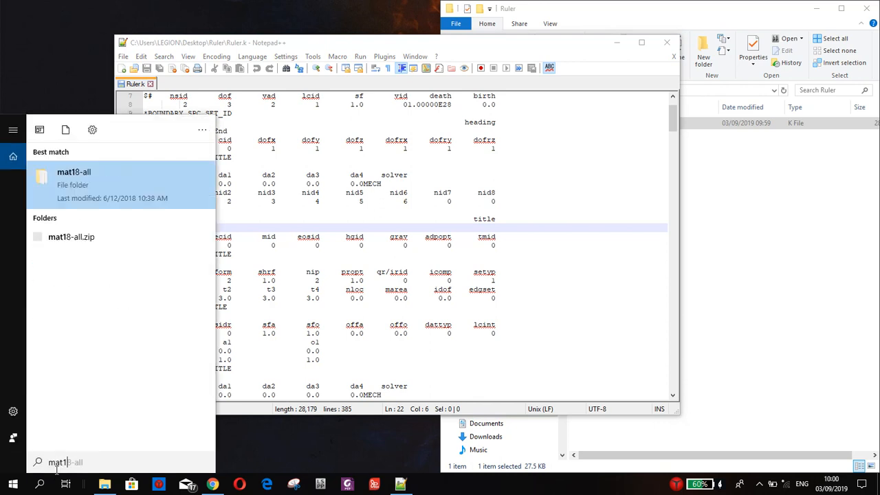
type("8")
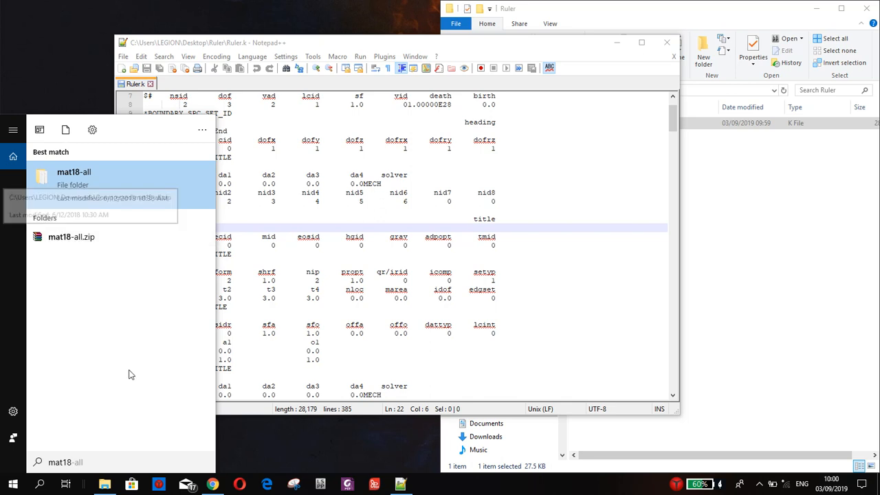
right_click(61, 242)
key("Escape")
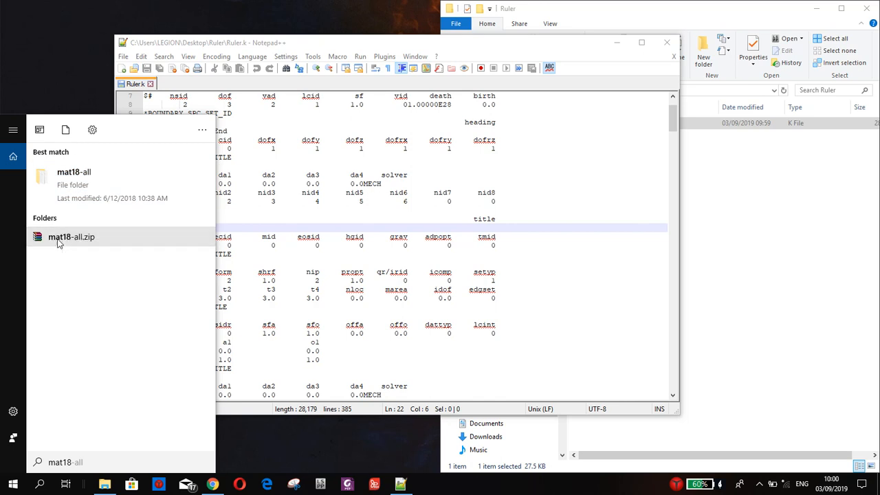
left_click(59, 243)
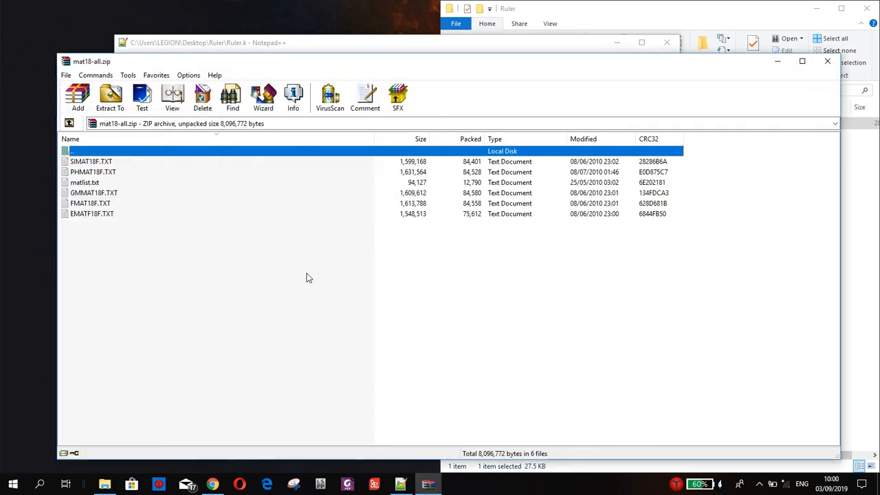
double_click(89, 193)
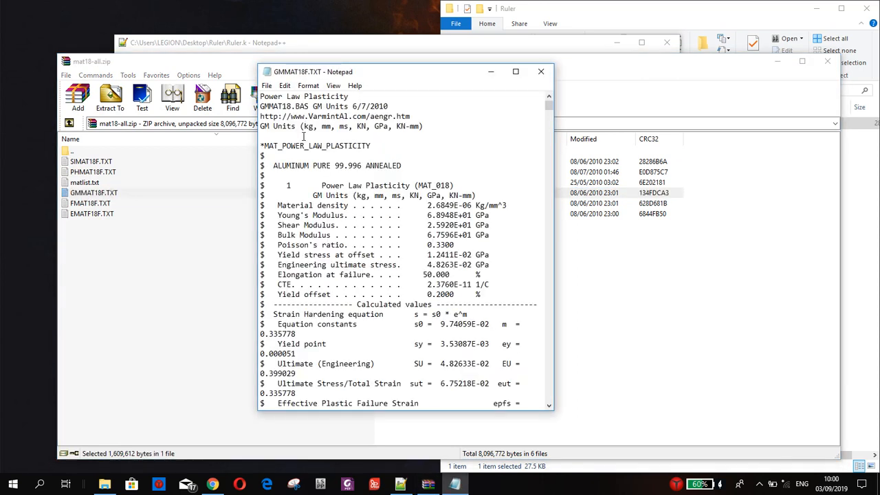
Check the units line of GMMAT18F.TXT and search the file for stainless until reaching the wrought stainless 202 sheet annealed entry.
left_click_drag(304, 126, 348, 127)
left_click(343, 126)
key("ctrl+f")
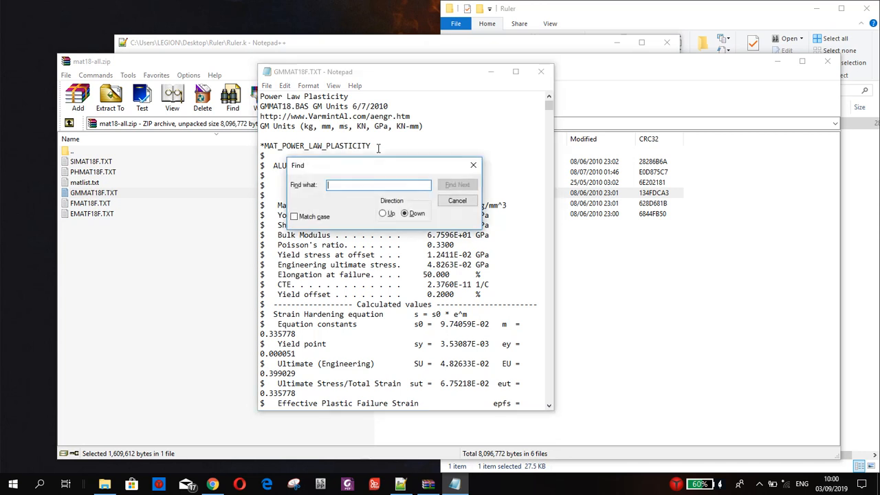
type("st")
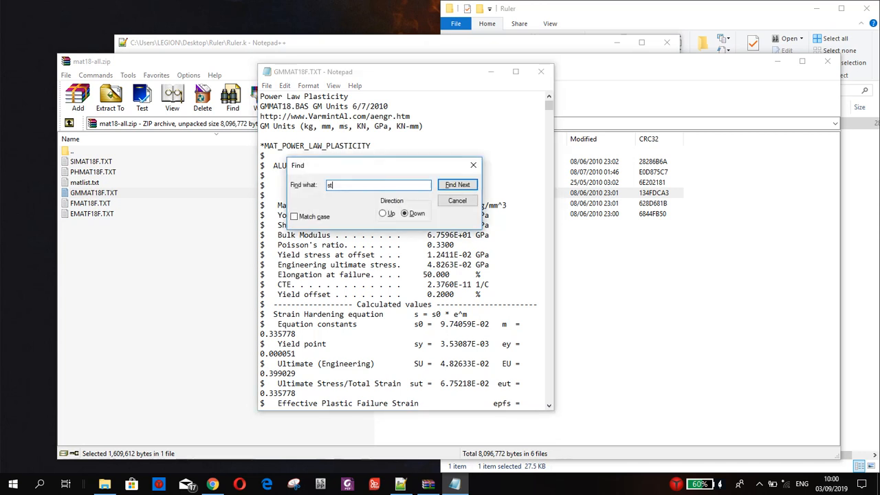
type("ainless")
key("Return")
key("Return")
key("Return")
key("Return")
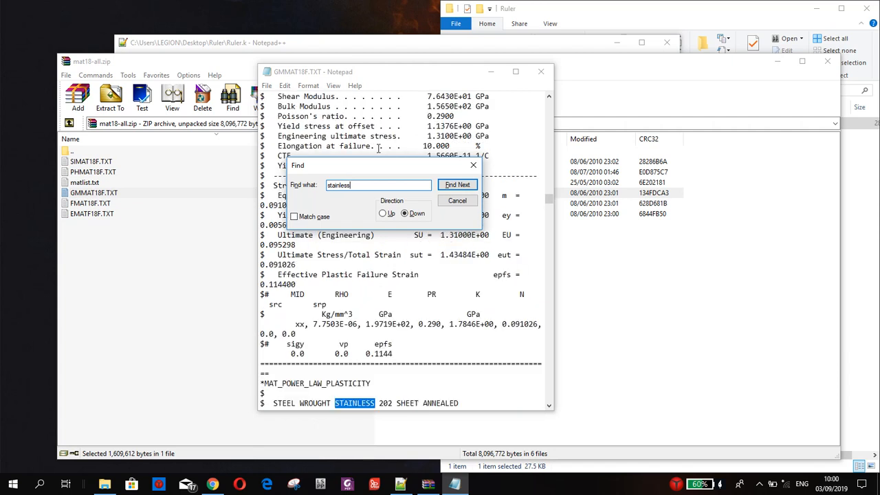
Copy the whole *MAT_POWER_LAW_PLASTICITY card of STEEL WROUGHT STAINLESS 202 SHEET ANNEALED, from the keyword line through the epfs value line.
left_click(351, 373)
scroll(343, 371, "down", 2)
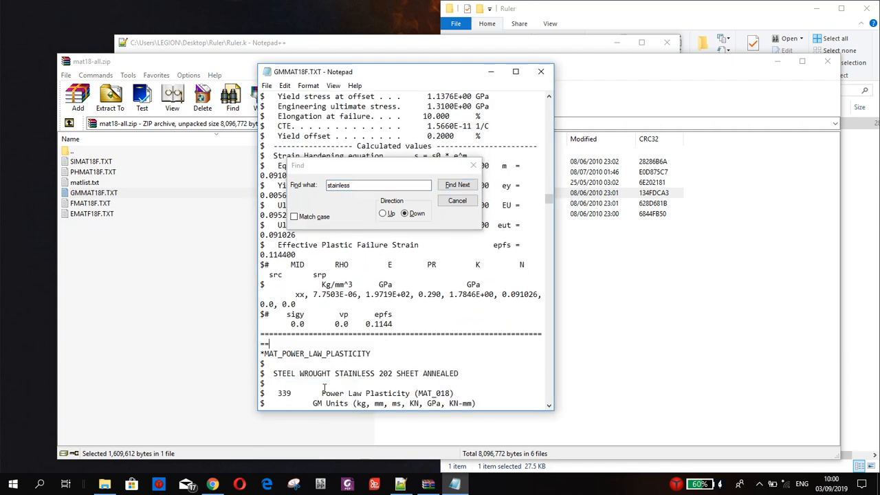
left_click_drag(262, 324, 292, 353)
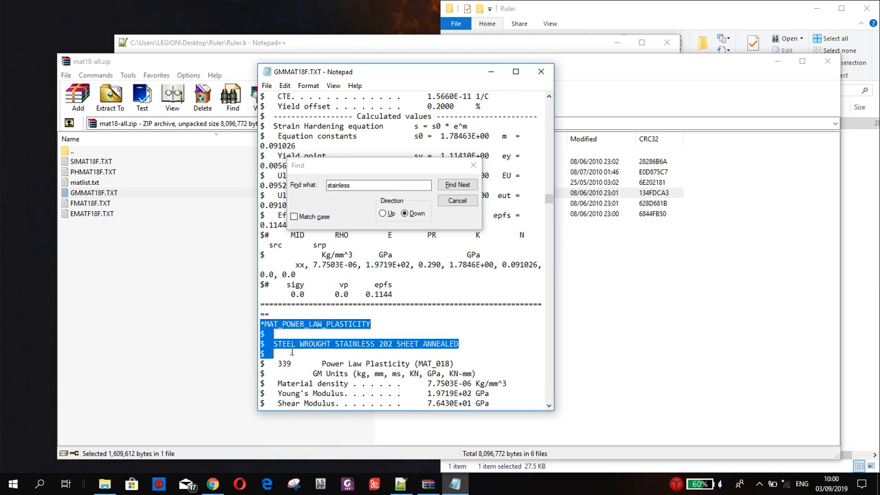
scroll(292, 350, "down", 3)
scroll(293, 351, "down", 5)
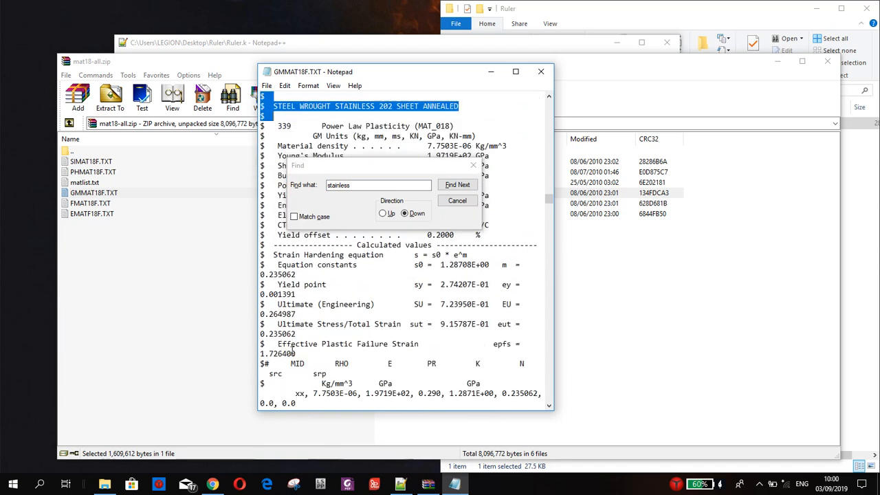
left_click_drag(292, 353, 434, 366)
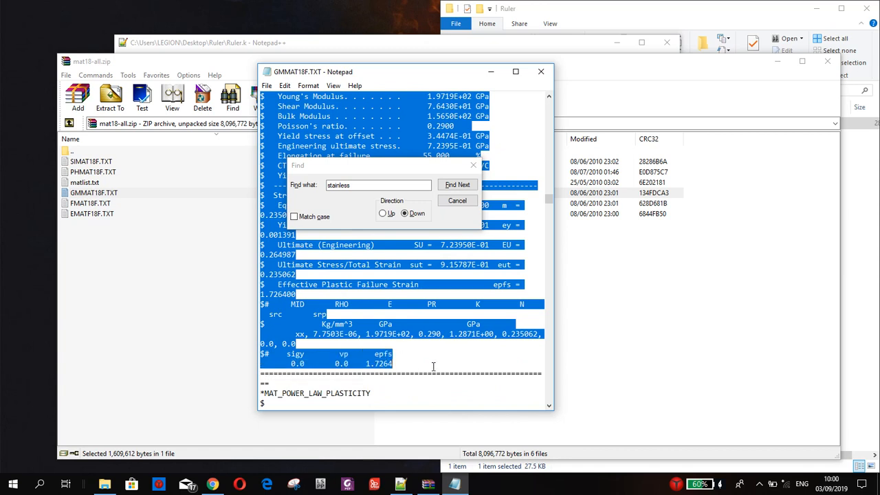
right_click(360, 335)
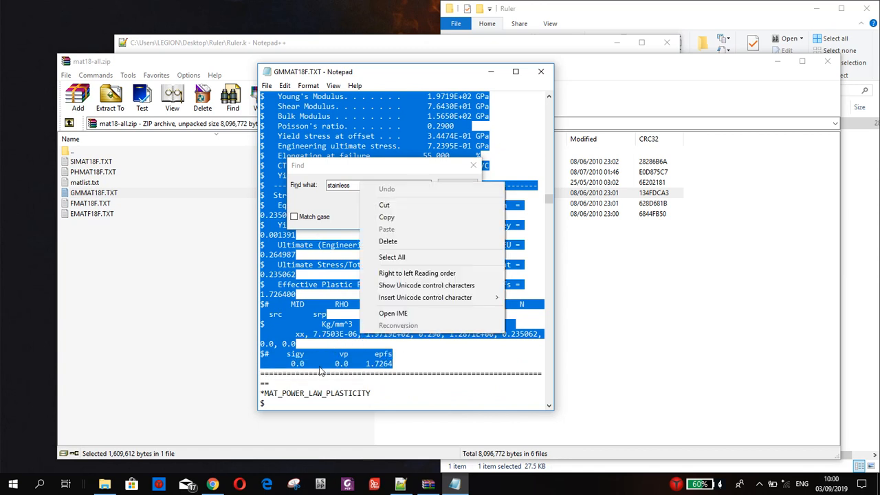
left_click(391, 220)
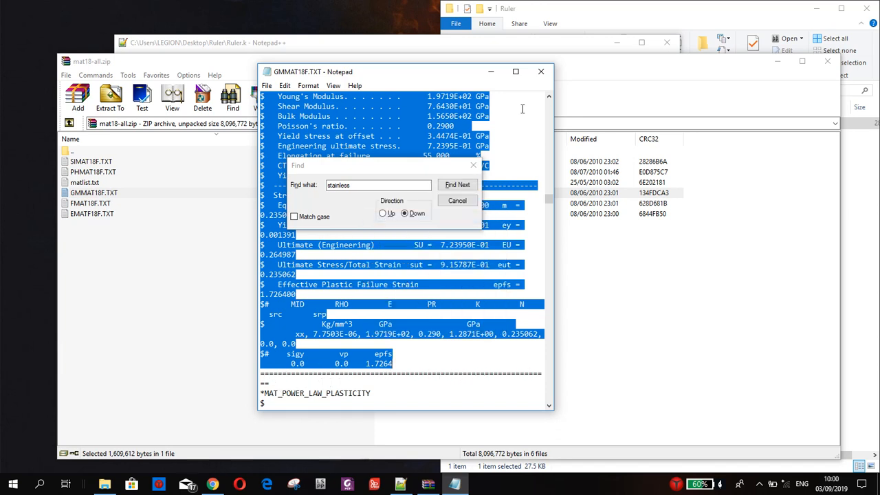
Switch to Ruler.k in Notepad++ and insert an empty line between the Displacement curve and the Free End *SET_NODE_LIST_TITLE keyword.
left_click(535, 46)
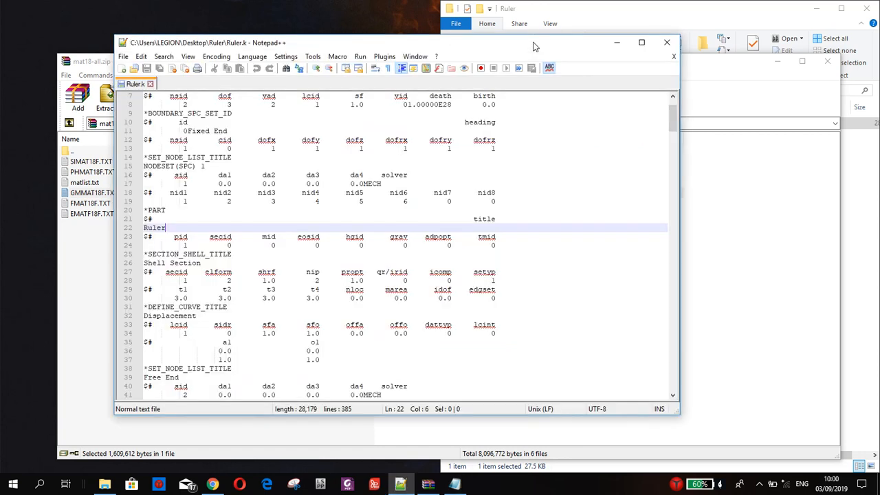
left_click(146, 369)
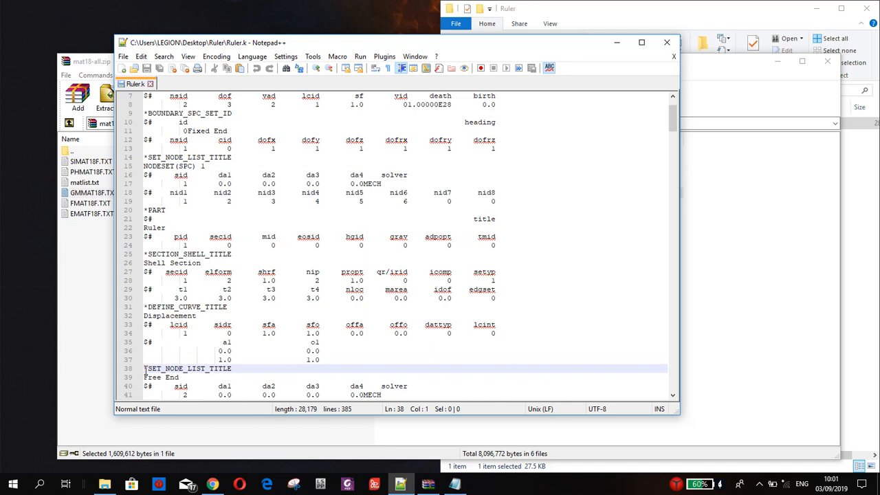
key("Return")
key("Tab")
key("Tab")
key("Tab")
key("Tab")
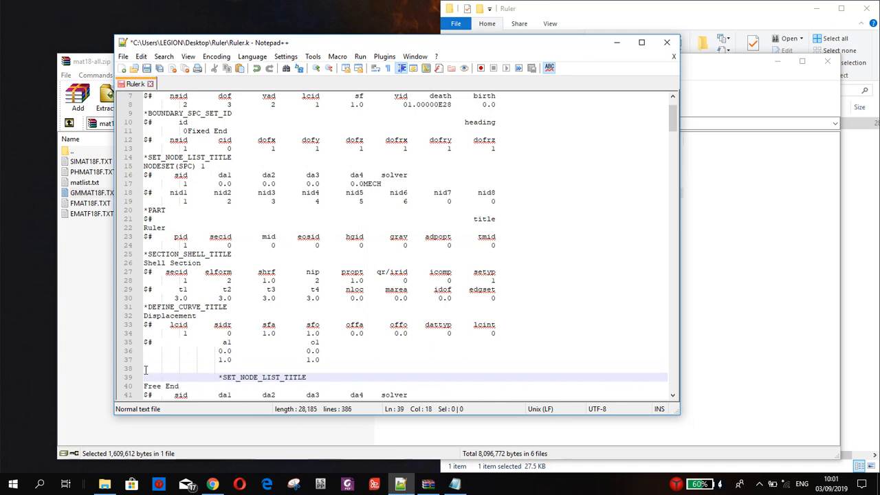
key("BackSpace")
key("BackSpace")
key("BackSpace")
key("BackSpace")
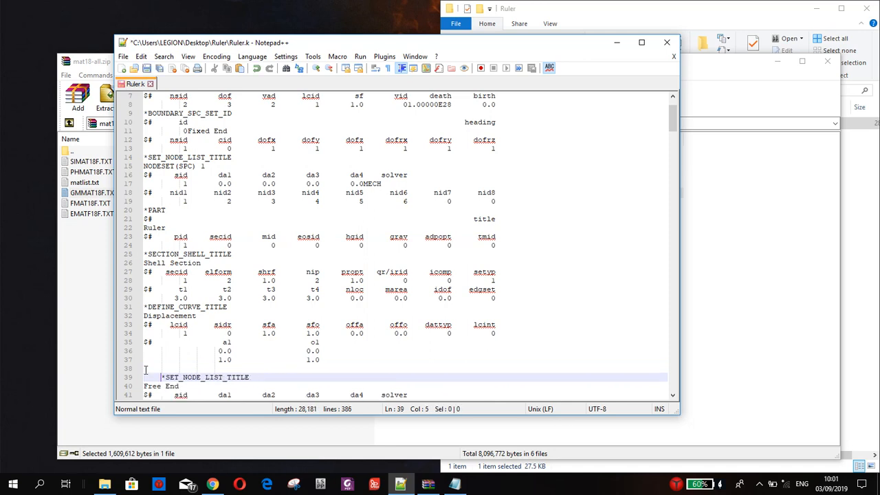
Paste the copied stainless steel material card into the empty line above the Free End node set and review the inserted block.
key("Up")
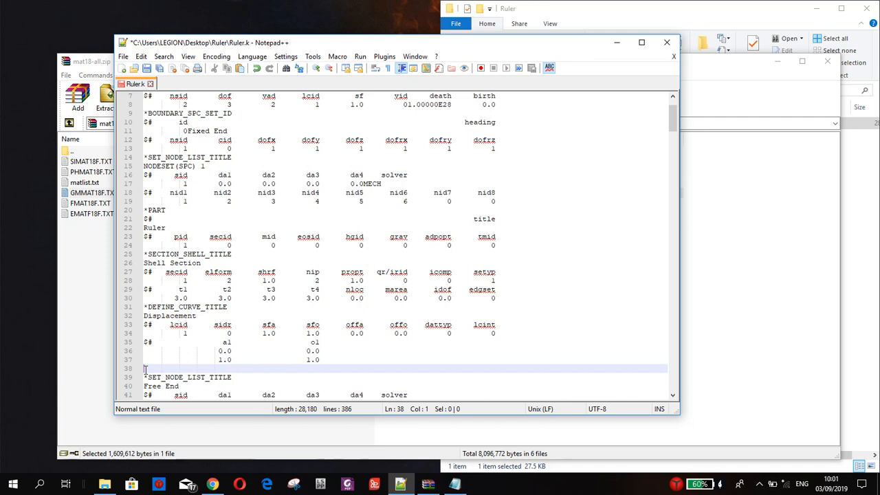
key("ctrl+v")
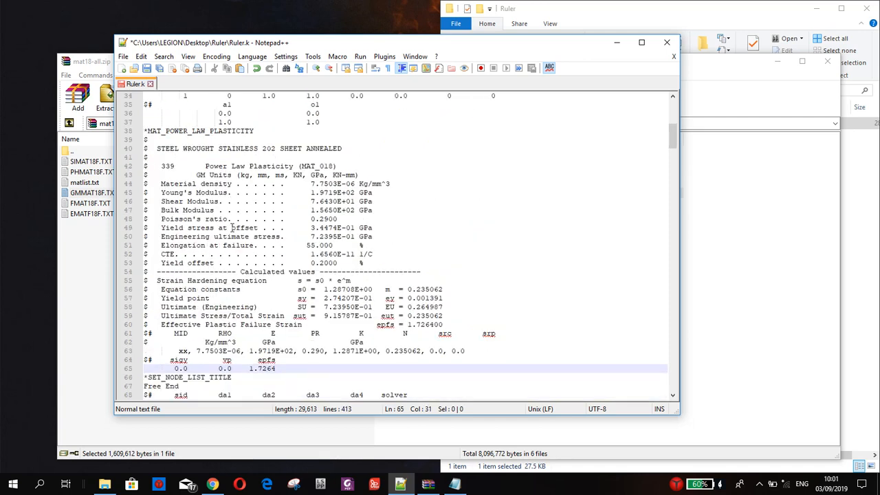
scroll(159, 377, "down", 4)
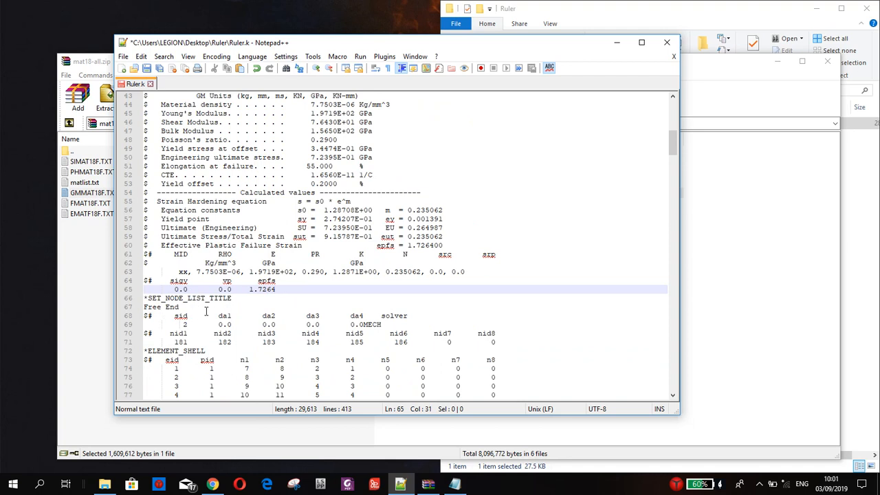
scroll(206, 316, "up", 4)
scroll(213, 324, "down", 1)
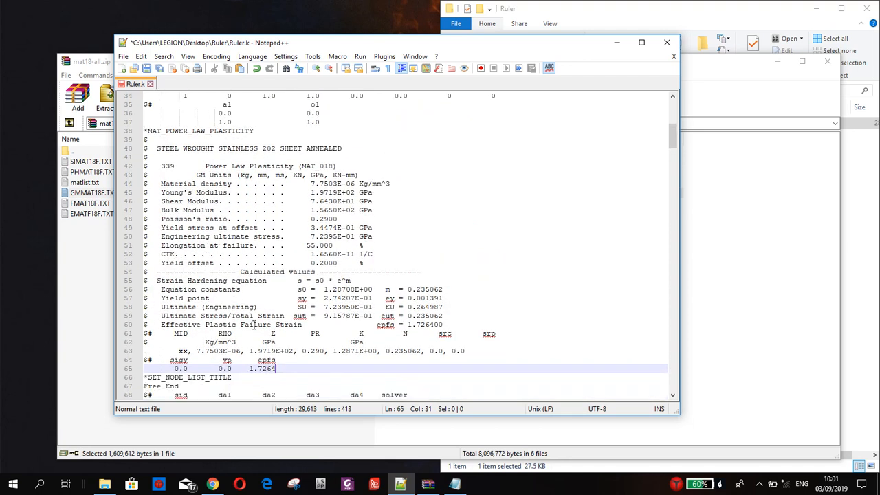
left_click_drag(287, 372, 137, 131)
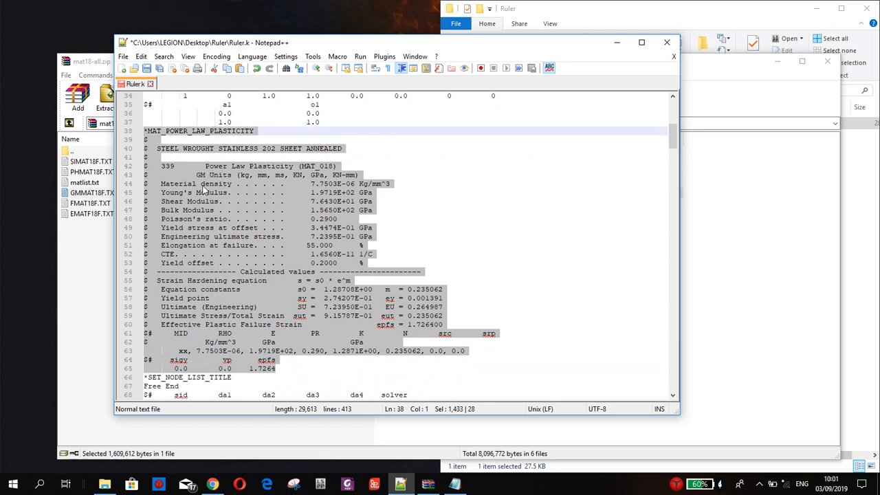
left_click(201, 352)
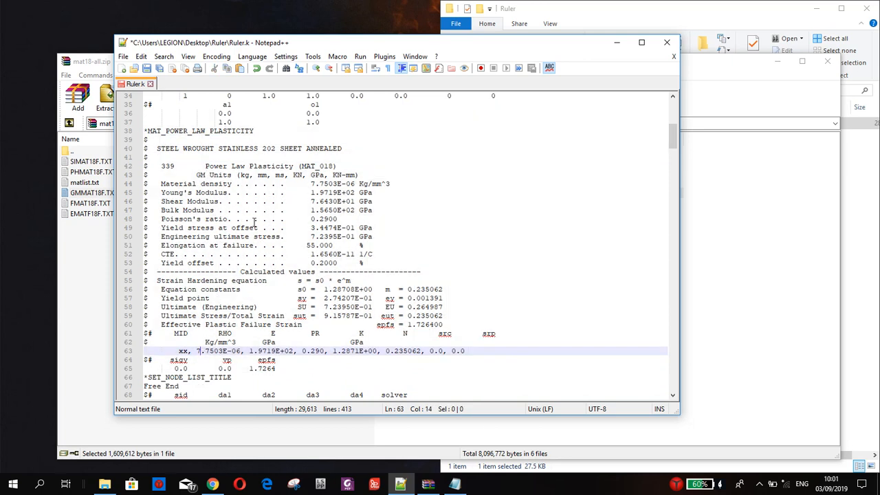
Replace the material ID placeholder xx with 10 in the pasted card, then save Ruler.k and close Notepad++.
left_click(188, 352)
key("shift+Left")
key("shift+Left")
type("10")
left_click(151, 84)
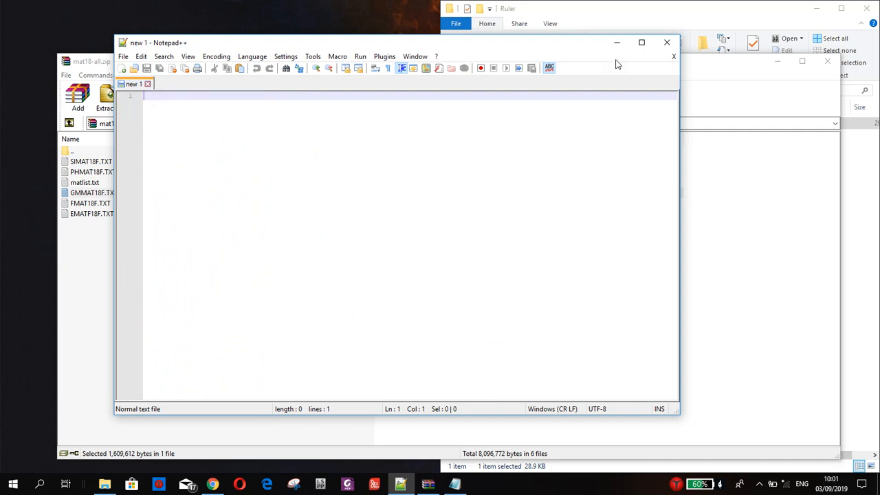
left_click(667, 42)
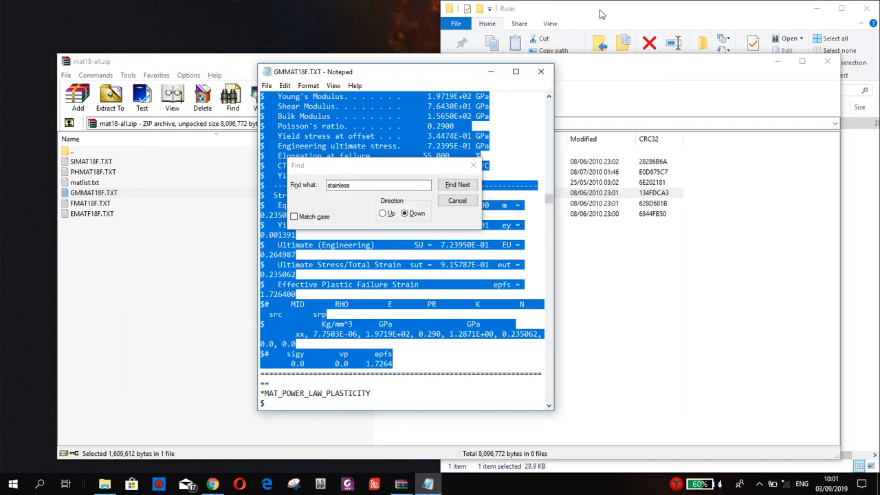
Open Ruler.k from the Ruler folder in LS-PrePost and open its 018-POWER_LAW_PLASTICITY material card for editing.
left_click(600, 13)
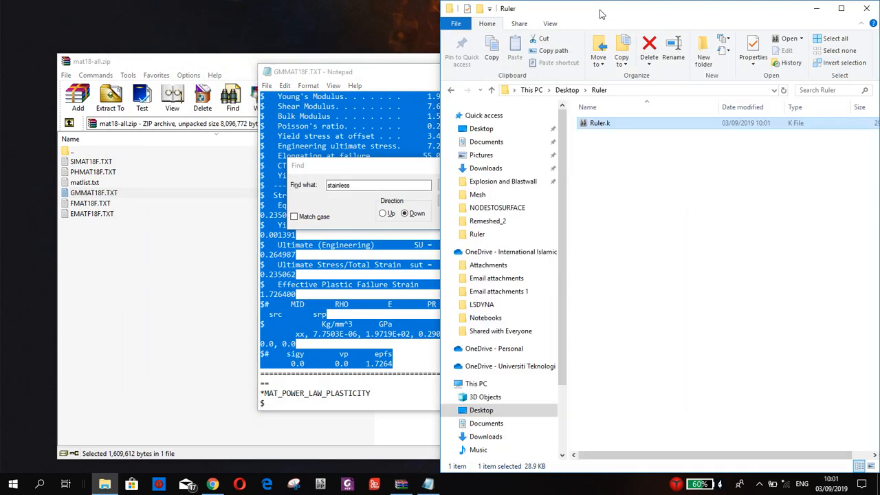
double_click(599, 130)
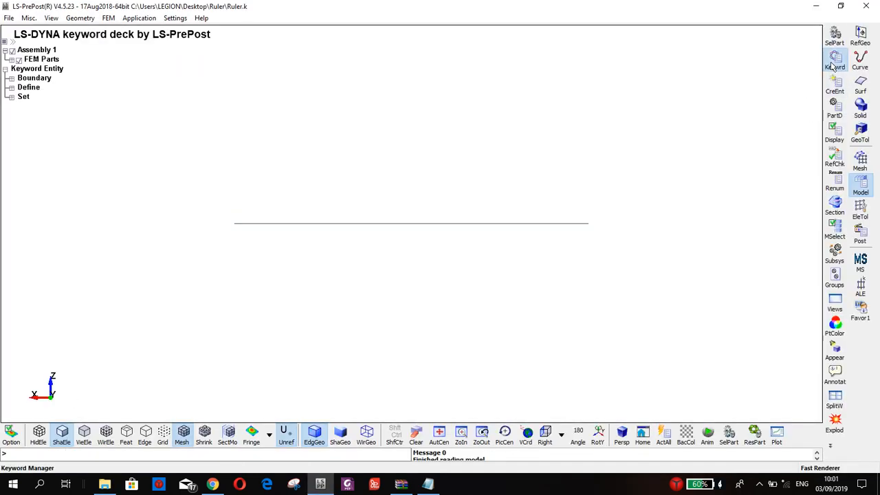
left_click(835, 62)
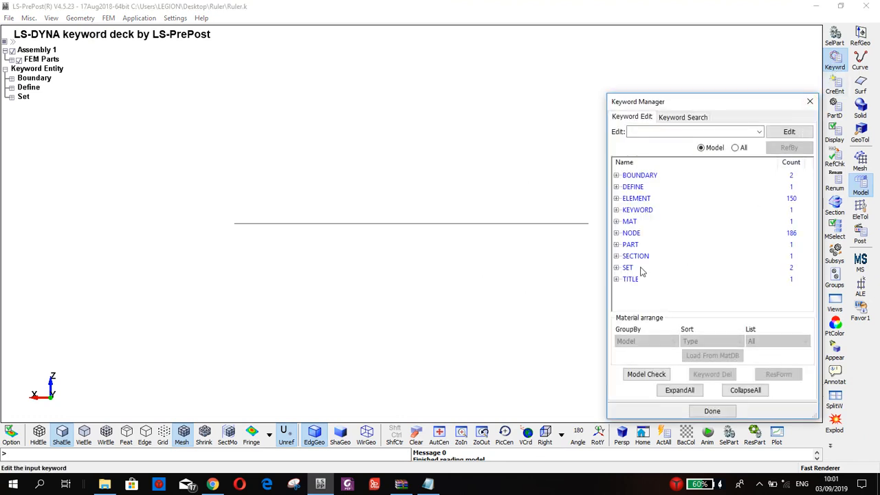
double_click(629, 223)
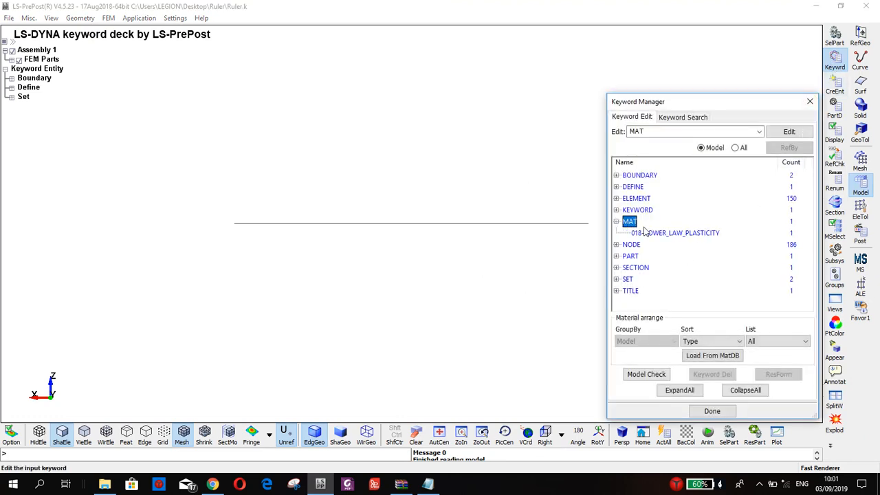
double_click(655, 234)
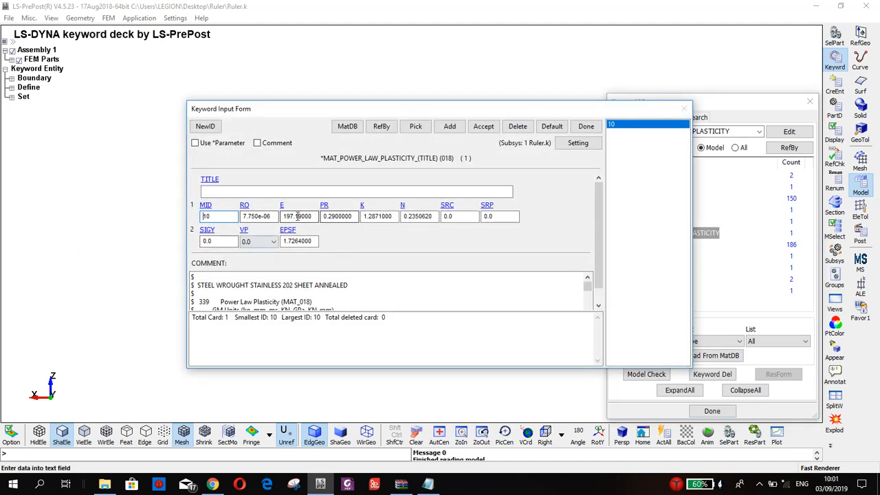
Copy STEEL WROUGHT STAINLESS 202 SHEET ANNEALED from the material card's comment into its title.
left_click_drag(354, 287, 282, 294)
left_click_drag(350, 269, 198, 269)
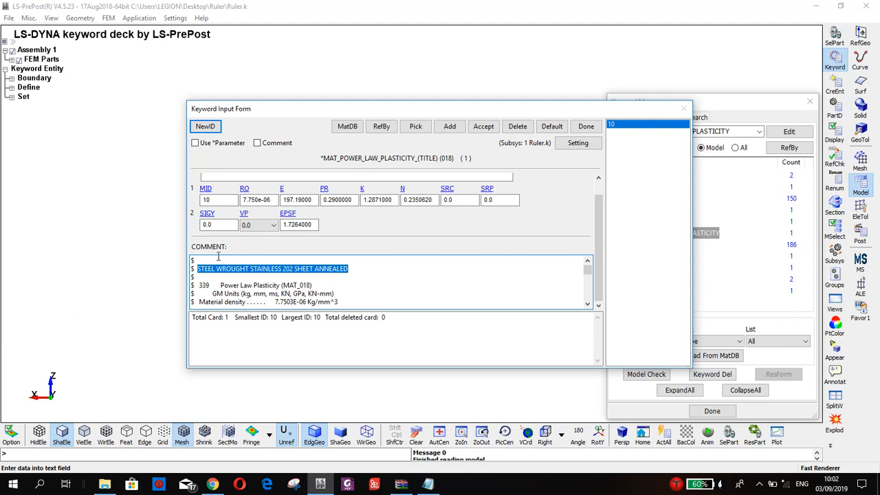
left_click(232, 176)
key("ctrl+v")
scroll(346, 244, "up", 2)
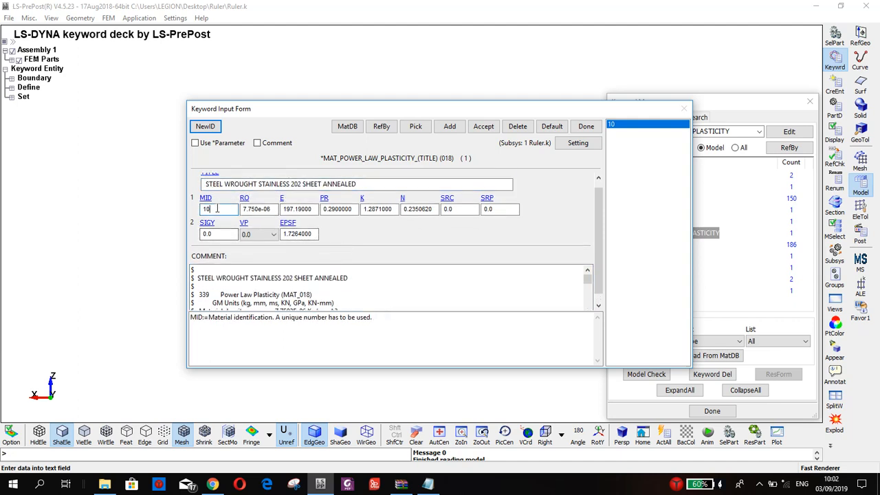
Accept the edited stainless steel material card with ID 10 and close its form.
left_click(482, 126)
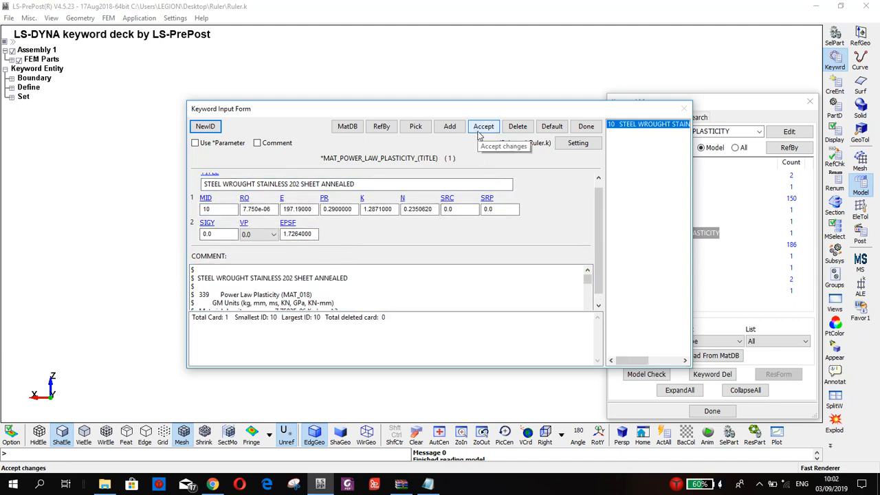
left_click(586, 127)
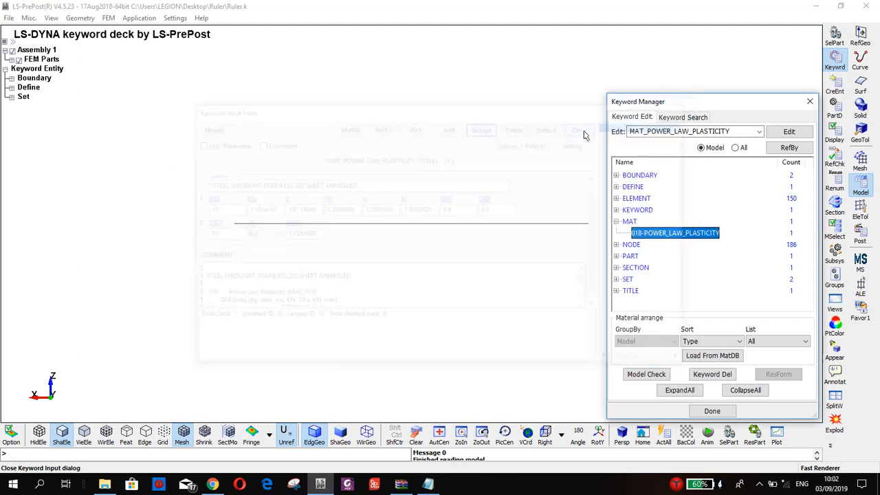
Link Shell Section 1 and stainless steel material 10 to the Ruler part, then accept and close the part card.
double_click(630, 256)
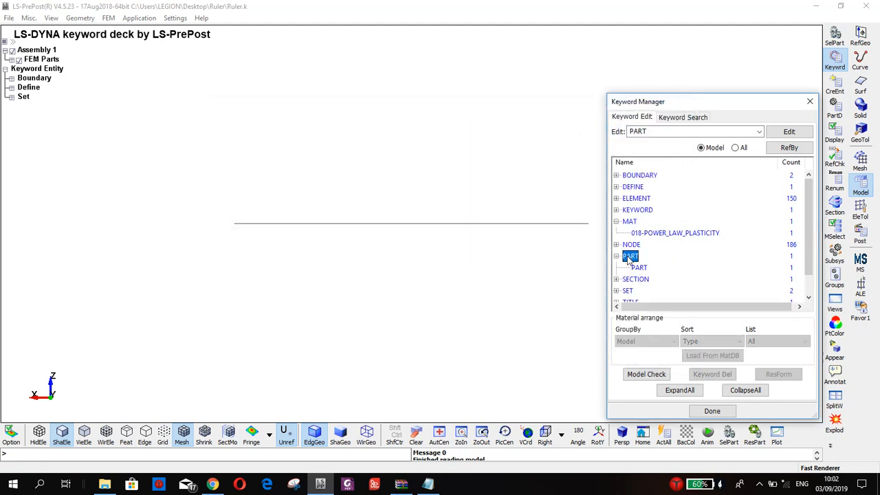
left_click(265, 203)
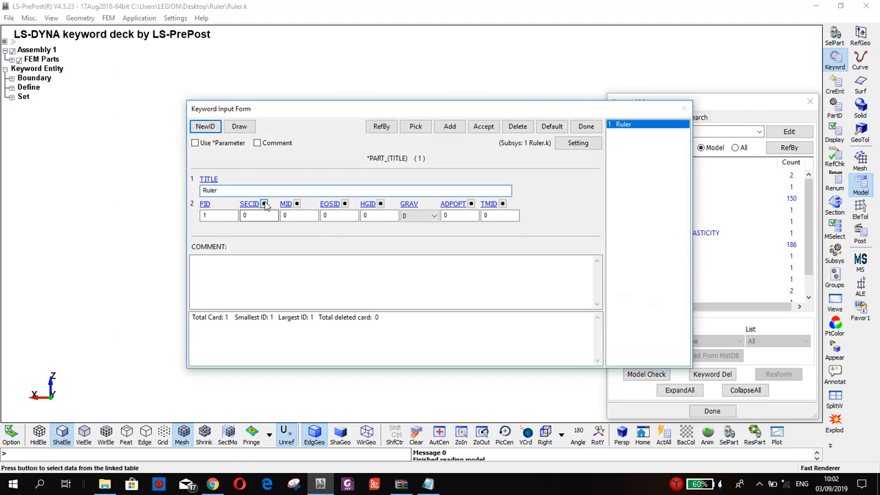
double_click(692, 286)
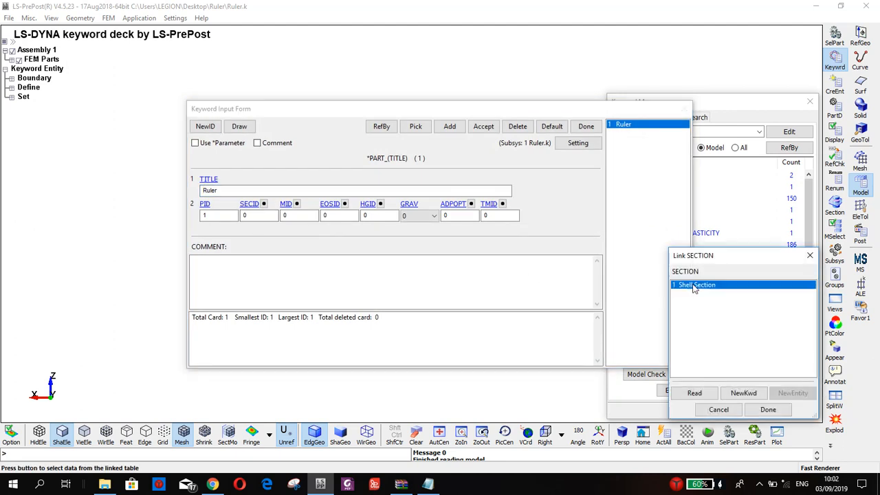
left_click(297, 203)
double_click(681, 286)
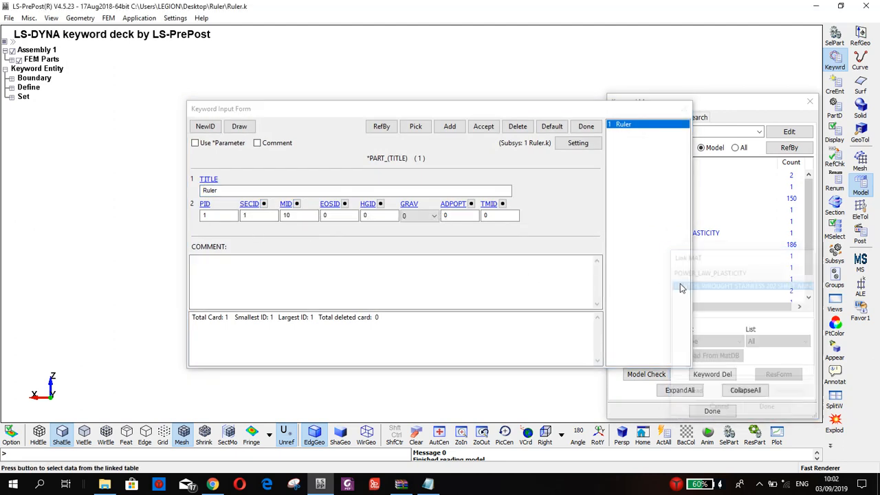
left_click(484, 126)
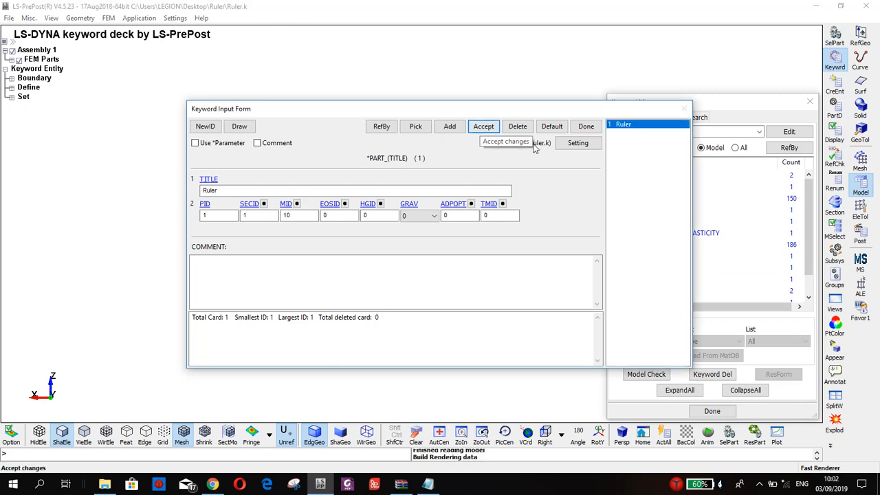
left_click(586, 126)
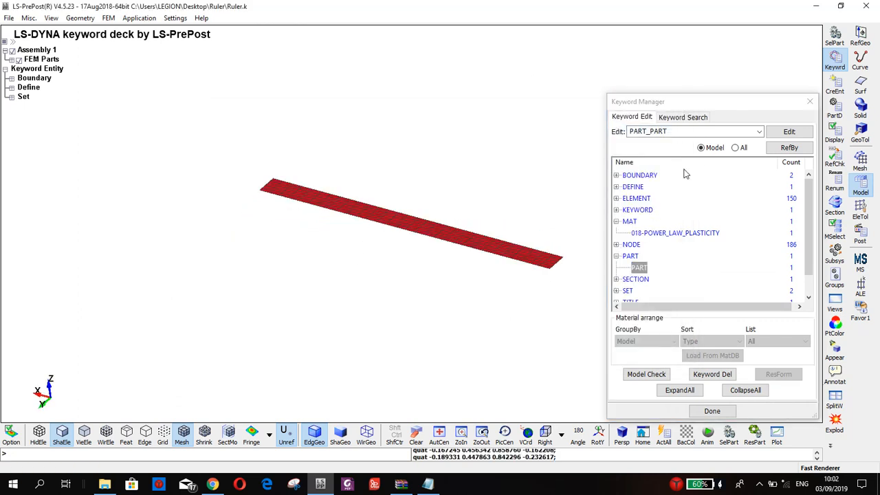
Collapse the MAT and PART groups and make the Keyword Manager list all available keywords.
left_click(617, 222)
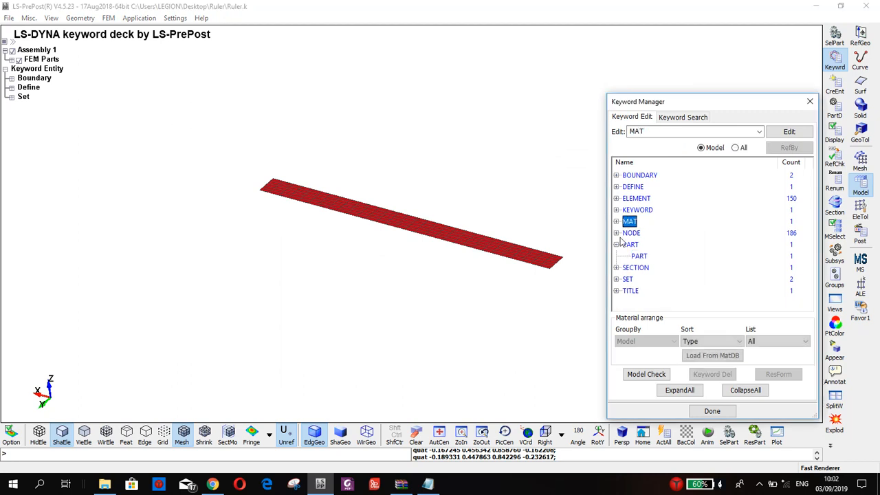
left_click(617, 245)
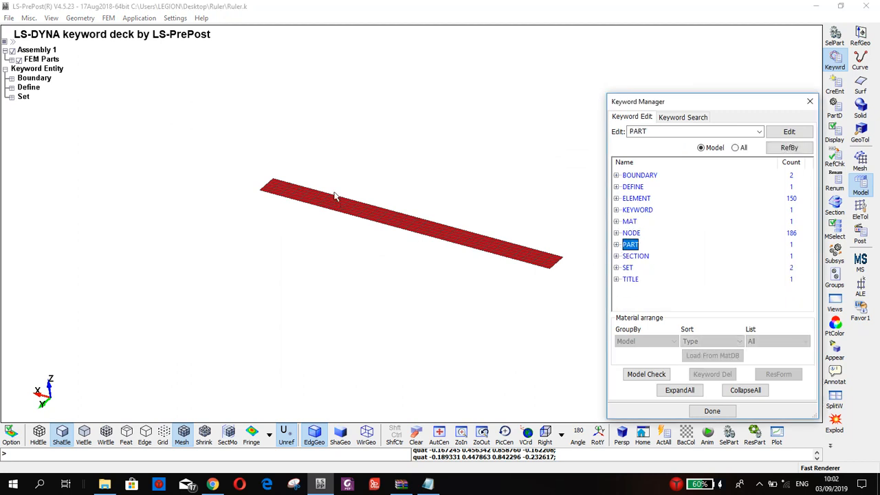
left_click_drag(335, 197, 364, 150, "shift")
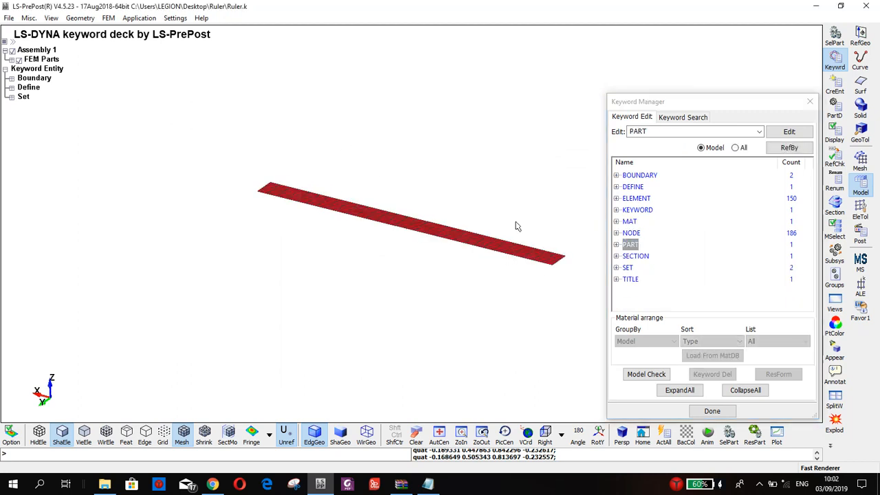
left_click(736, 147)
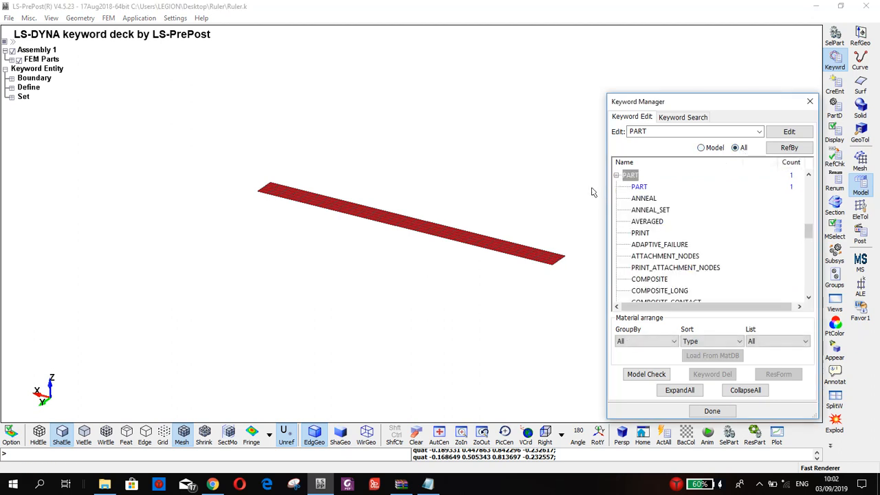
left_click(617, 175)
scroll(626, 220, "up", 10)
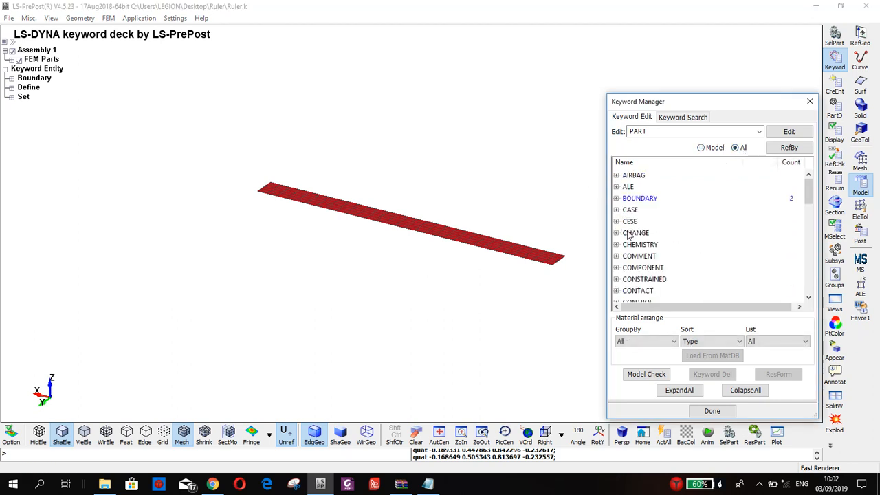
Create a DATABASE_BINARY_D3PLOT card with the output time interval DT set to 0.1.
scroll(644, 237, "down", 2)
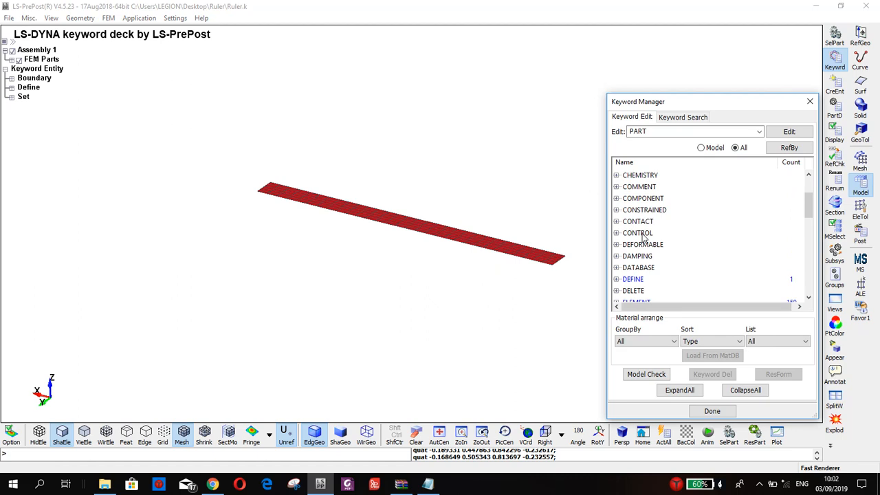
double_click(638, 269)
scroll(641, 271, "down", 3)
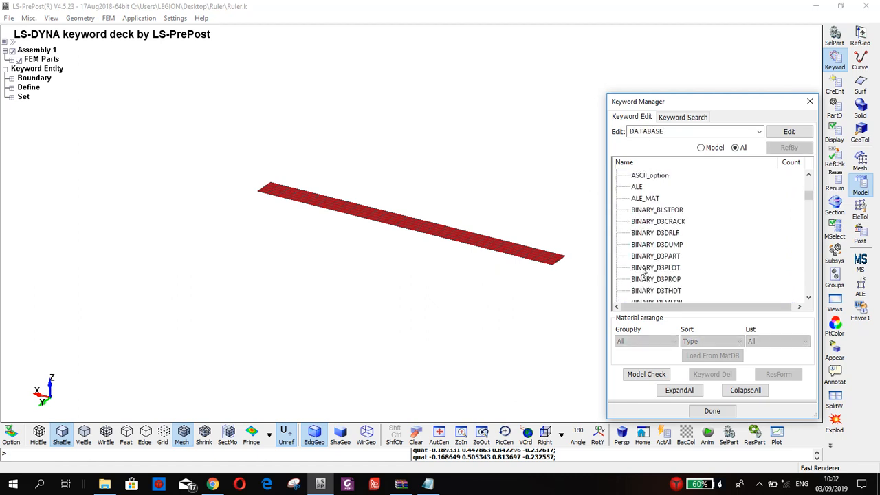
left_click(651, 271)
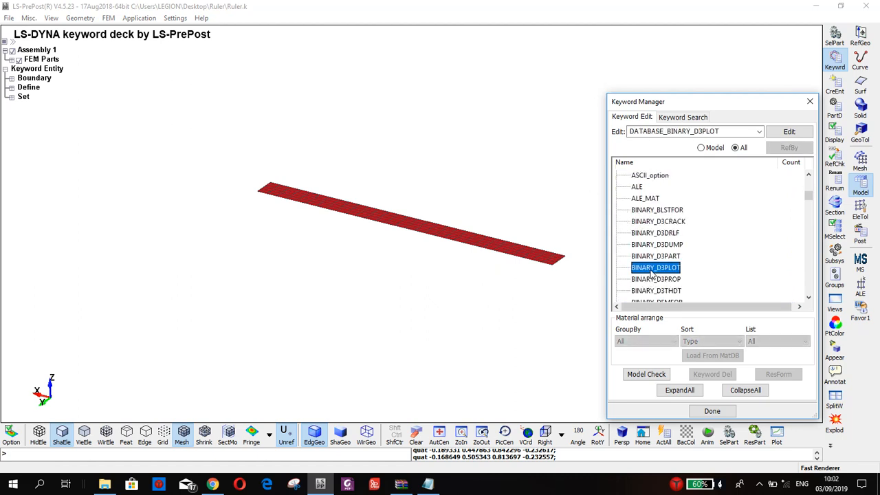
double_click(651, 273)
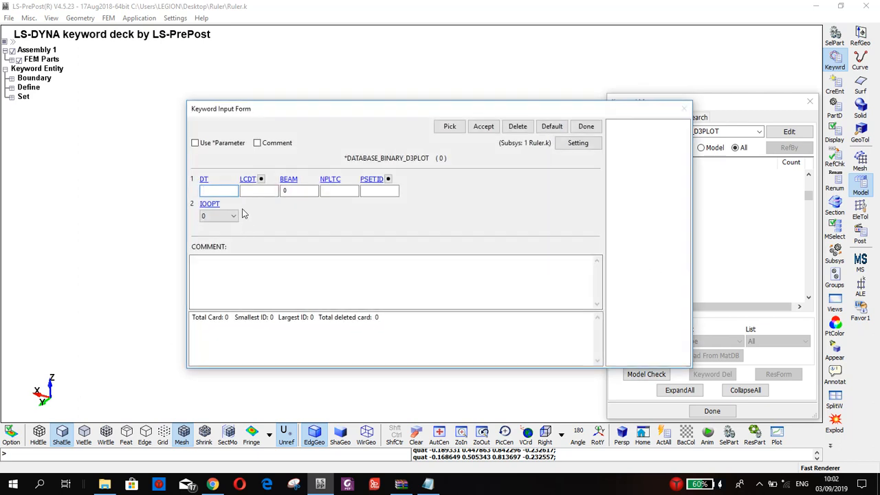
type("0.1")
left_click(484, 126)
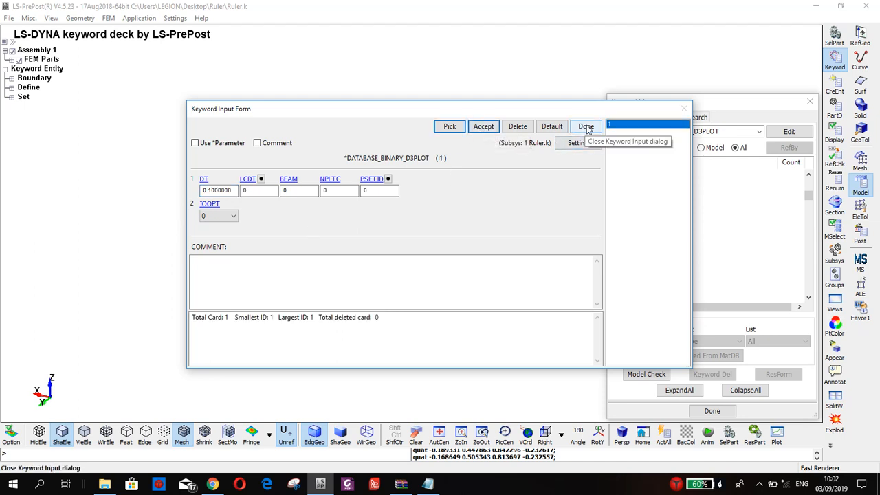
Set the D3PLOT card's DT to 0.01, accept the change and close the form.
double_click(219, 191)
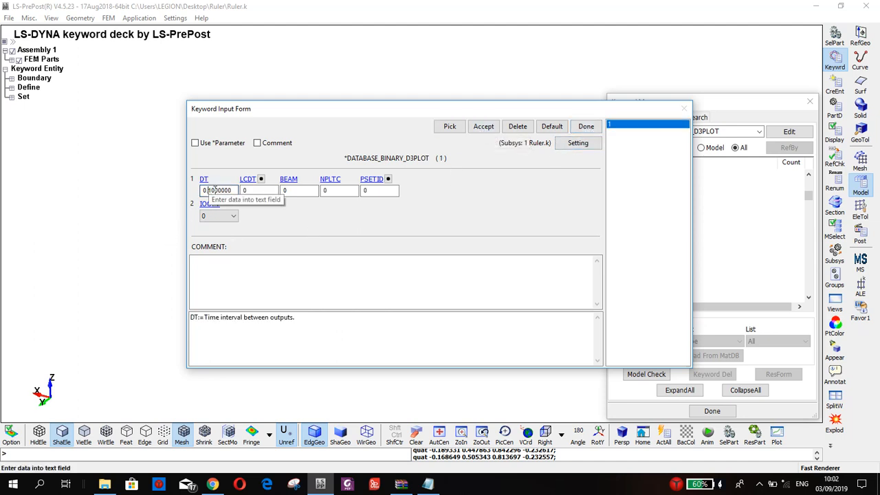
type("0.01")
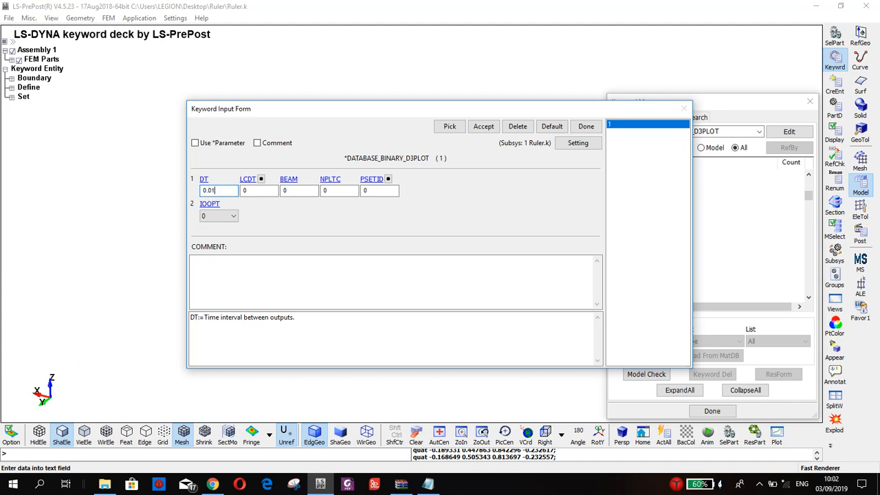
left_click(484, 126)
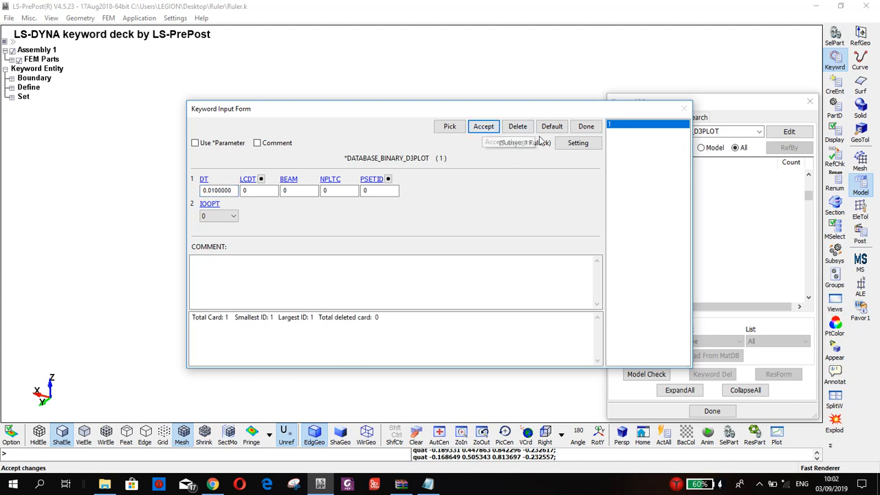
left_click(588, 129)
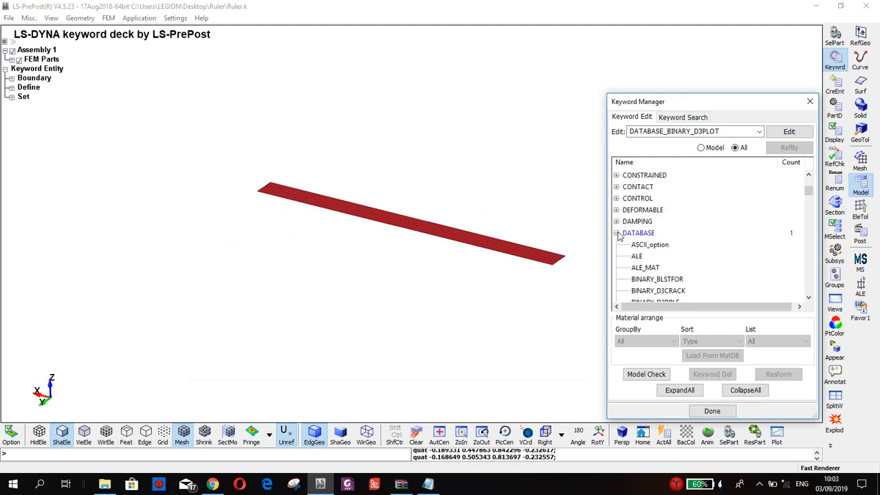
Create a CONTROL_TERMINATION card with the termination time ENDTIM set to 1, then accept and close it.
left_click(617, 234)
scroll(622, 263, "down", 2)
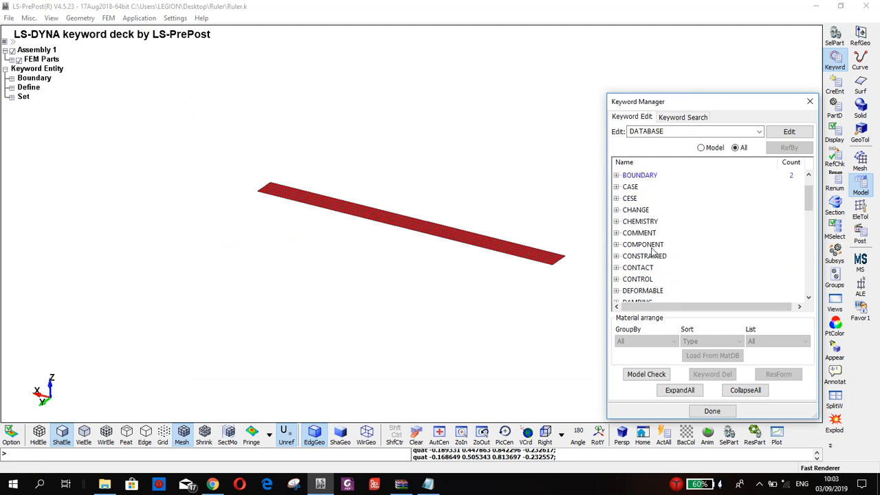
left_click(627, 235)
scroll(663, 255, "down", 15)
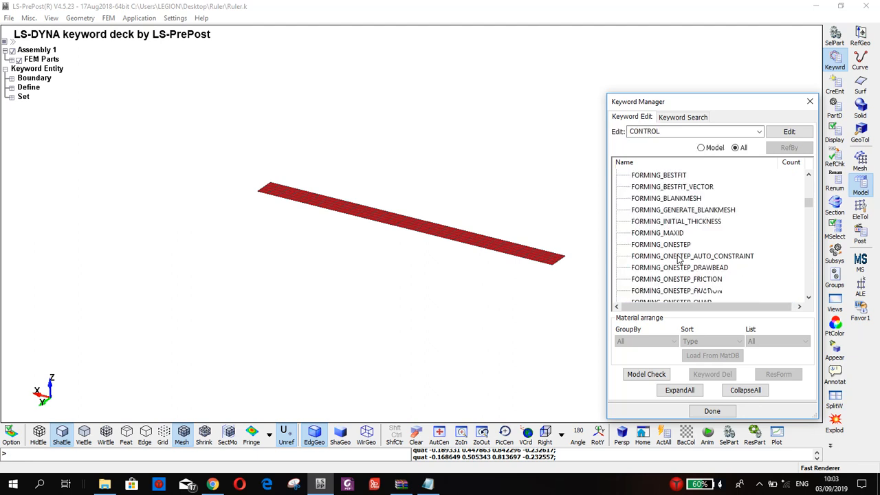
scroll(679, 260, "down", 3)
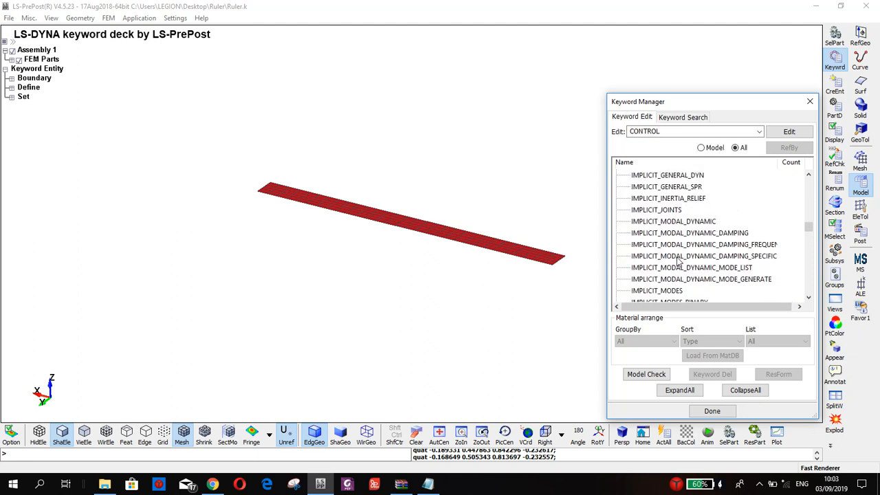
scroll(666, 277, "down", 20)
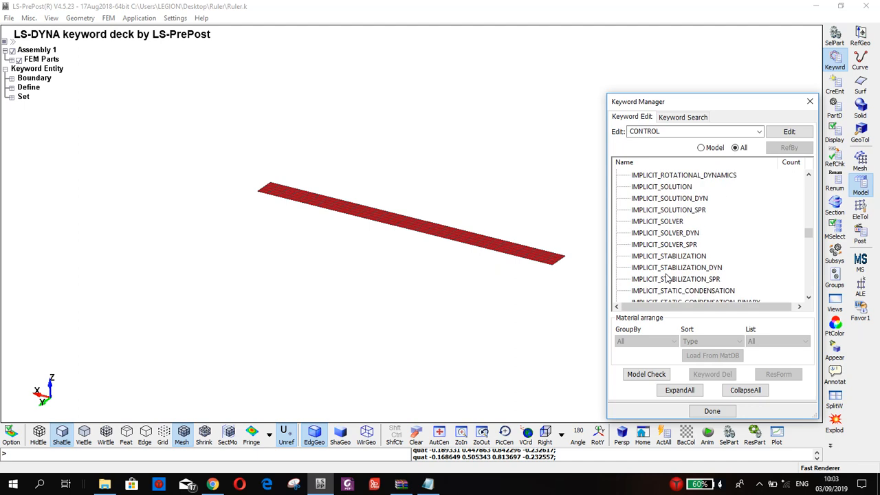
scroll(666, 277, "down", 4)
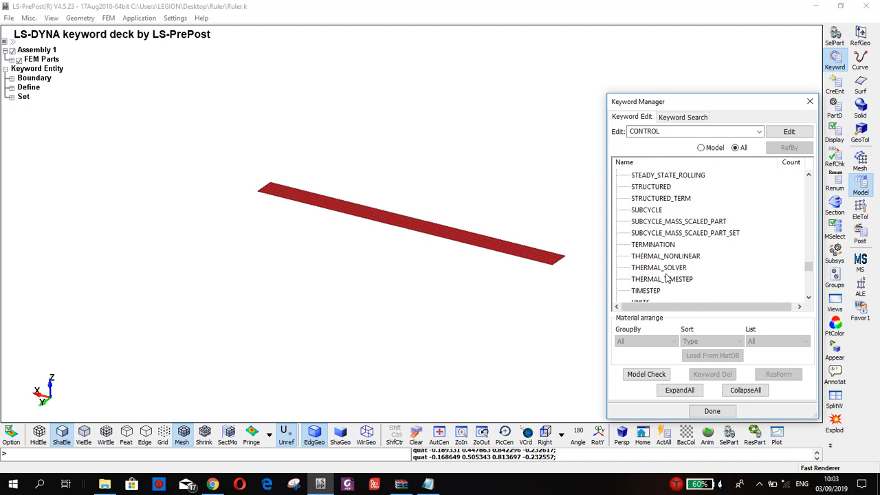
left_click(650, 211)
double_click(650, 211)
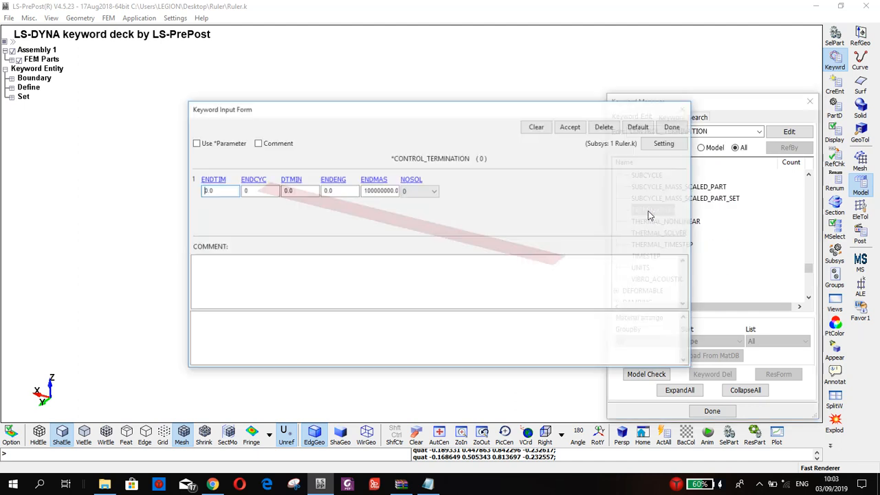
left_click(208, 191)
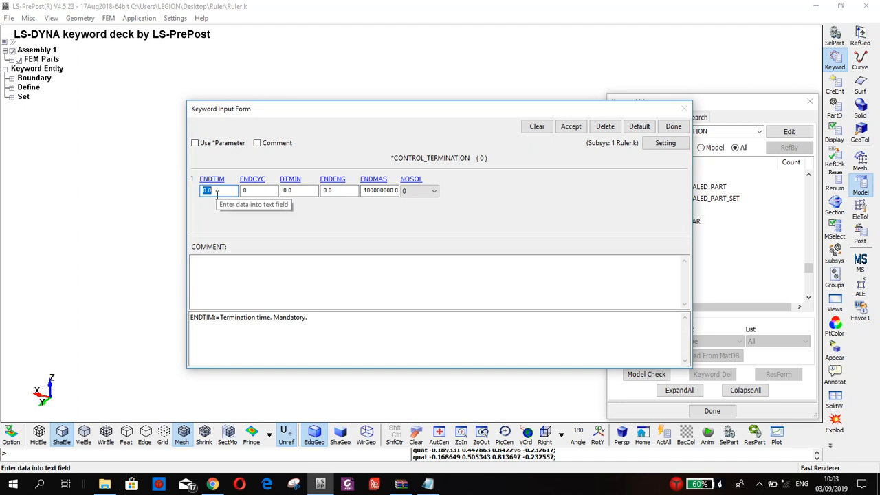
type("1")
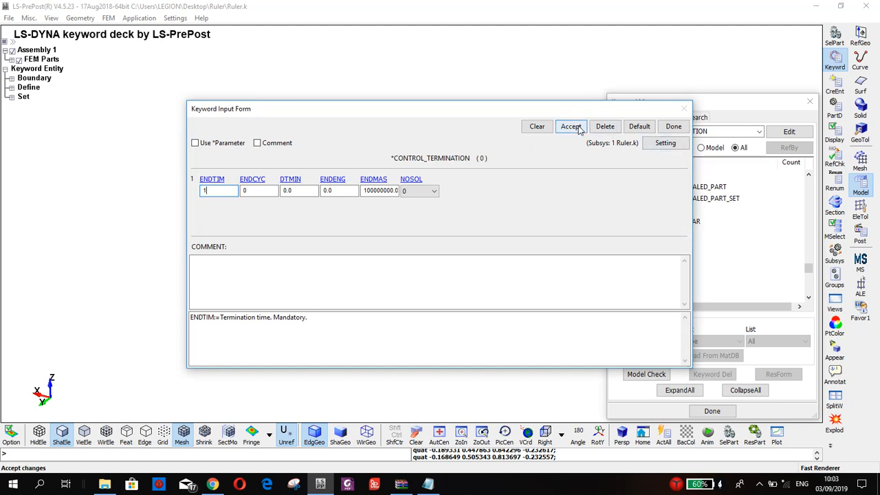
left_click(576, 128)
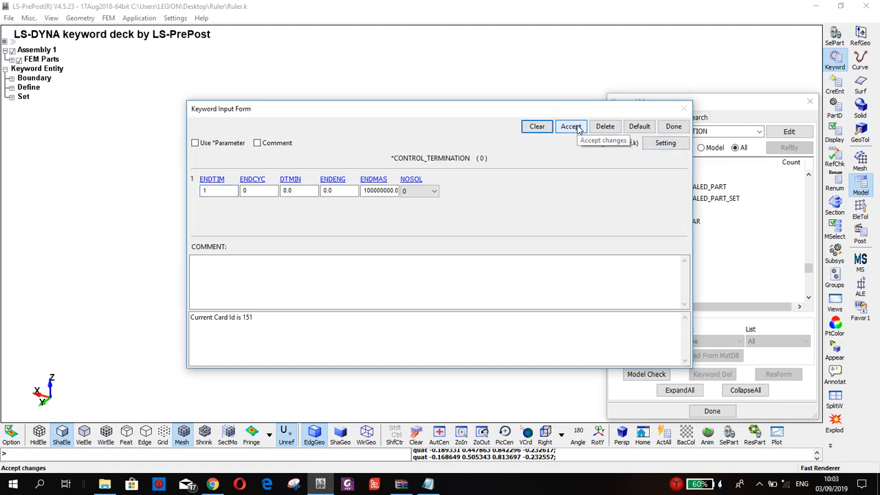
left_click(674, 128)
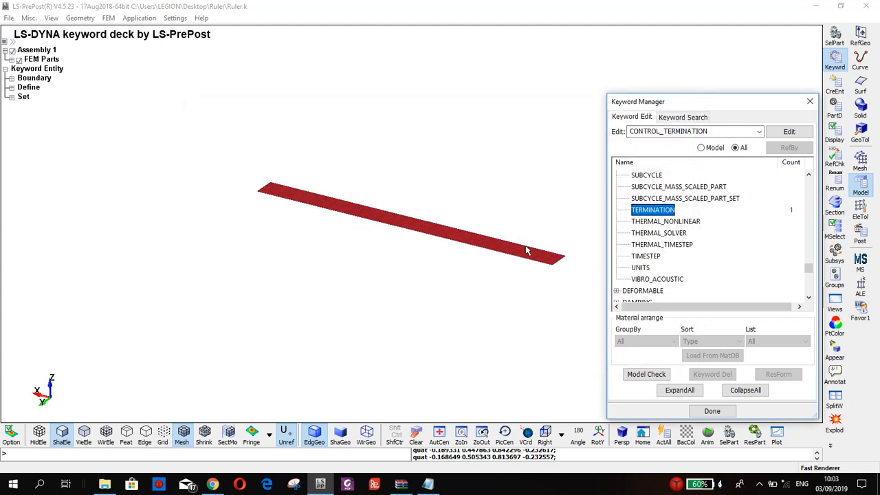
Reopen the CONTROL_TERMINATION card to check its ENDTIM value, then close it without editing.
double_click(655, 211)
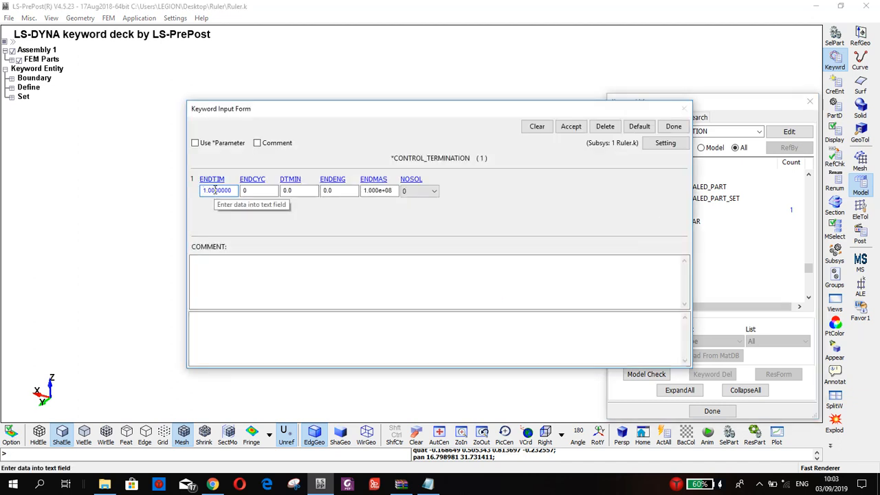
left_click_drag(235, 190, 205, 192)
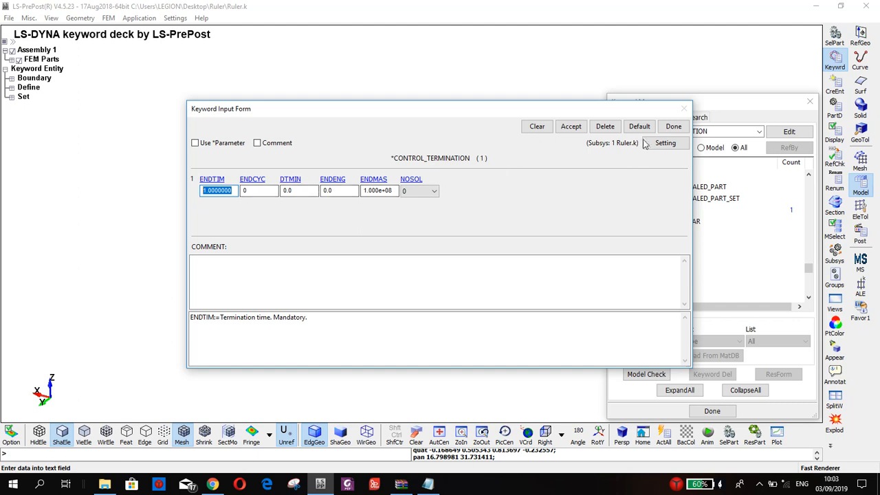
left_click(673, 128)
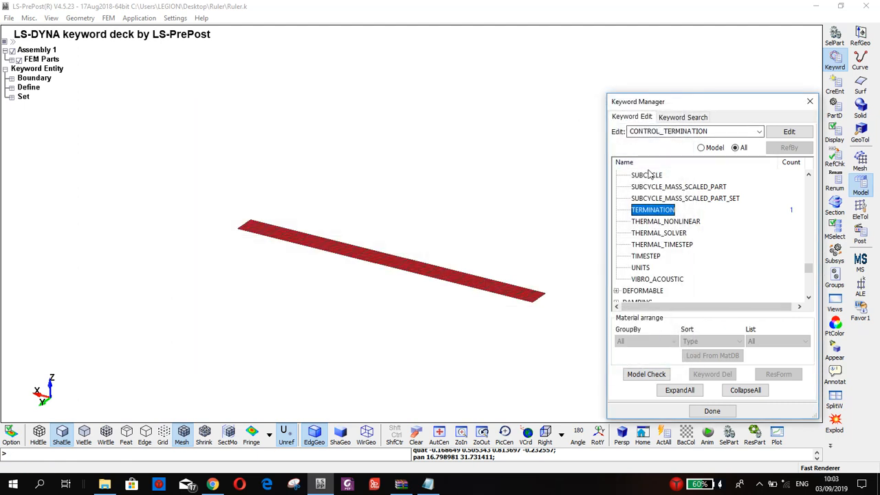
Create a CONTROL_IMPLICIT_AUTO card with the automatic time step flag IAUTO set to 1, then accept and close it.
scroll(660, 283, "up", 3)
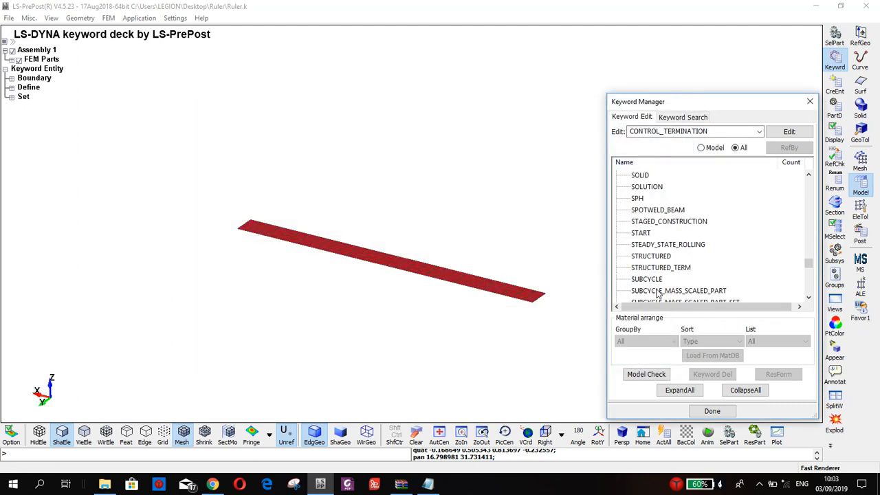
scroll(660, 284, "up", 4)
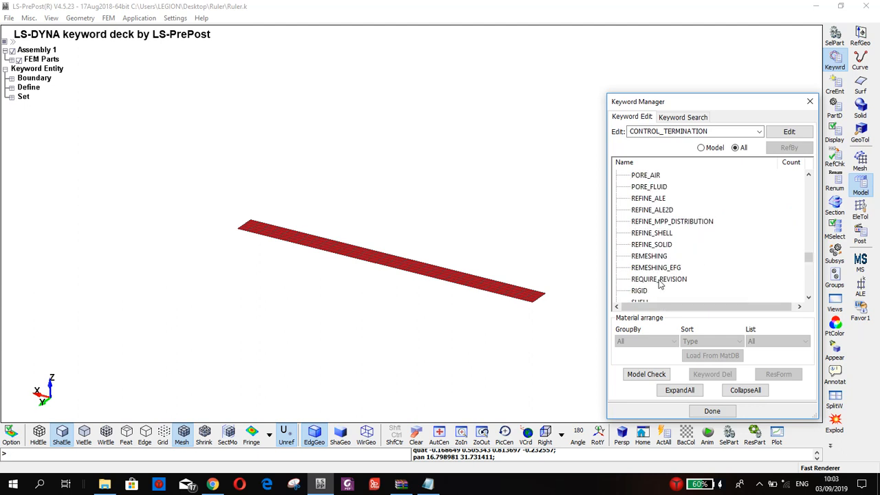
scroll(660, 284, "up", 8)
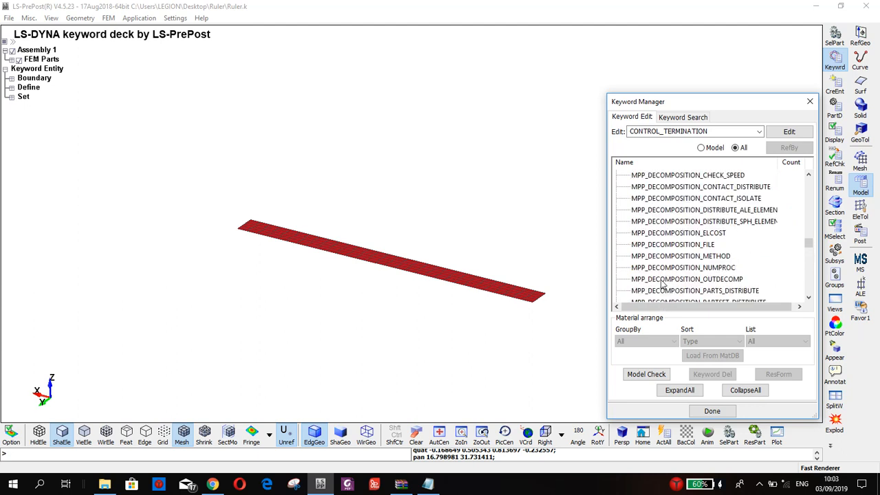
scroll(662, 285, "up", 3)
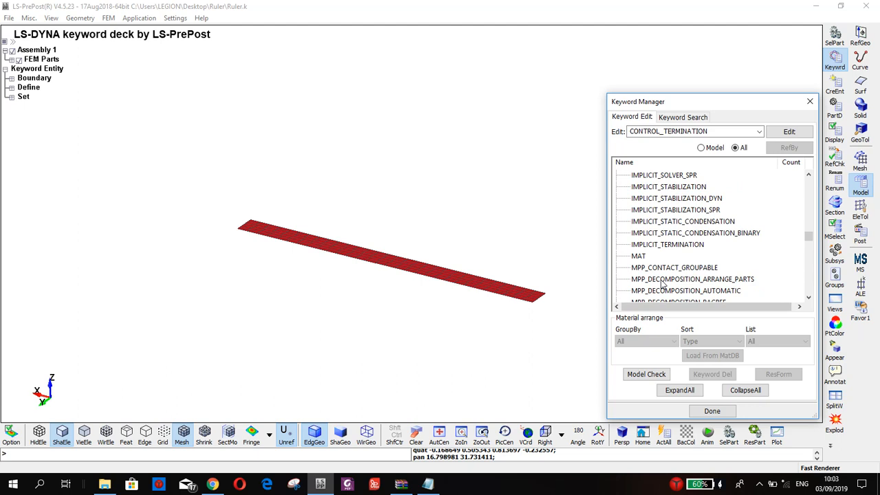
scroll(662, 285, "up", 4)
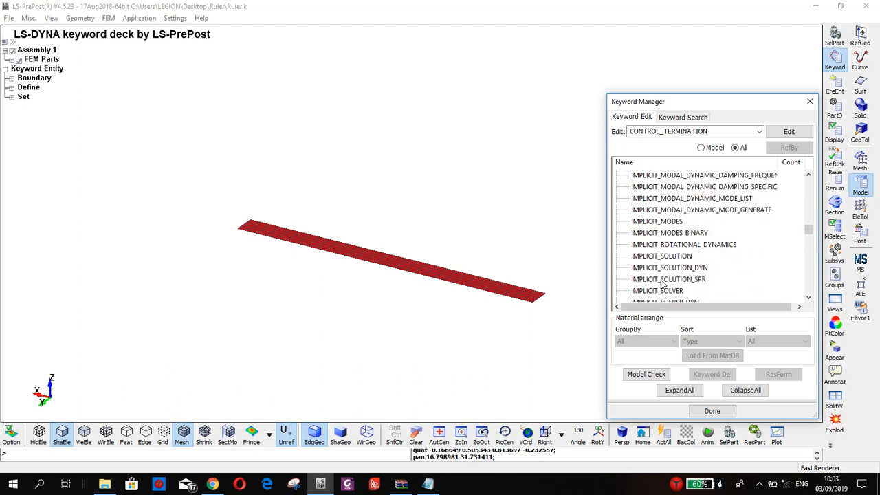
scroll(662, 283, "up", 8)
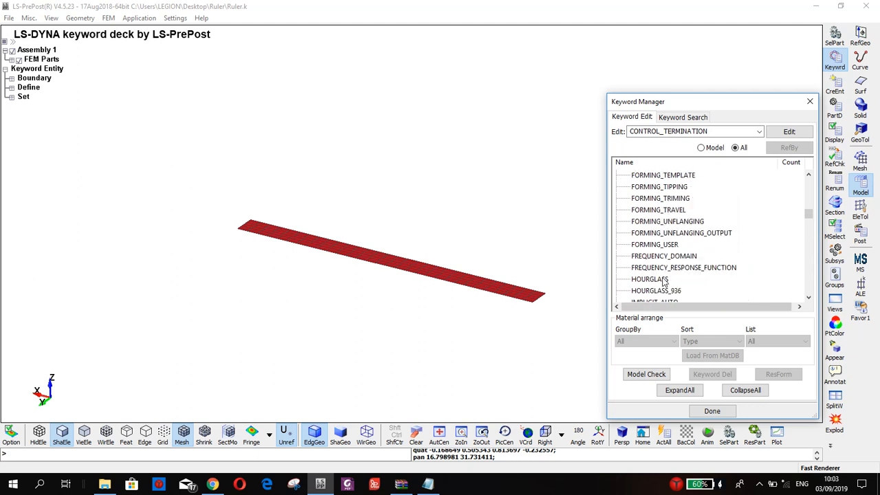
scroll(664, 282, "down", 2)
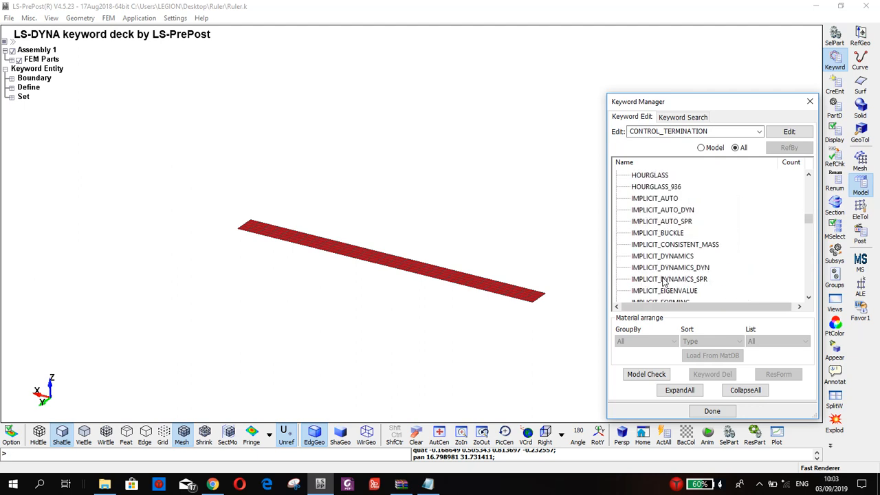
left_click(650, 199)
double_click(650, 199)
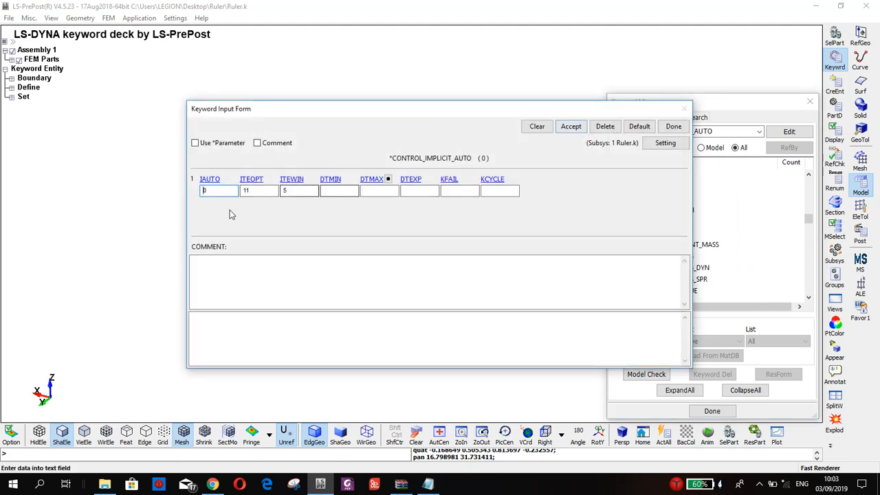
left_click(215, 193)
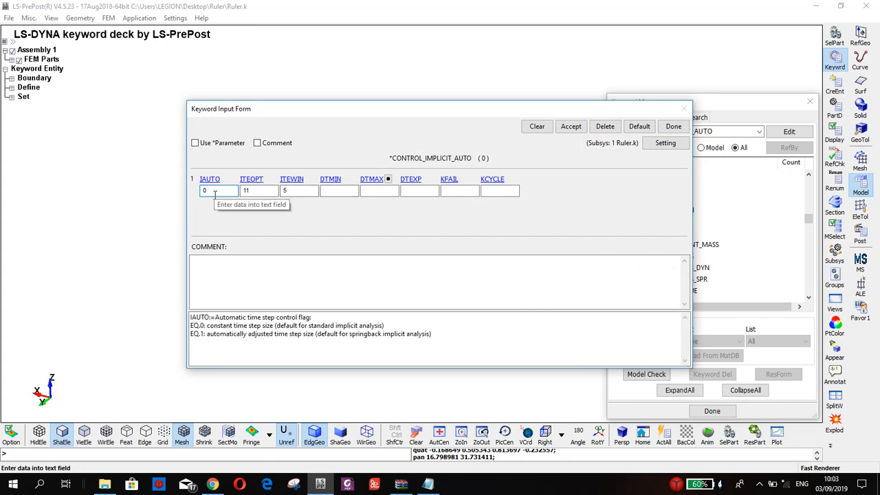
type("1")
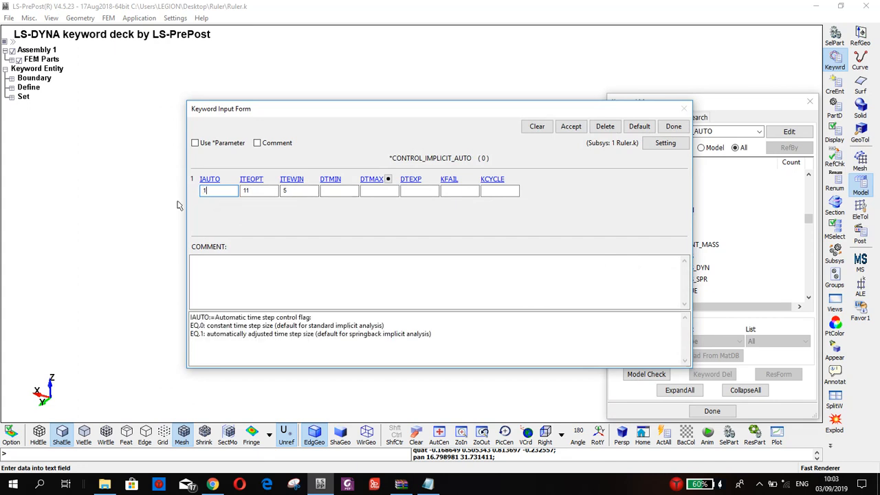
left_click(578, 127)
left_click(674, 126)
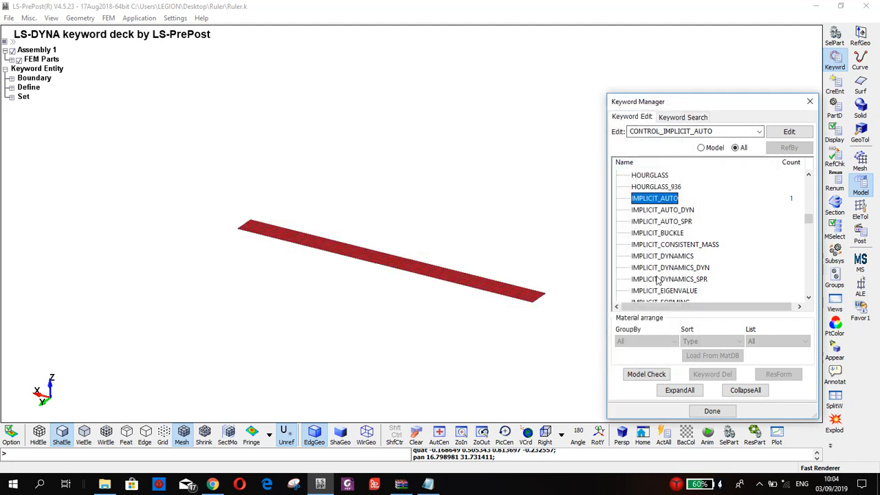
Create a CONTROL_IMPLICIT_GENERAL card with IMFLAG set to 1 and initial time step DT0 set to 0.001, then accept and close it.
scroll(658, 281, "down", 3)
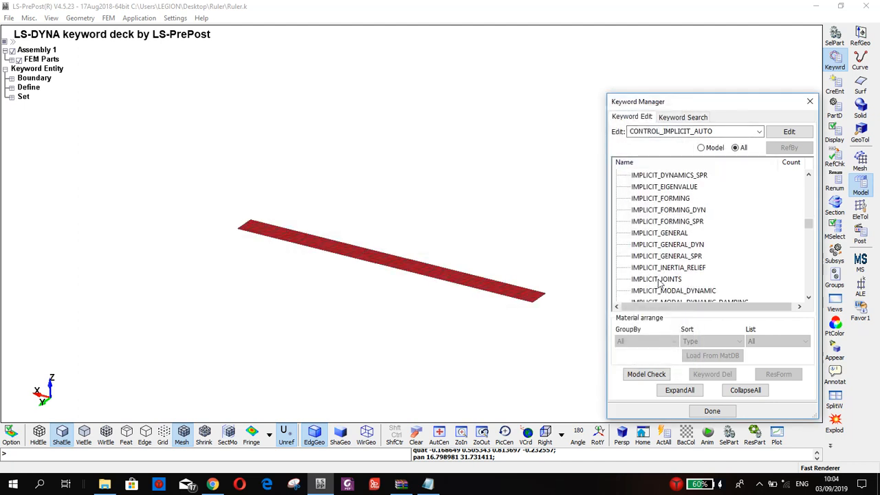
double_click(659, 234)
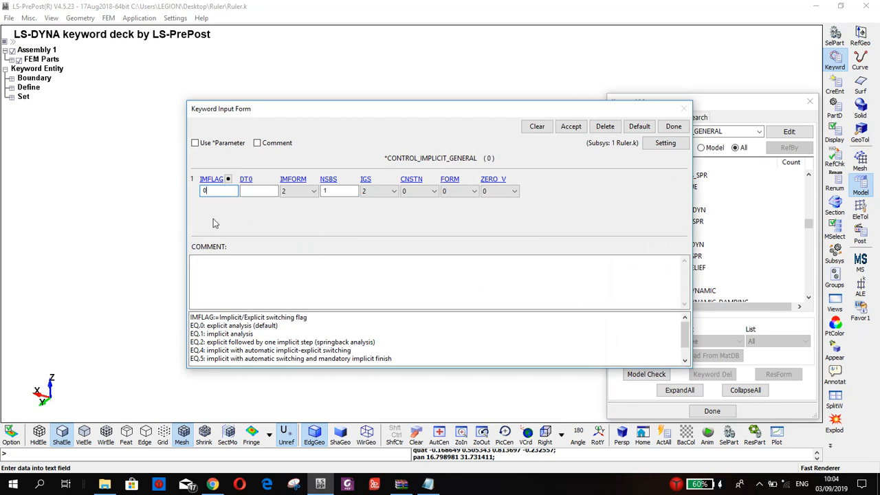
key("BackSpace")
type("1")
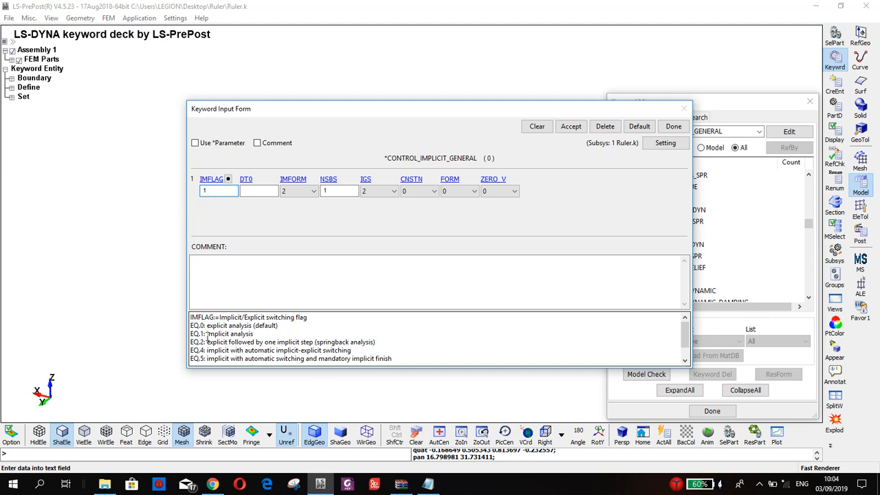
left_click_drag(207, 333, 260, 333)
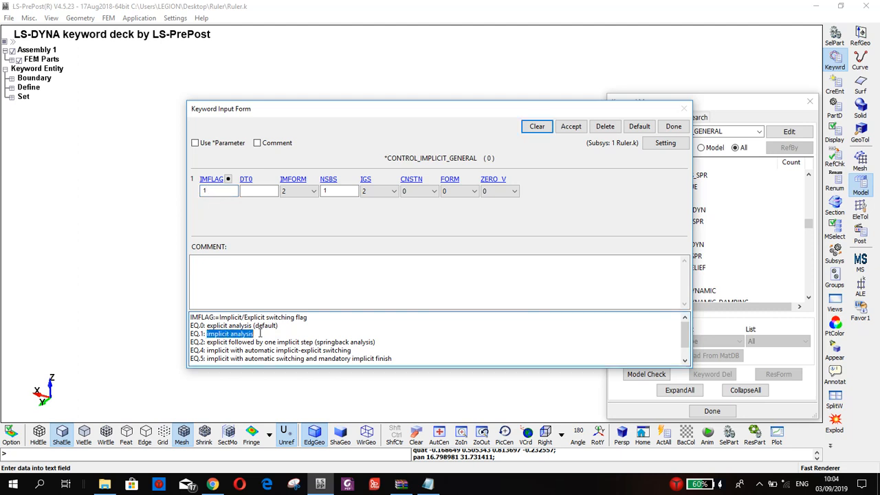
left_click(256, 191)
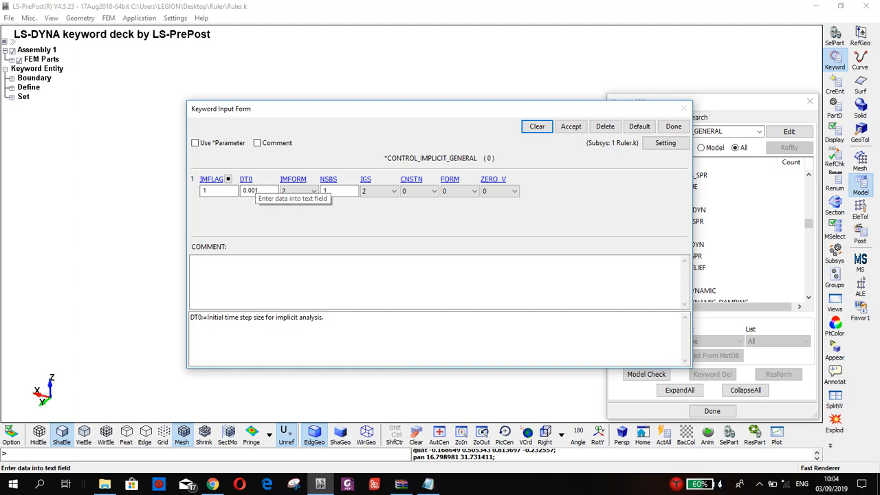
left_click(580, 129)
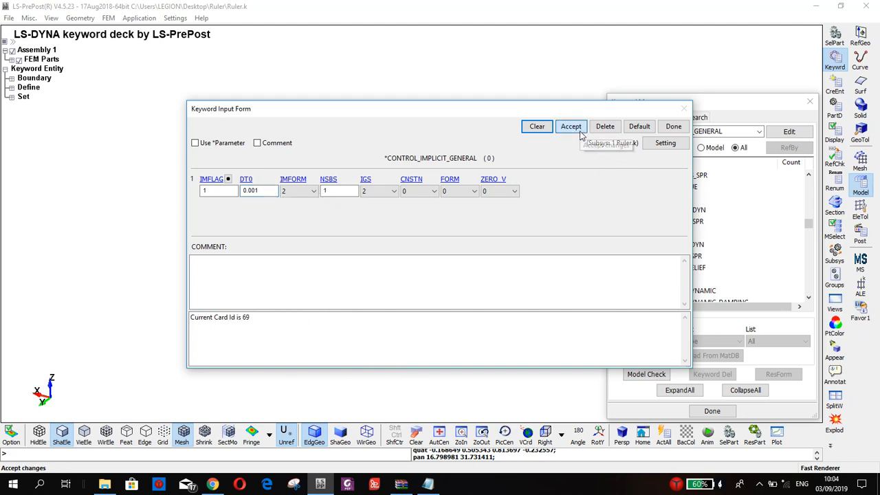
left_click(674, 126)
Create a CONTROL_IMPLICIT_SOLUTION card with its default values, then accept and close it.
scroll(686, 269, "down", 4)
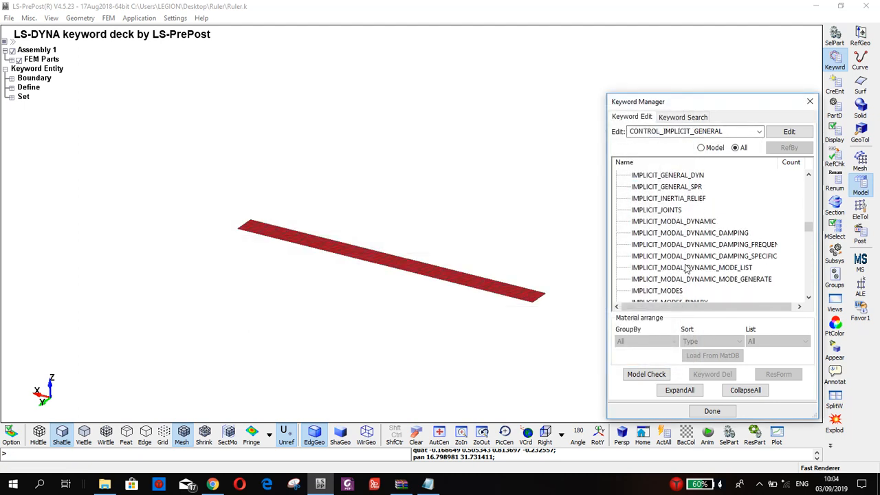
double_click(678, 255)
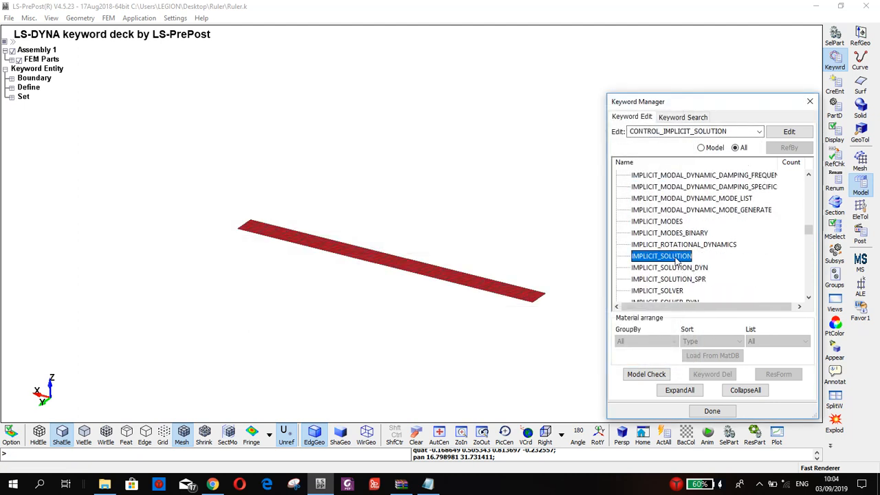
left_click(571, 127)
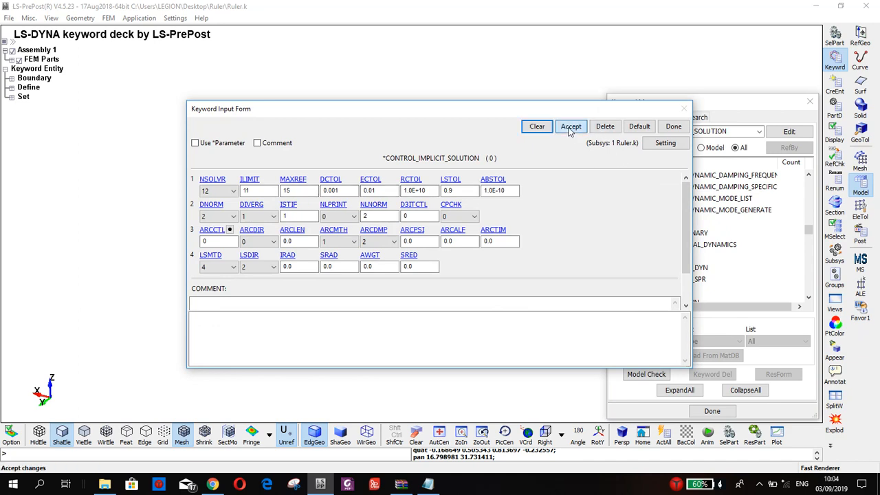
left_click(674, 127)
Create a CONTROL_IMPLICIT_SOLVER card with its default values, then accept and close it.
scroll(678, 271, "down", 1)
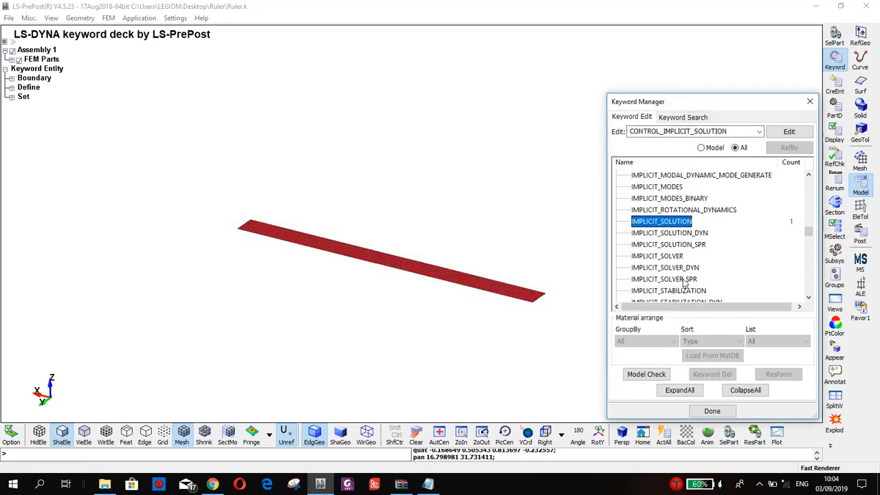
scroll(685, 283, "down", 1)
double_click(671, 222)
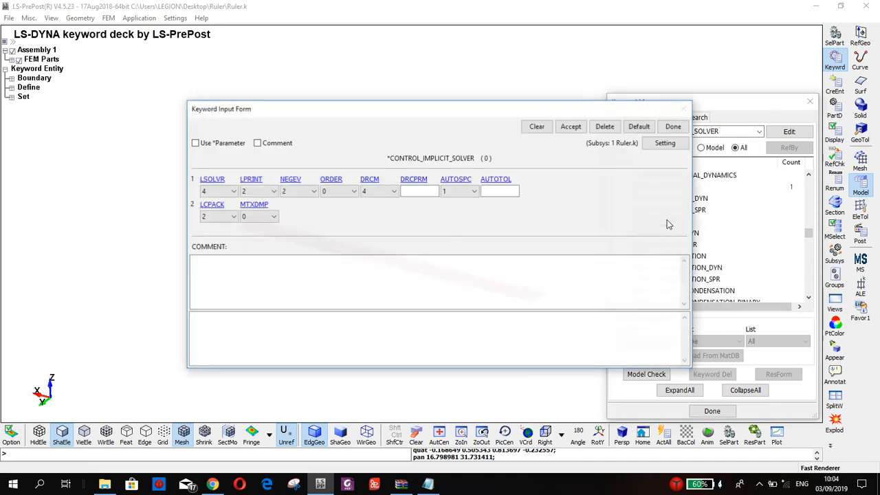
left_click(570, 126)
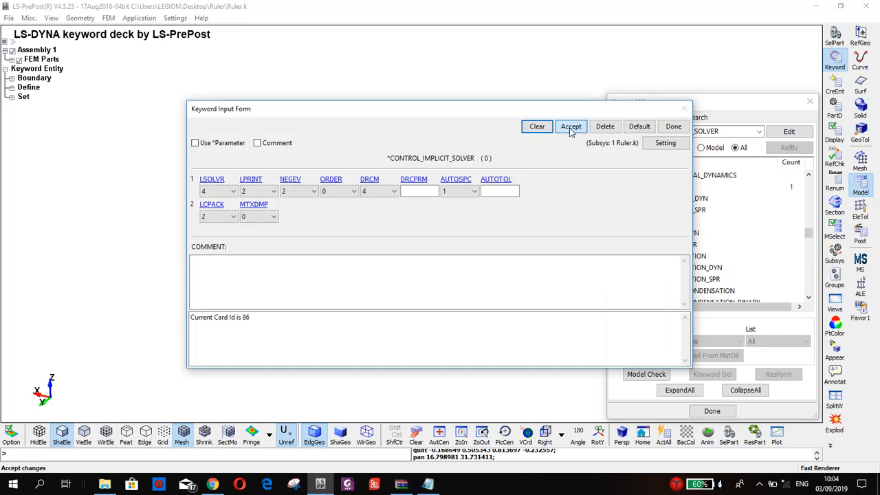
left_click(674, 127)
List only the keywords used in the model, then save the deck over the existing Ruler.k file.
left_click(711, 148)
scroll(688, 227, "up", 2)
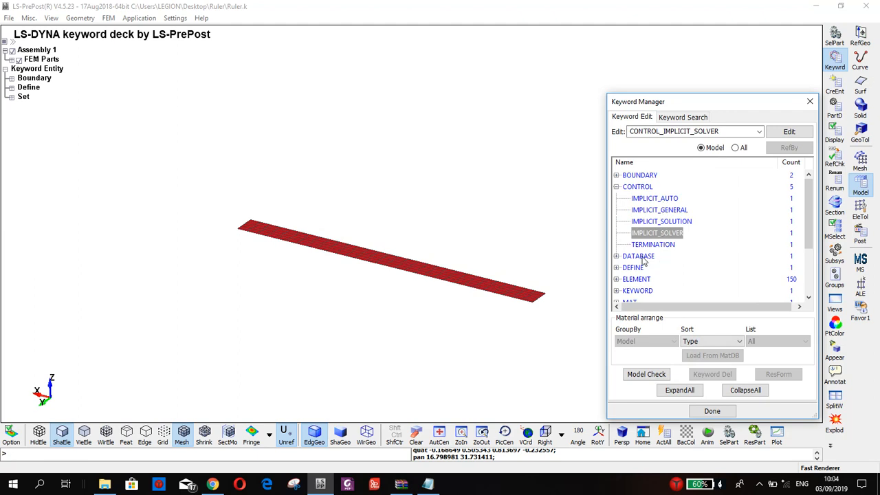
left_click(429, 146)
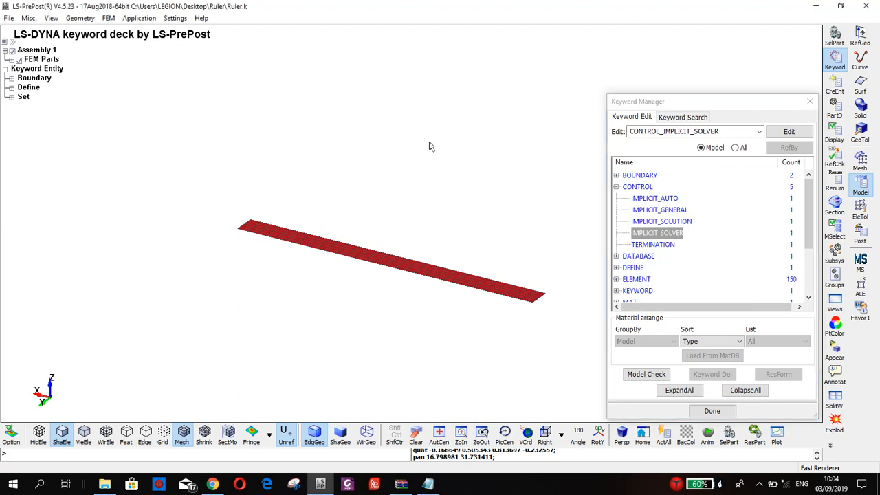
key("ctrl+s")
left_click(370, 131)
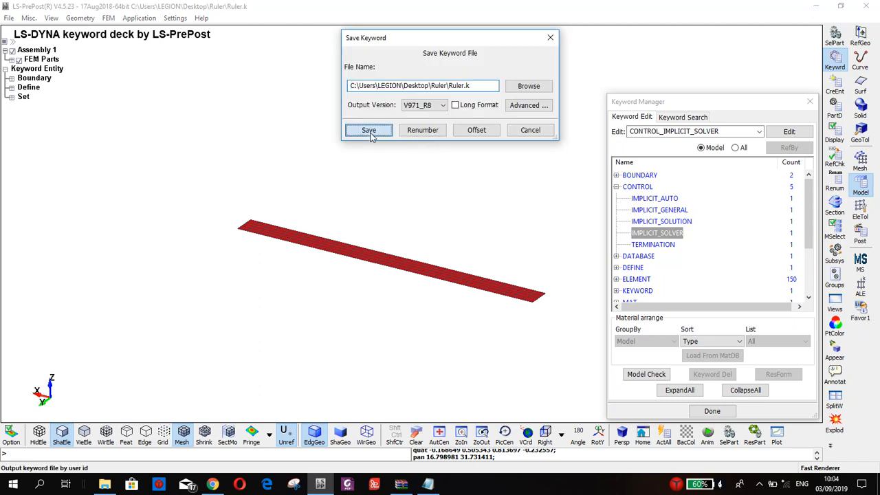
left_click(451, 281)
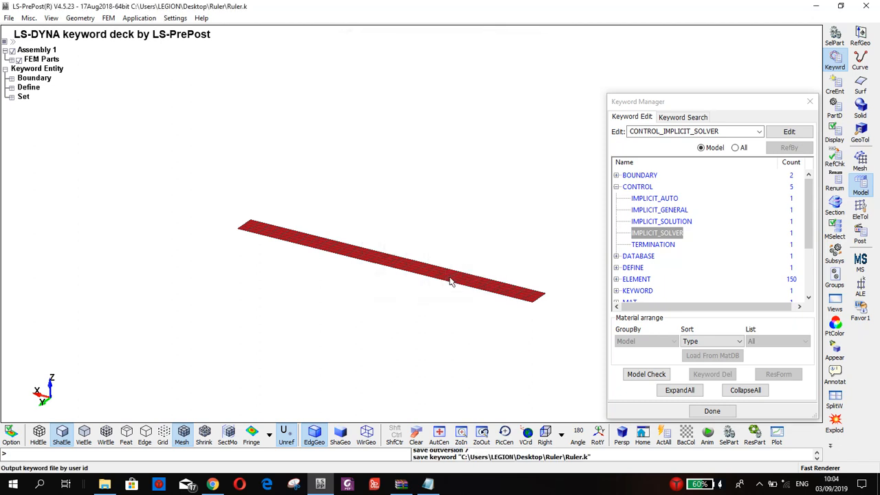
Launch the LS-DYNA Program Manager (manager.exe) and open its dialog for starting an analysis.
left_click(39, 485)
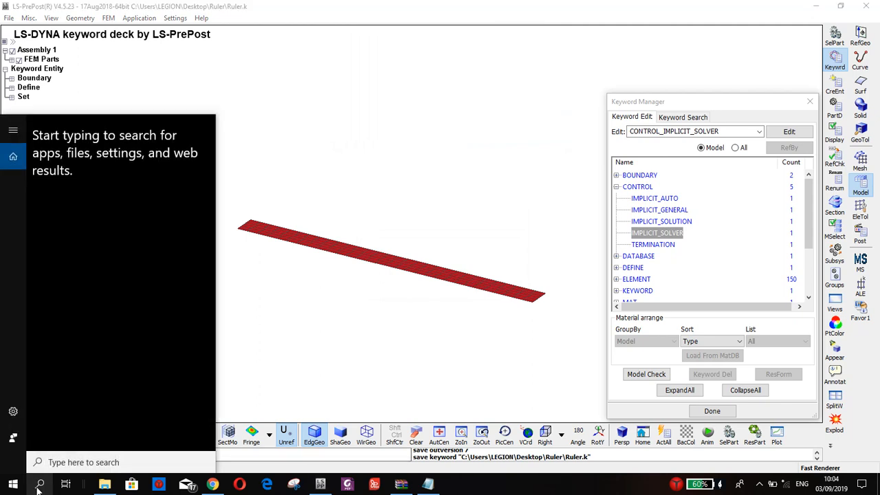
type("man")
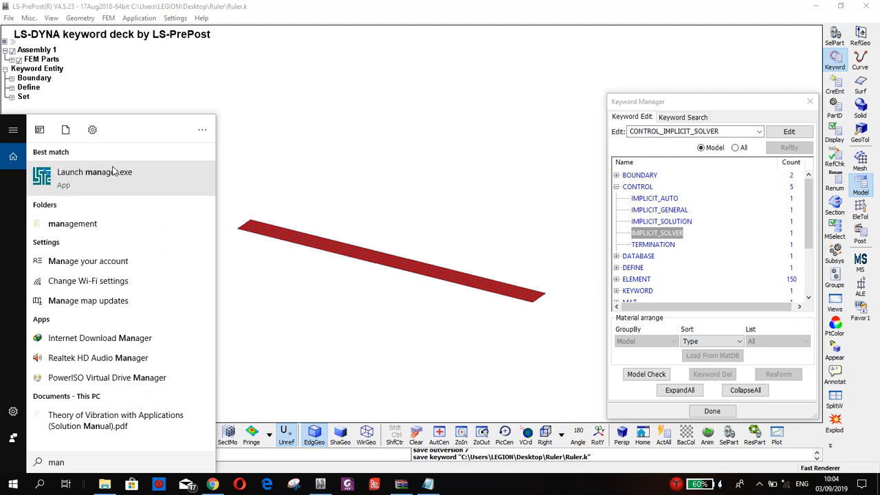
left_click(114, 171)
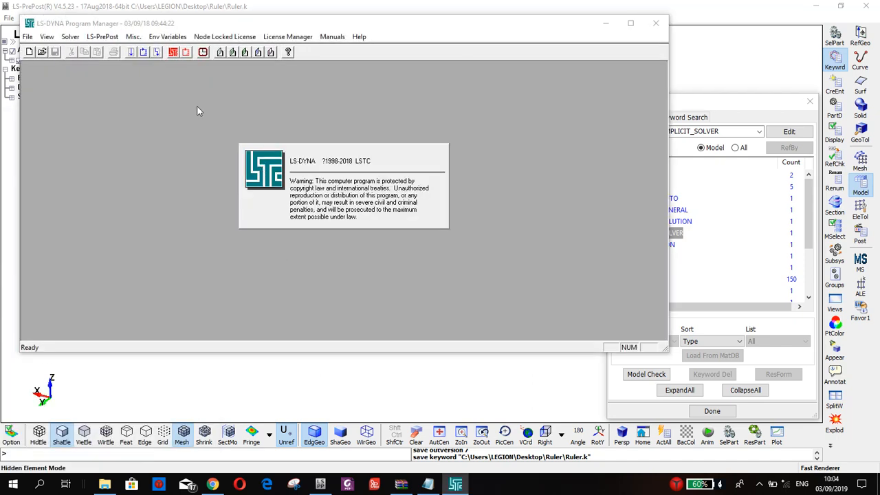
left_click(131, 54)
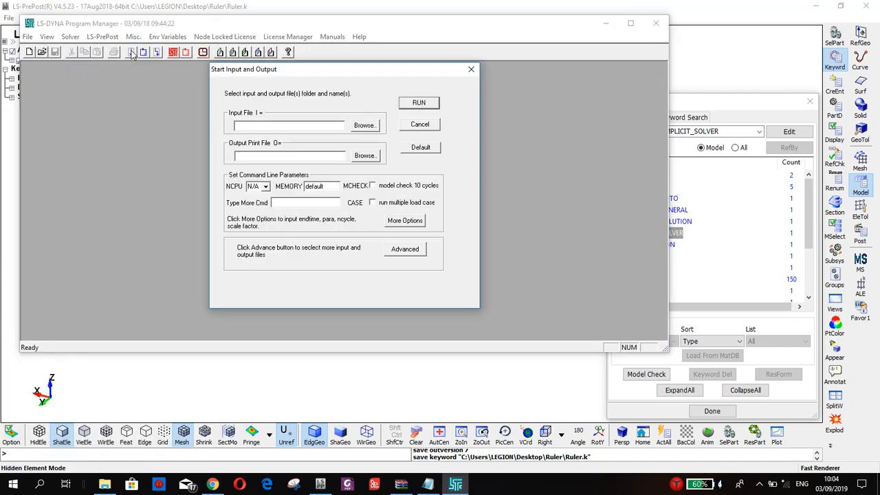
Choose Ruler.k from the Ruler folder on the Desktop as the analysis input file.
left_click(365, 128)
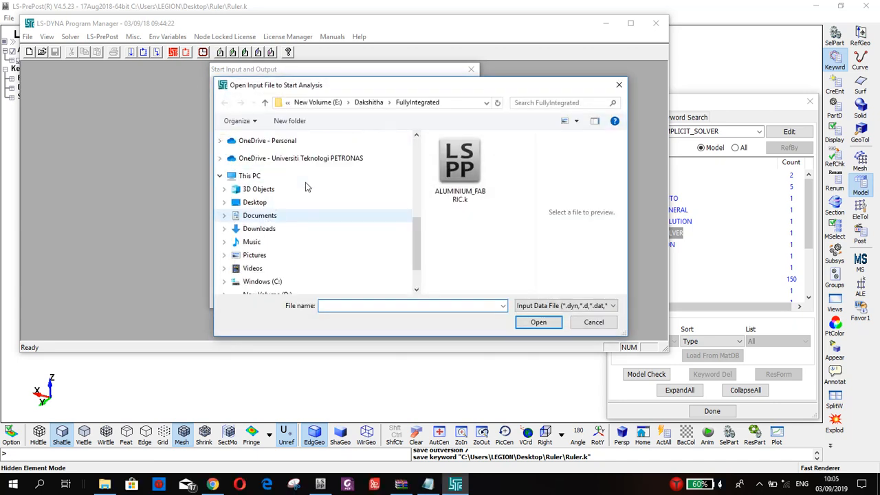
scroll(288, 193, "up", 6)
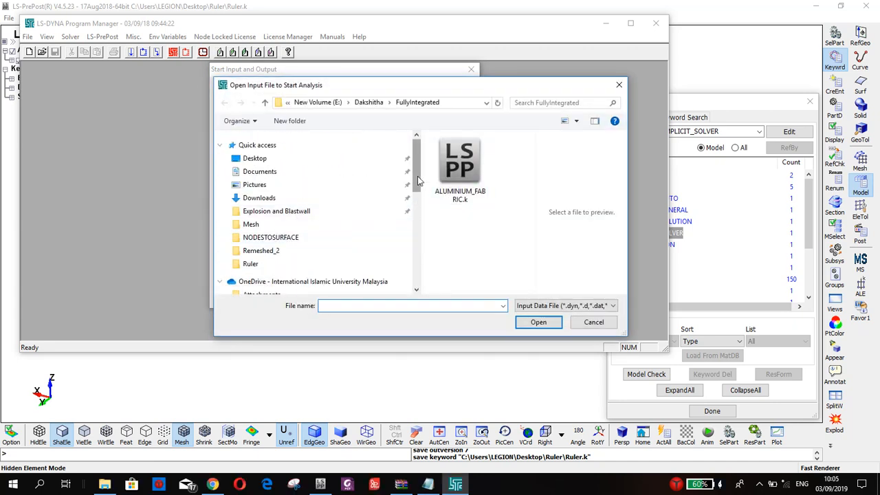
left_click(268, 164)
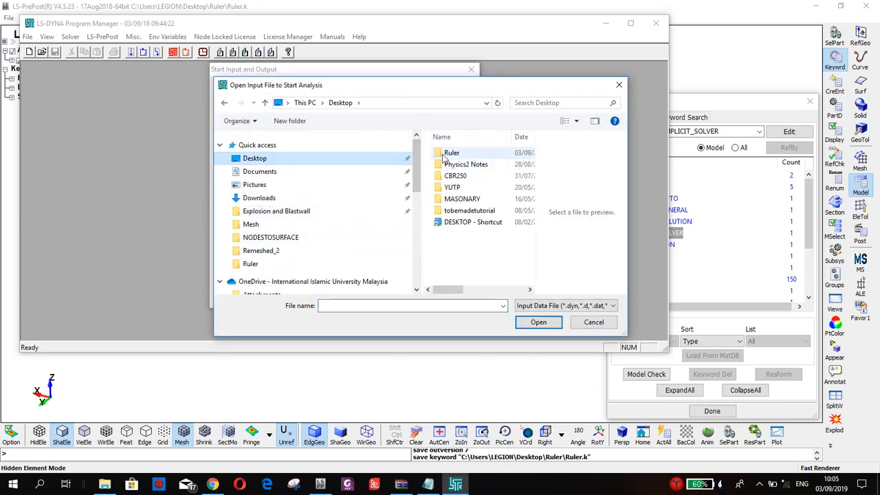
double_click(445, 153)
left_click(446, 157)
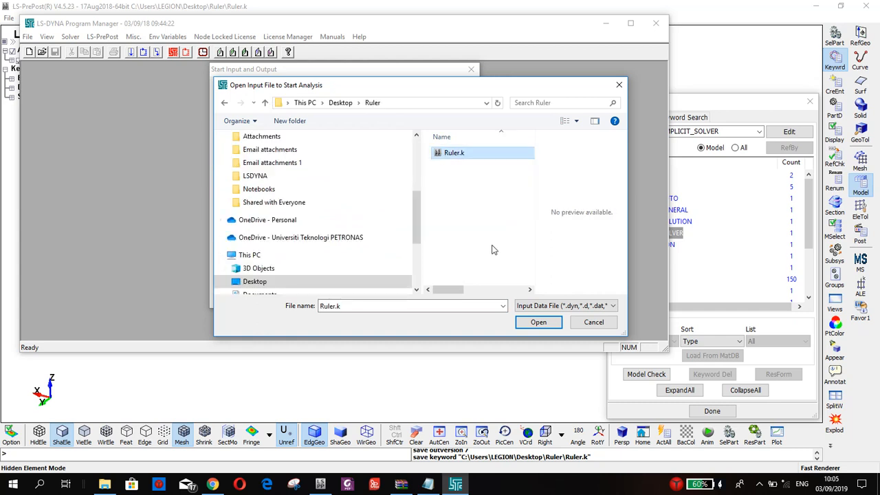
left_click(537, 322)
Set the run to 8 CPUs and 1000m memory, start the analysis and reposition the solver window.
left_click(266, 187)
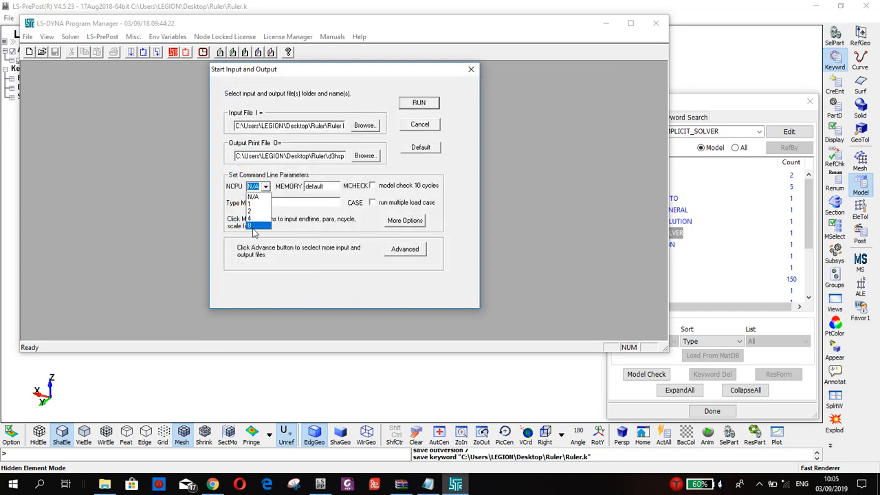
left_click(253, 226)
double_click(313, 186)
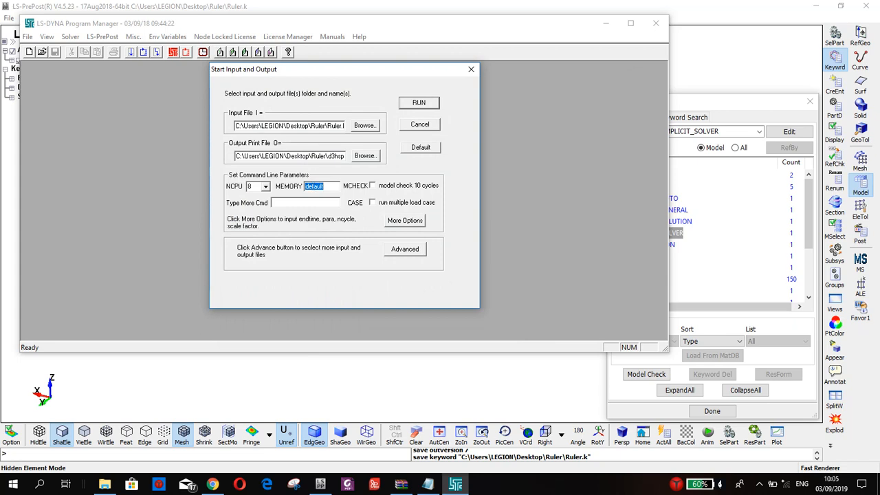
type("1000m")
key("Return")
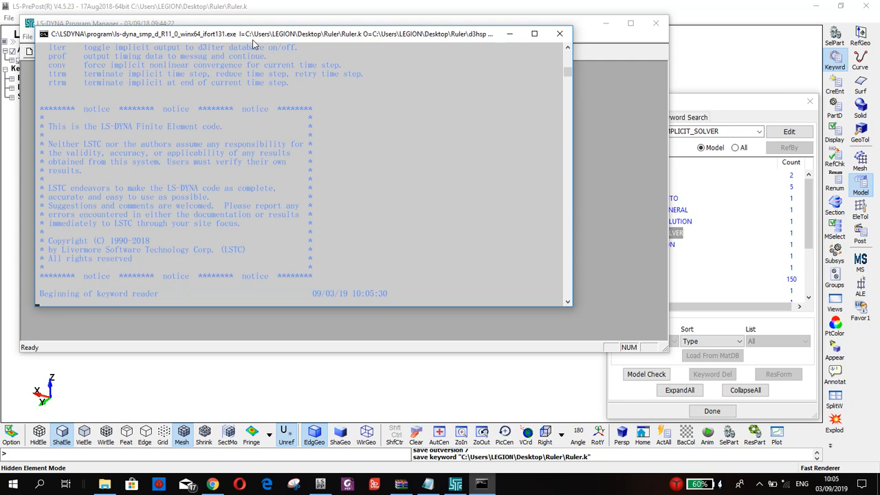
left_click_drag(254, 44, 287, 60)
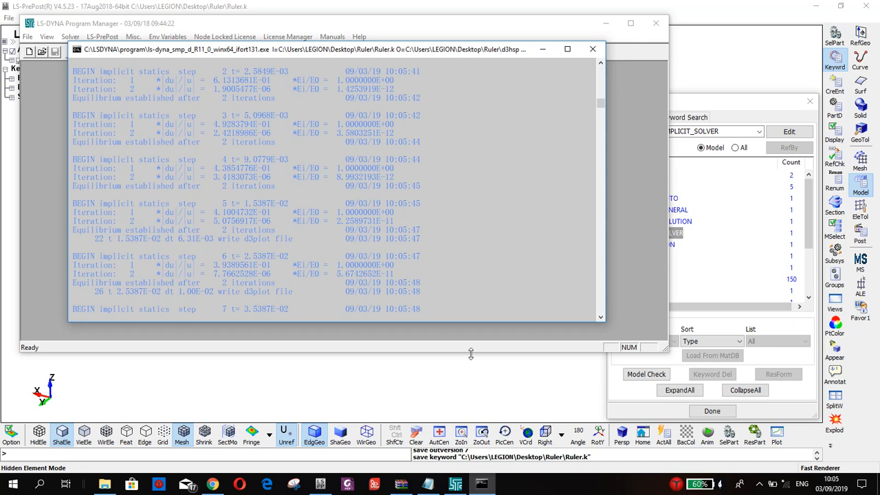
Switch back to LS-PrePost, list all available keywords and collapse the CONTROL group.
left_click(474, 381)
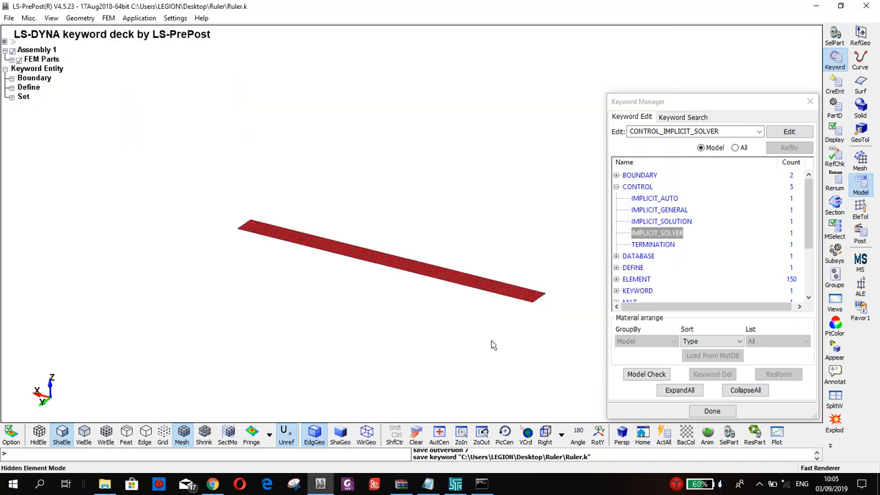
left_click(617, 187)
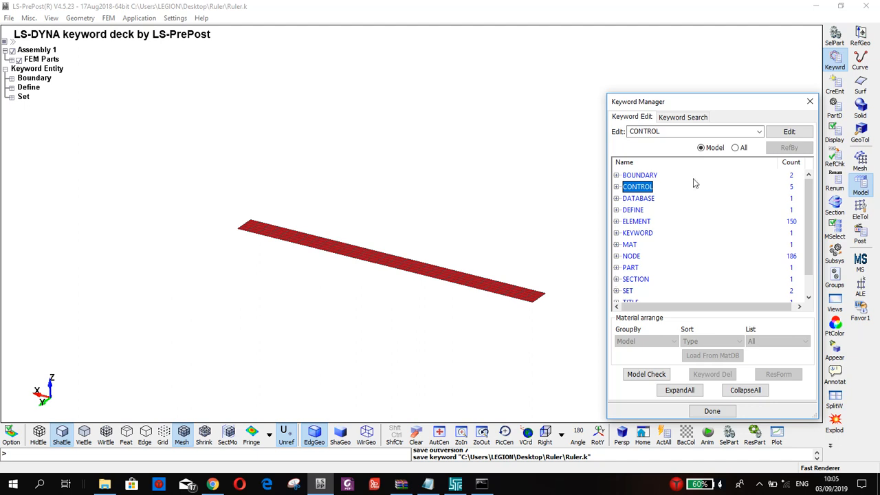
left_click(736, 147)
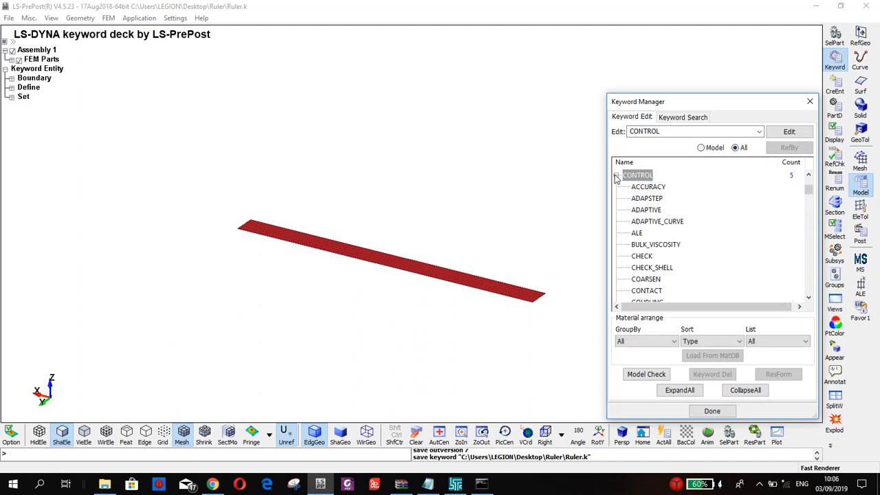
left_click(616, 175)
Open the input form for the INTERFACE keyword SPRINGBACK_LSDYNA and move it clear of the keyword list.
scroll(644, 249, "down", 1)
scroll(648, 265, "down", 1)
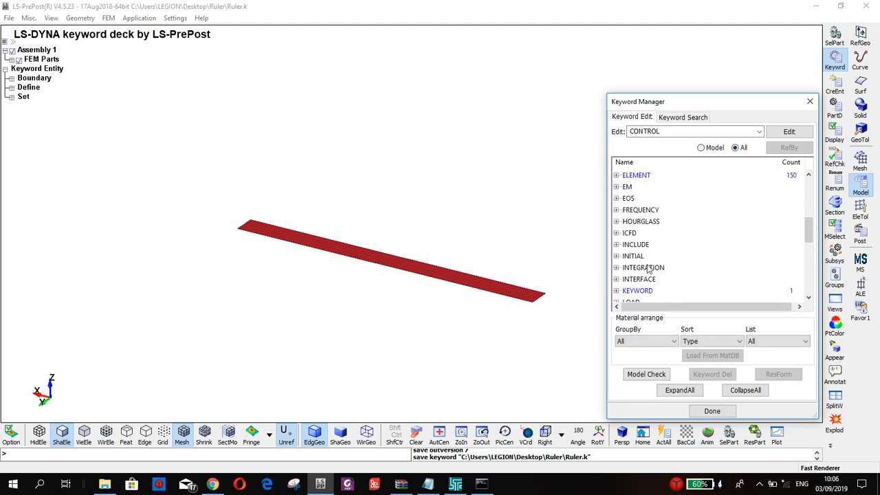
scroll(650, 281, "down", 1)
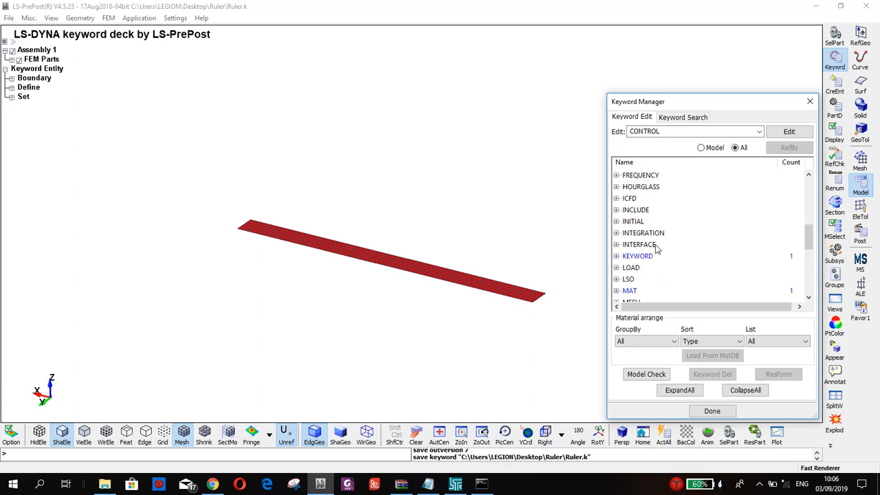
scroll(656, 250, "down", 1)
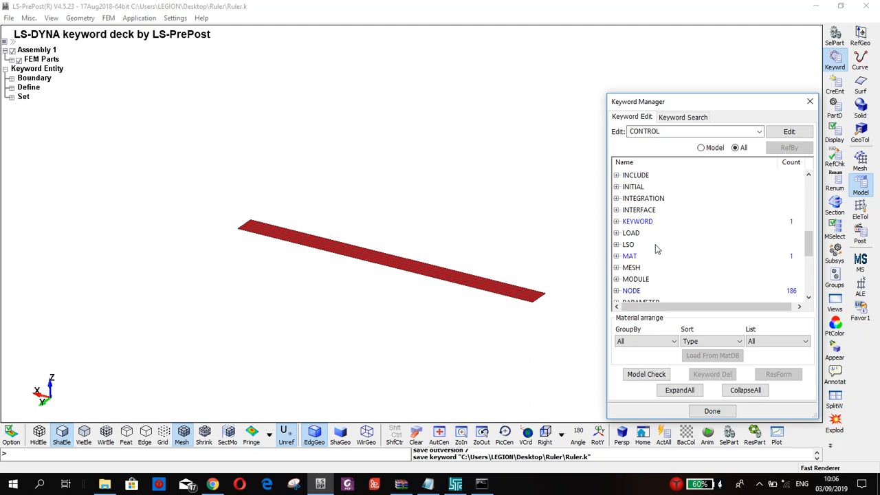
double_click(640, 209)
scroll(639, 215, "down", 6)
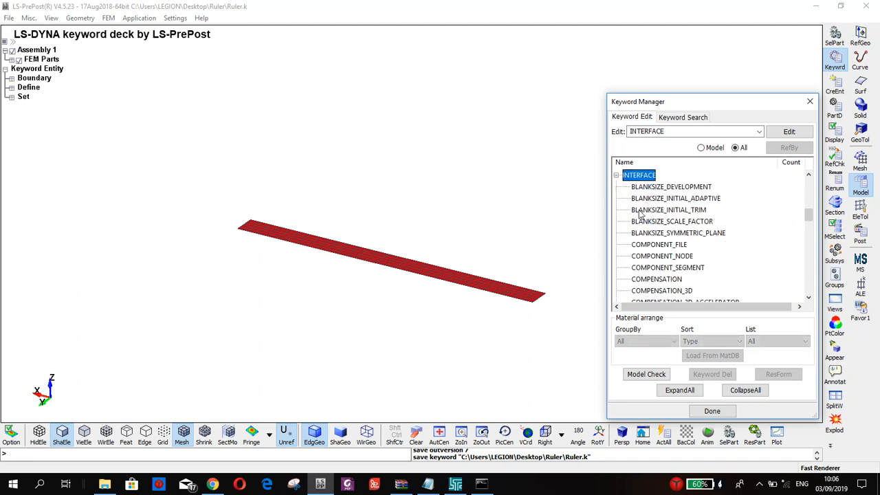
scroll(640, 215, "down", 3)
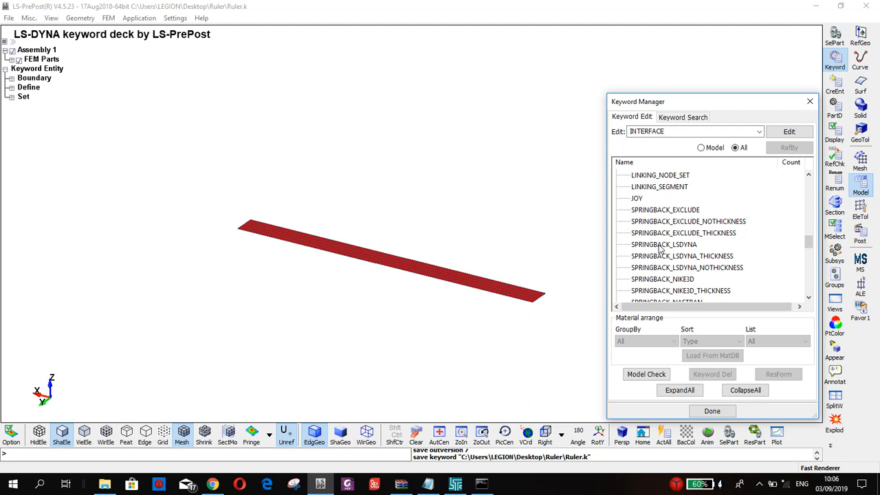
double_click(661, 244)
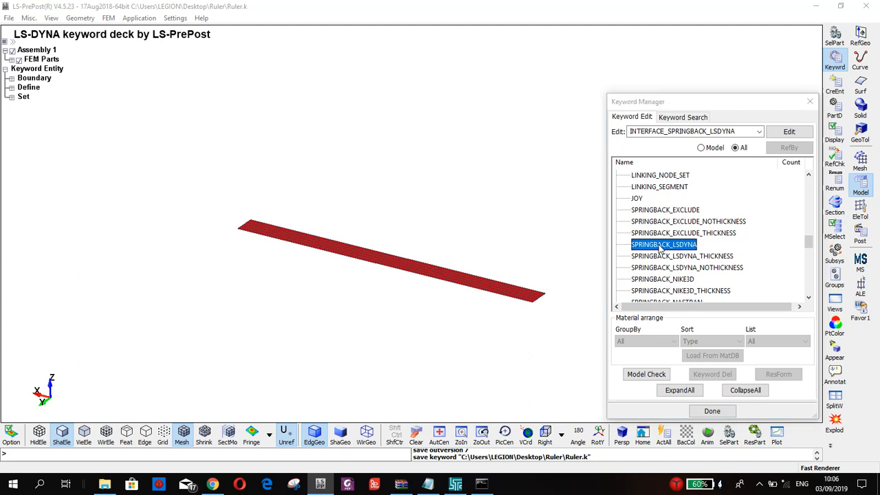
left_click_drag(617, 113, 565, 124)
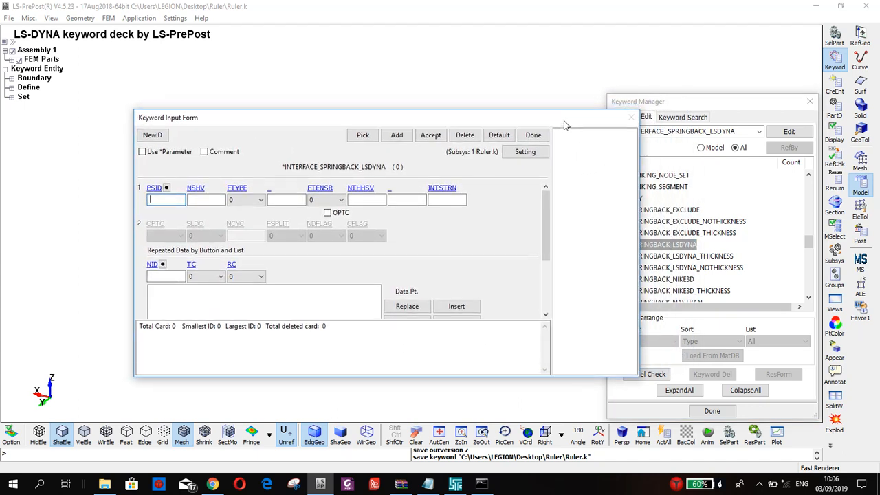
Create part set 1 from the ruler part as a new entity and link it as the springback card's PSID.
left_click(166, 188)
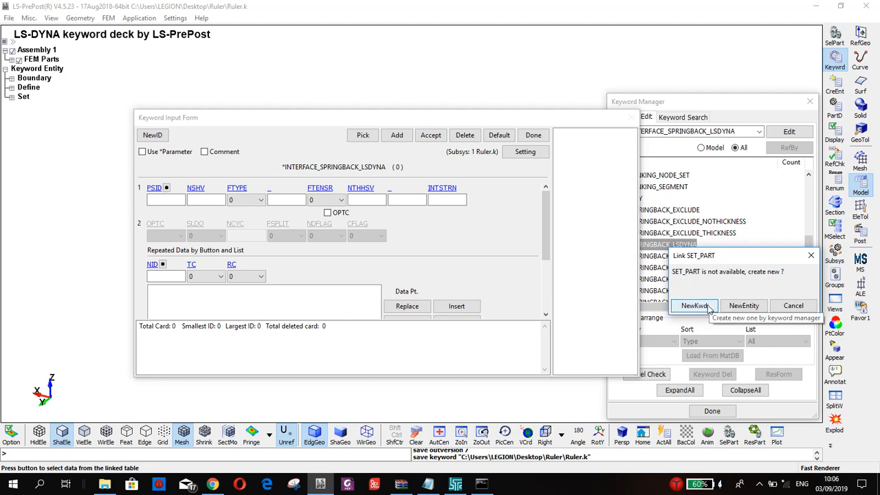
left_click(745, 305)
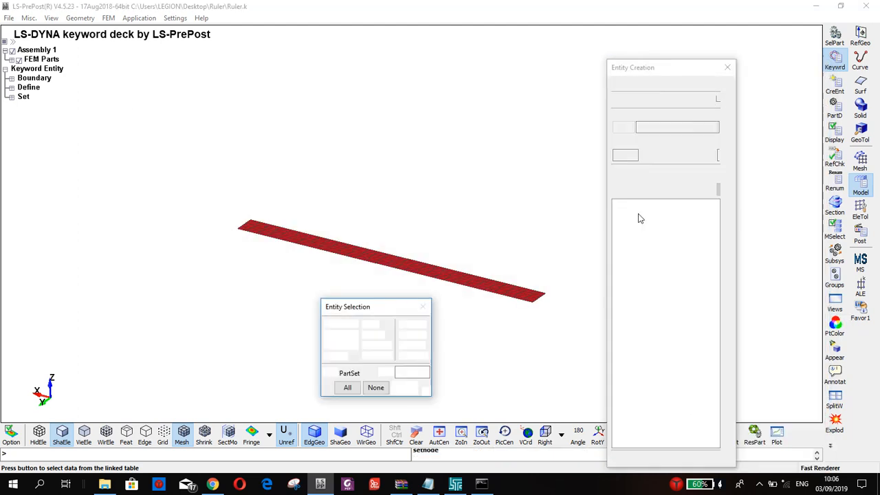
left_click(397, 263)
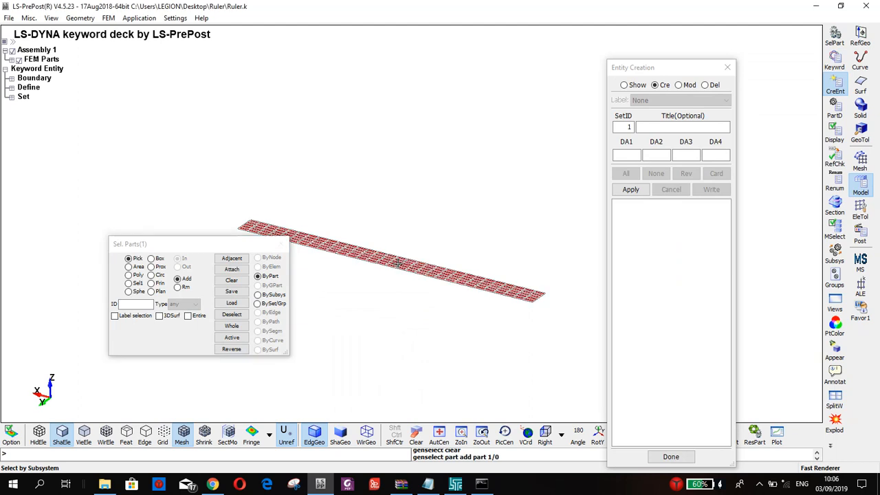
left_click(625, 190)
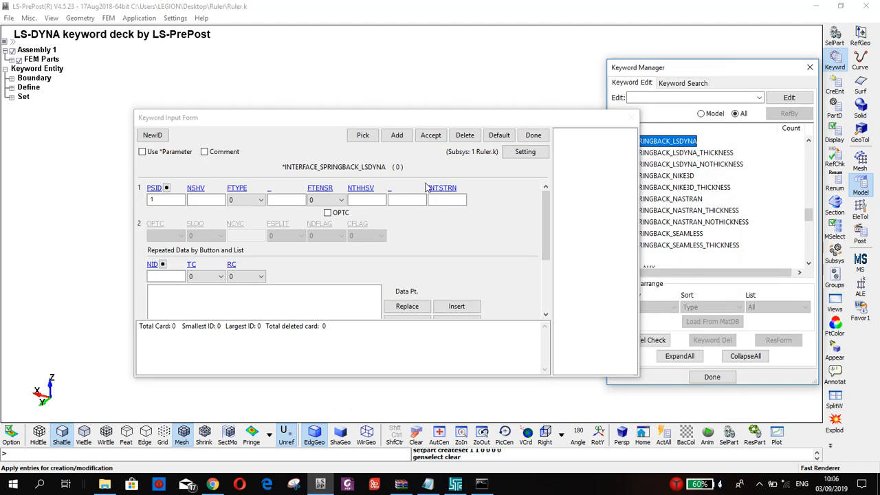
Accept the INTERFACE_SPRINGBACK_LSDYNA card, close its form and keep that keyword selected in the list.
left_click(430, 135)
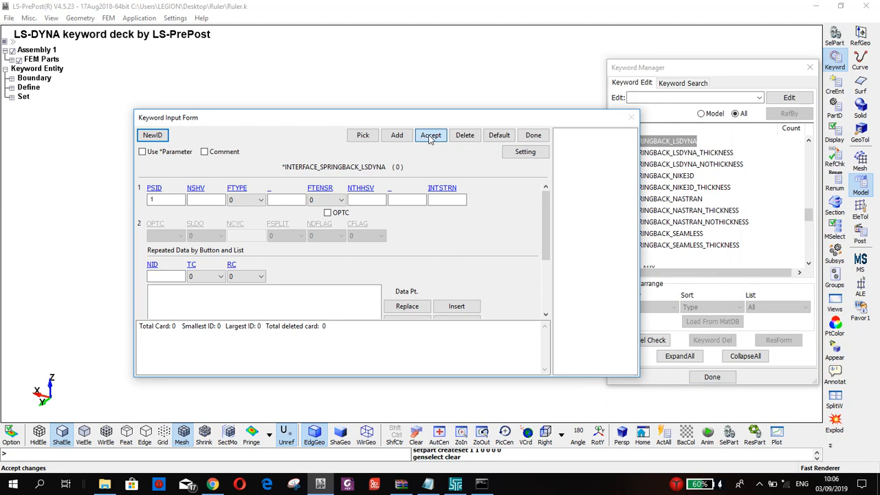
left_click(431, 135)
left_click(533, 135)
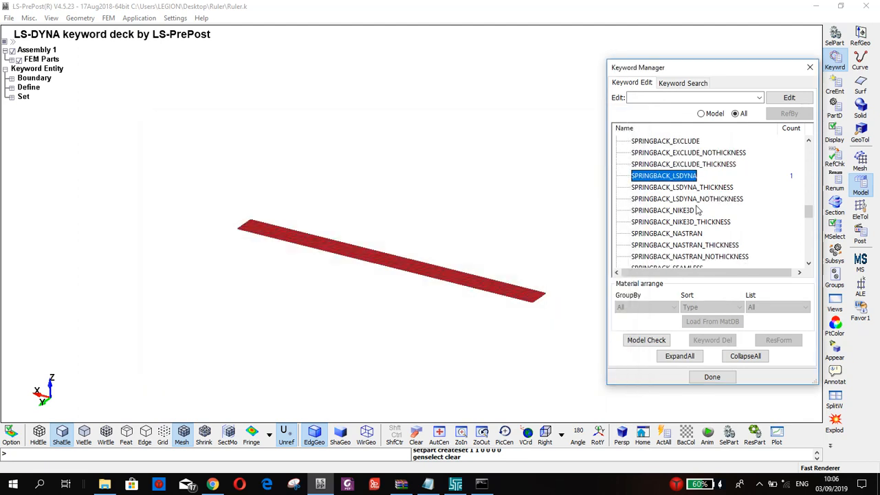
left_click(665, 188)
left_click(662, 177)
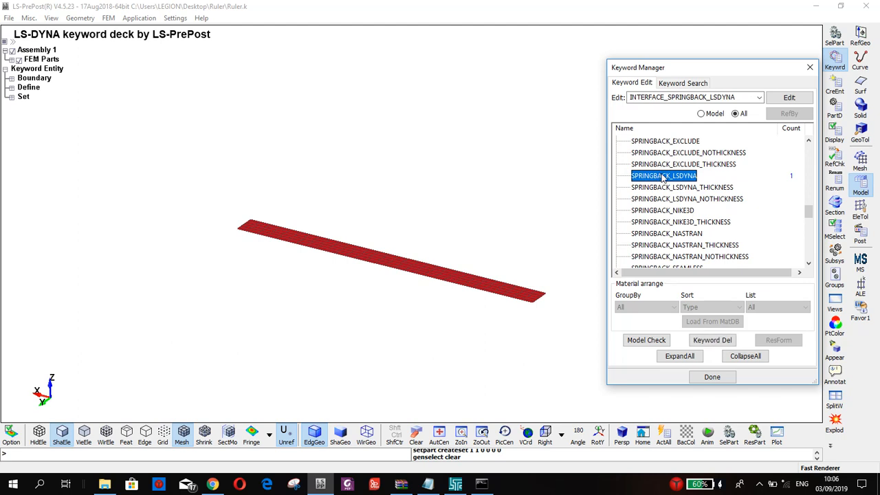
Bring the running LS-DYNA solver window to the front.
left_click(483, 485)
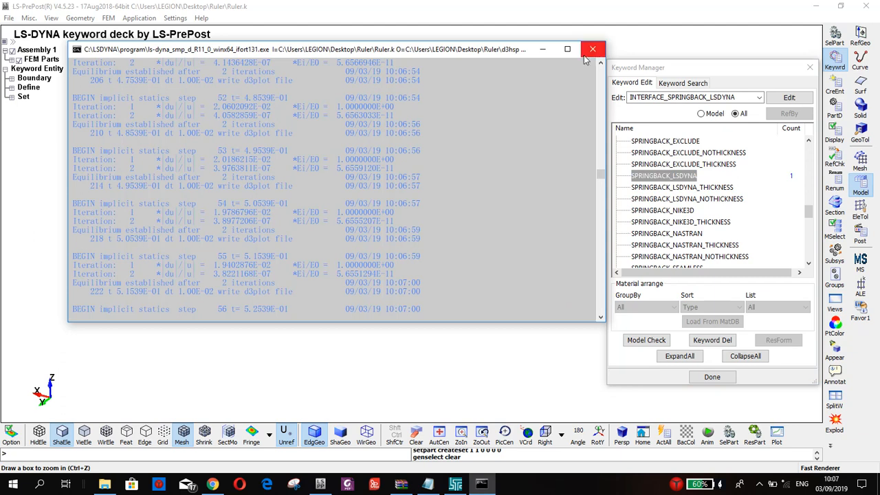
Interrupt the running LS-DYNA solver and enter the sense switch sw2 to query its status.
key("ctrl+c")
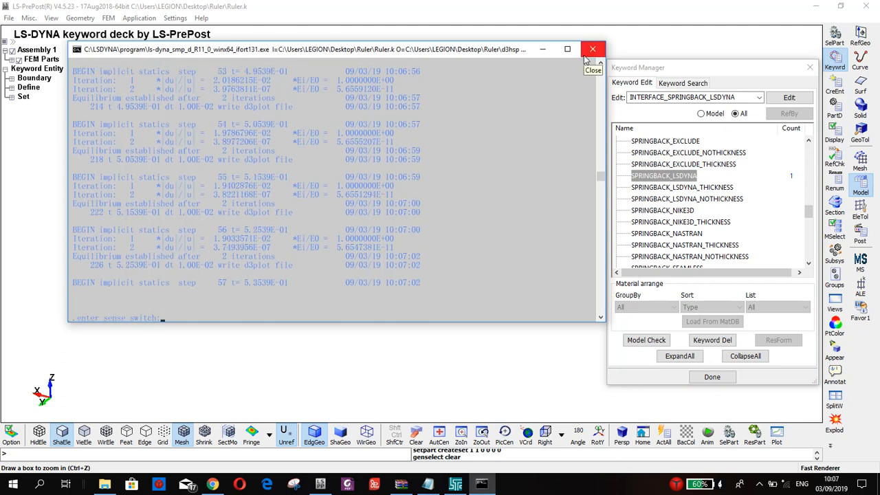
type("sw2")
key("Return")
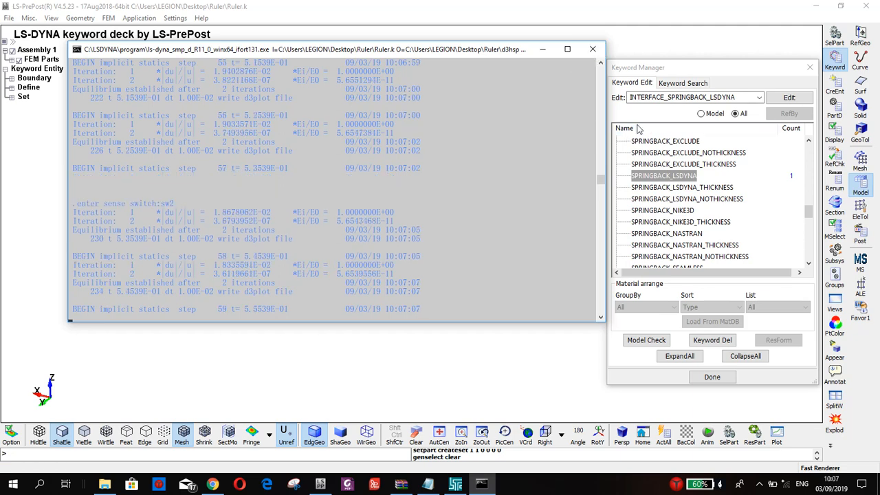
Switch back to LS-PrePost and review the existing INTERFACE_SPRINGBACK_LSDYNA card, closing it without edits.
left_click(642, 77)
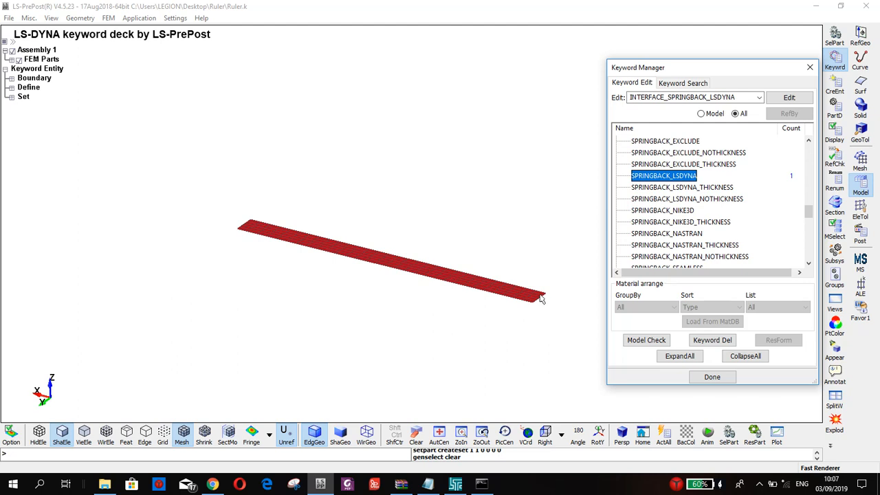
double_click(655, 176)
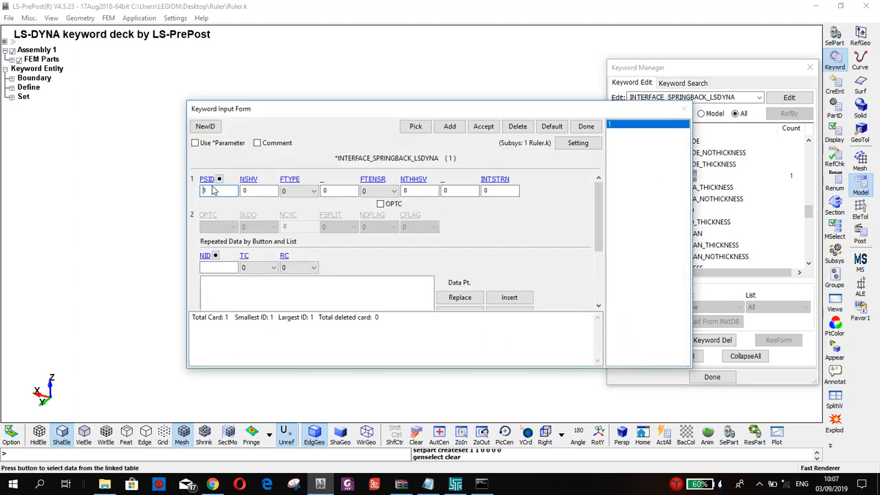
left_click(586, 128)
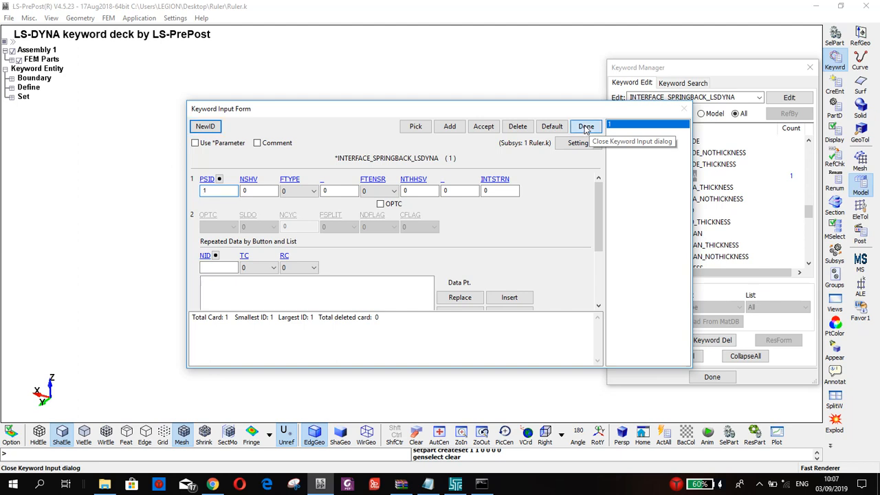
Stop the running analysis by closing its solver console and return to the keyword list in LS-PrePost.
left_click(480, 485)
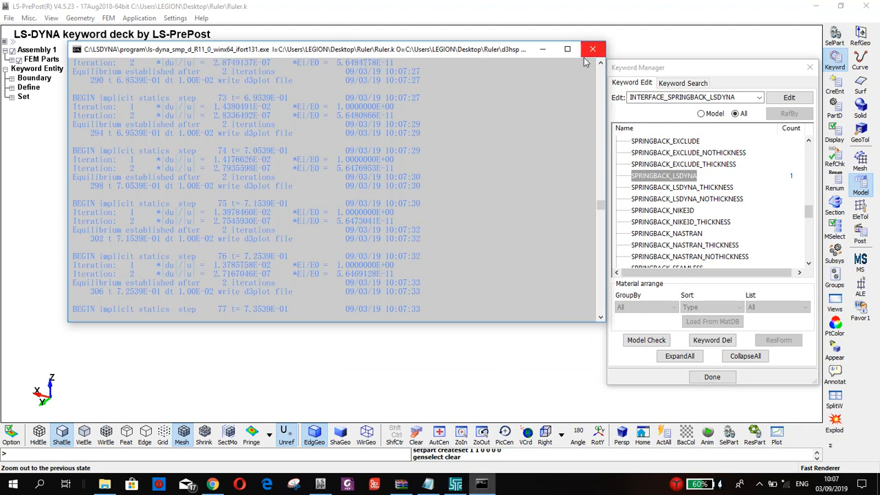
left_click(590, 51)
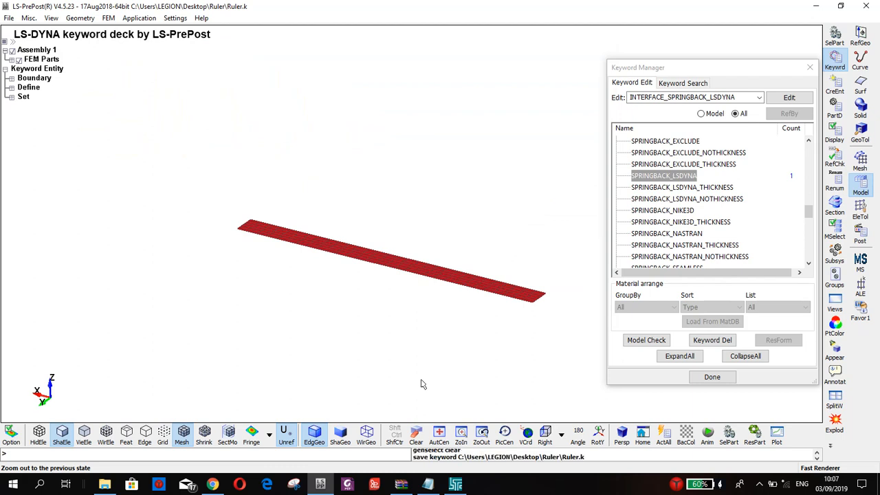
left_click(648, 225)
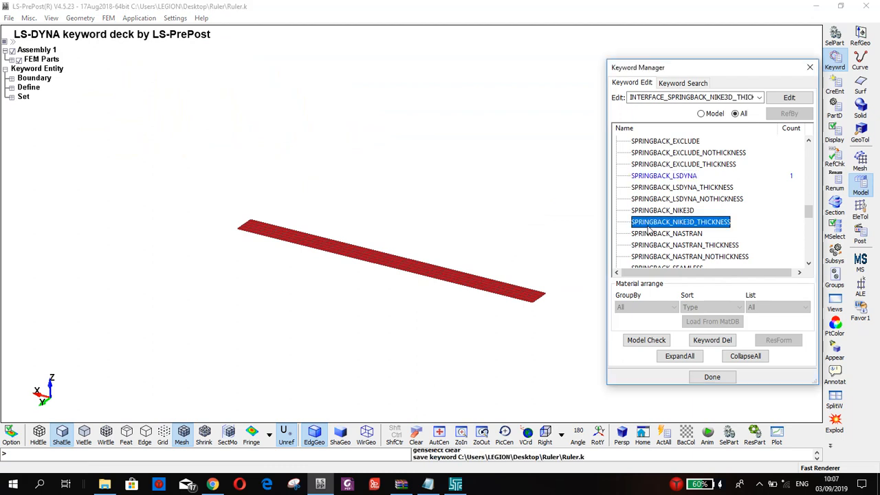
In LS-DYNA Program Manager, start a new analysis setup with Ruler.k from the Ruler folder as input file.
left_click(455, 485)
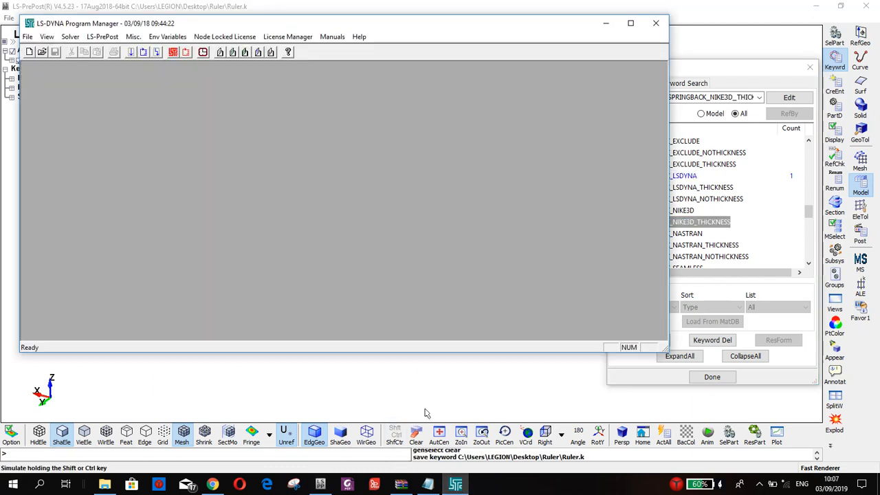
left_click(130, 52)
left_click(364, 125)
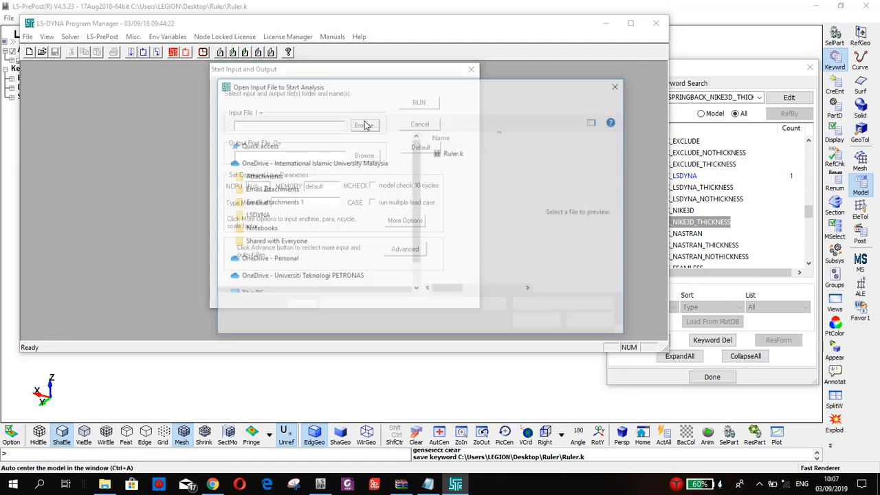
left_click(447, 153)
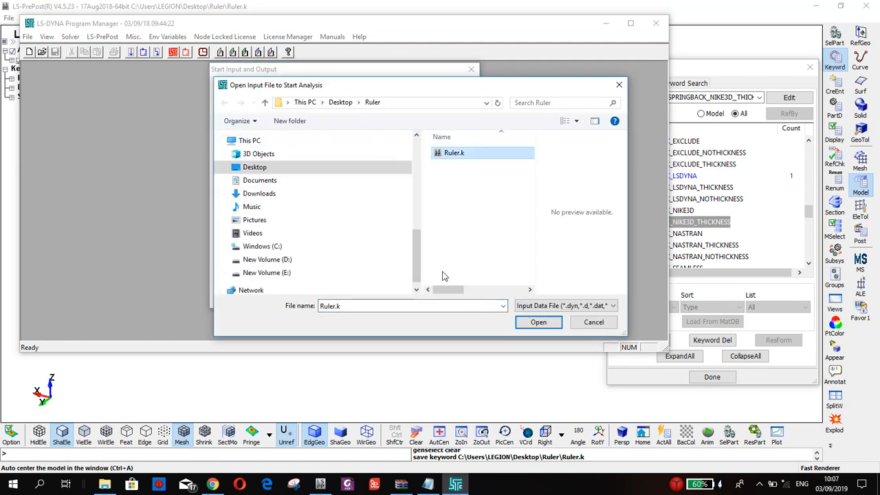
left_click(535, 321)
Set the analysis to 8 CPUs and 1000m of memory, and run it.
left_click(265, 186)
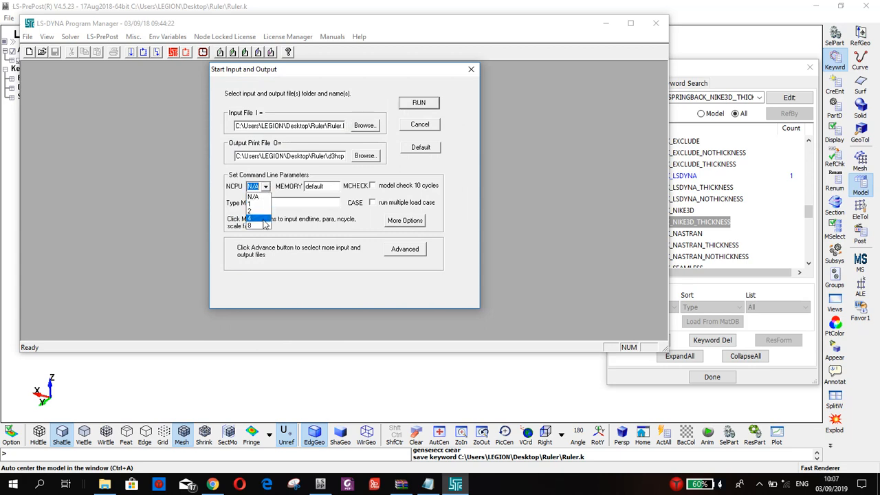
left_click(260, 226)
double_click(321, 188)
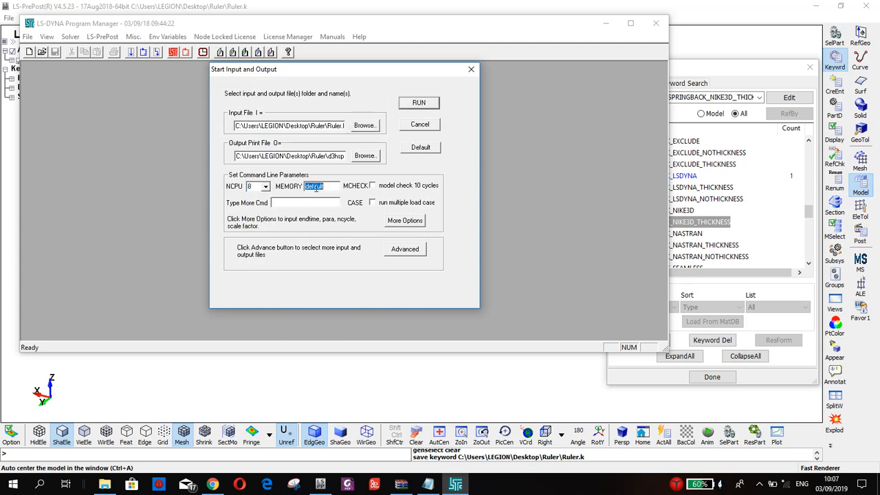
type("1000m")
key("Return")
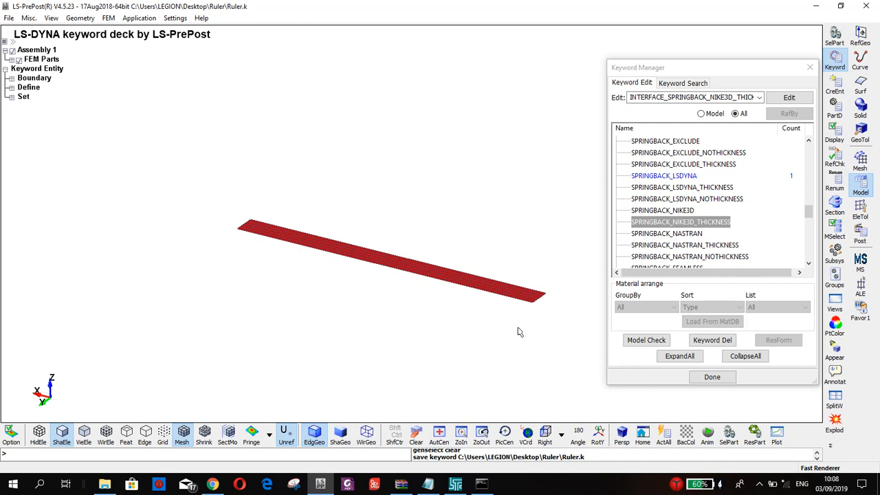
Bring up the solver console and check the progress of the running analysis.
left_click(639, 177)
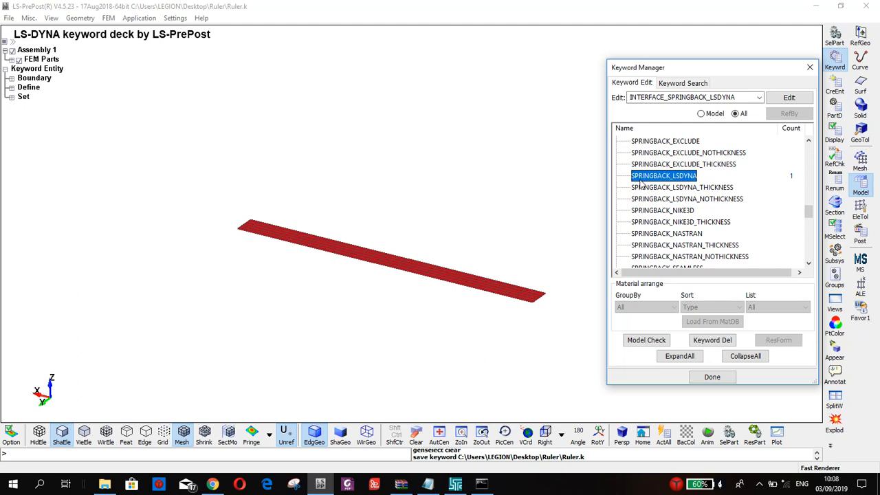
left_click(481, 484)
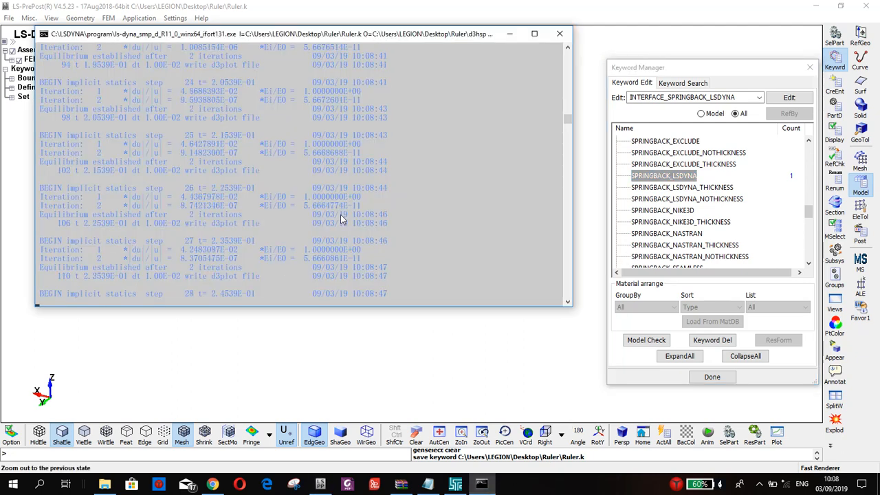
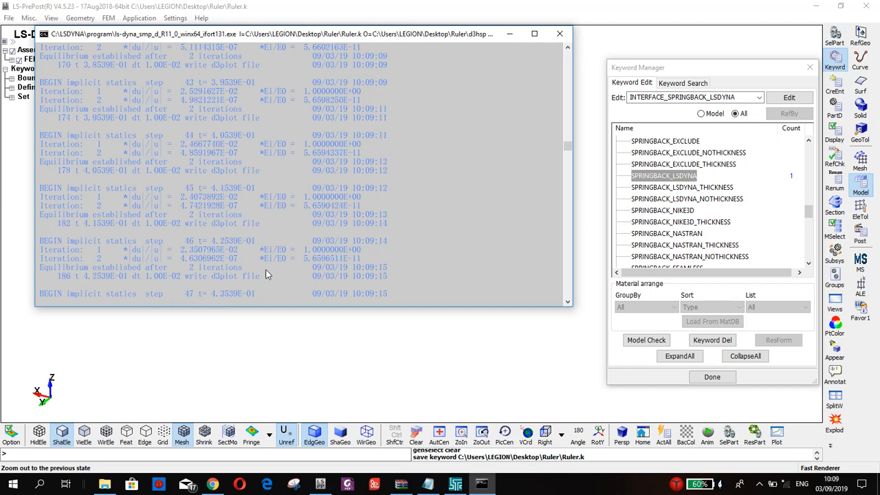
left_click(759, 484)
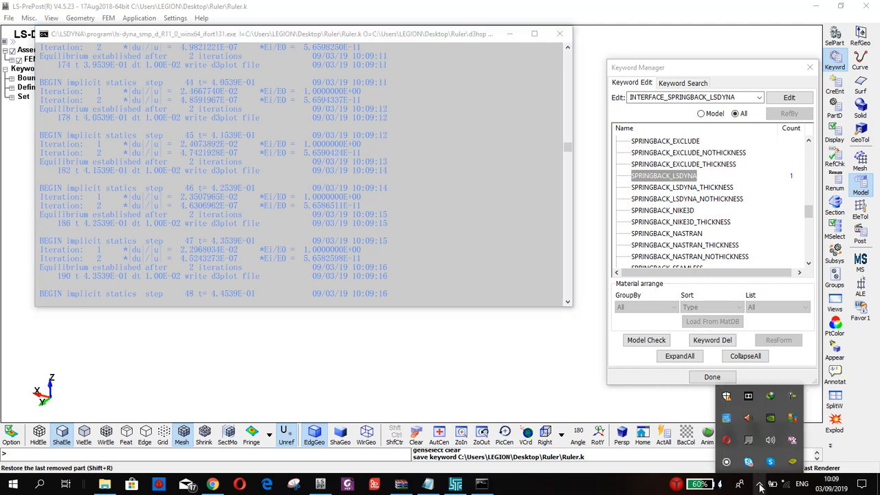
left_click(759, 486)
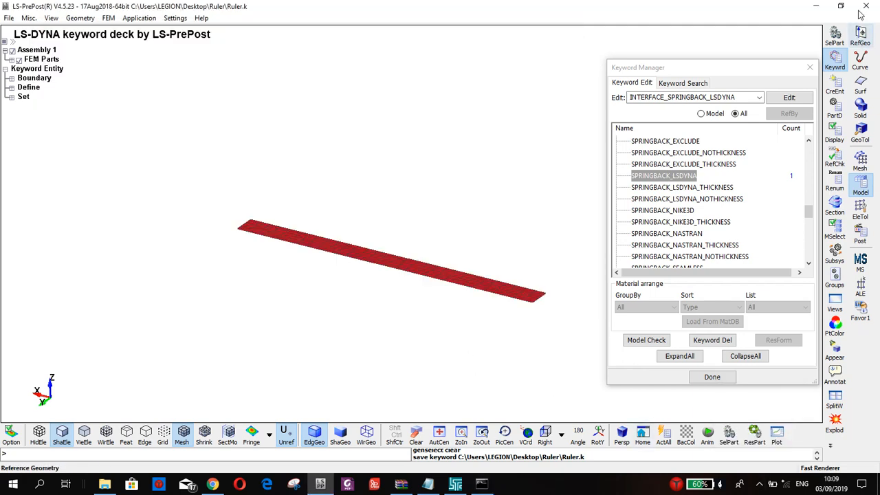
Close LS-PrePost and, in File Explorer, create a folder named Explicit inside the Ruler folder.
left_click(863, 12)
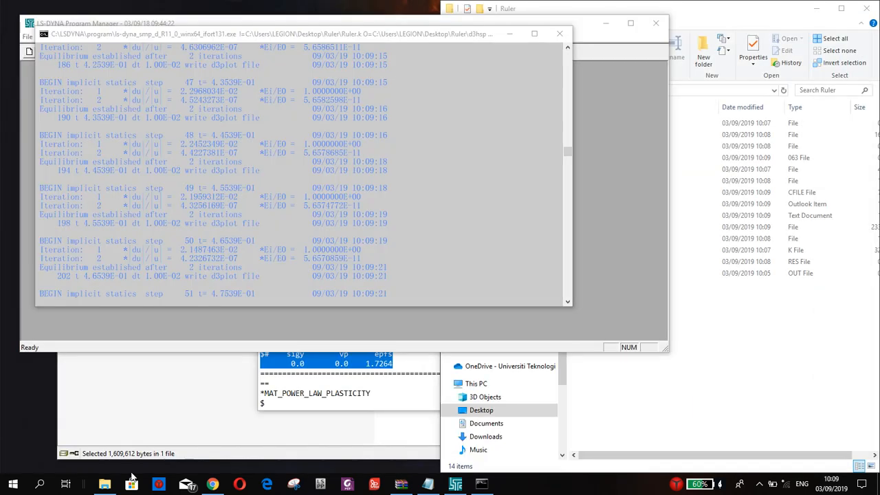
left_click(104, 485)
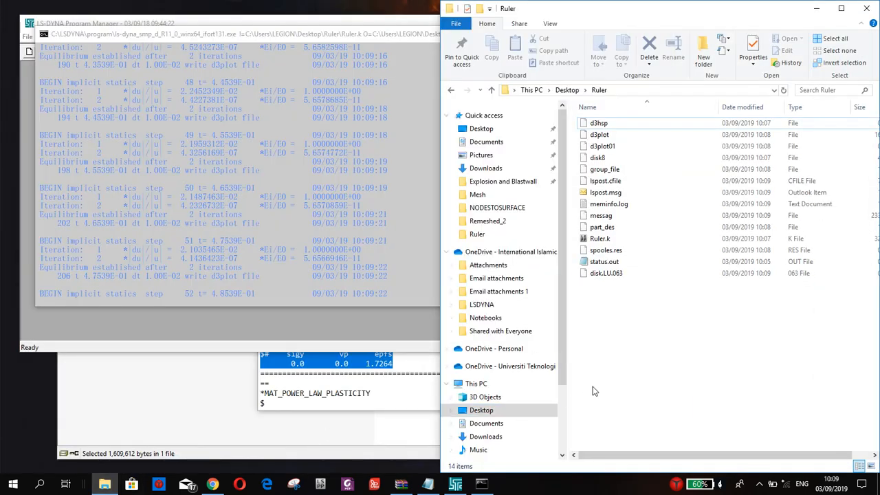
right_click(628, 327)
left_click(698, 49)
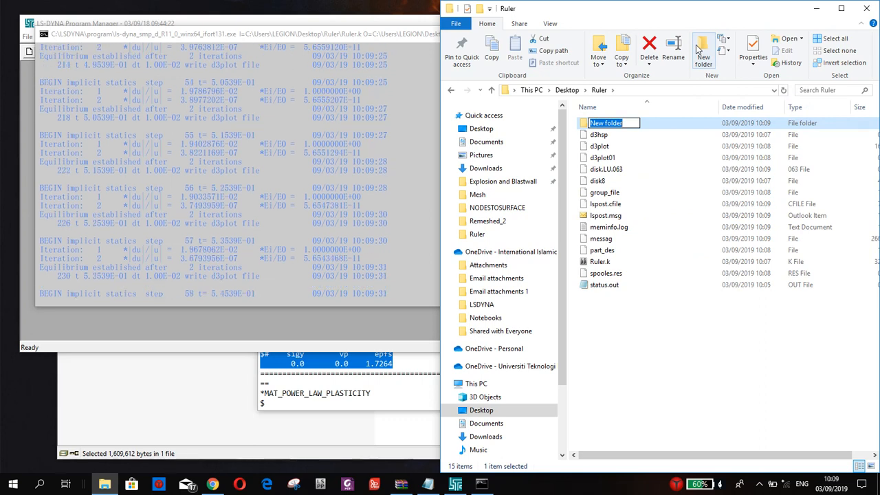
type("E")
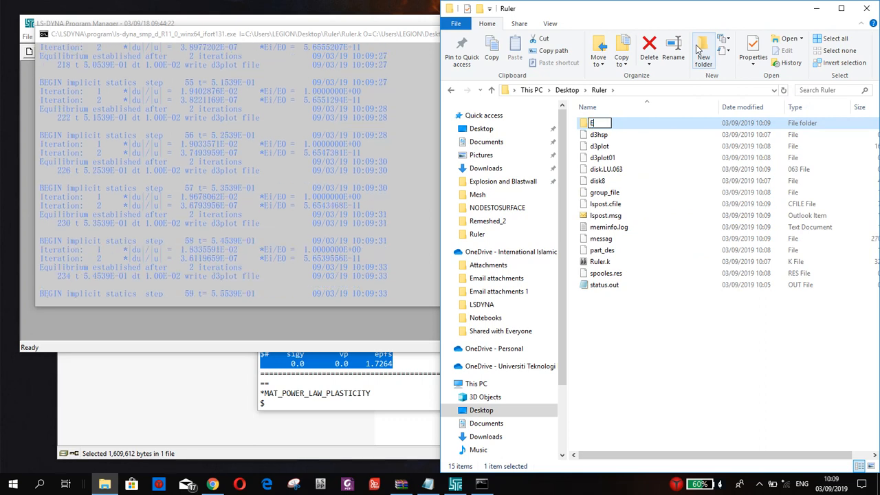
type("xplicit")
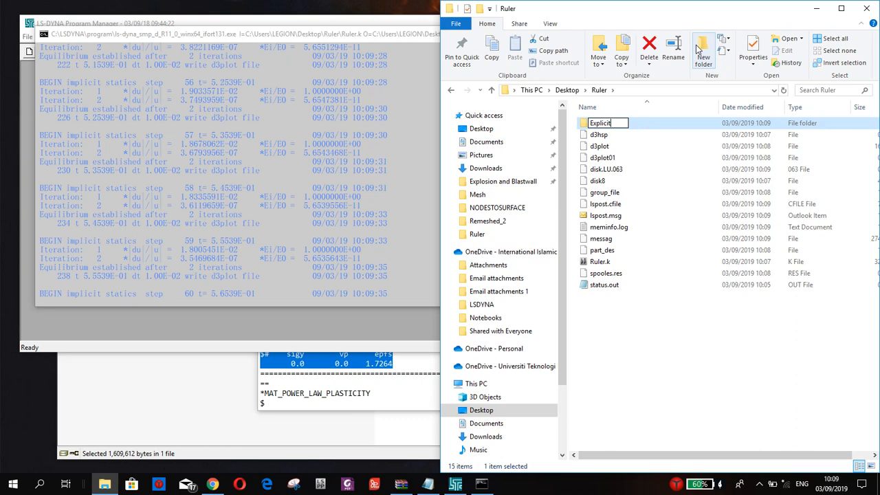
key("Return")
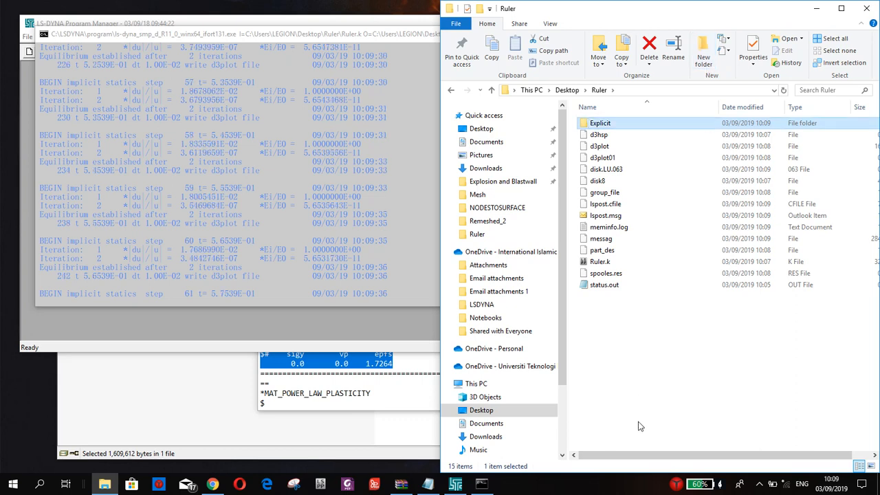
left_click(639, 427)
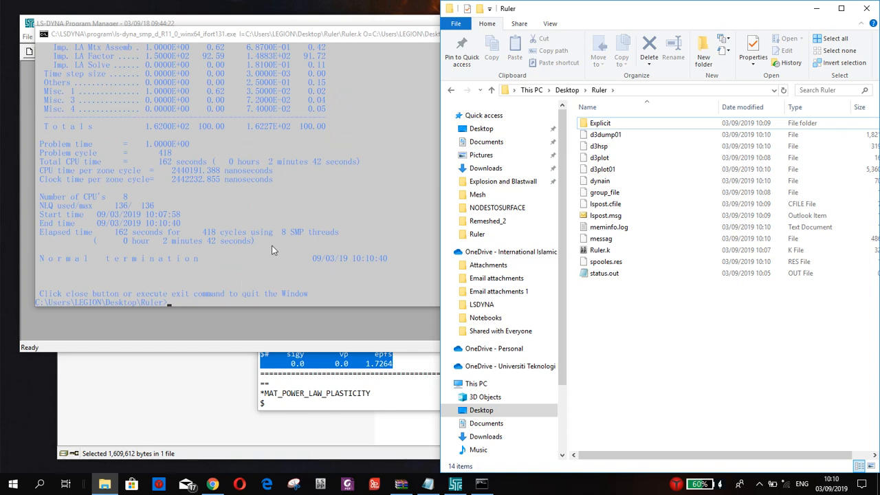
Close the finished solver console and launch LS-PrePost again.
left_click(331, 38)
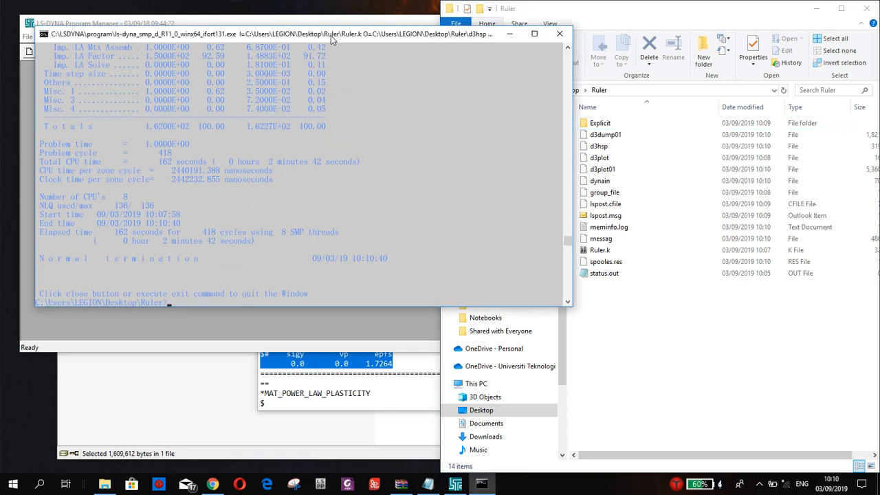
left_click(558, 34)
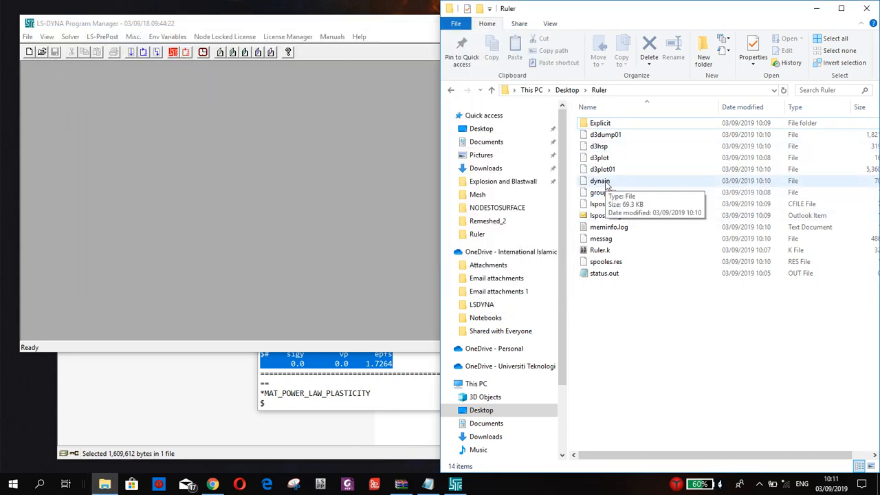
left_click(323, 485)
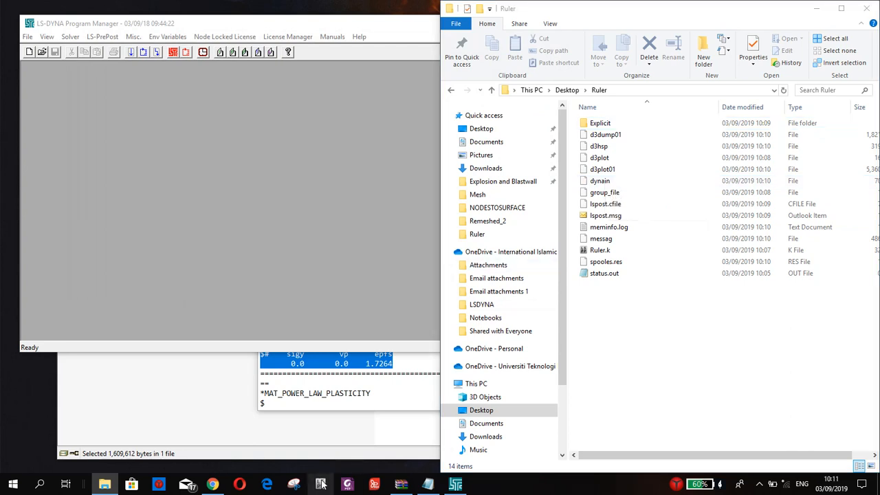
left_click(626, 347)
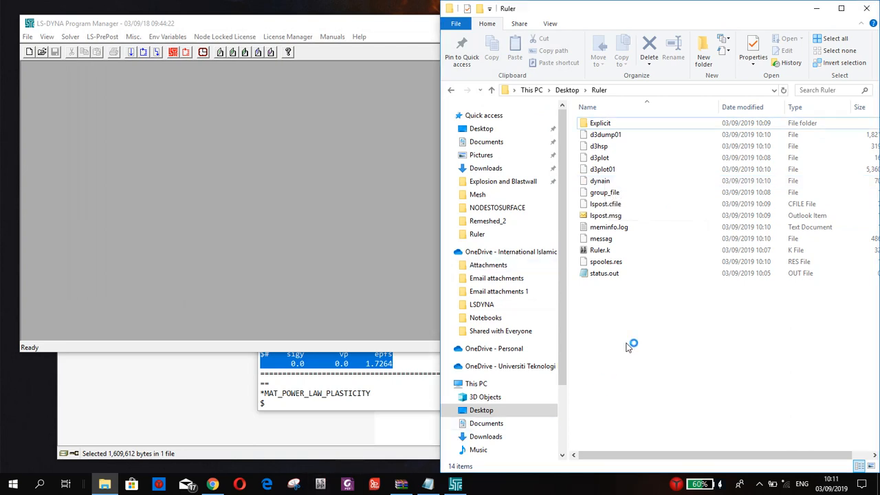
Copy the dynain file from the Ruler folder into the Explicit folder.
left_click(611, 180)
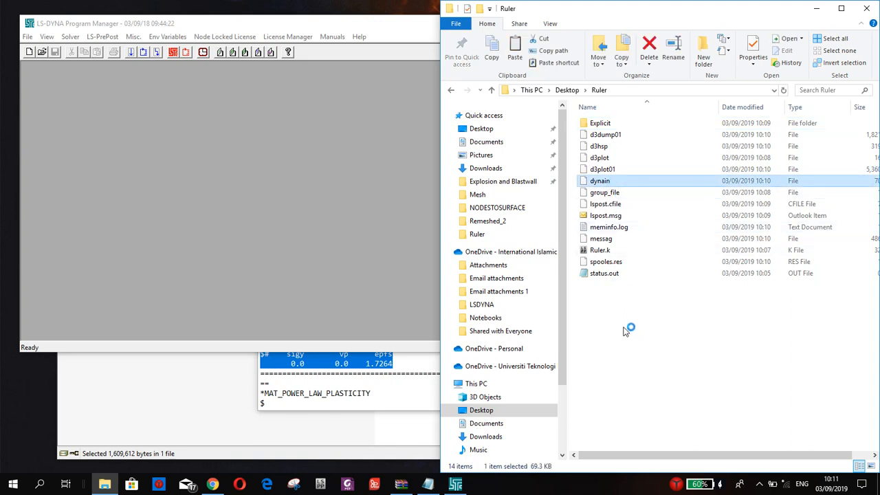
left_click(601, 123)
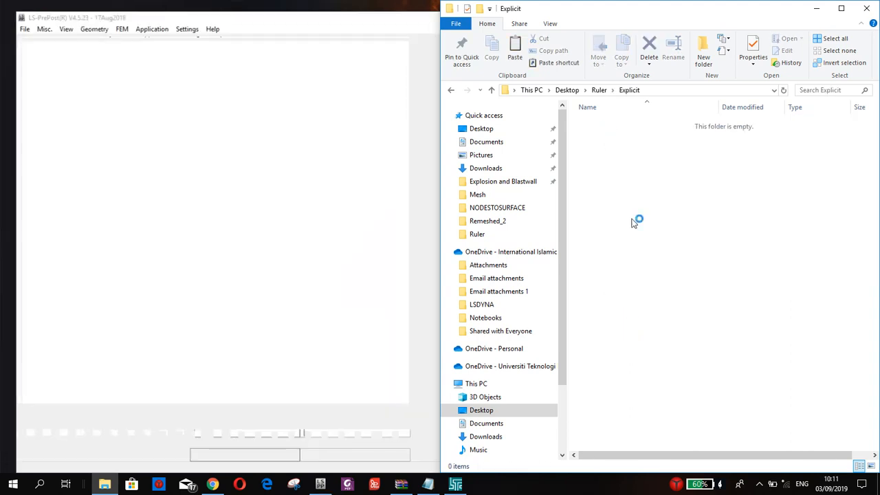
key("ctrl+v")
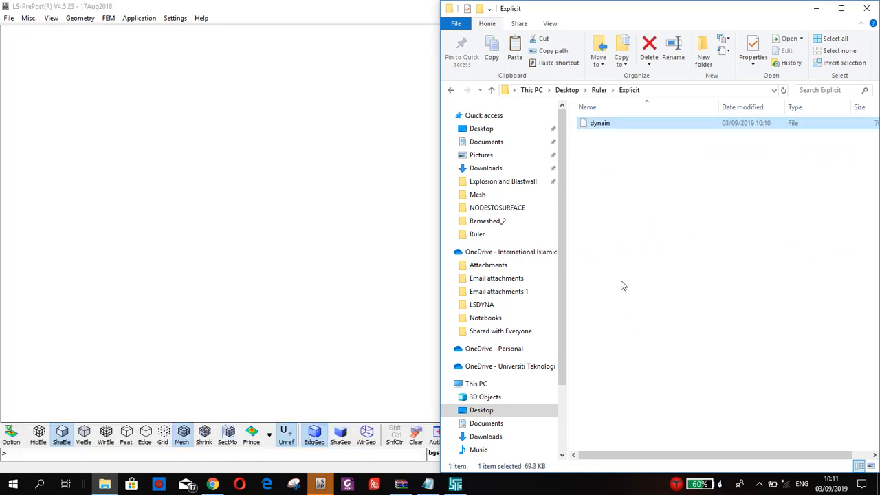
left_click(623, 286)
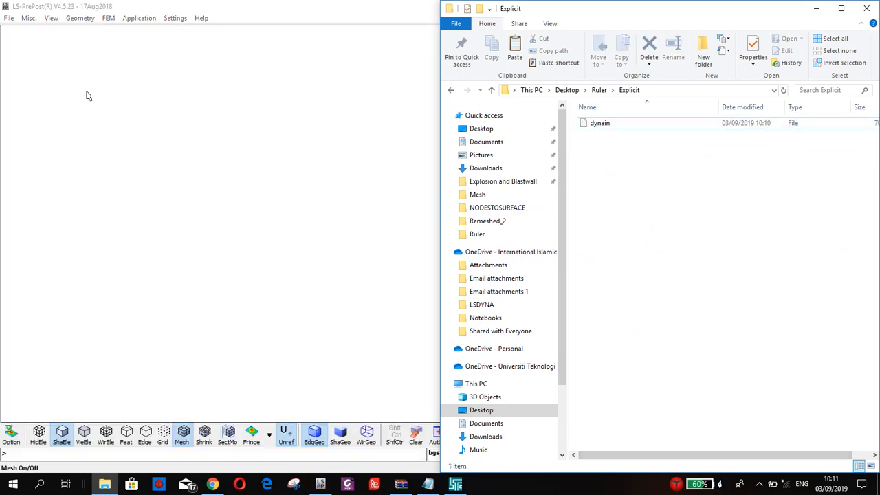
Import the dynain LS-DYNA keyword file from the Explicit folder.
left_click(11, 18)
mouse_move(38, 60)
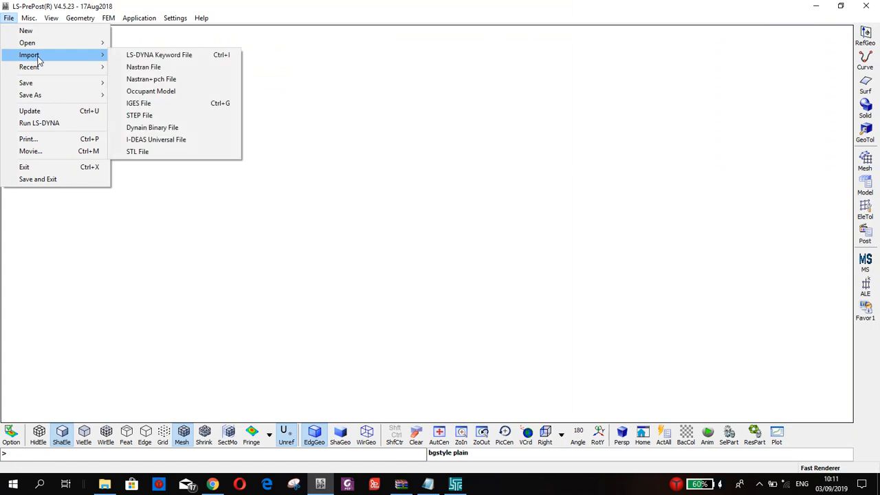
left_click(199, 55)
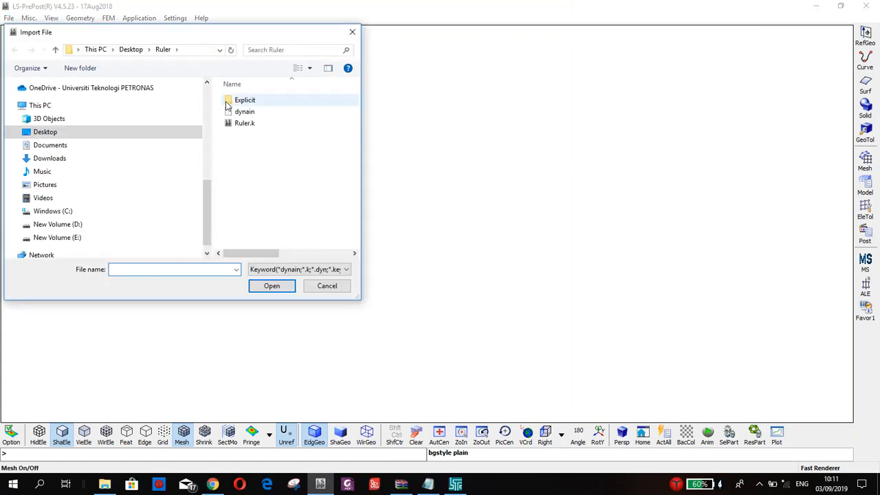
double_click(227, 105)
left_click(232, 103)
left_click(260, 290)
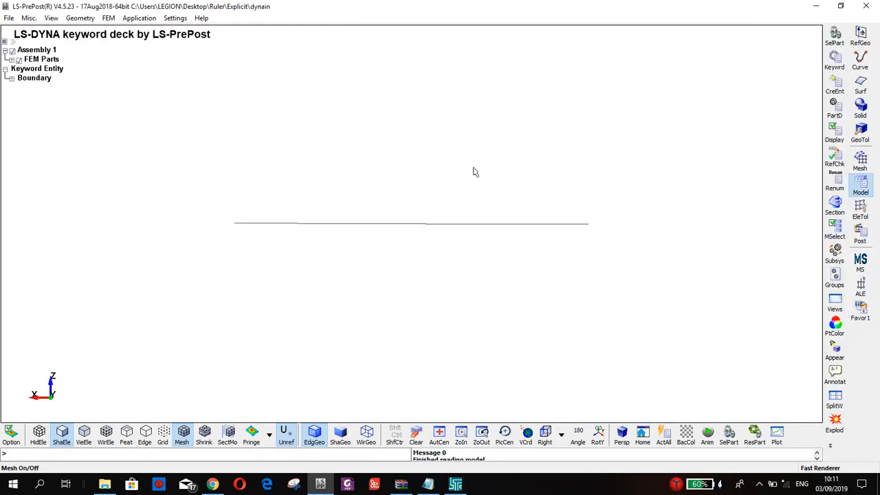
Examine the imported ruler mesh in the right view and from several oblique angles.
mouse_move(472, 171)
left_mouse_down("shift")
mouse_move(350, 235)
mouse_move(242, 249)
mouse_move(321, 156)
mouse_move(311, 259)
mouse_move(684, 286)
left_mouse_up("shift")
left_click_drag(210, 273, 660, 216, "shift")
scroll(450, 220, "up", 4)
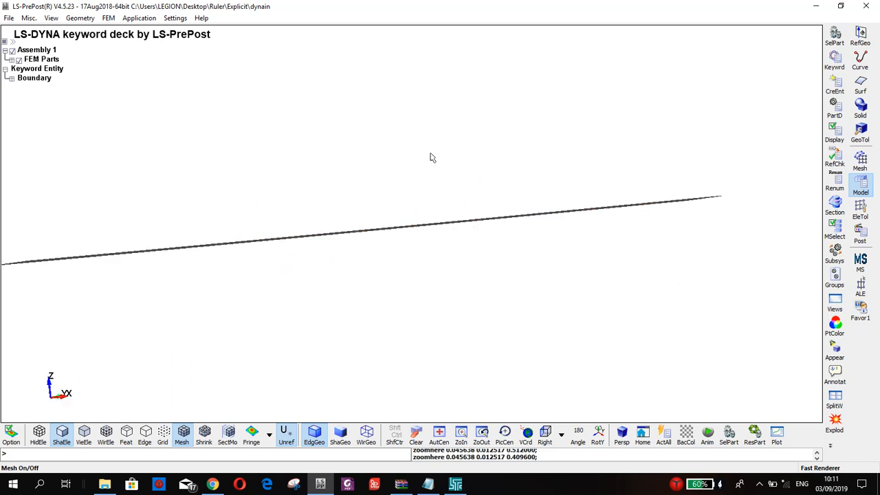
mouse_move(431, 155)
left_mouse_down("shift")
mouse_move(539, 136)
mouse_move(497, 201)
left_mouse_up("shift")
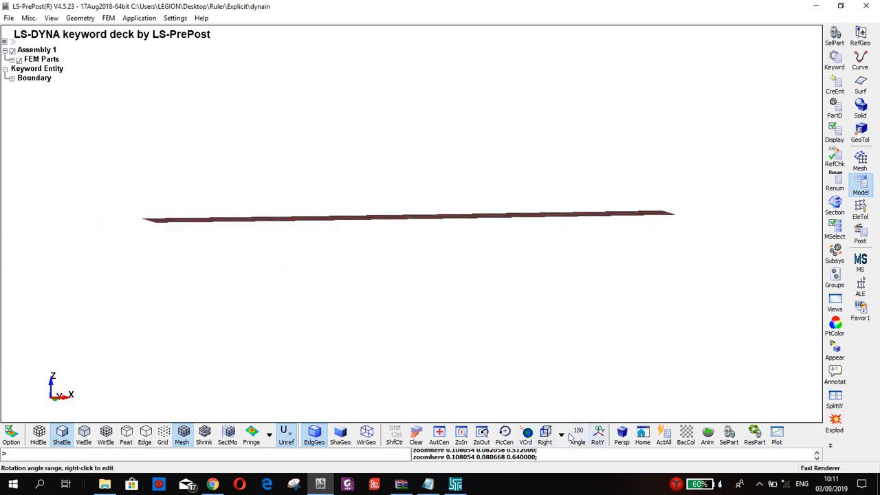
left_click(545, 433)
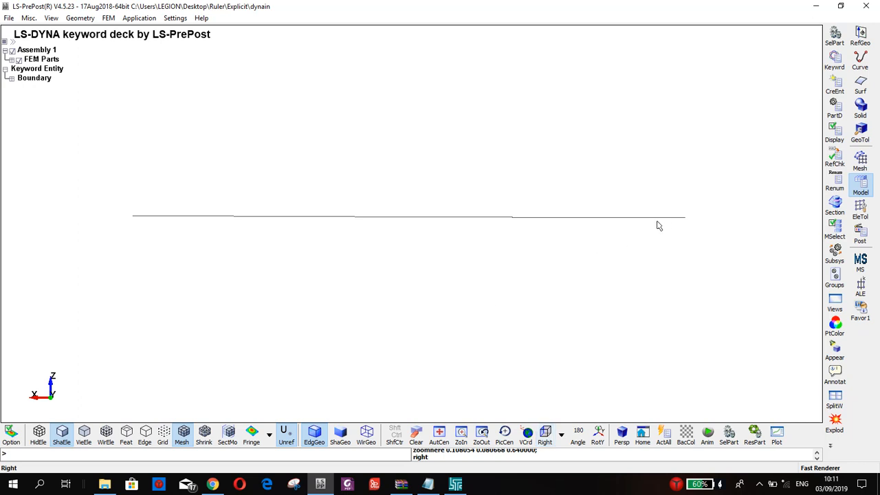
scroll(175, 228, "up", 1)
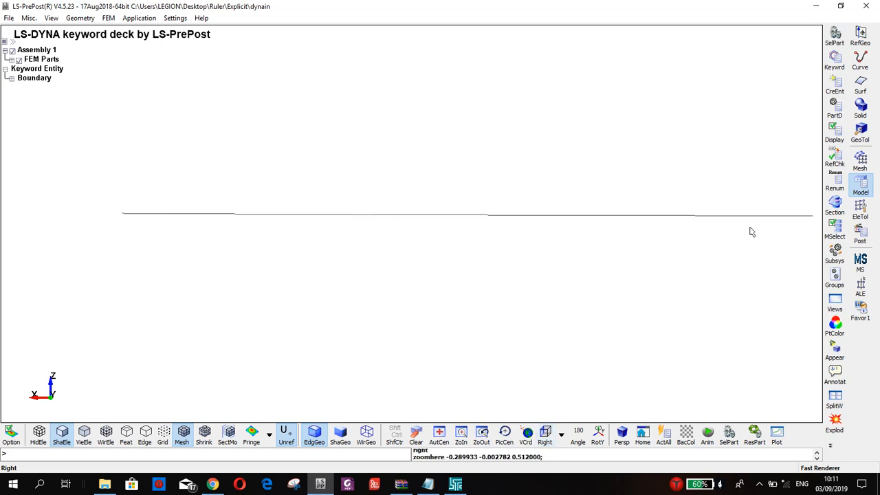
left_click_drag(645, 228, 513, 173, "shift")
middle_click_drag(514, 172, 468, 186, "shift")
scroll(468, 186, "up", 2)
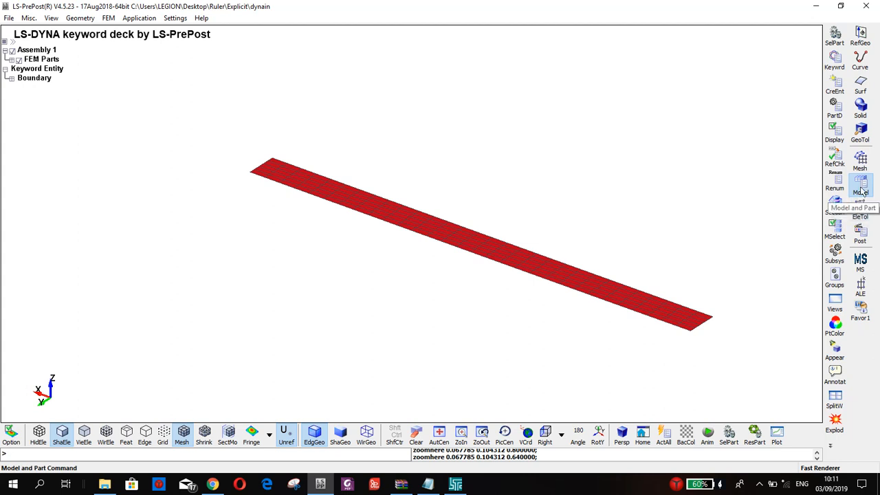
Inspect the INITIAL_STRESS_SHELL keyword data in the Keyword Manager, including the entry for element 12, and close its form.
left_click(834, 60)
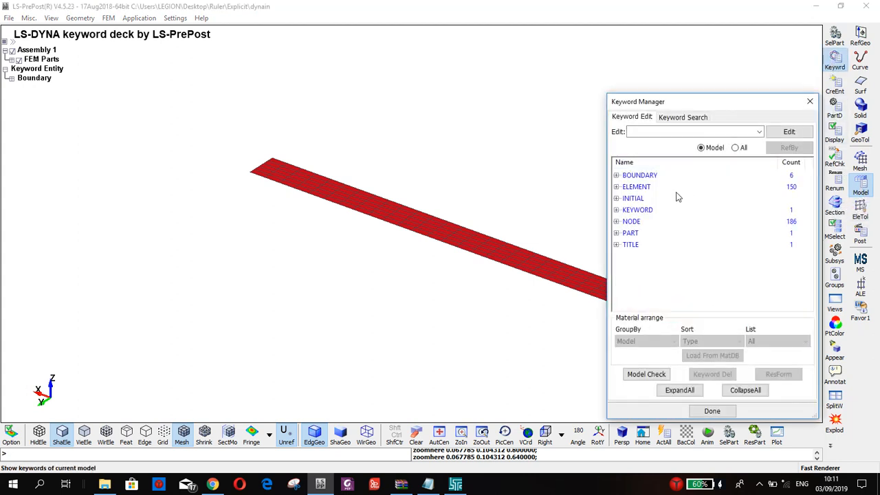
double_click(634, 199)
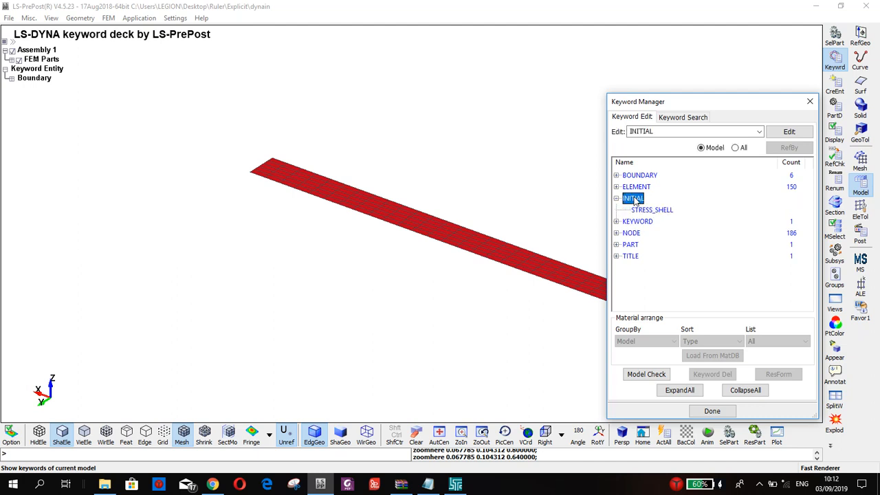
left_click(650, 211)
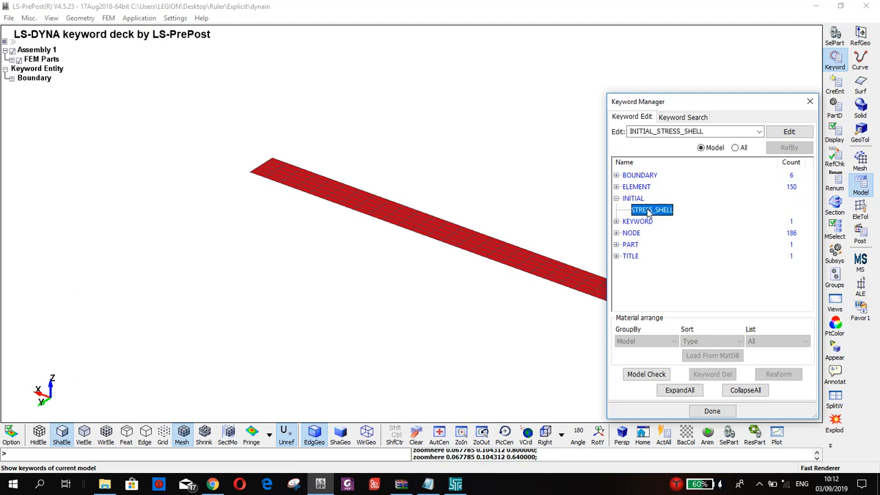
double_click(649, 210)
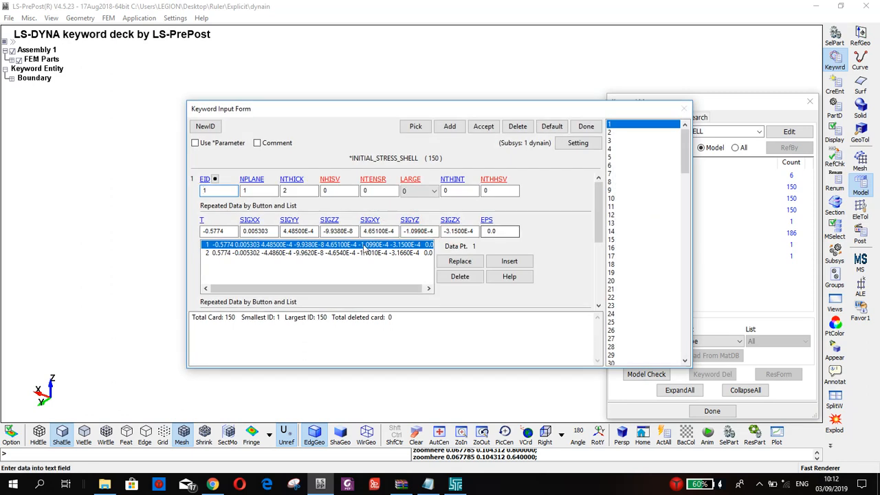
left_click(617, 215)
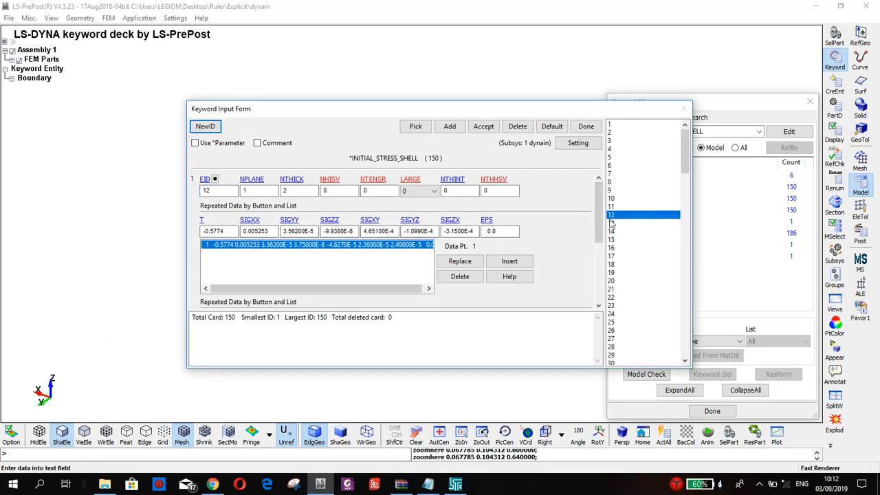
mouse_move(598, 219)
left_mouse_down()
mouse_move(593, 268)
mouse_move(595, 234)
left_mouse_up()
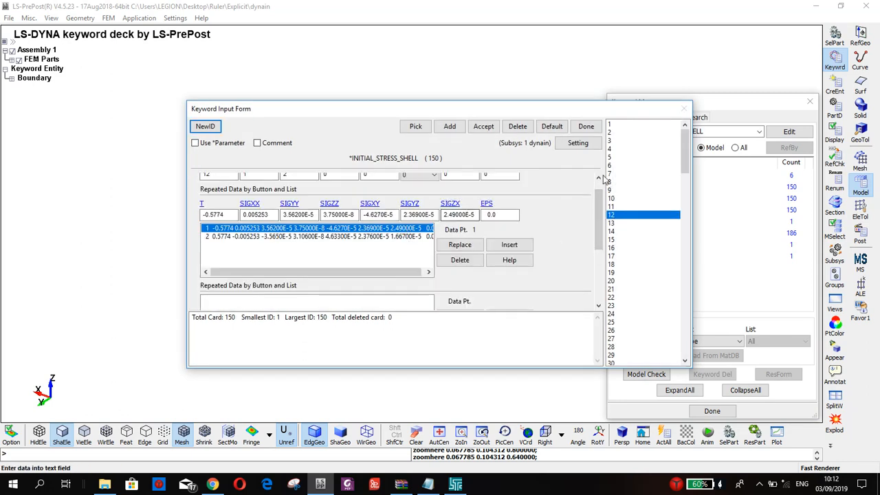
left_click(586, 127)
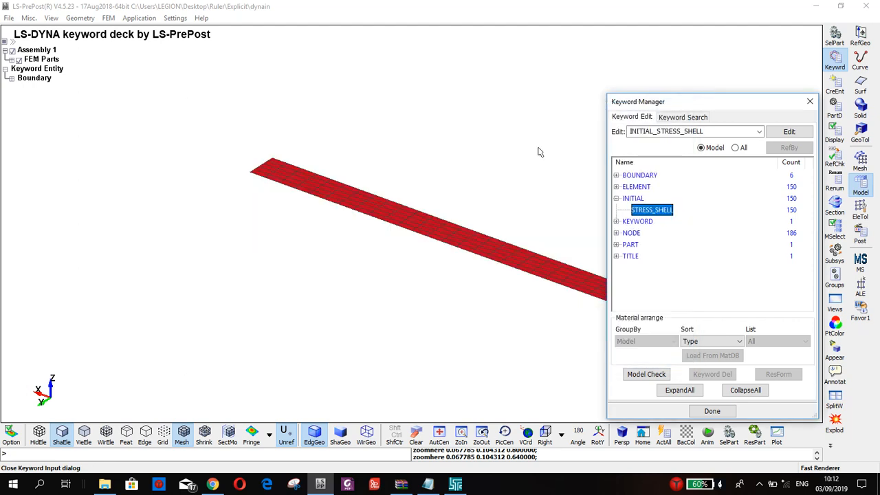
middle_click_drag(399, 199, 309, 218, "shift")
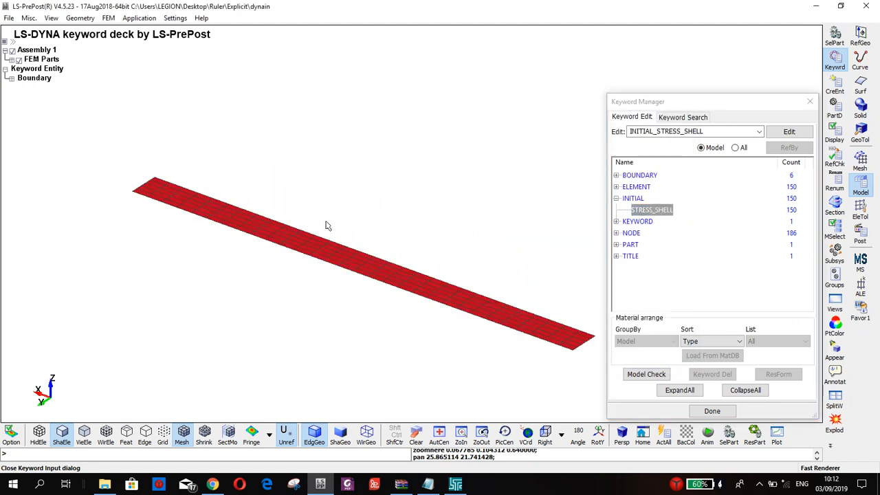
left_click(616, 198)
left_click_drag(337, 307, 398, 231, "shift")
left_click_drag(241, 294, 289, 370, "shift")
left_click_drag(210, 213, 245, 200, "shift")
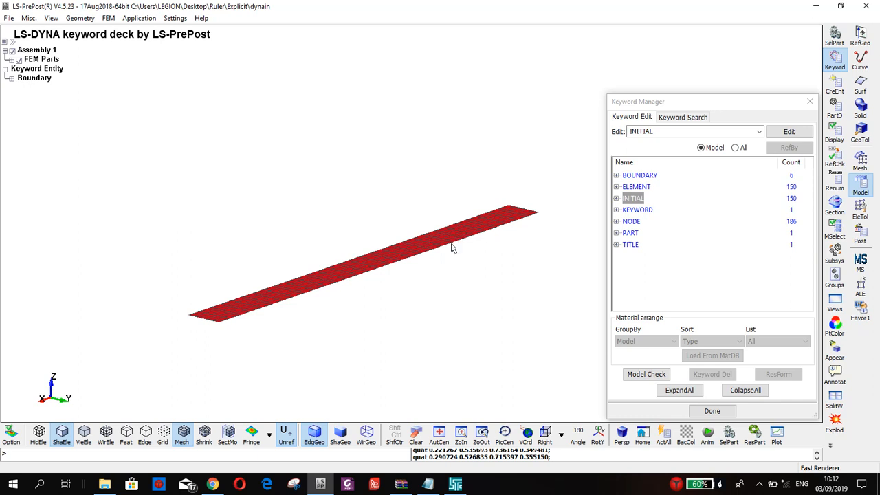
List all available keywords in the Keyword Manager and look through them down to the SECTION category.
left_click(735, 148)
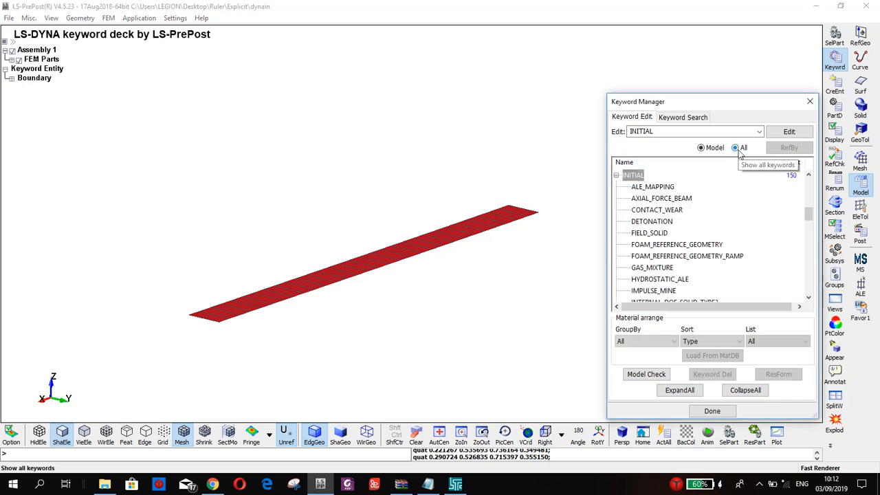
left_click(617, 176)
scroll(643, 224, "up", 8)
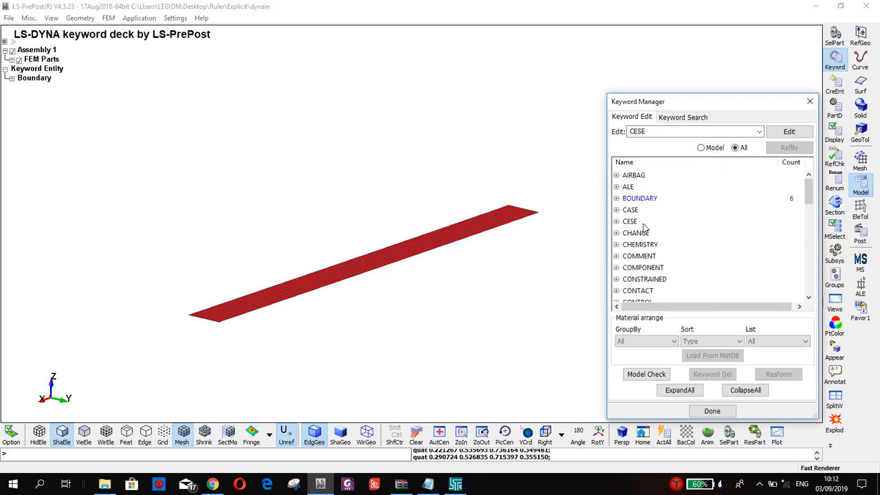
scroll(644, 227, "down", 12)
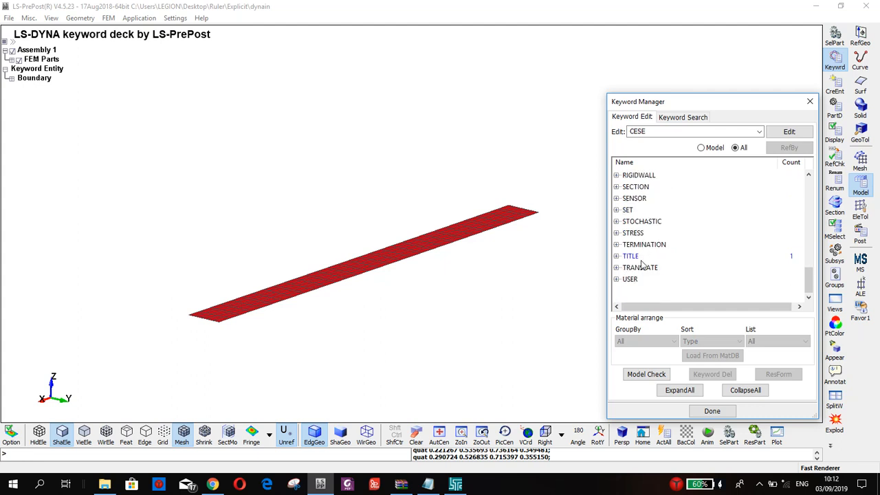
scroll(640, 262, "up", 3)
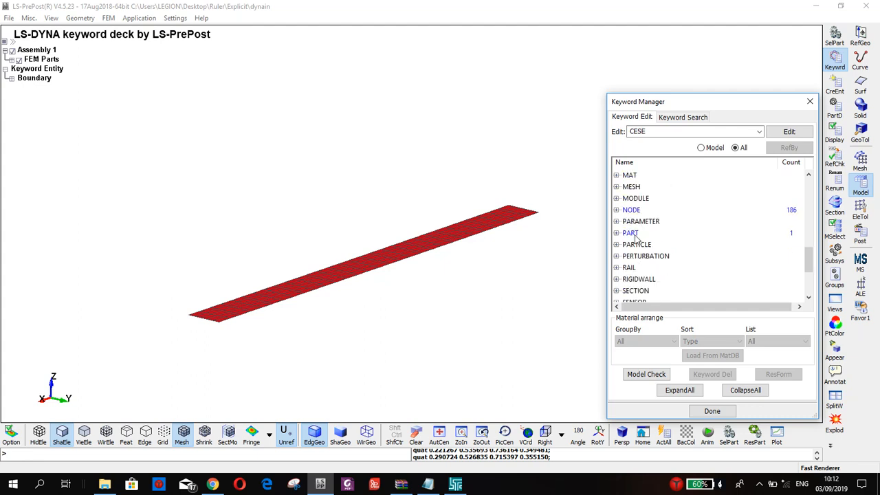
scroll(639, 257, "down", 1)
scroll(638, 258, "down", 1)
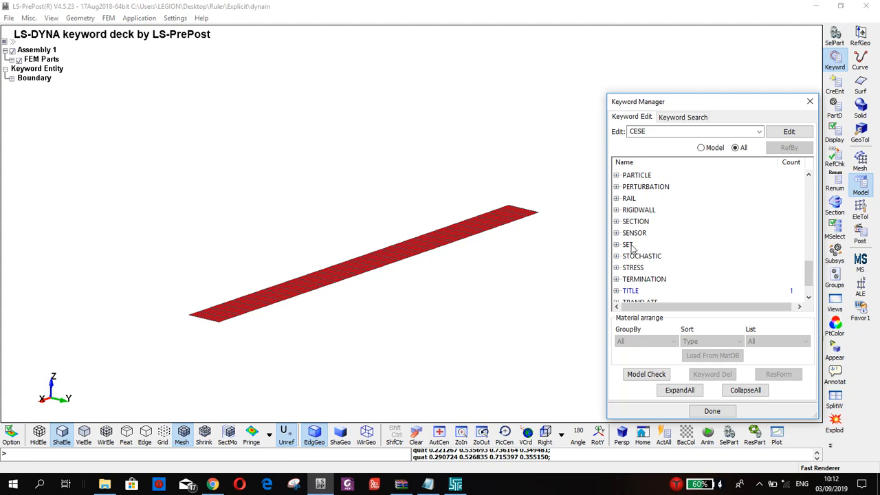
double_click(634, 223)
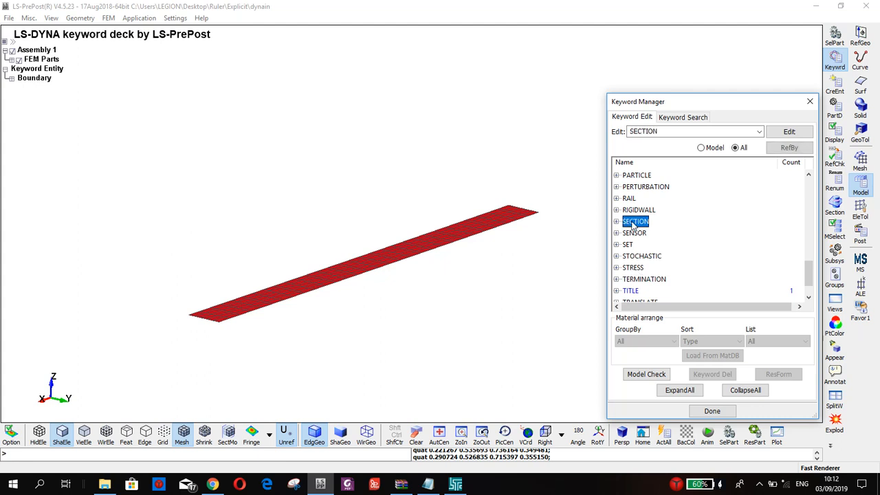
Close the Keyword Manager and exit LS-PrePost.
left_click(810, 101)
left_click(866, 6)
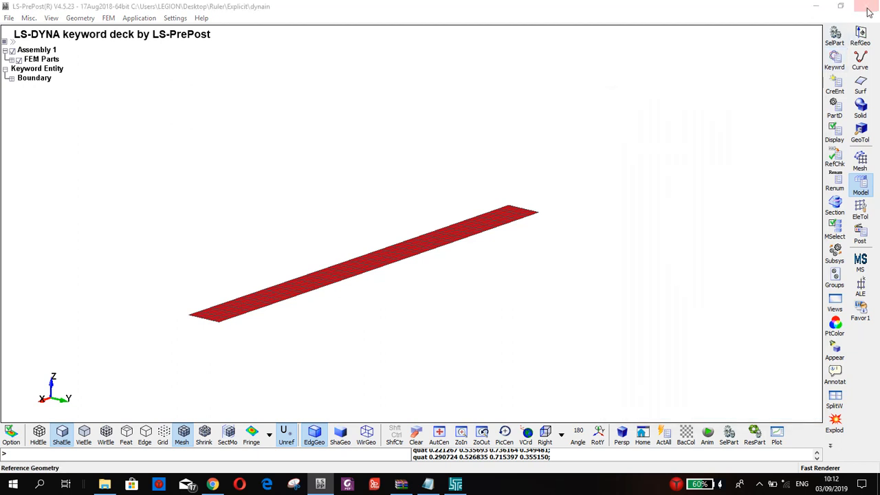
left_click(473, 281)
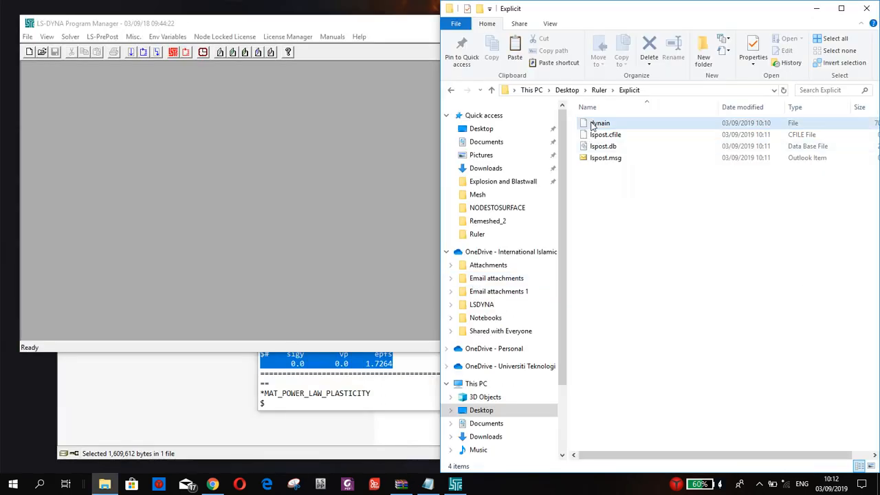
Open the dynain file from the Explicit folder in Notepad++.
right_click(594, 123)
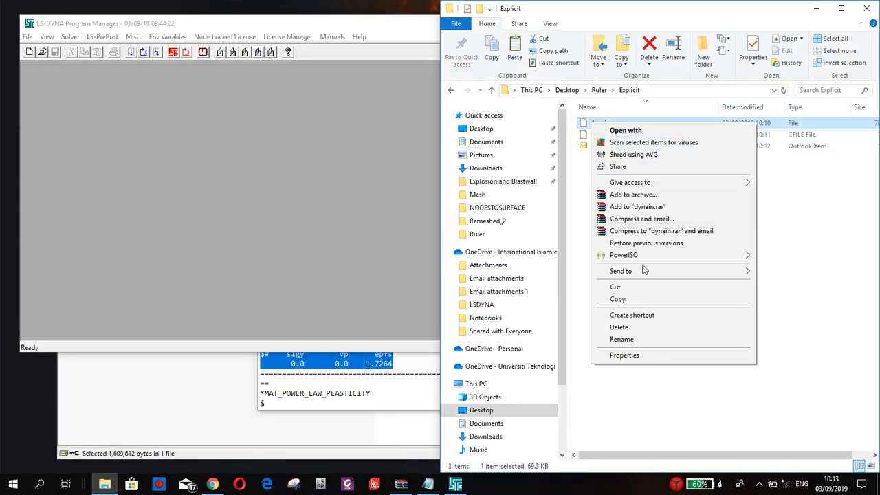
left_click(629, 130)
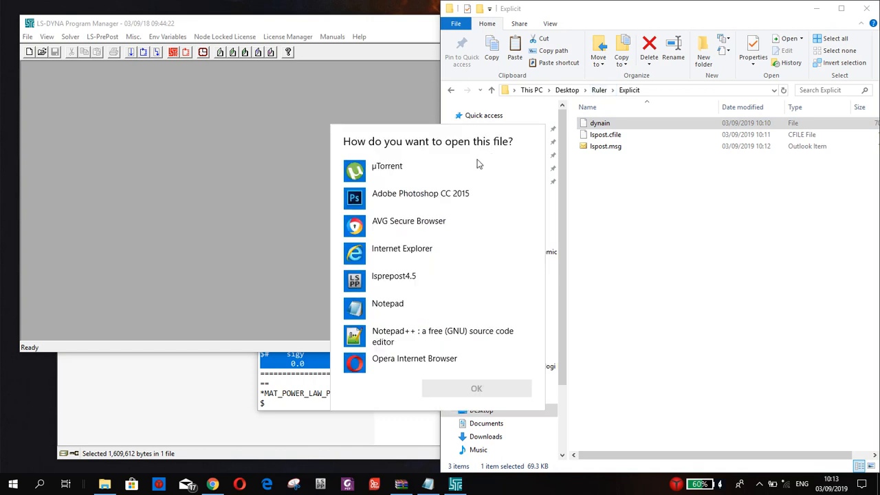
left_click(430, 341)
left_click(464, 386)
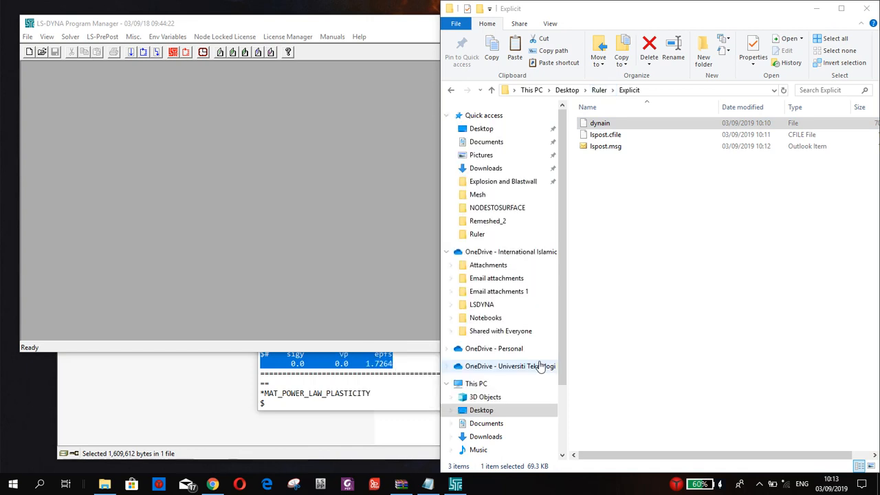
Go back to the Ruler folder in File Explorer and open Ruler.k in Notepad++.
left_click(598, 90)
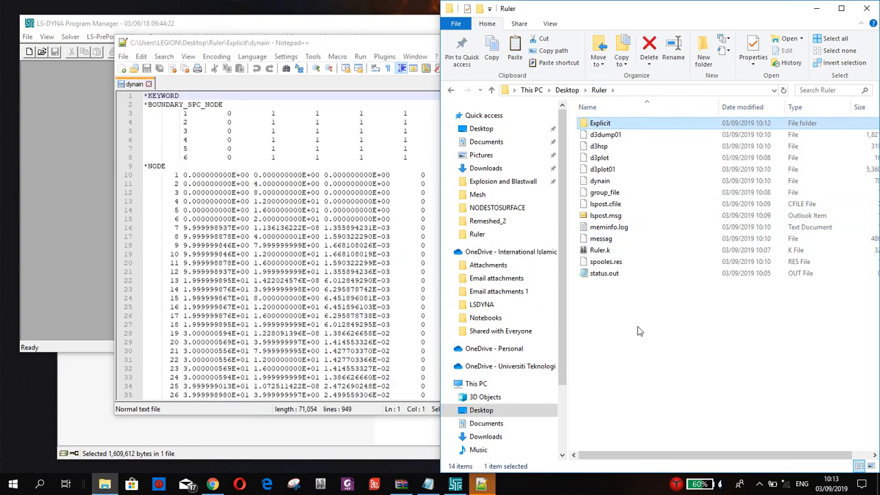
right_click(600, 250)
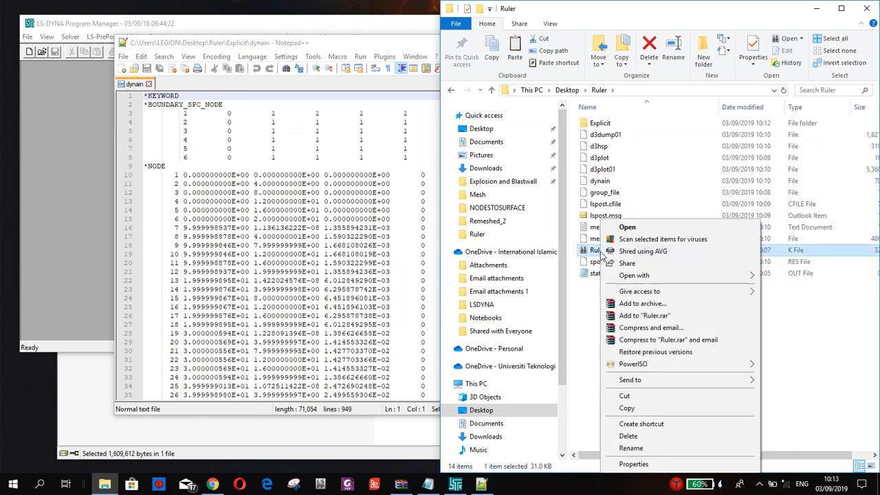
mouse_move(635, 278)
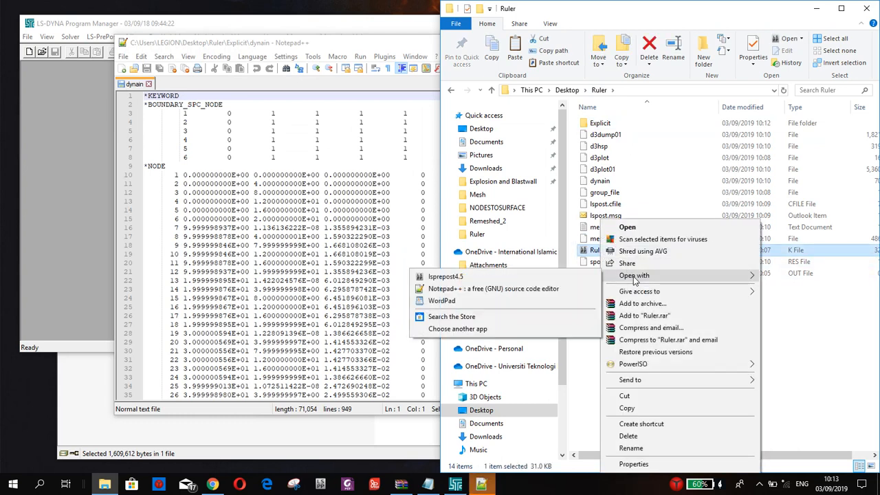
left_click(530, 282)
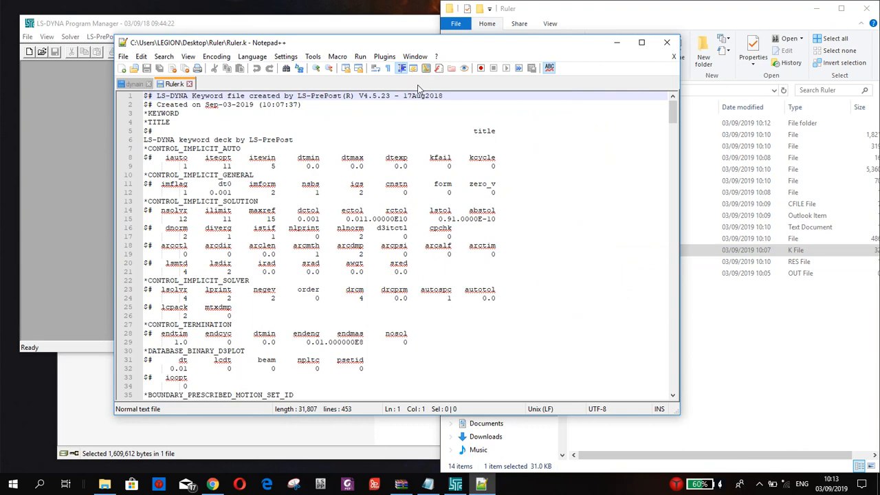
Maximize the Notepad++ window, view the dynain file's contents and return to Ruler.k.
double_click(360, 42)
left_click(20, 46)
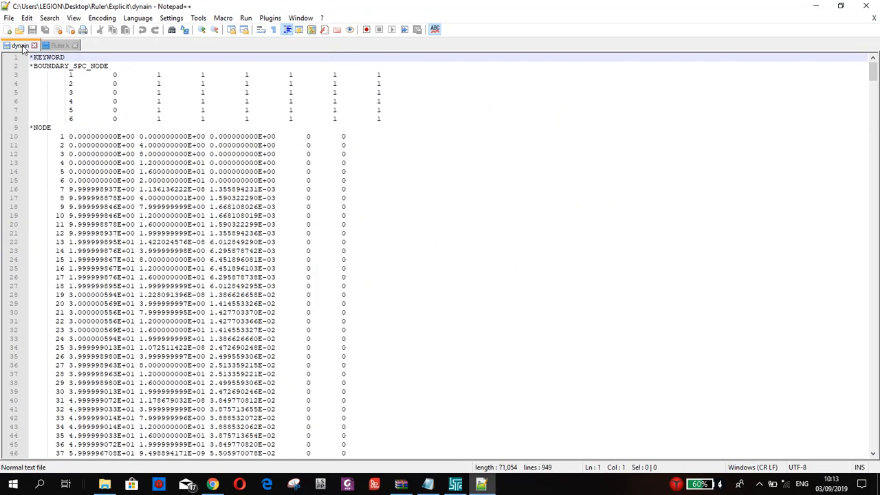
left_click(59, 45)
Search Ruler.k for "mat" to locate the material definition and move the Find dialog clear of the text.
left_click(159, 127)
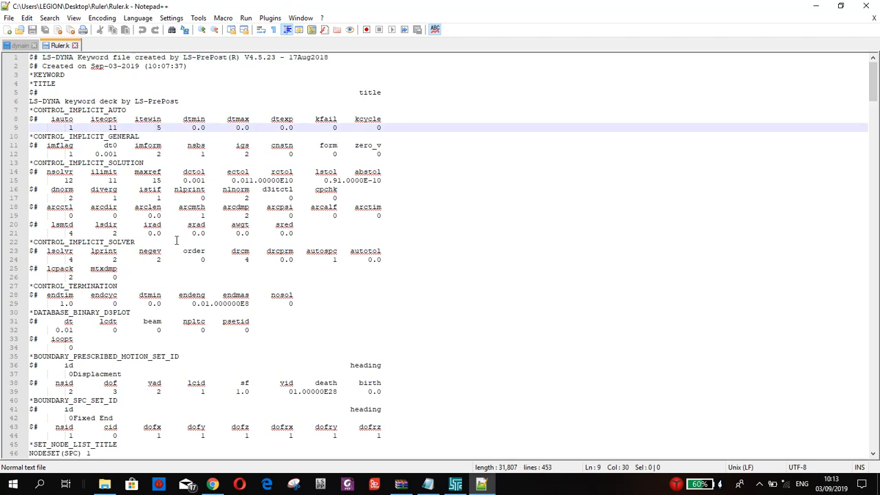
key("shift+Right")
key("ctrl+f")
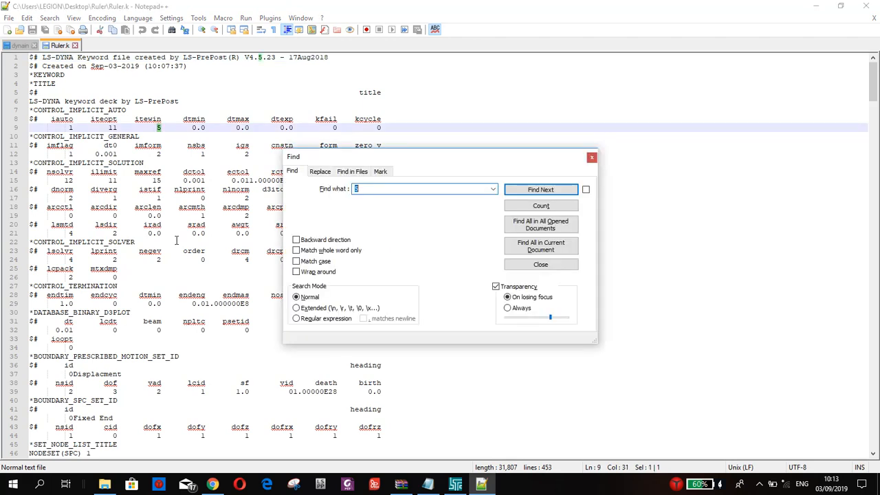
type("mat")
key("Return")
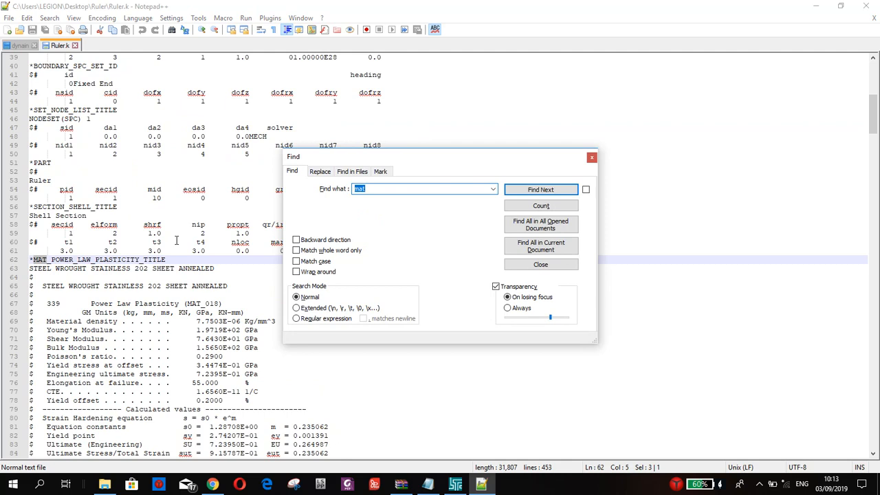
left_click(145, 277)
scroll(137, 273, "down", 4)
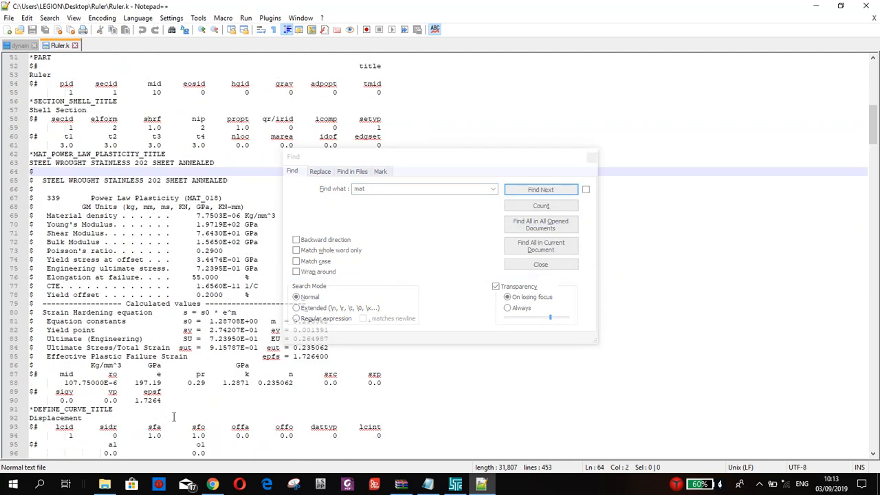
scroll(174, 417, "down", 1)
left_click_drag(458, 156, 603, 150)
left_click(114, 303)
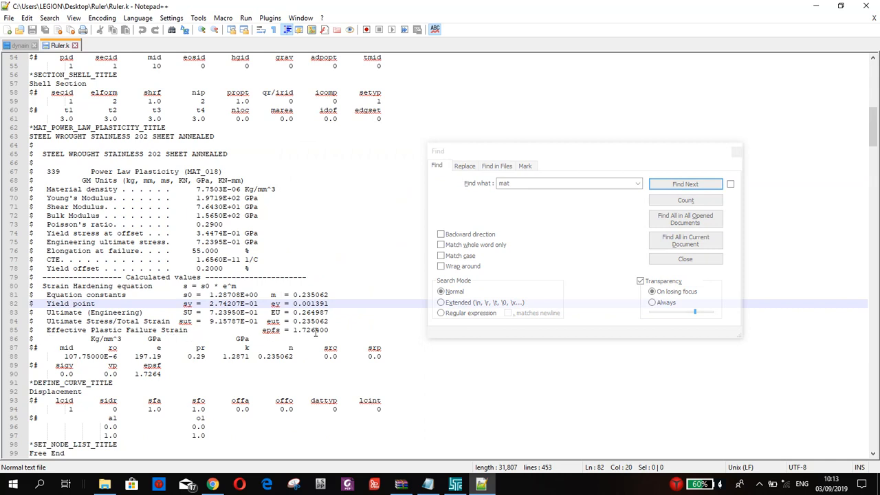
Copy the whole *MAT_POWER_LAW_PLASTICITY_TITLE block from Ruler.k into dynain directly below *KEYWORD, adding a line break after it.
left_click_drag(334, 331, 8, 146)
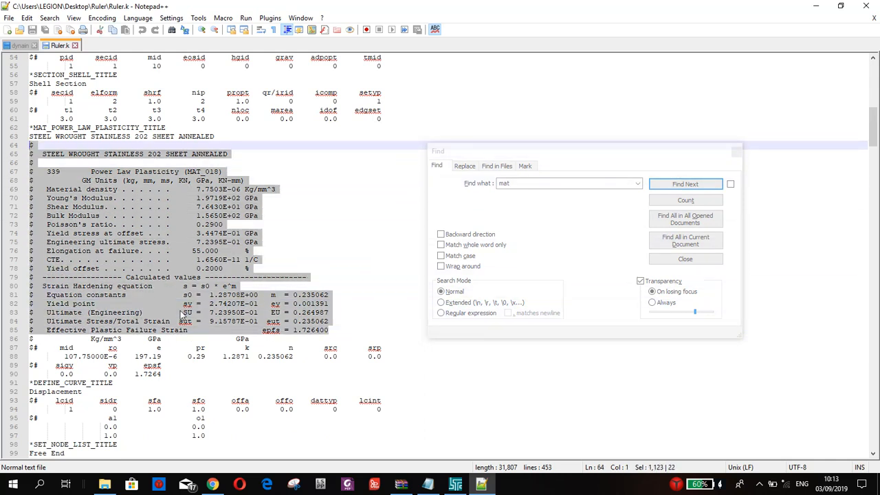
left_click_drag(115, 379, 29, 128)
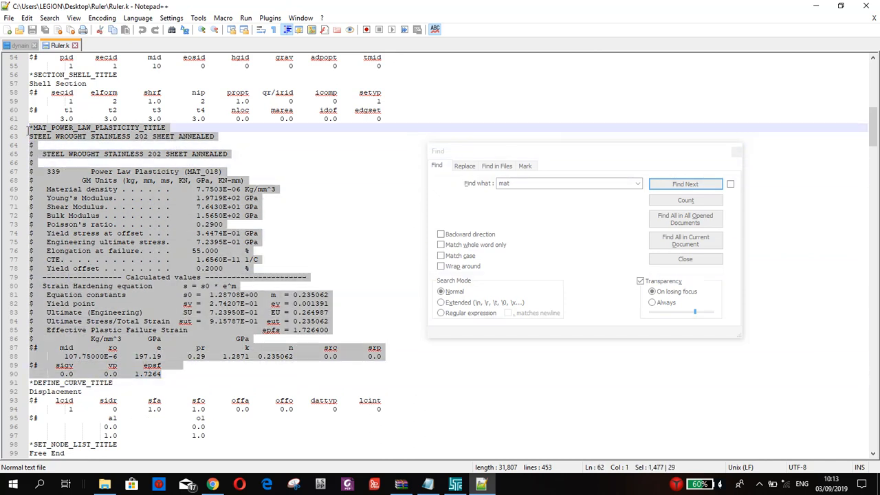
left_click(19, 45)
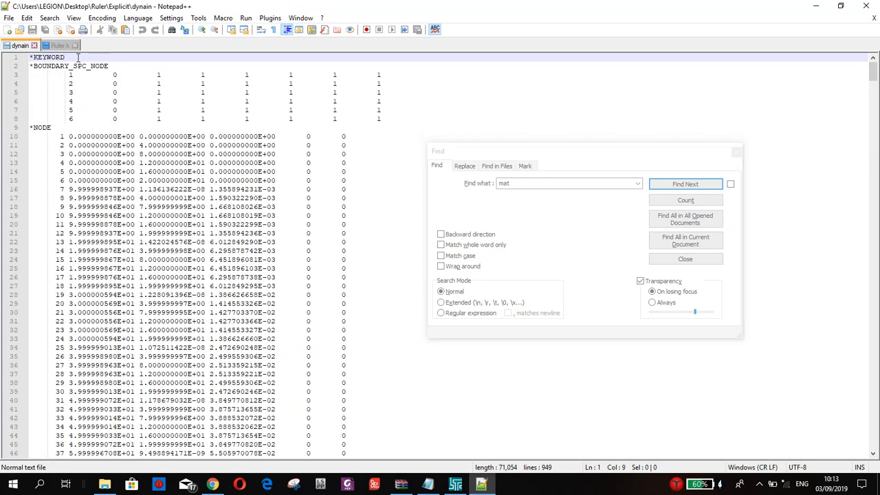
key("Return")
key("ctrl+v")
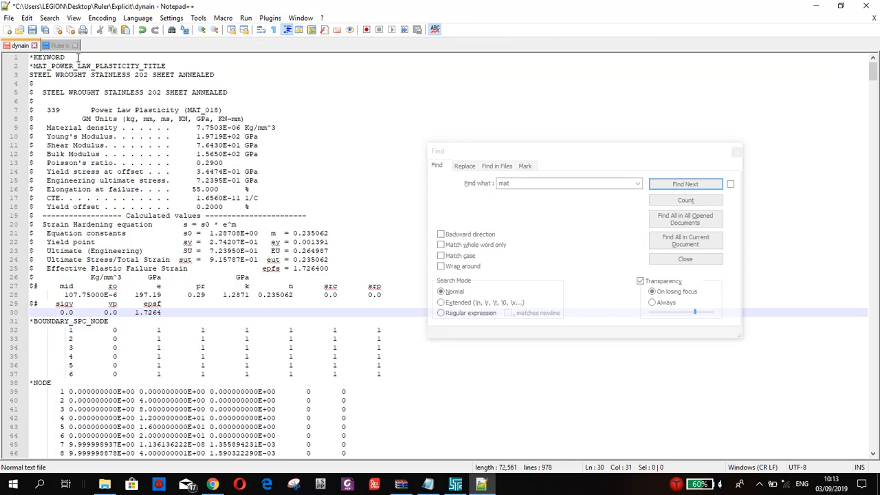
key("Return")
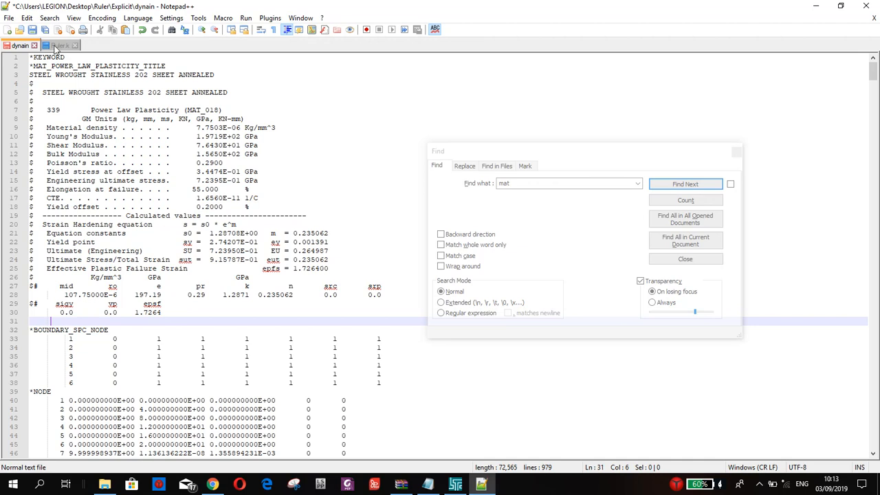
Search backward through Ruler.k for "section" to locate the shell section definition.
left_click(59, 45)
left_click(476, 187)
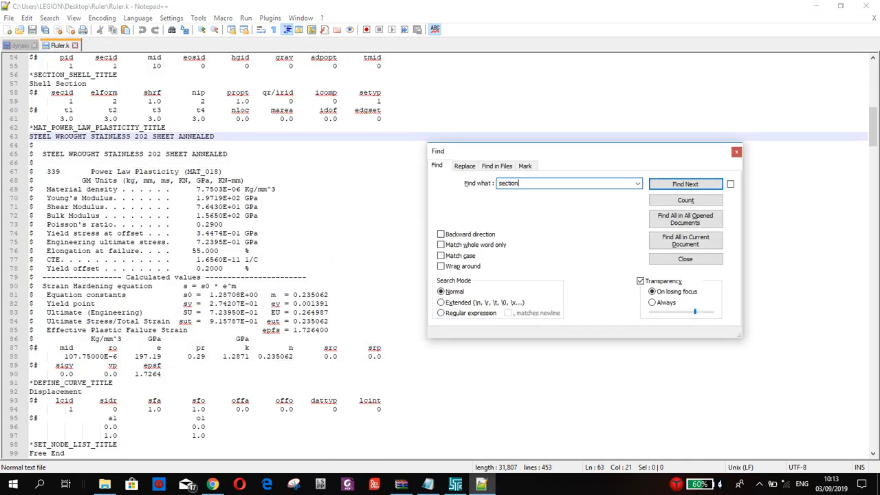
key("Return")
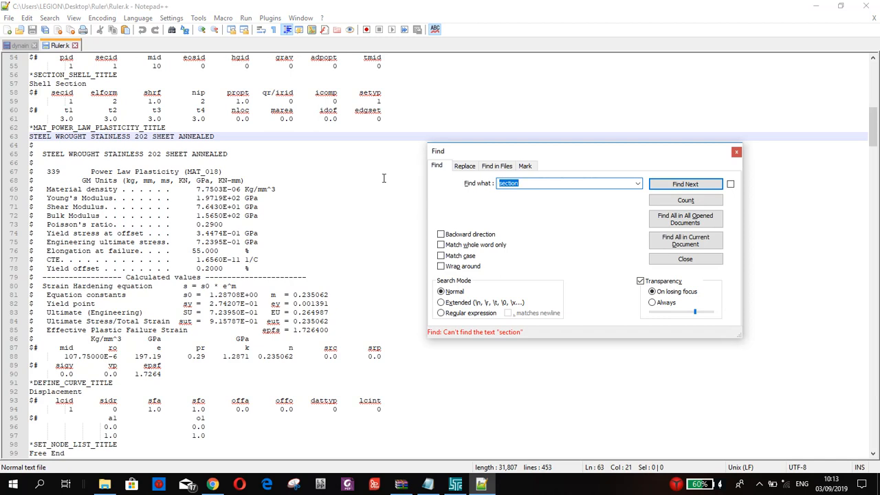
left_click(461, 234)
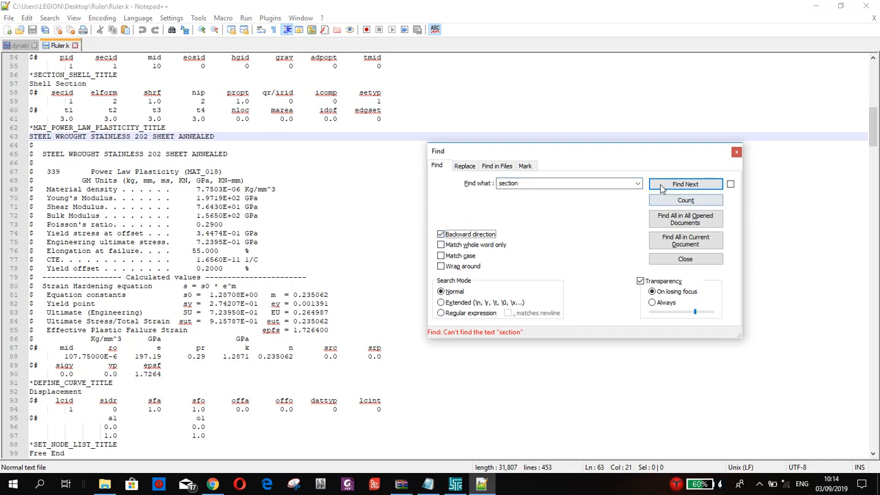
left_click(685, 183)
left_click(77, 128)
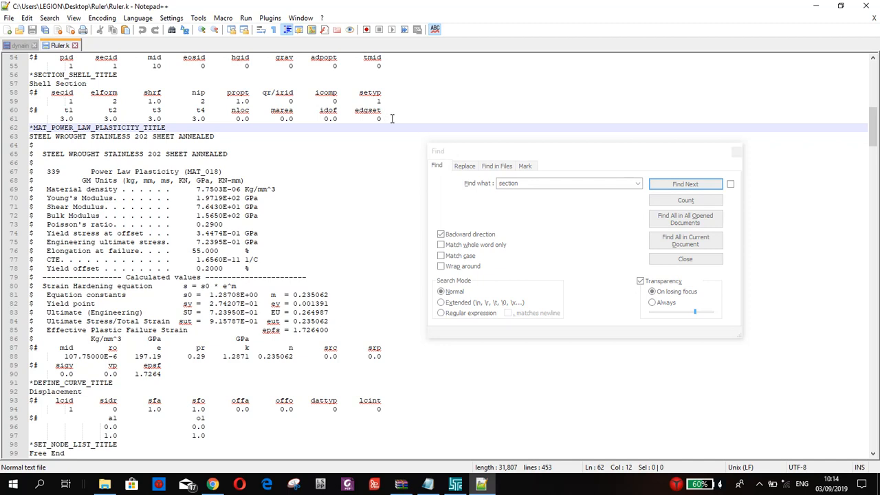
Copy the *SECTION_SHELL_TITLE block from Ruler.k into dynain between *KEYWORD and the material block.
left_click_drag(392, 119, 2, 77)
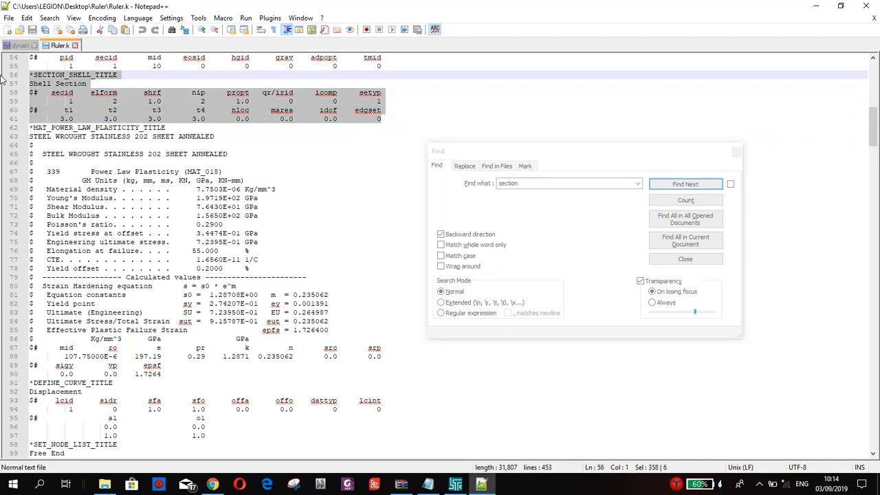
left_click(20, 46)
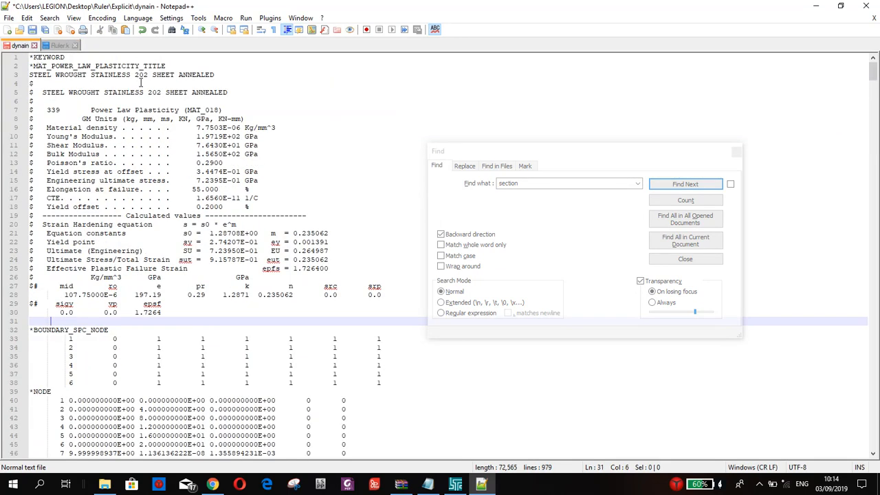
left_click(169, 66)
left_click(156, 57)
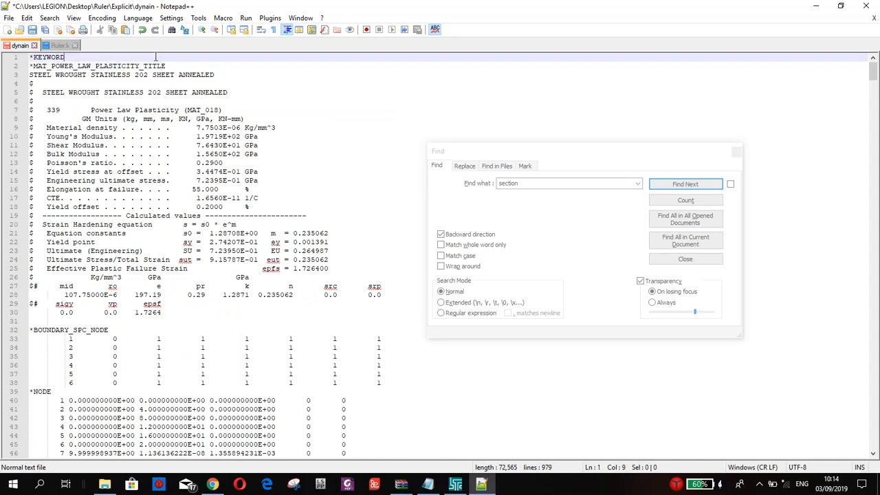
key("Return")
type("*SECTION_SHELL_TITLE Shell Section $#   secid    elform      shrf       nip     propt   qr/irid     icomp     setyp          1         2       1.0         2       1.0         0         0         1 $#      t1        t2        t3        t4      nloc     marea      idof    edgeset        3.0       3.0       3.0       3.0       0.0       0.0       0.0         0")
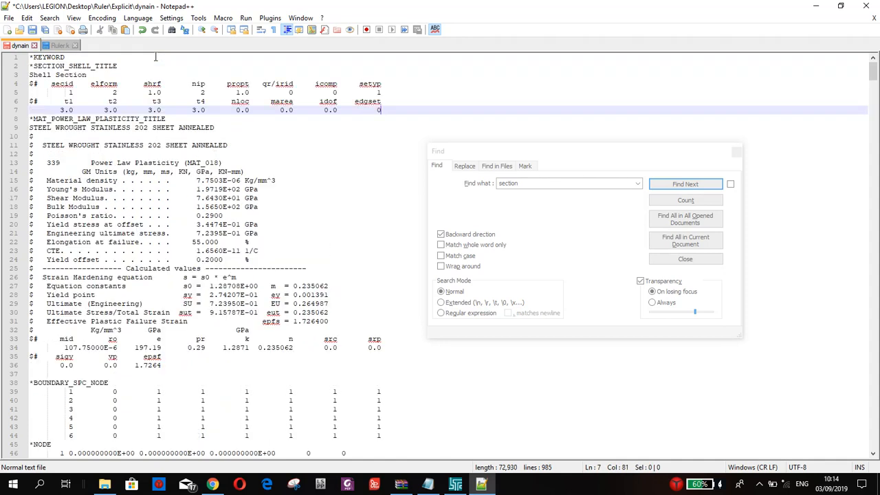
Check the secid value of the pasted shell section and the mid value of the pasted material in dynain.
double_click(70, 93)
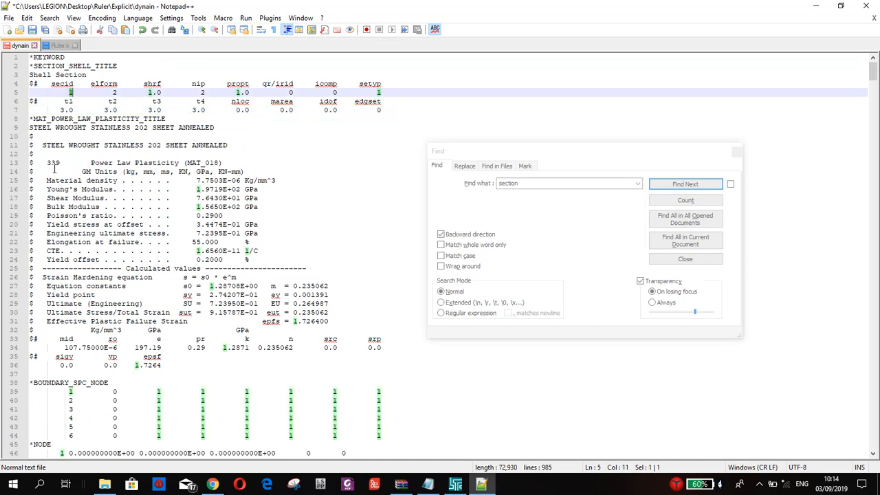
left_click(71, 347)
double_click(71, 347)
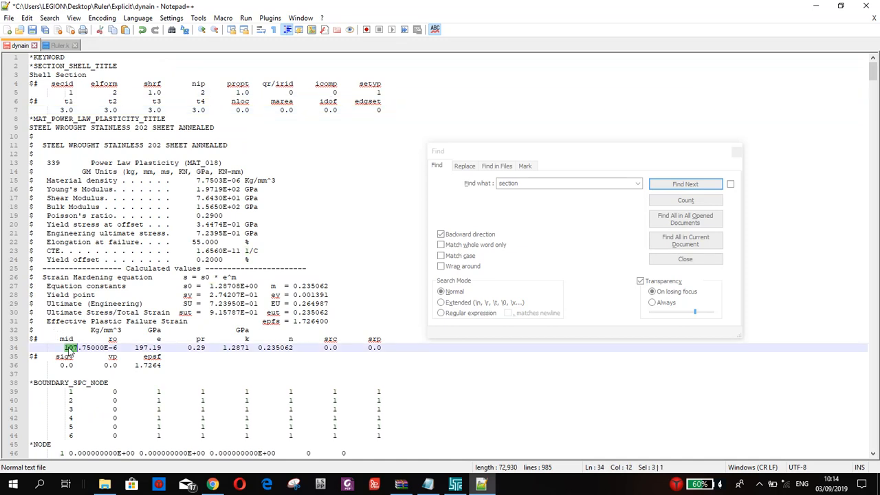
Turn off the backward direction and search dynain for "part".
left_click(508, 276)
left_click(480, 246)
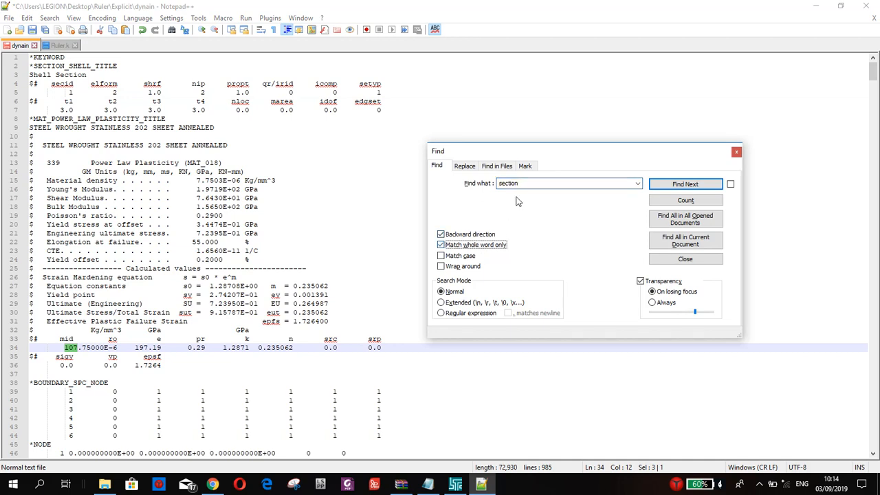
left_click(472, 247)
left_click(474, 236)
left_click_drag(535, 185, 485, 189)
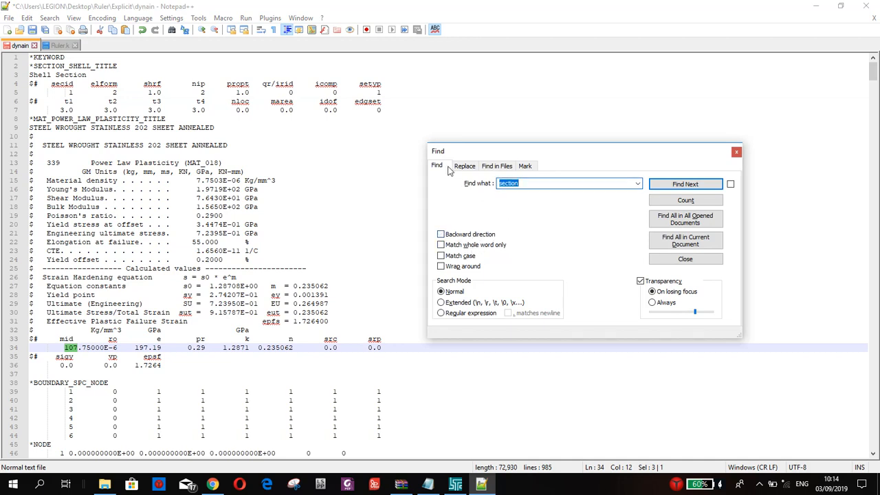
type("part")
key("Return")
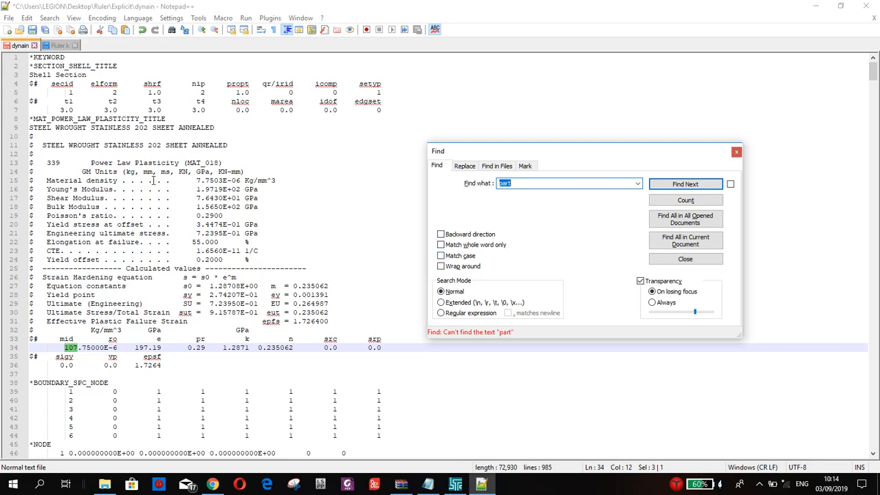
Look through dynain's node data and the pasted section and material blocks for a part definition.
left_click(131, 153)
scroll(131, 154, "down", 18)
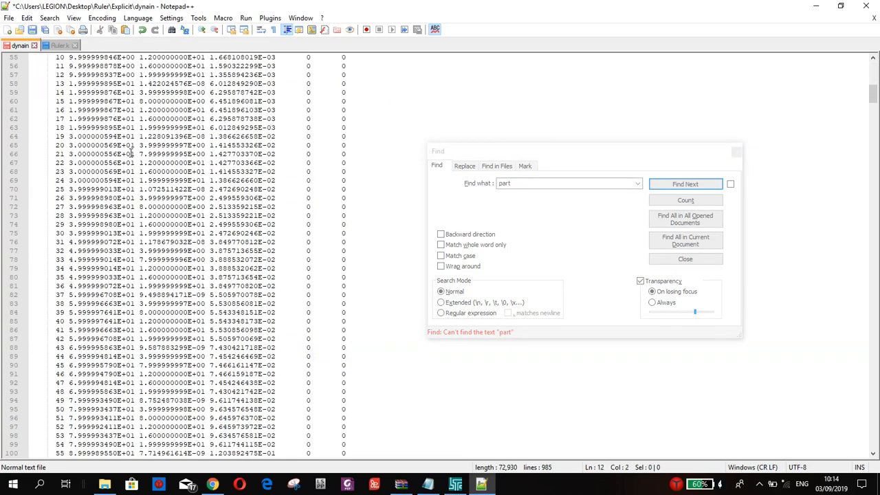
left_click_drag(873, 95, 715, 119)
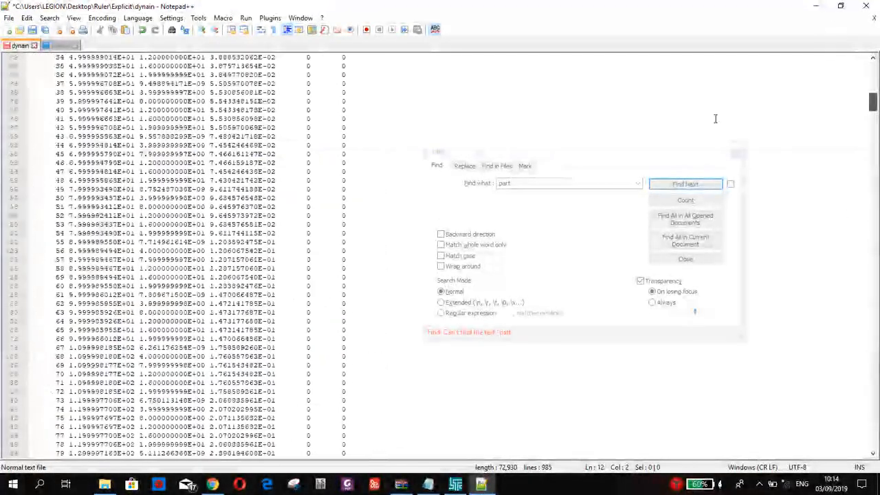
left_click(592, 200)
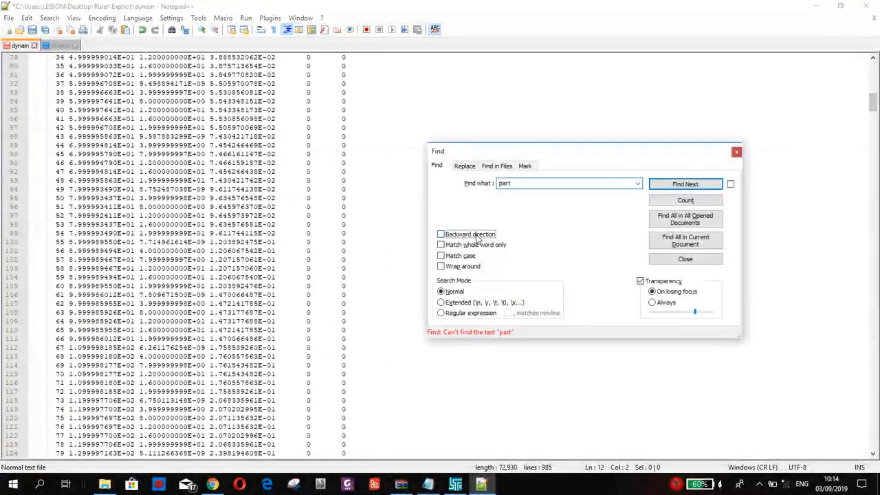
left_click(440, 233)
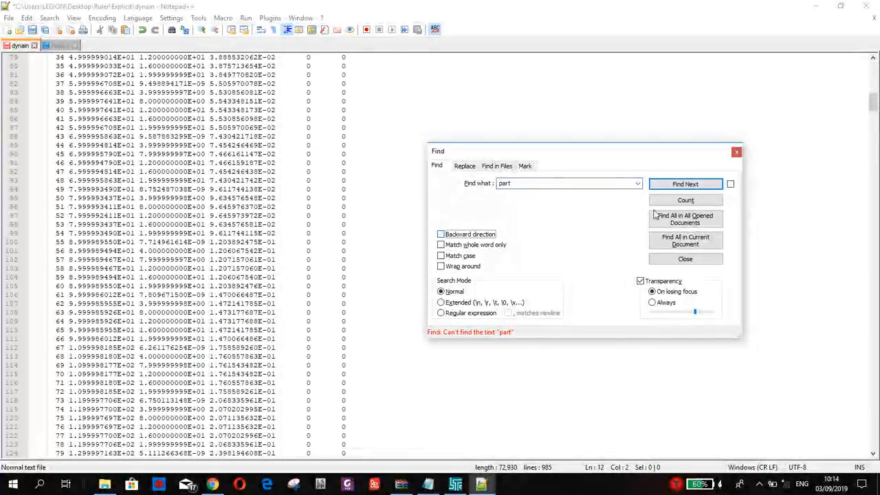
left_click_drag(617, 184, 380, 183)
left_click(338, 165)
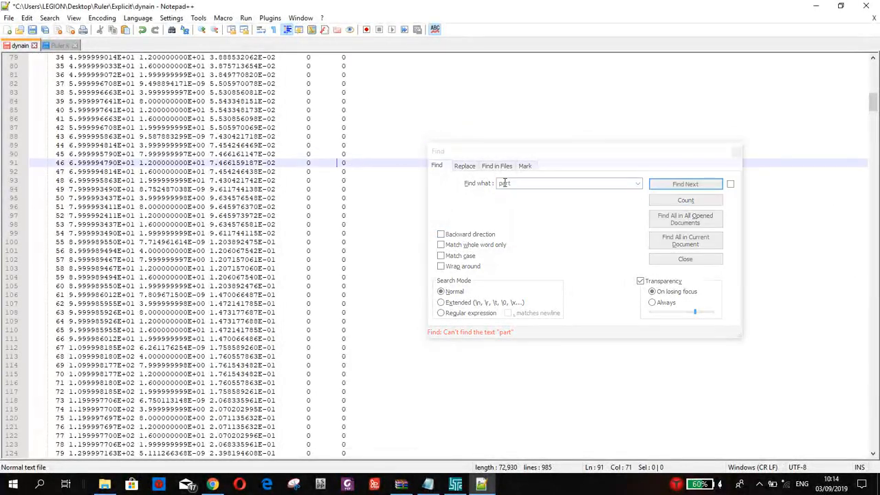
left_click(304, 135)
left_click_drag(871, 112, 871, 81)
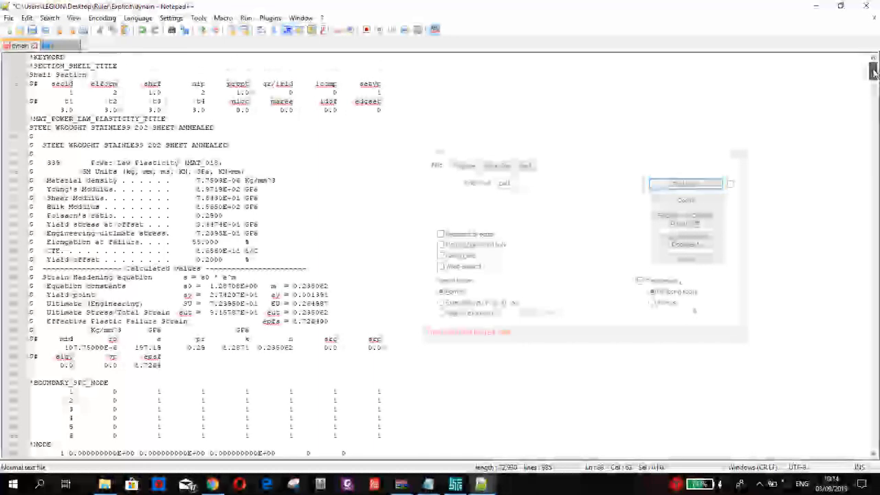
left_click(192, 242)
scroll(196, 244, "down", 6)
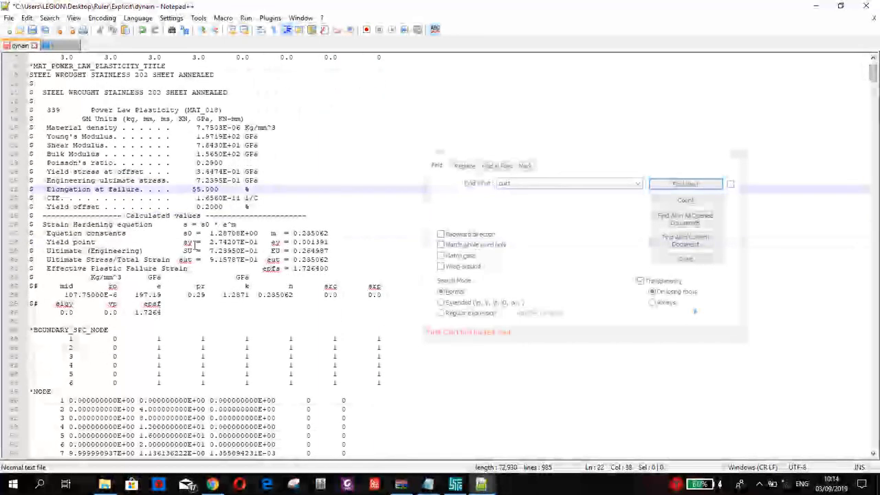
scroll(197, 246, "up", 5)
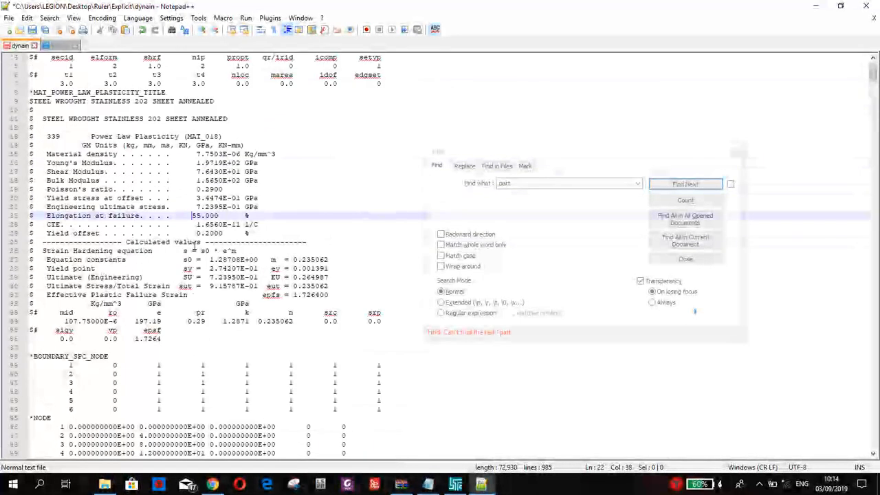
scroll(193, 240, "up", 1)
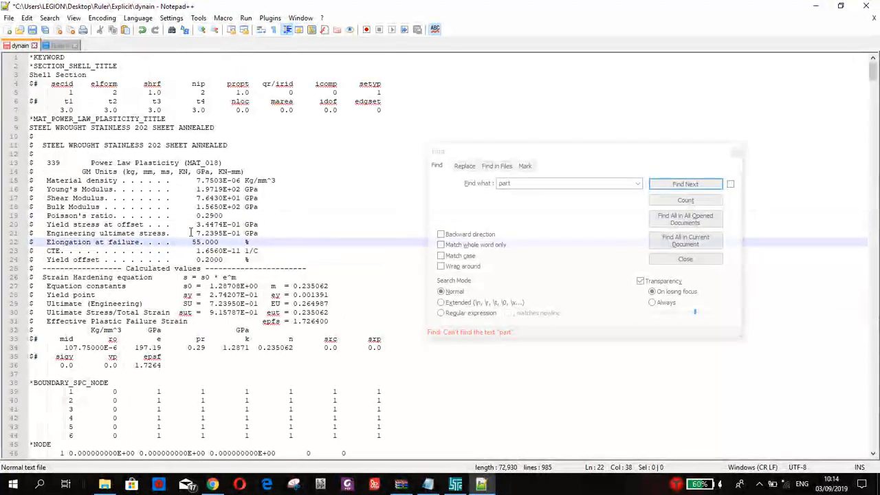
Save the edited dynain file, switch to File Explorer and open the Explicit folder.
left_click(32, 31)
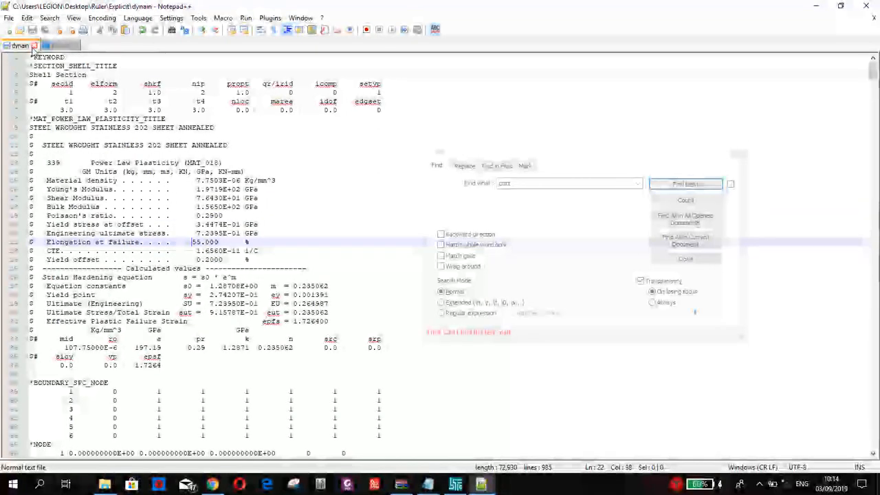
left_click(105, 485)
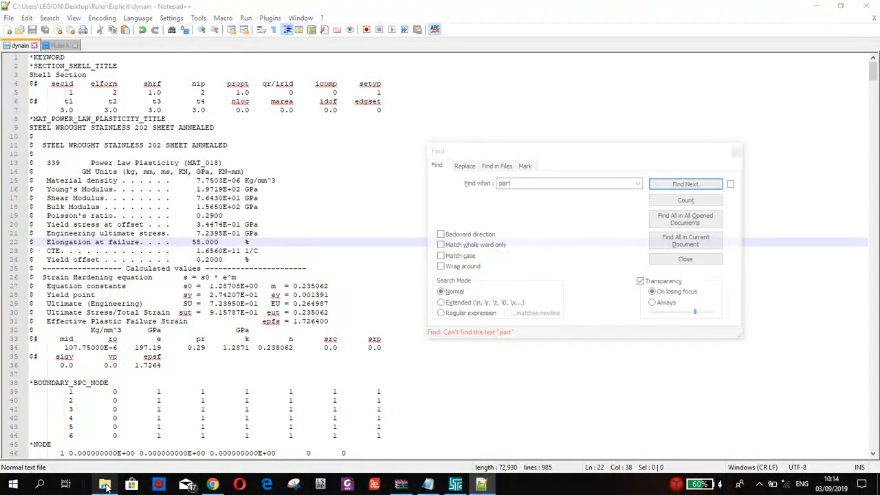
left_click(619, 123)
double_click(619, 123)
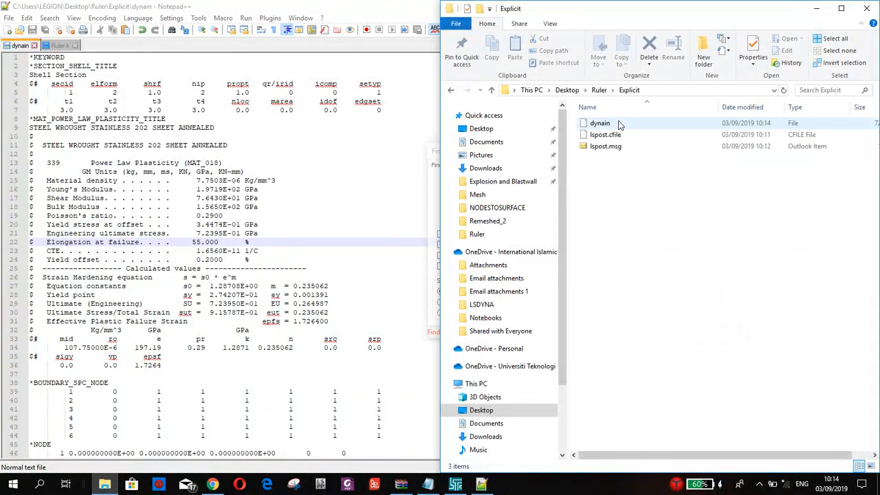
Switch to LS-PrePost and import dynain from the Explicit folder as an LS-DYNA keyword file, closing the reader messages.
right_click(592, 125)
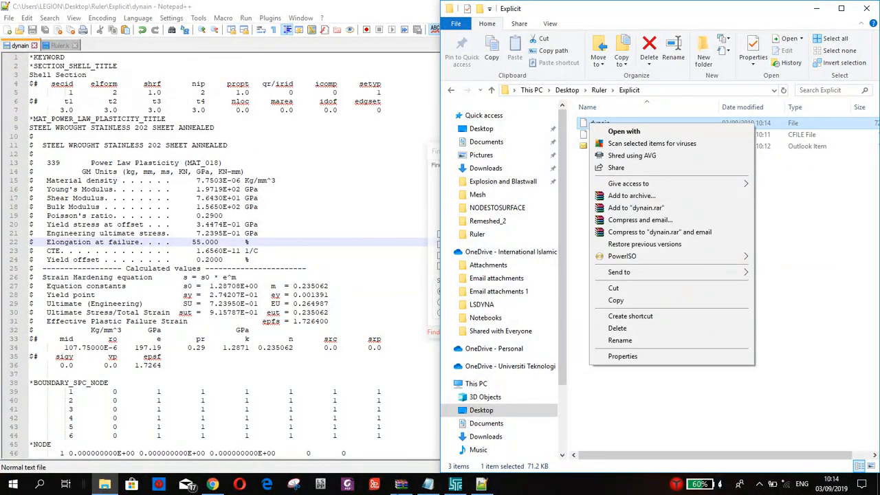
left_click(322, 485)
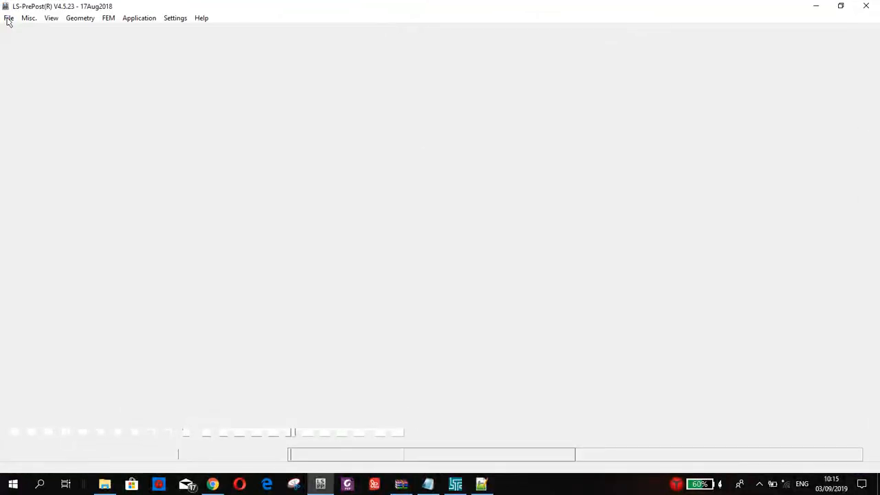
left_click(8, 18)
mouse_move(41, 55)
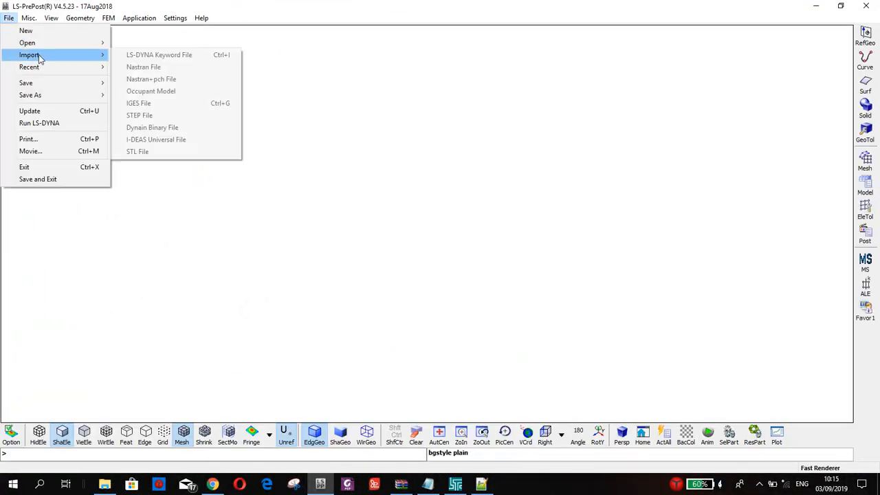
left_click(189, 57)
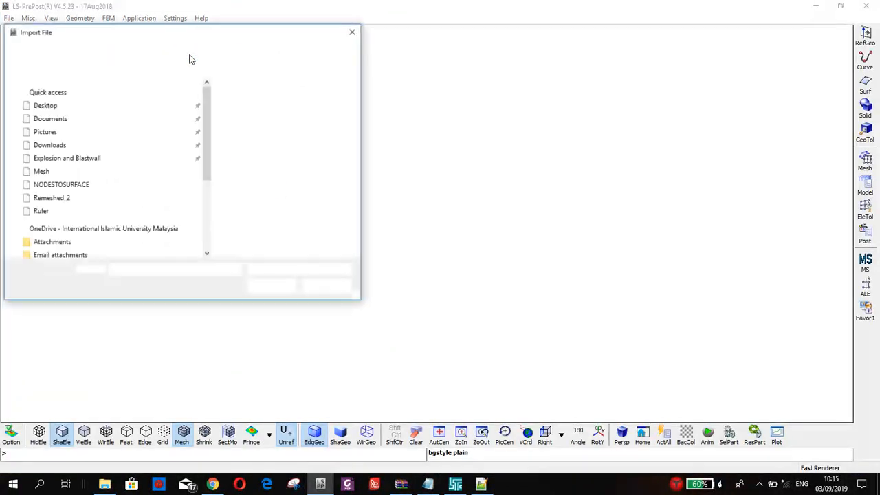
left_click(243, 102)
left_click(272, 286)
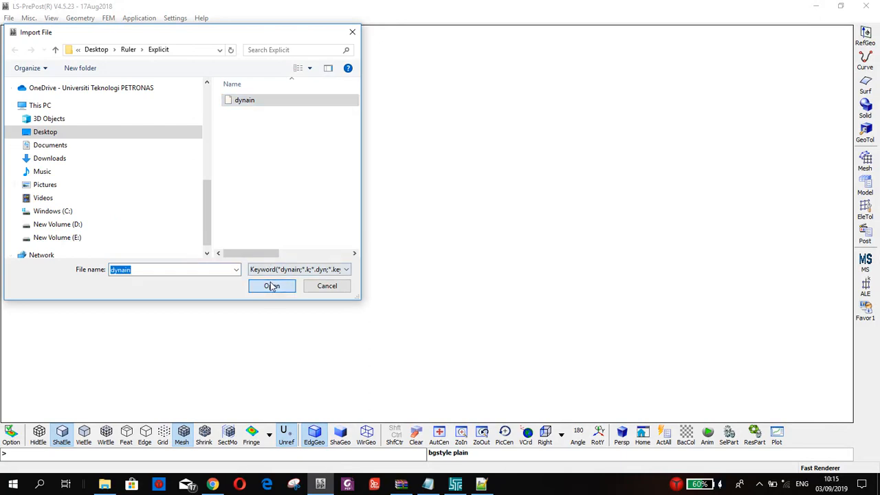
left_click(399, 272)
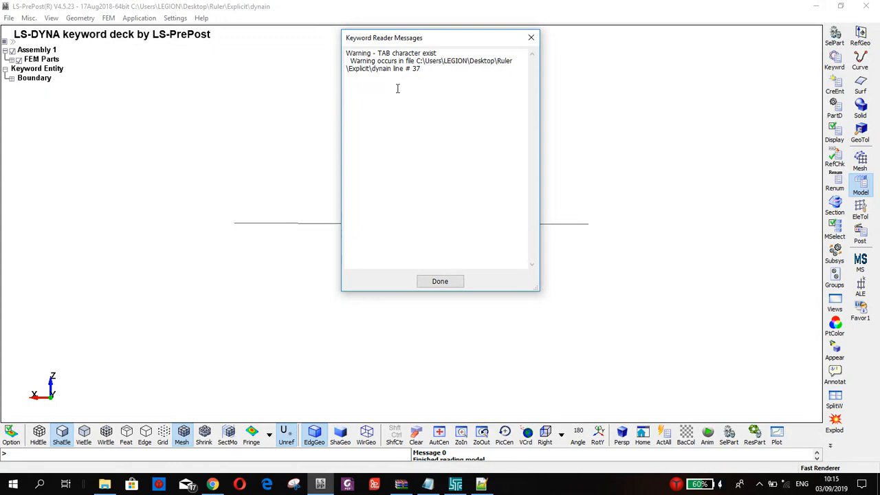
left_click(533, 38)
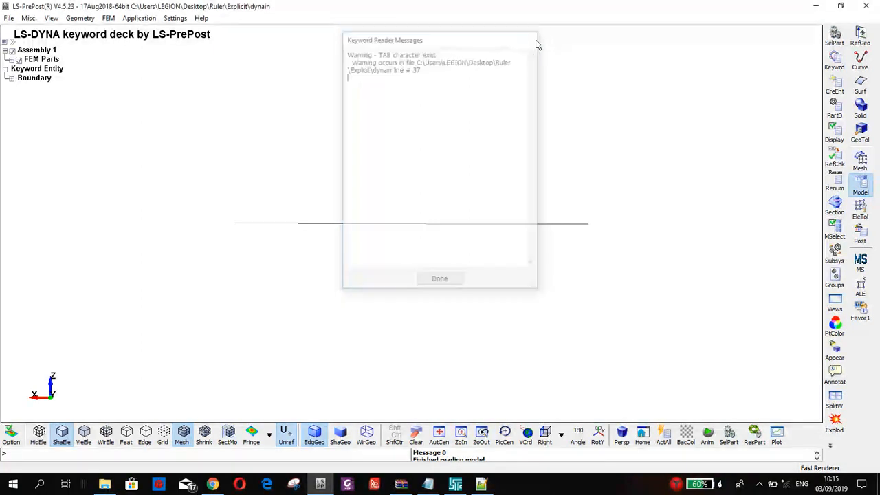
Switch to Notepad++, delete the blank line above *BOUNDARY_SPC_NODE in dynain and save the file.
left_click(482, 485)
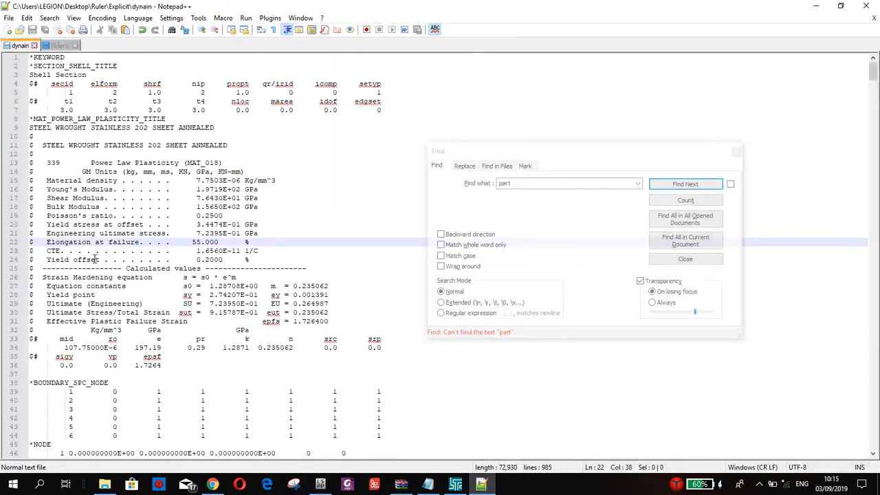
left_click(61, 392)
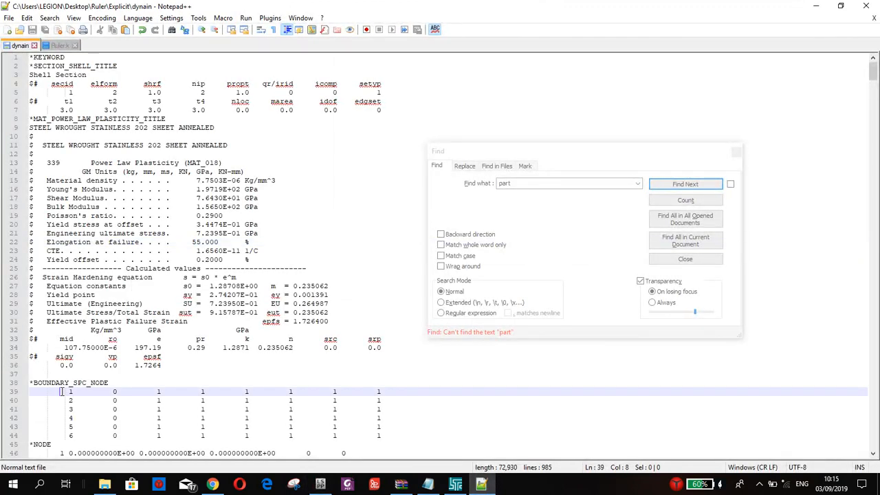
scroll(190, 351, "down", 4)
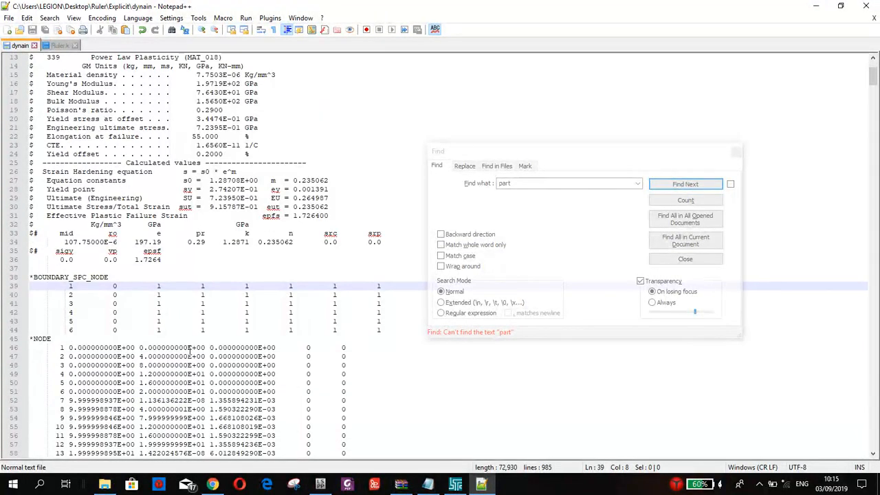
scroll(190, 350, "up", 2)
scroll(190, 351, "up", 1)
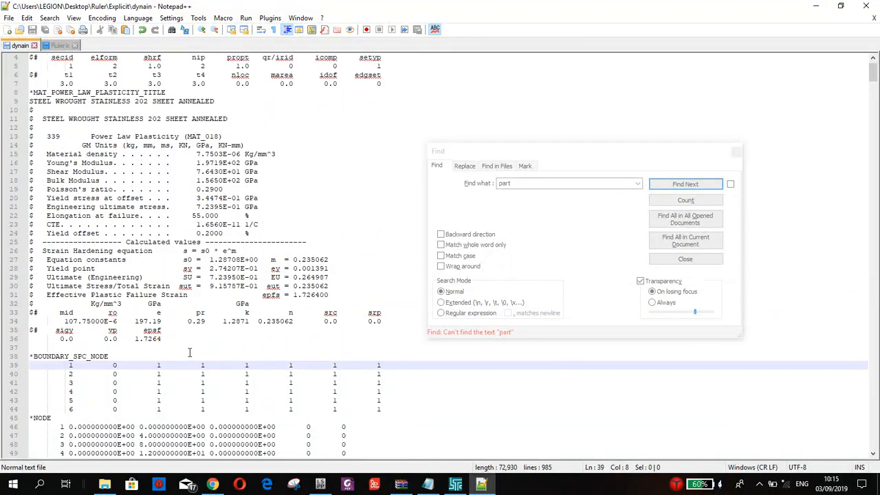
left_click(80, 348)
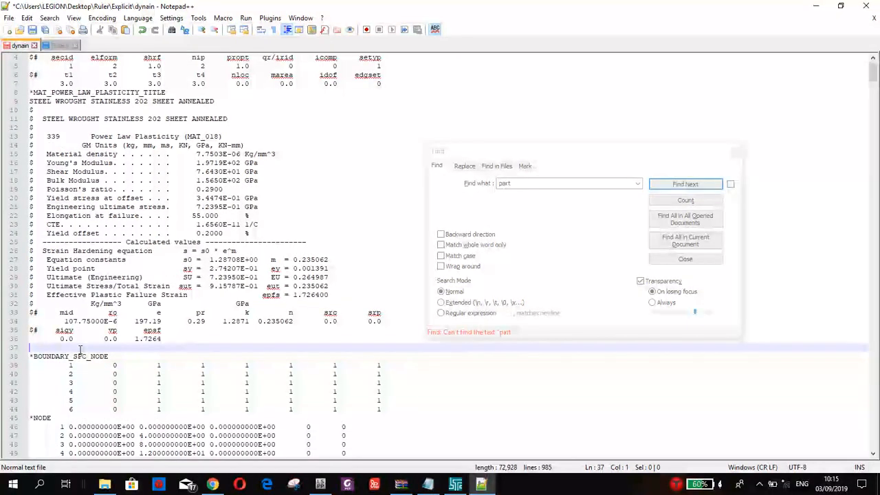
key("BackSpace")
key("BackSpace")
key("BackSpace")
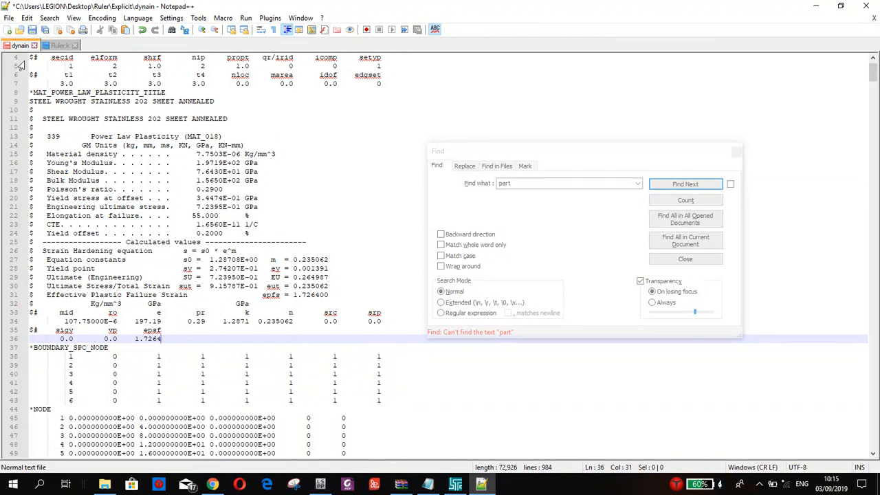
left_click(32, 30)
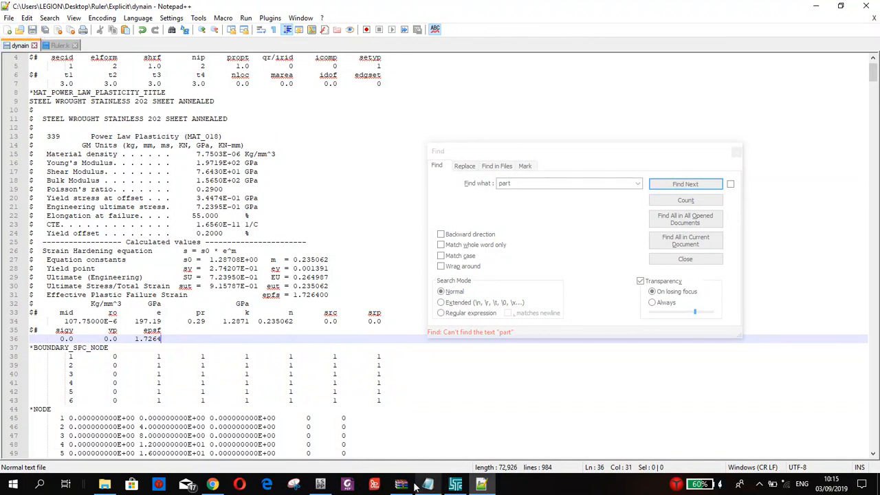
Switch back to LS-PrePost and start a new session, closing all existing models.
left_click(320, 485)
left_click(9, 18)
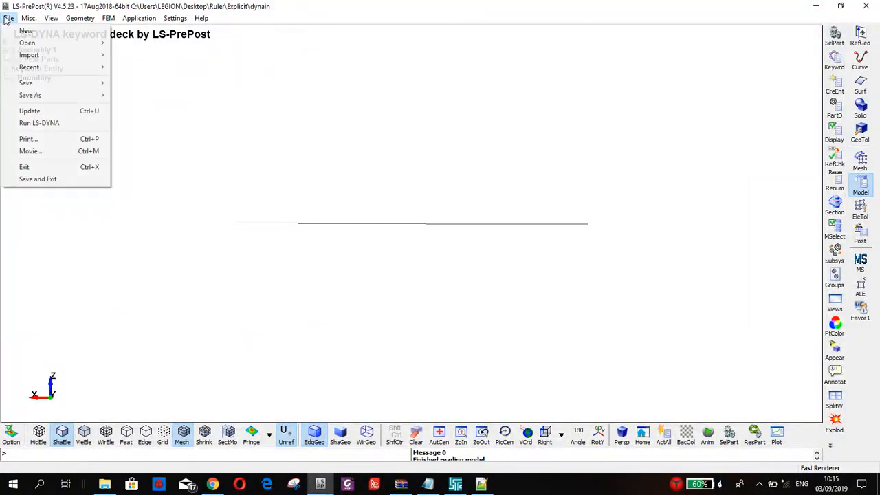
left_click(22, 30)
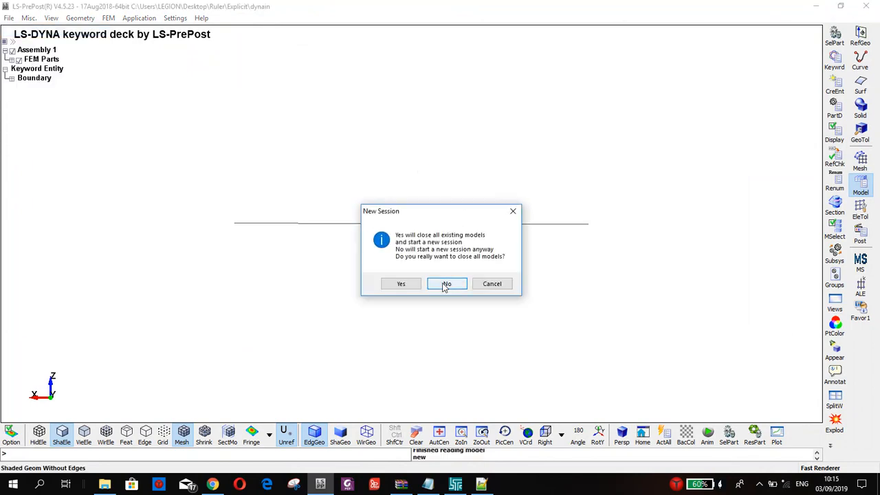
left_click(402, 284)
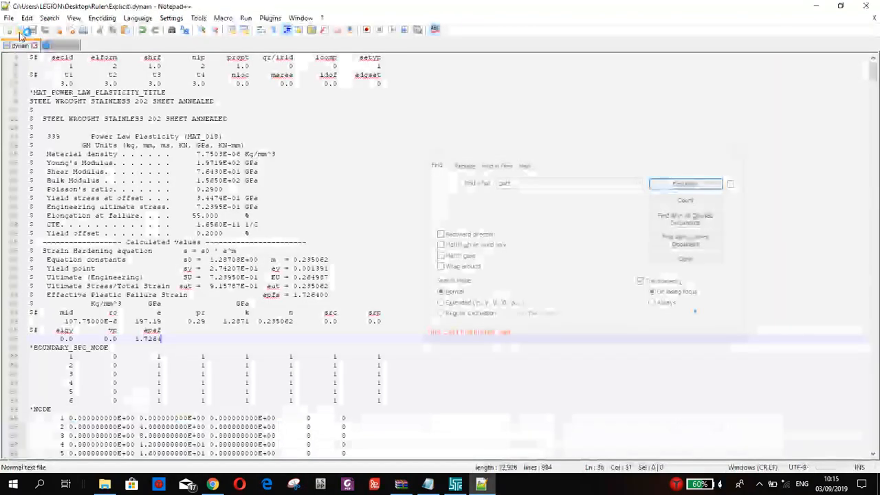
left_click(9, 18)
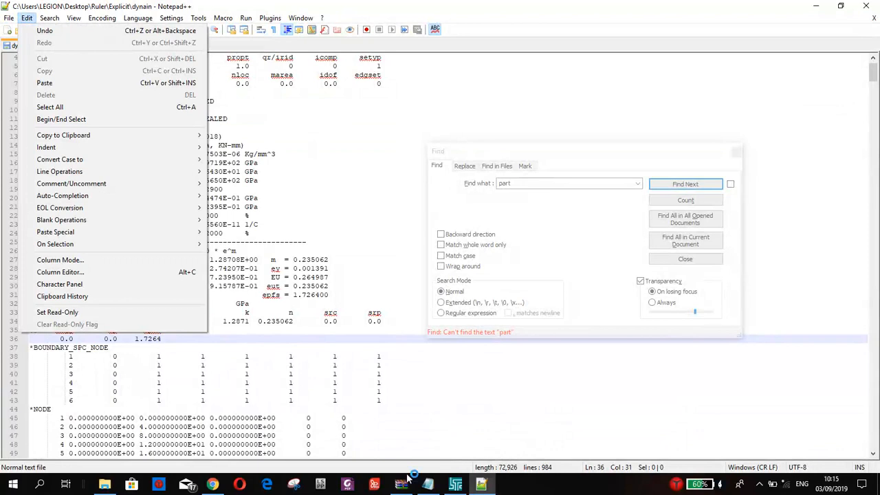
Return to the new LS-PrePost session and import the corrected dynain file as an LS-DYNA keyword file.
left_click(322, 485)
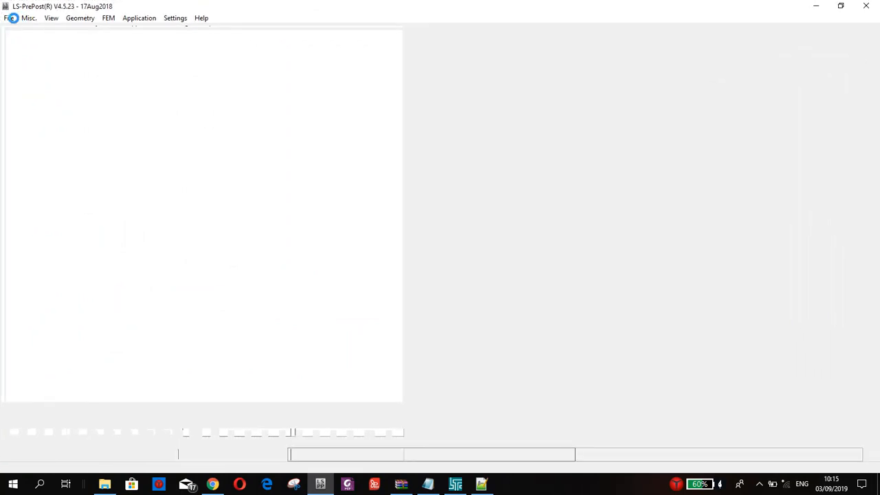
left_click(12, 18)
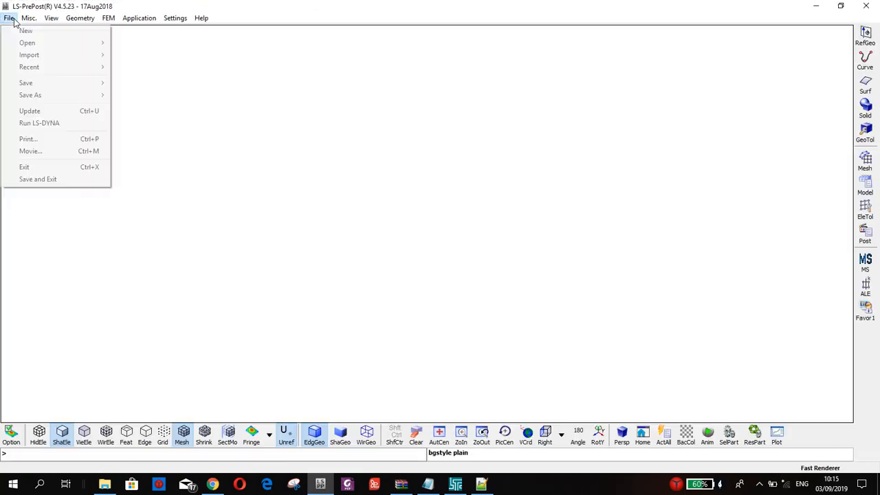
mouse_move(29, 55)
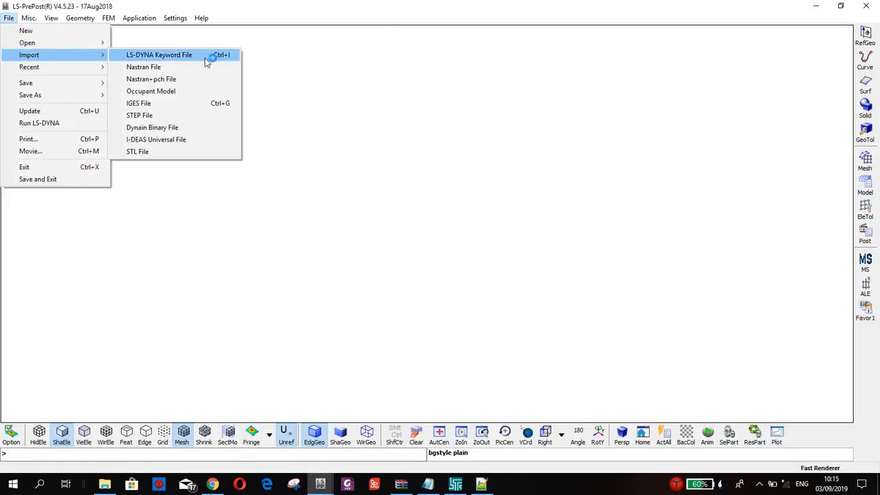
left_click(205, 57)
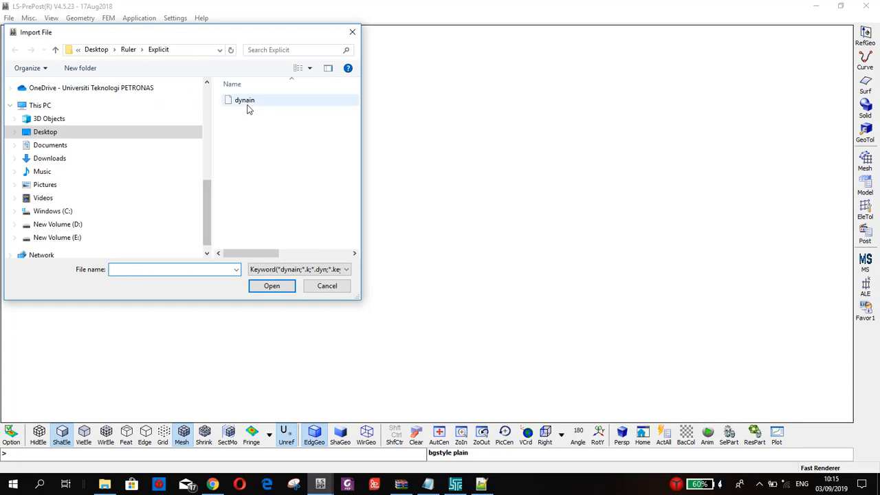
left_click(245, 101)
left_click(271, 286)
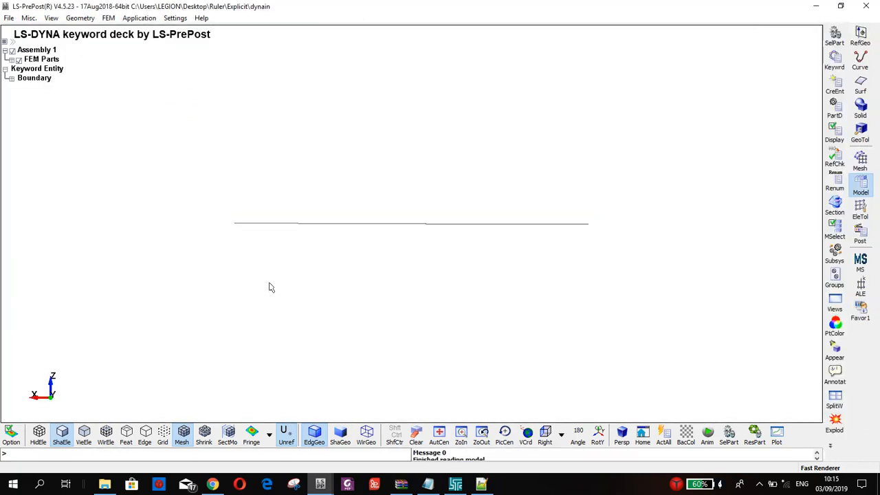
Inspect the imported ruler in an angled view and check the model's keyword list for material and section entries.
scroll(377, 201, "up", 2)
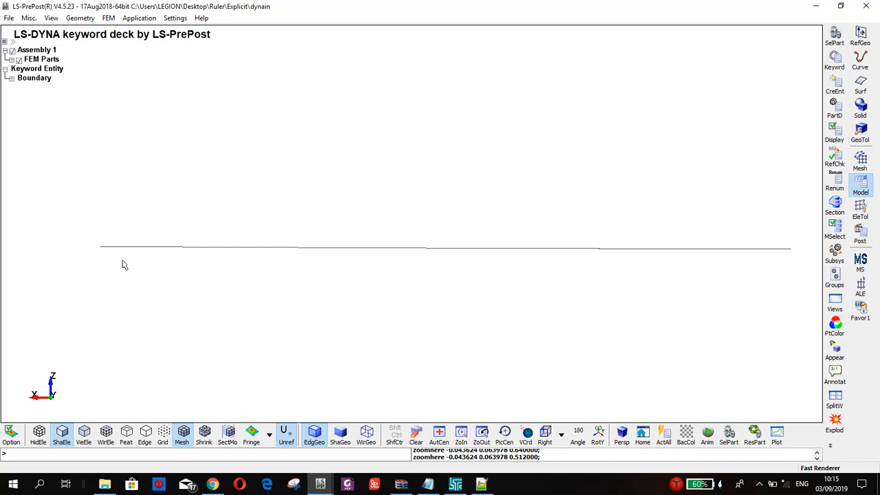
left_click_drag(388, 186, 439, 200)
scroll(438, 199, "up", 2)
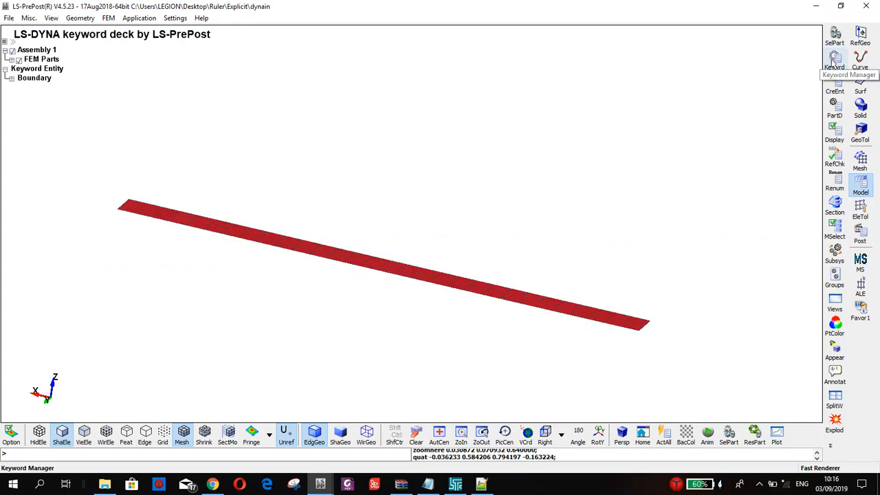
left_click(834, 62)
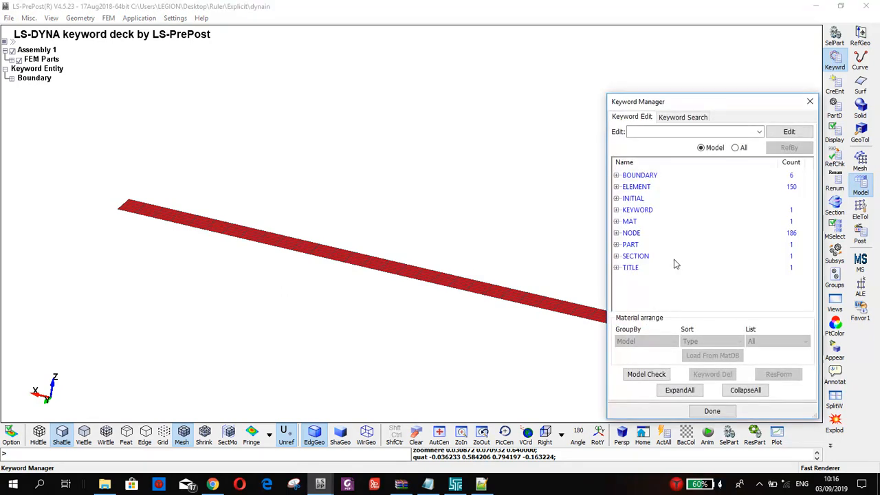
left_click(630, 222)
left_click(643, 257)
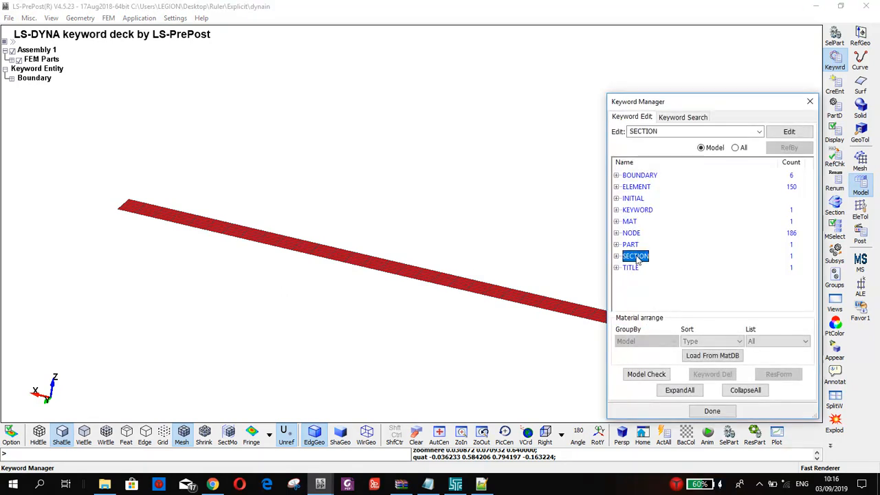
Open the model's auto-created PART definition and set its title to "Ruler Deformed".
double_click(632, 246)
double_click(648, 257)
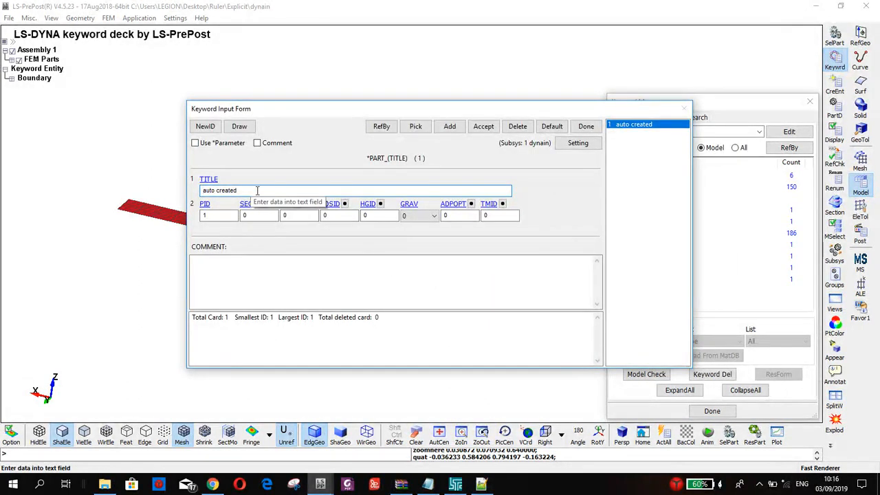
left_click(251, 193)
type("Ruler")
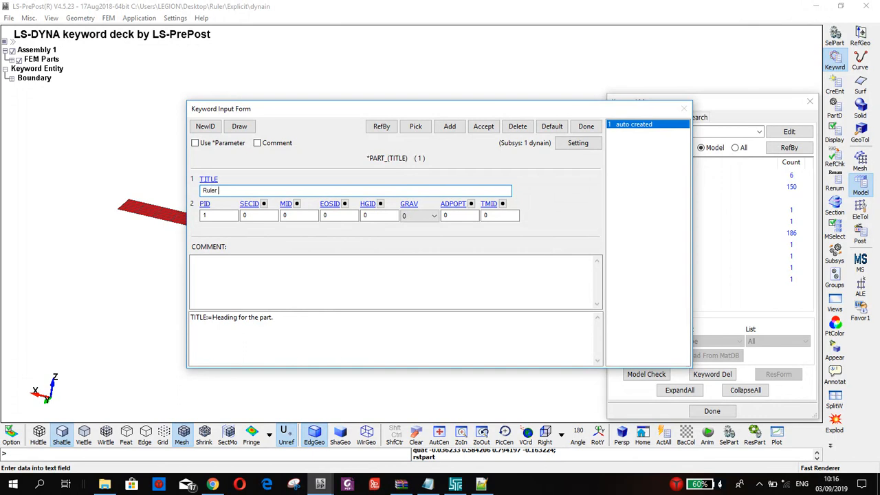
type(" Bent")
key("BackSpace")
key("BackSpace")
key("BackSpace")
key("BackSpace")
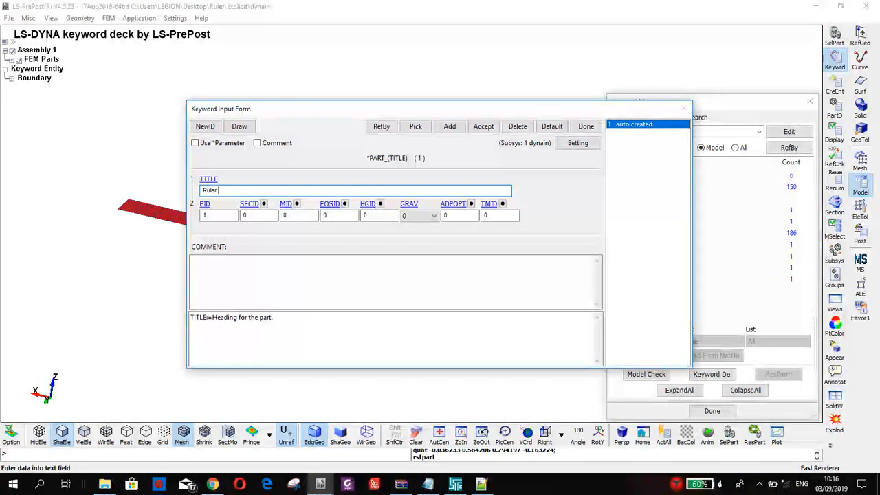
type("Deformed")
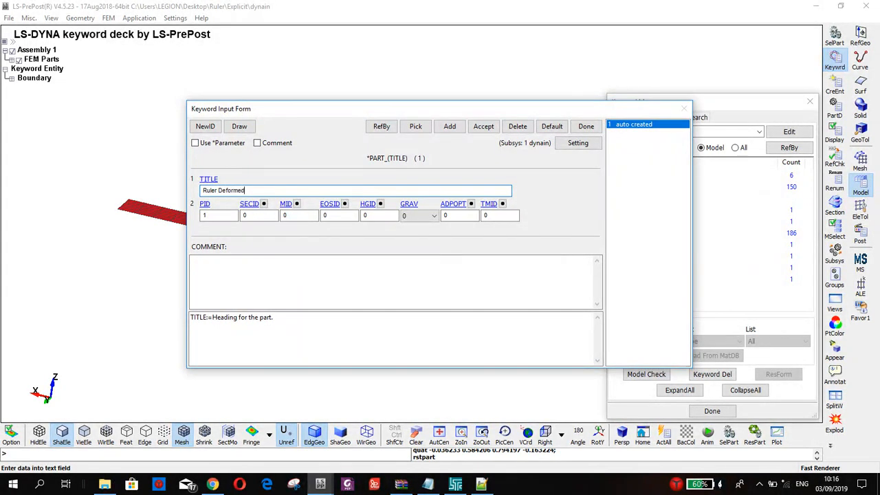
Link the part to Shell Section 1 and material 10, STEEL WROUGHT STAINLESS 202, and accept the part definition.
left_click(261, 203)
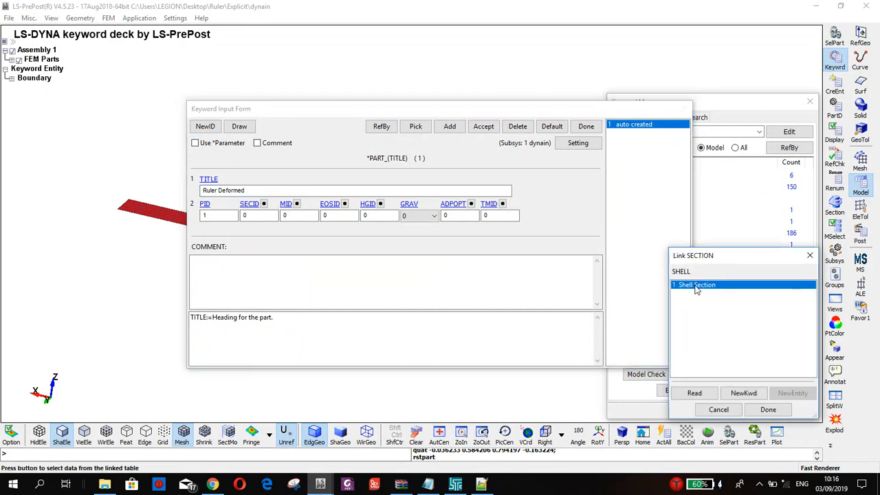
double_click(731, 287)
left_click(285, 204)
double_click(732, 286)
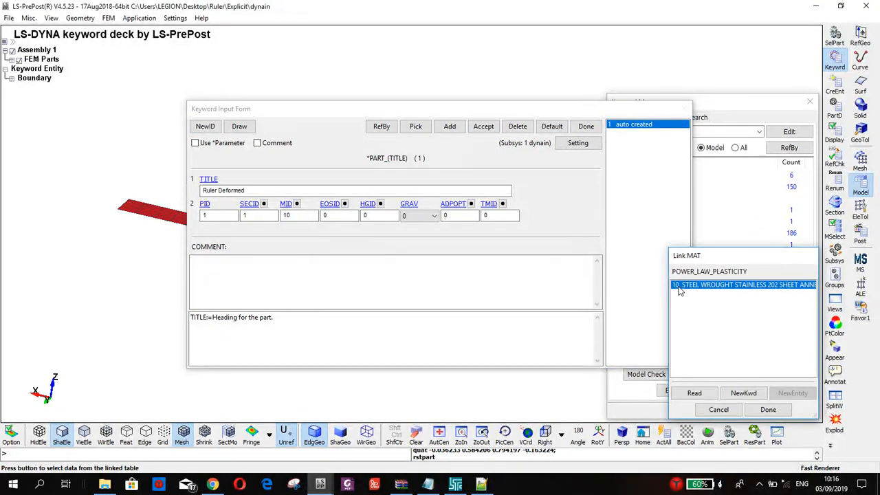
left_click(485, 128)
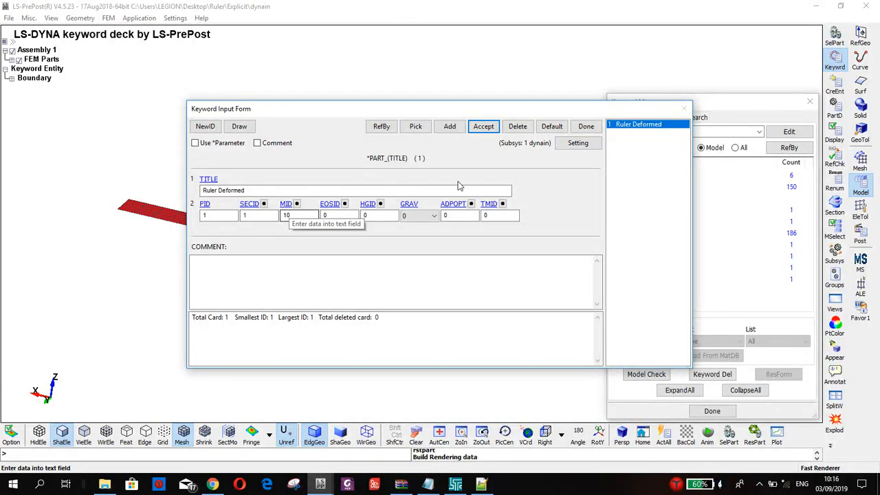
left_click(484, 127)
left_click(586, 127)
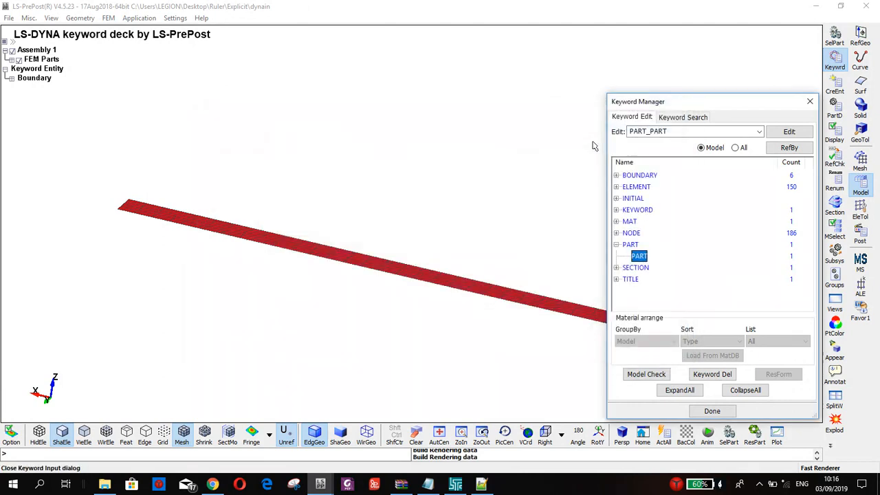
Add a CONTROL_TERMINATION keyword to the model with a termination time (ENDTIM) of 100 and accept it.
left_click(617, 244)
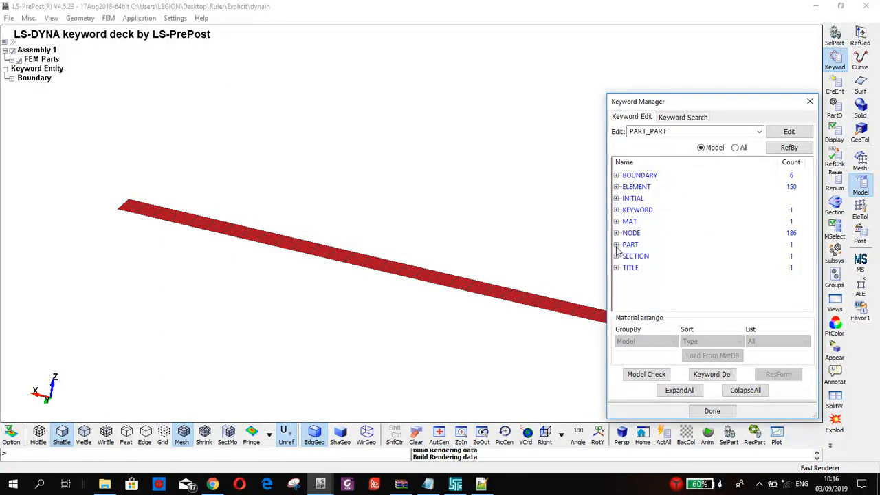
left_click(736, 148)
left_click(617, 175)
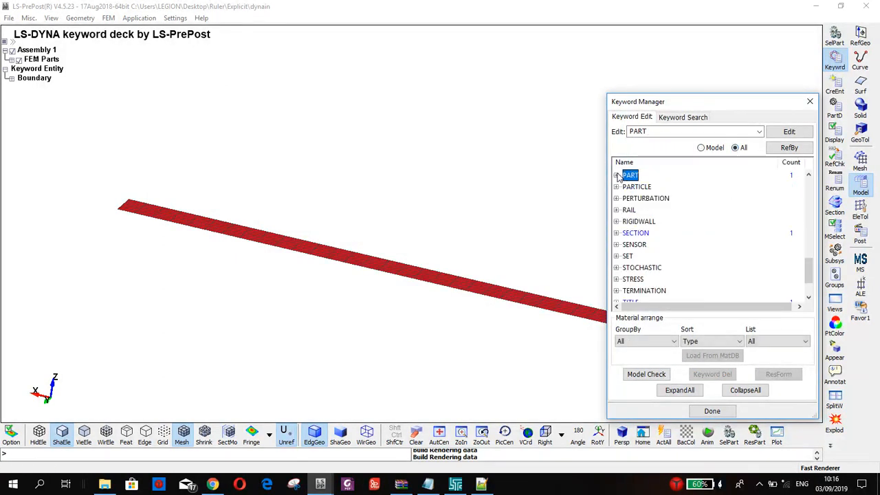
scroll(652, 236, "up", 10)
left_click(647, 257)
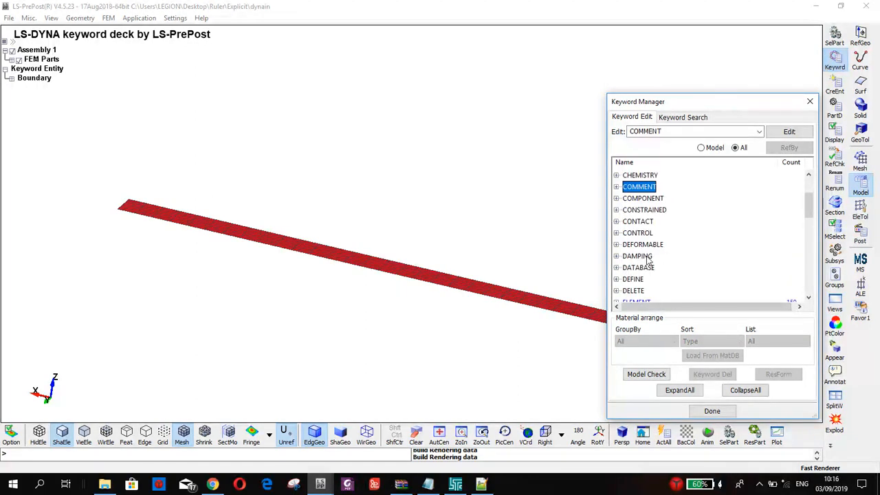
double_click(640, 234)
scroll(656, 257, "down", 12)
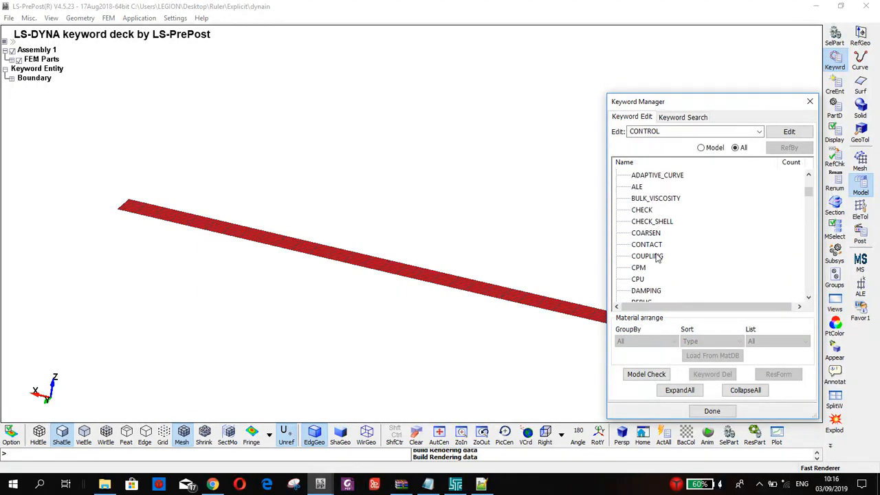
scroll(655, 255, "down", 15)
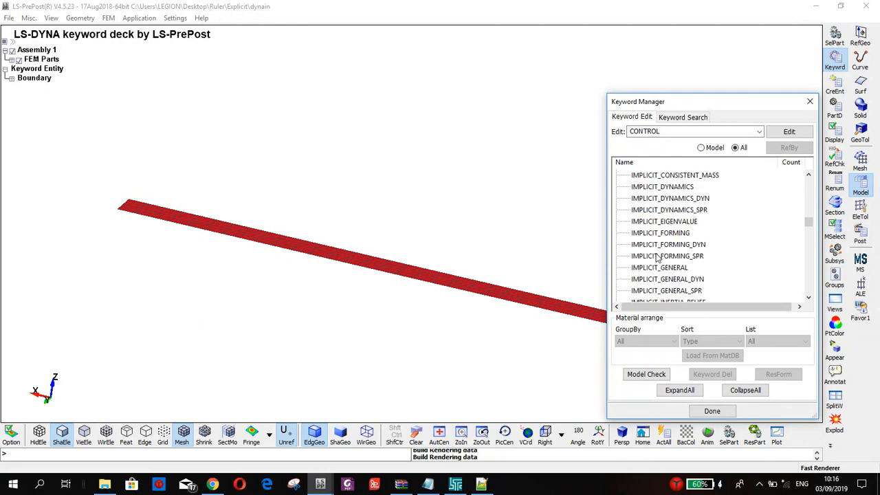
left_click(657, 249)
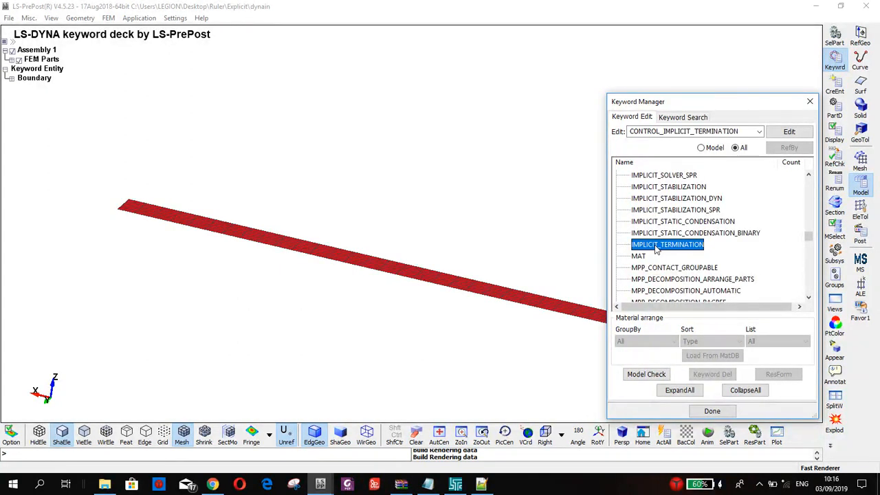
scroll(656, 258, "down", 15)
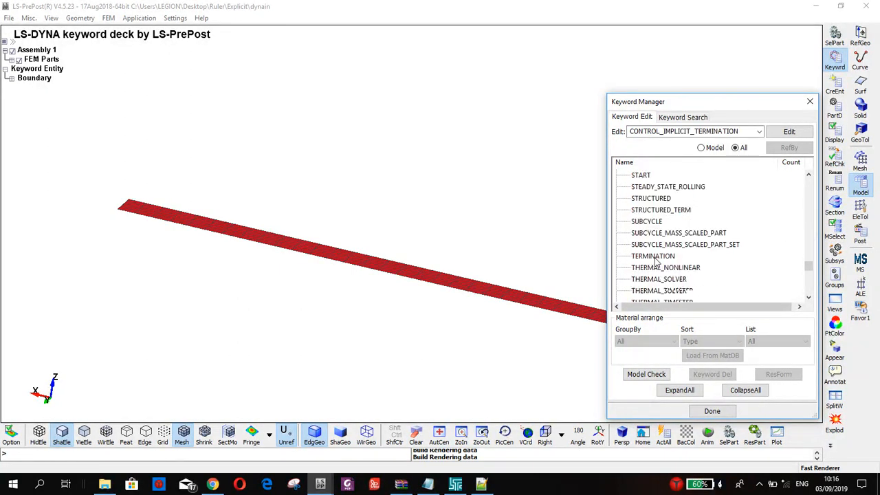
double_click(653, 176)
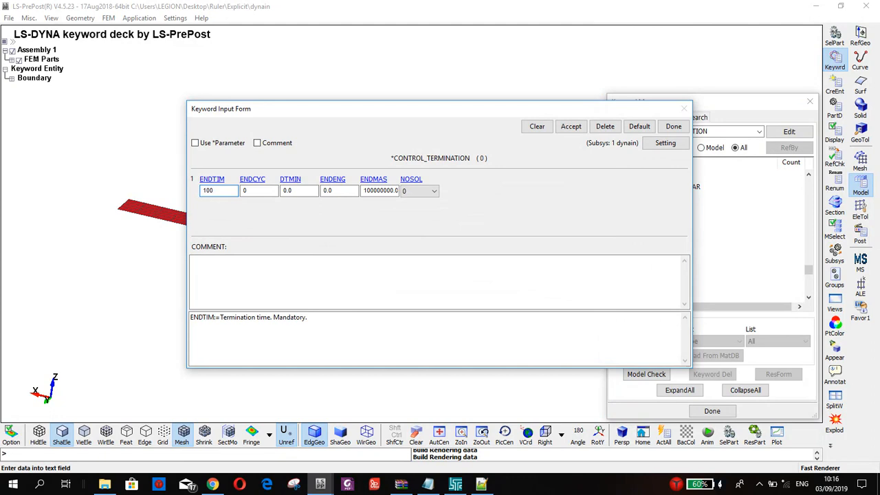
left_click(571, 128)
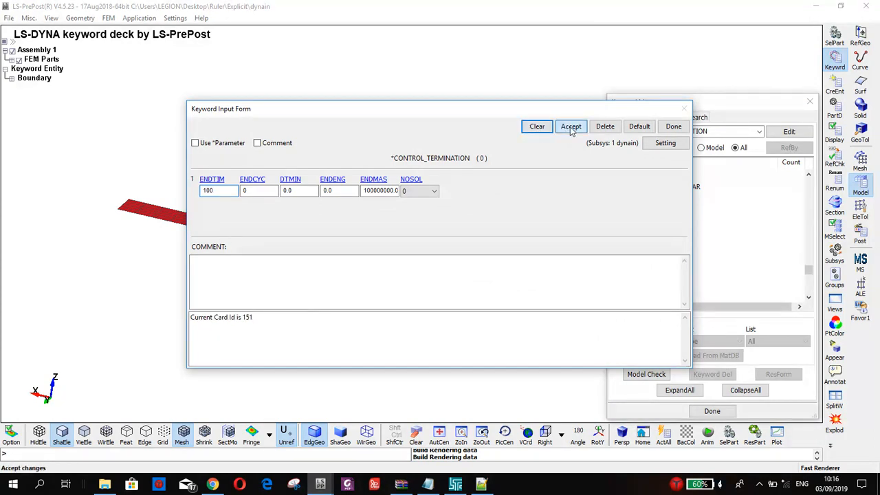
left_click(674, 127)
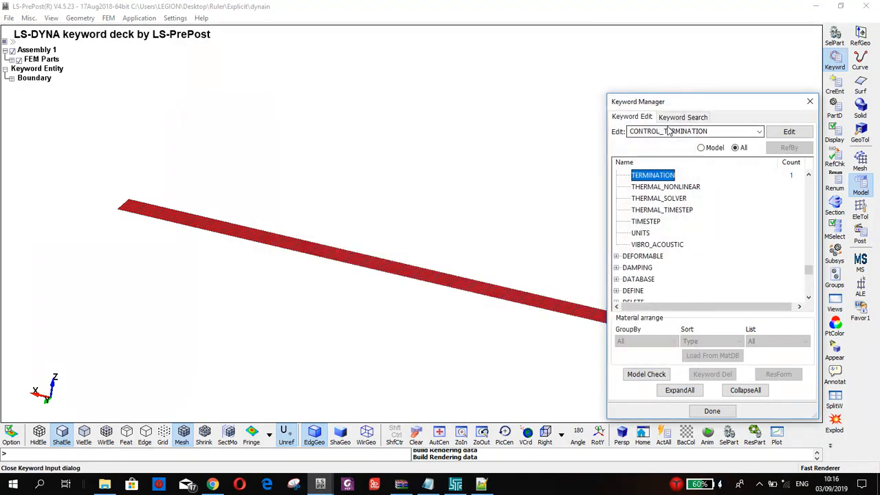
Add a DATABASE_BINARY_D3PLOT keyword with an output interval (DT) of 0.1 and accept it.
double_click(637, 278)
scroll(640, 285, "down", 2)
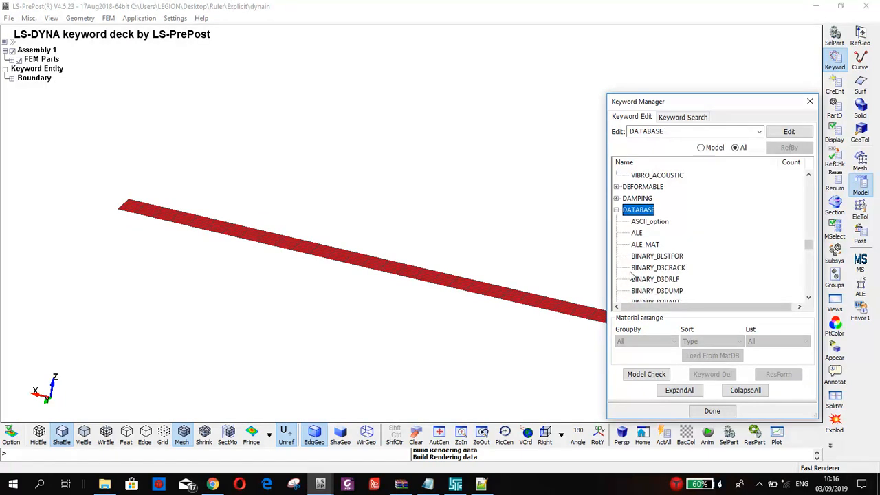
scroll(661, 289, "down", 2)
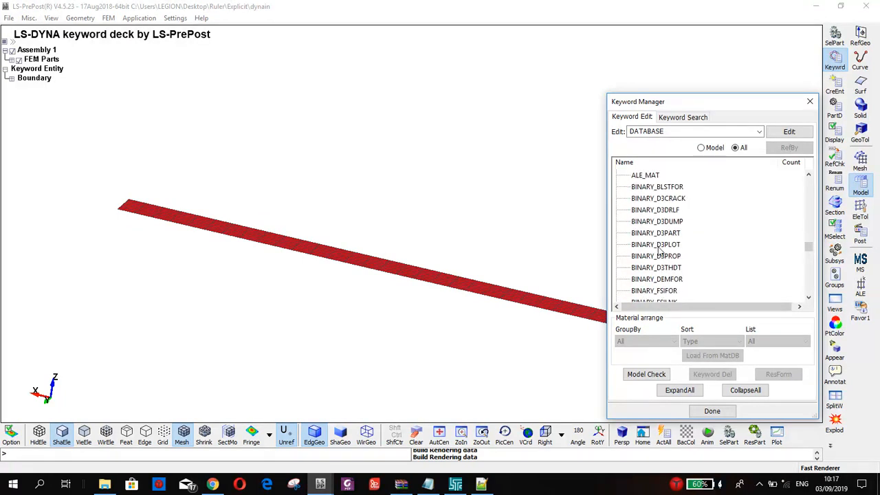
double_click(657, 246)
left_click(234, 191)
type("0")
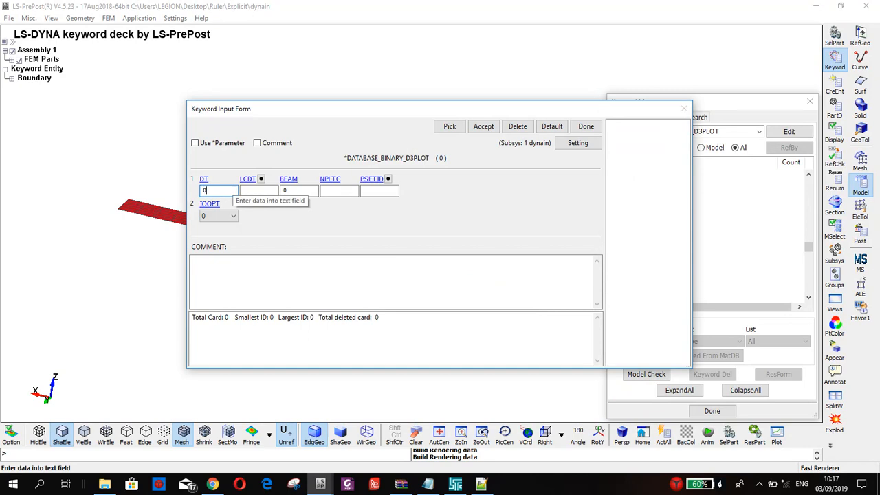
type(".1")
left_click(484, 126)
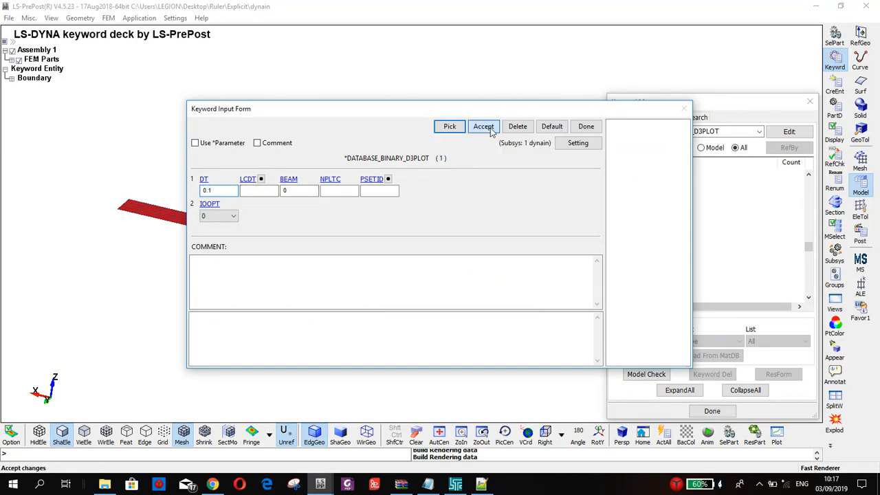
left_click(586, 126)
Save the keyword file in the Ruler\Explicit folder under the name RulerDeformed.
key("ctrl+s")
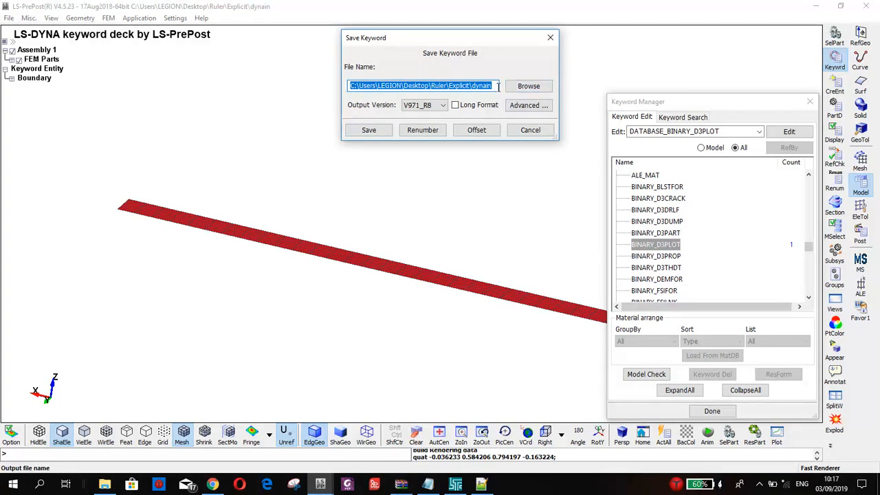
left_click_drag(493, 86, 475, 86)
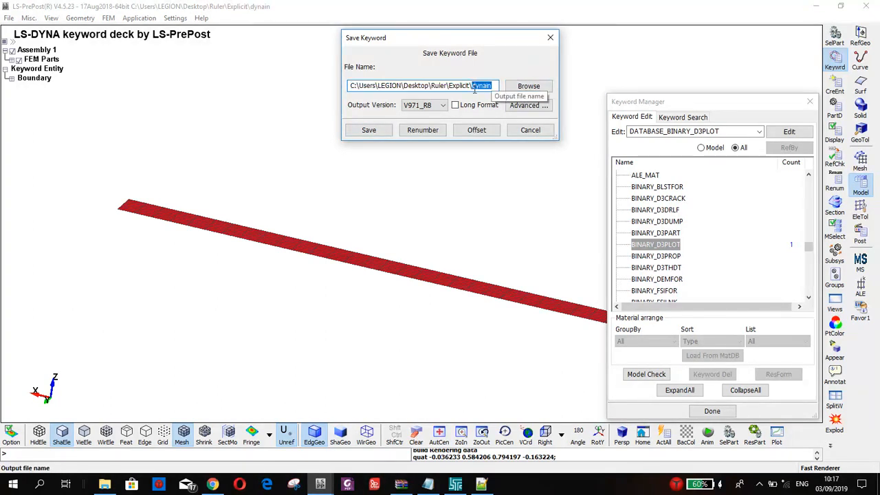
type("Ruler")
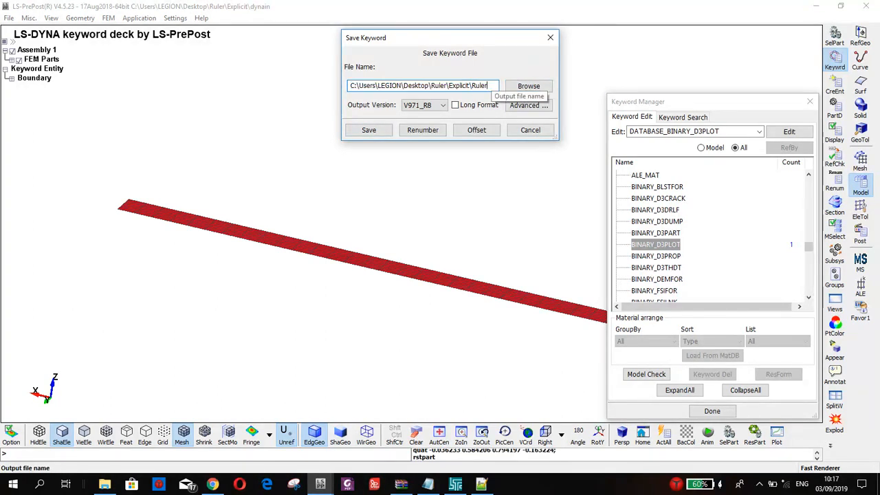
type("Deformed")
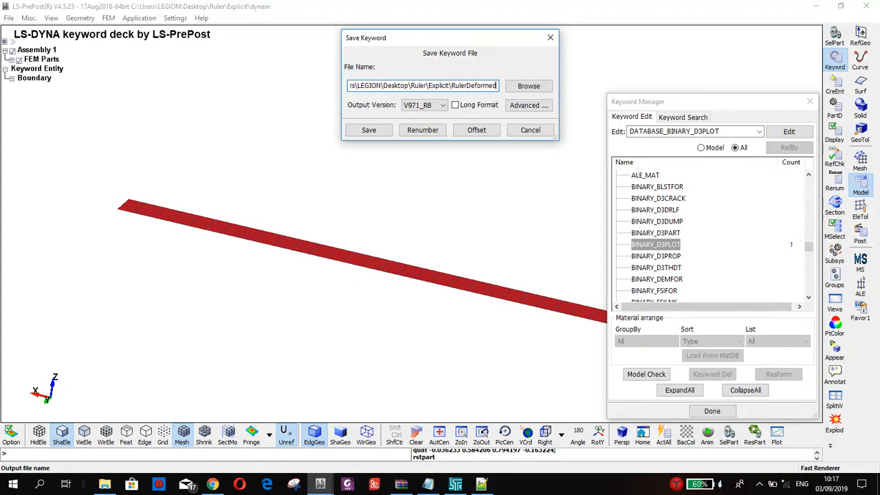
left_click(371, 130)
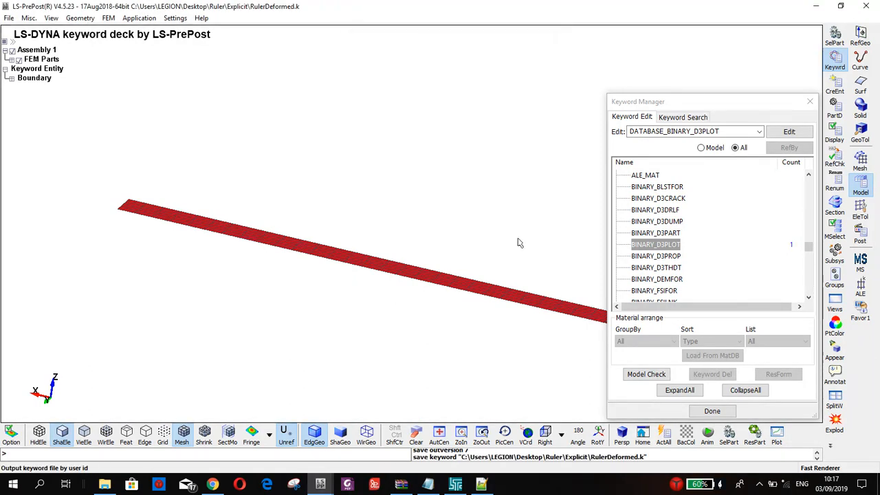
Switch to LS-DYNA Program Manager and choose RulerDeformed.k from the Explicit folder as the input file for a new analysis.
left_click(452, 484)
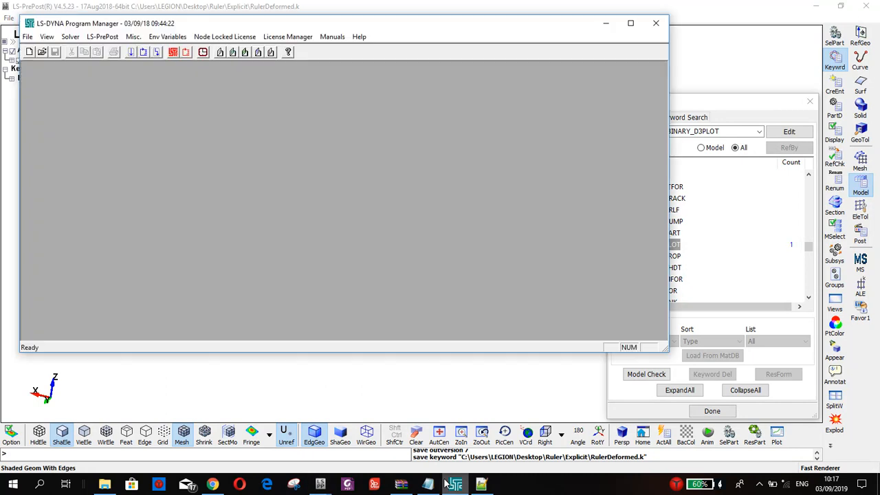
left_click(131, 53)
left_click(365, 127)
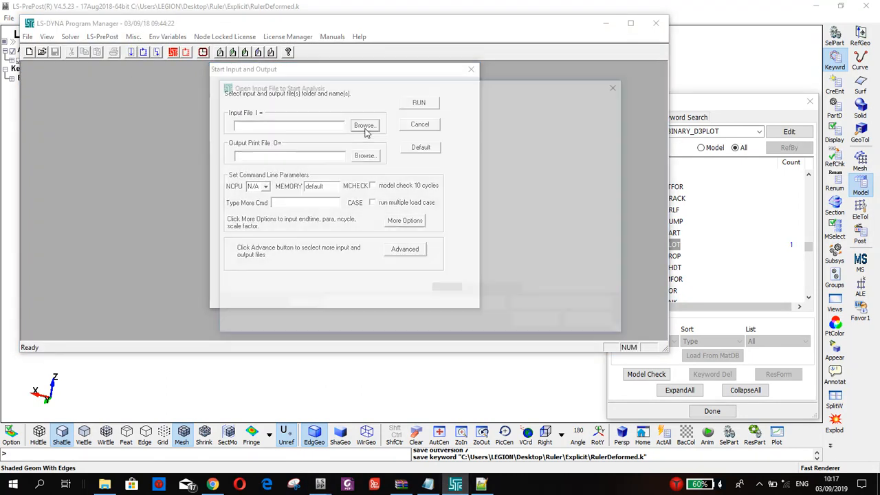
double_click(458, 153)
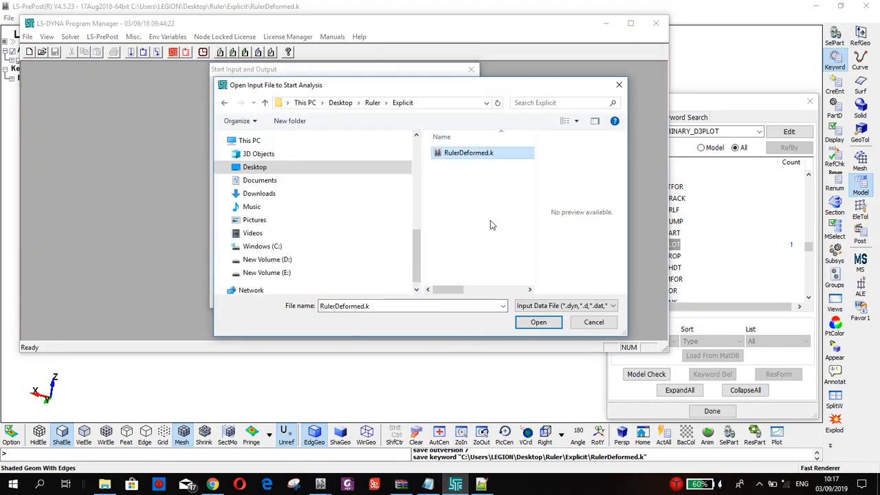
left_click(539, 322)
Set the analysis to 8 CPUs with 1000m of memory and run it.
left_click(266, 187)
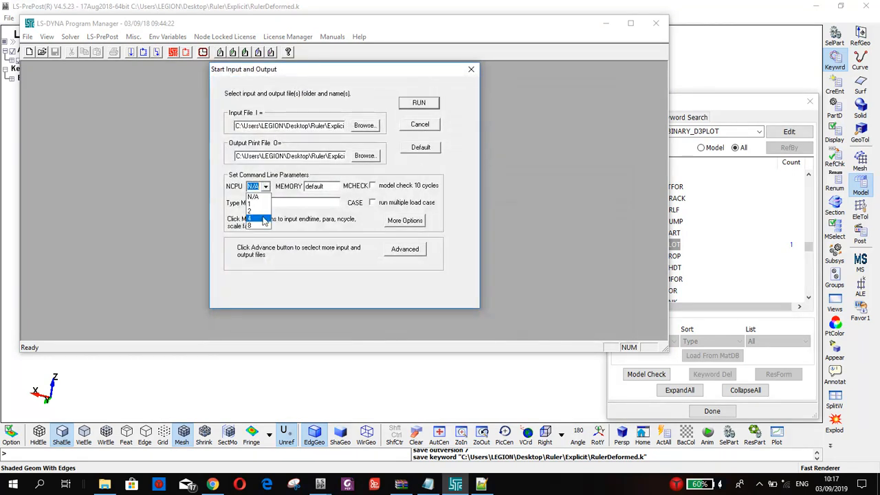
left_click(261, 226)
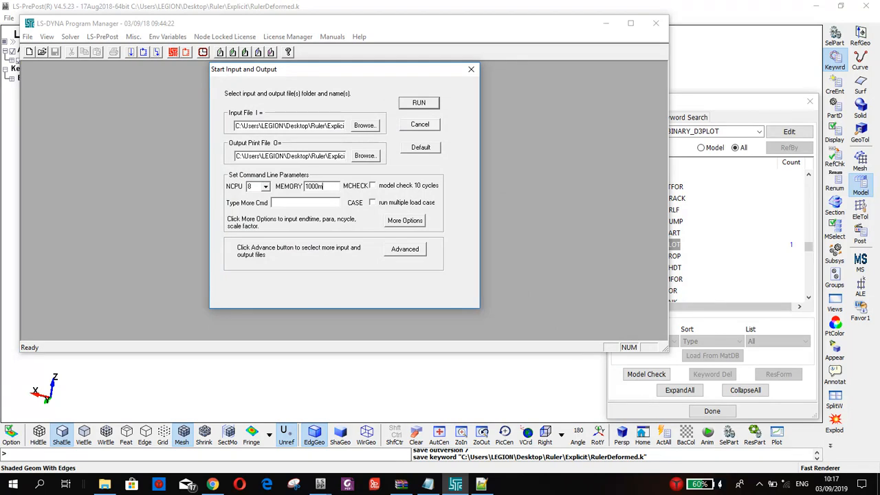
key("Return")
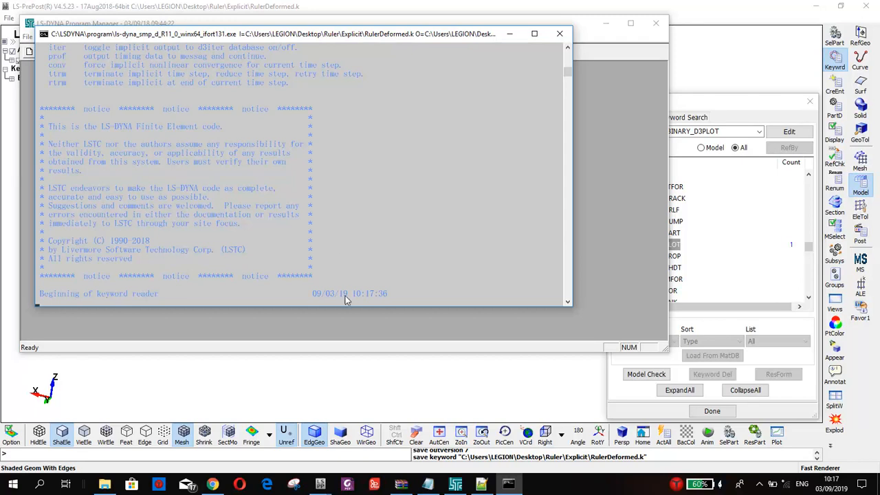
Return to LS-PrePost and limit the keyword list to the keywords used in the current model.
left_click(374, 396)
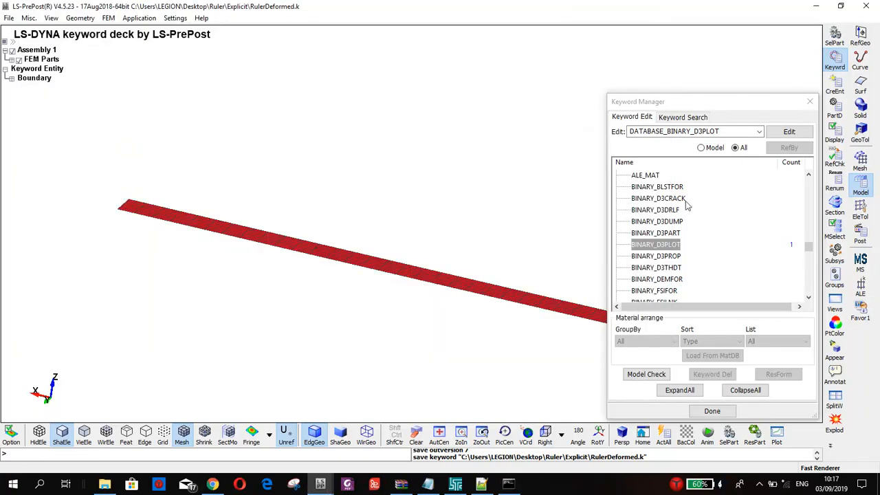
scroll(684, 206, "up", 6)
scroll(677, 224, "down", 3)
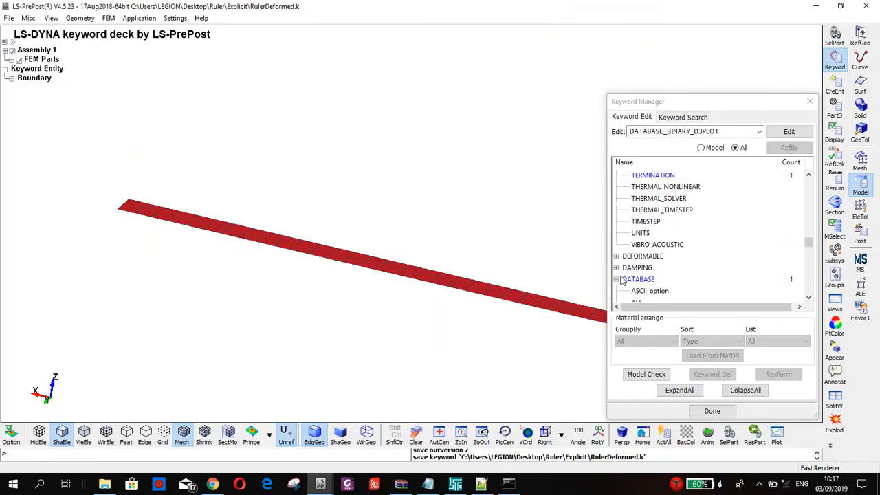
left_click(617, 280)
scroll(654, 191, "up", 12)
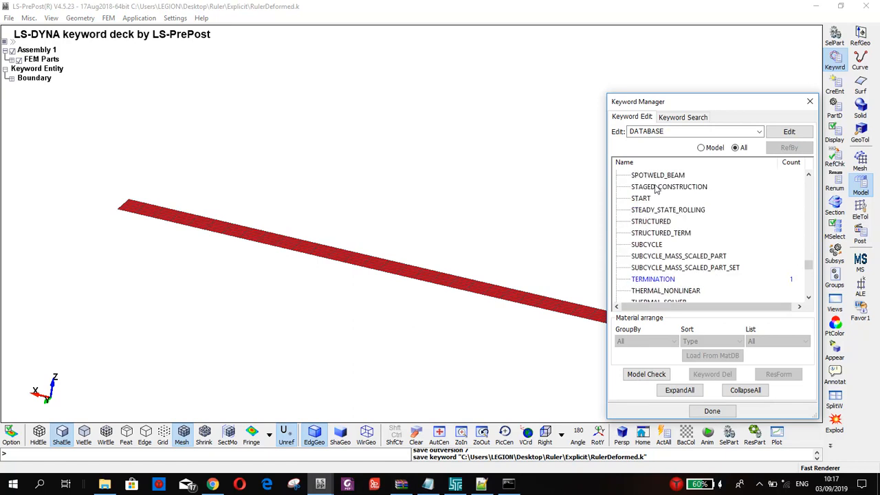
scroll(656, 190, "up", 12)
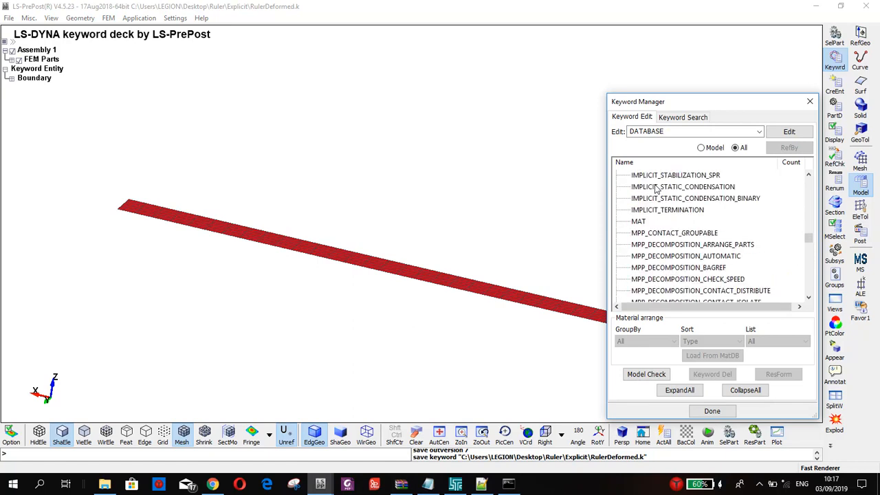
left_click(713, 149)
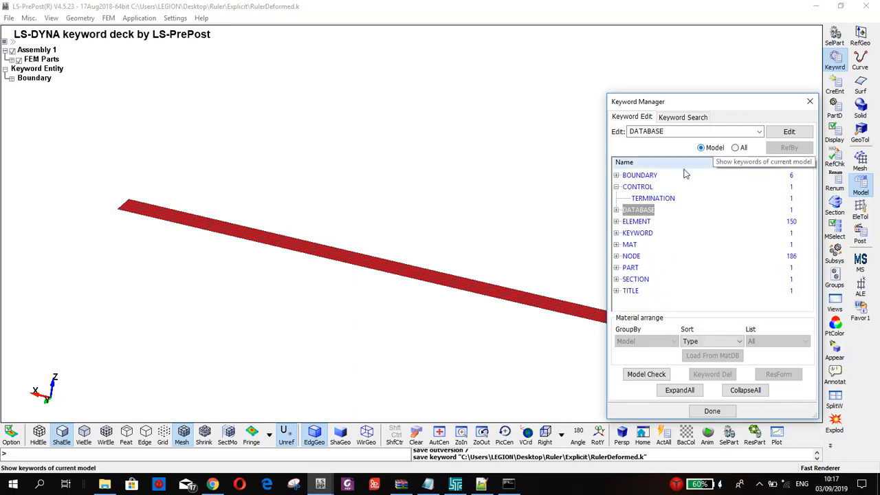
Examine the model's BOUNDARY_SPC_NODE cards and return to the LS-DYNA solver window to check the run.
left_click(618, 187)
left_click(637, 176)
double_click(637, 177)
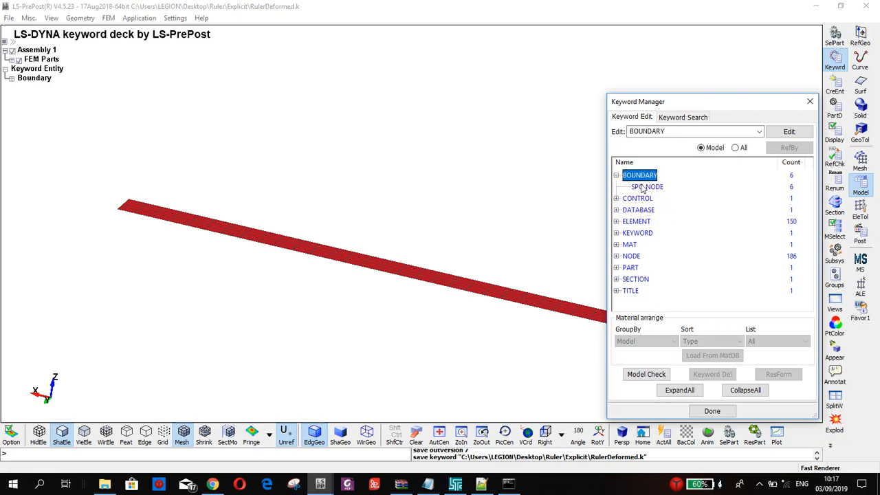
double_click(646, 187)
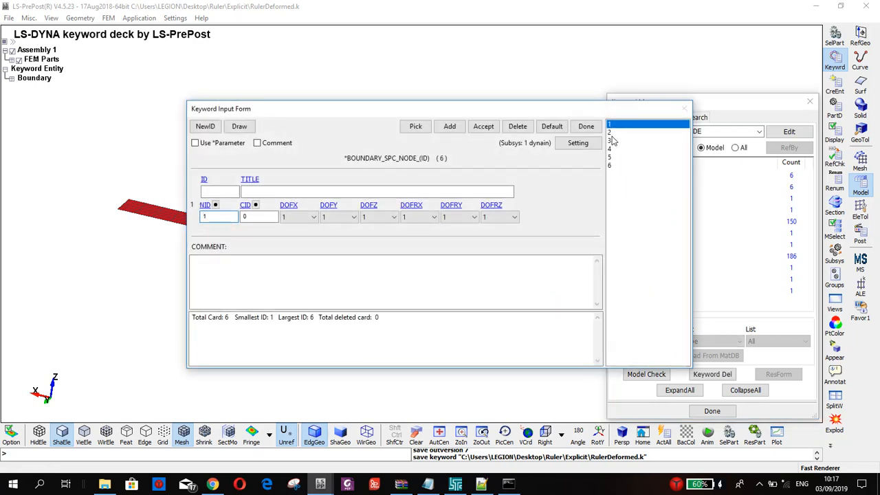
left_click(612, 132)
left_click(612, 141)
left_click(612, 156)
left_click(613, 165)
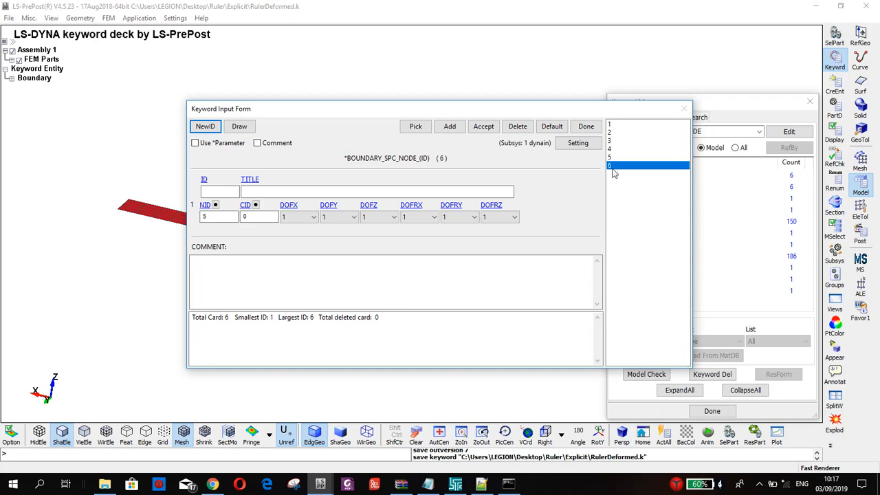
left_click(590, 128)
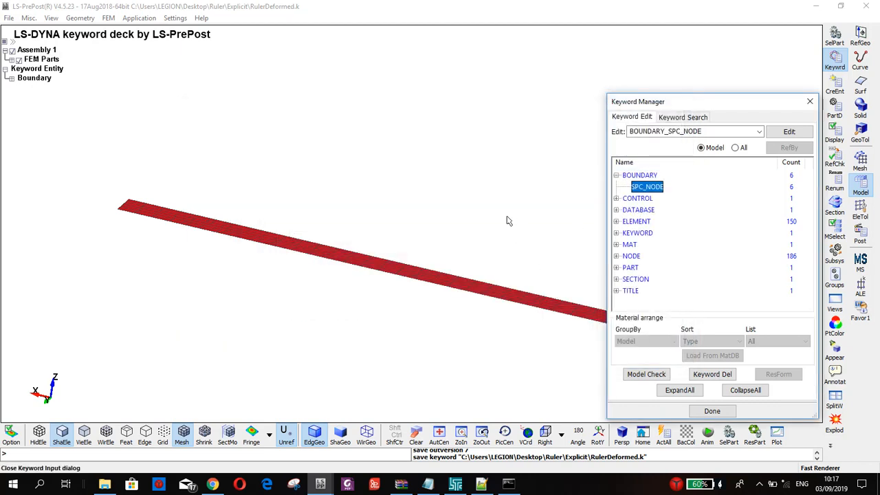
left_click(508, 484)
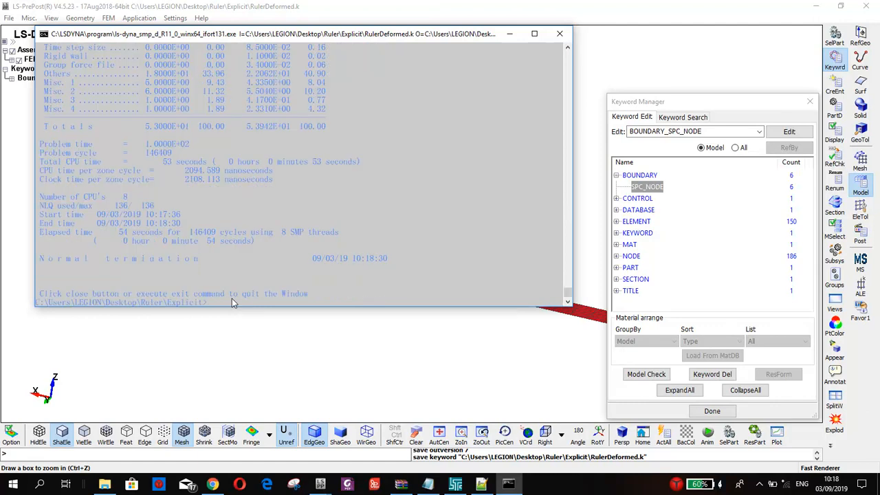
Close the finished solver window and open the last explicit d3plot results for post-processing from LS-DYNA Program Manager.
left_click(561, 33)
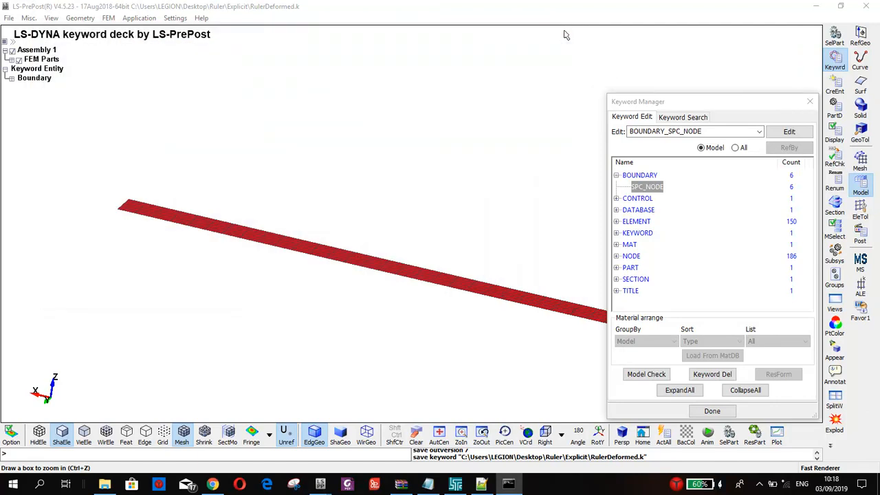
left_click(455, 484)
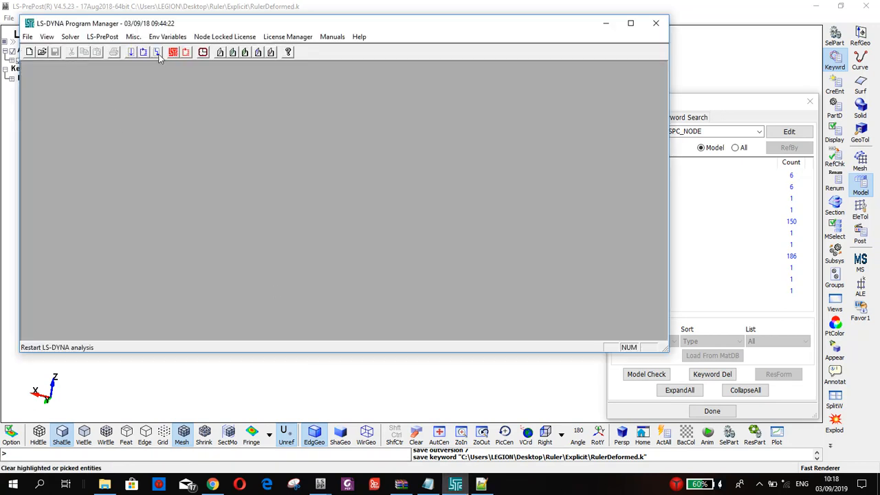
left_click(186, 53)
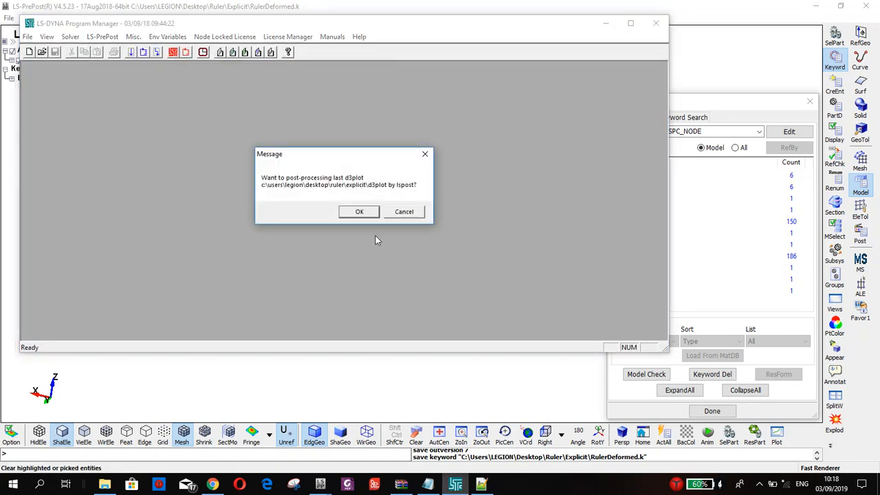
left_click(361, 213)
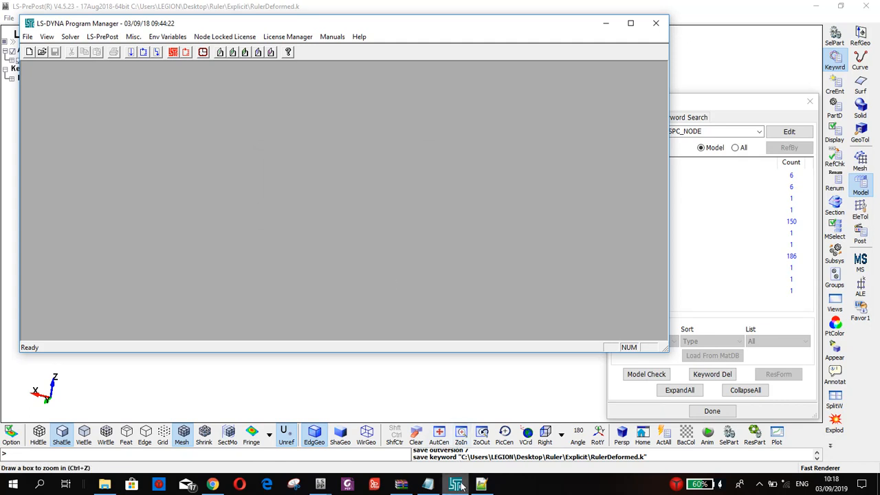
mouse_move(461, 485)
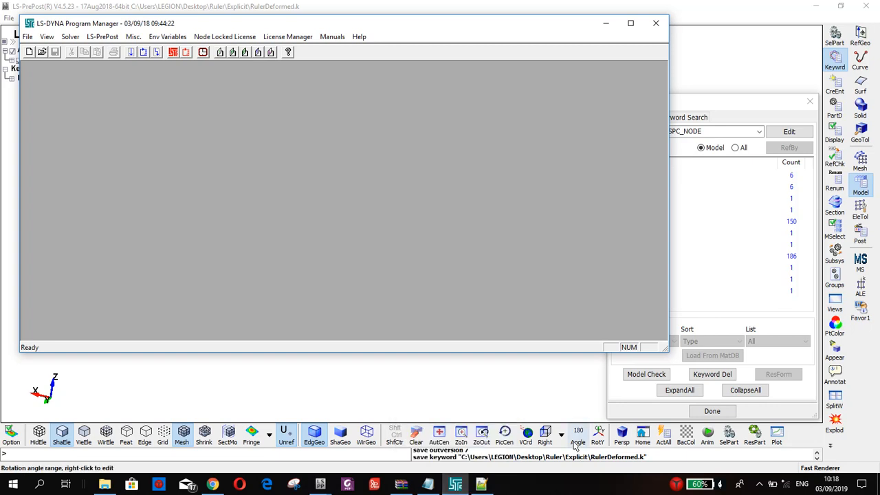
Switch to Notepad++, close the dynain file and the other open document, and minimize the editor.
left_click(481, 484)
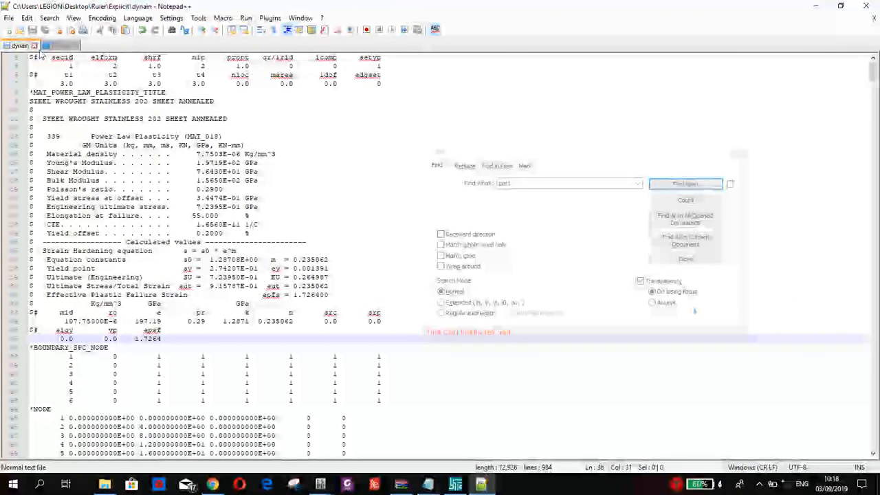
left_click(34, 46)
left_click(36, 46)
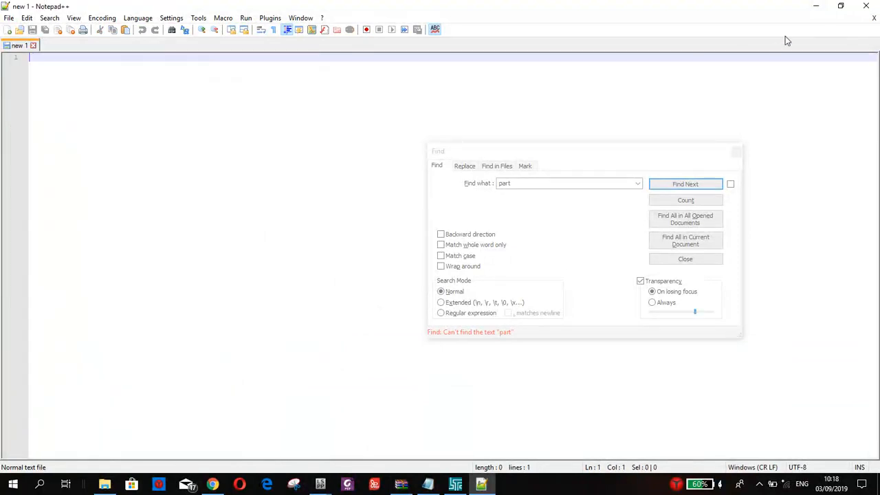
left_click(817, 6)
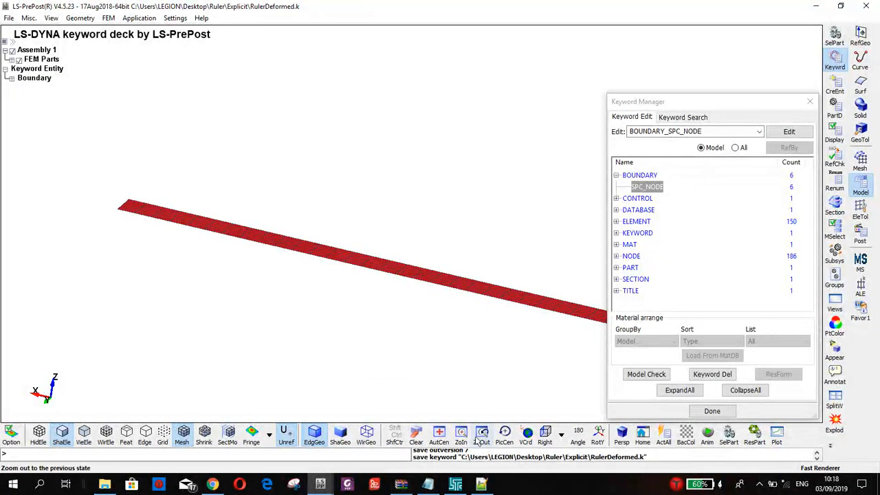
Bring up the LS-PrePost window holding the explicit d3plot results and play the animation forward.
left_click(321, 485)
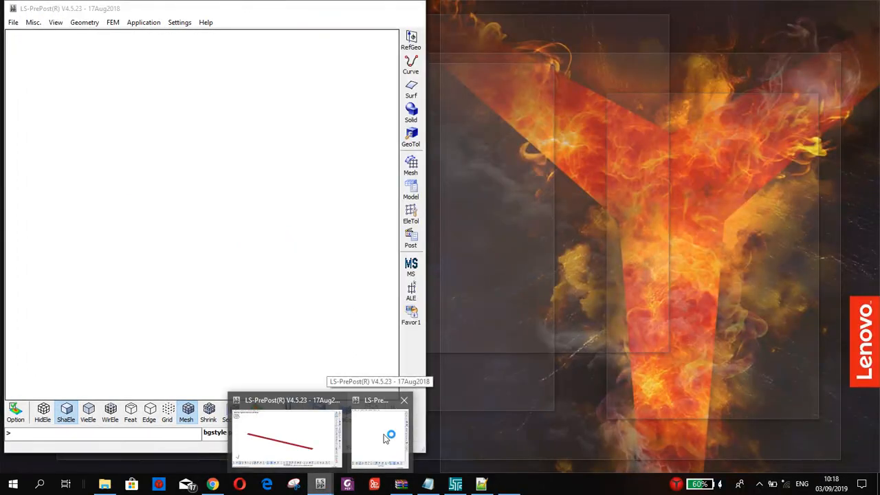
left_click(379, 433)
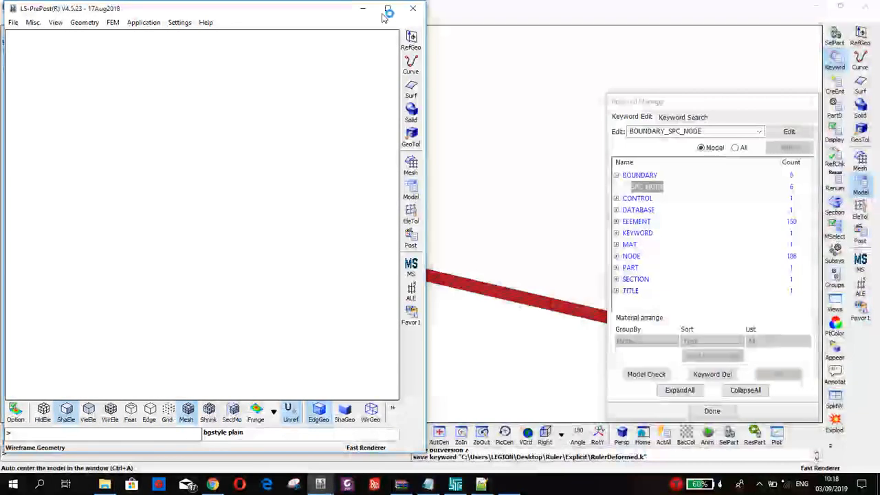
left_click(388, 9)
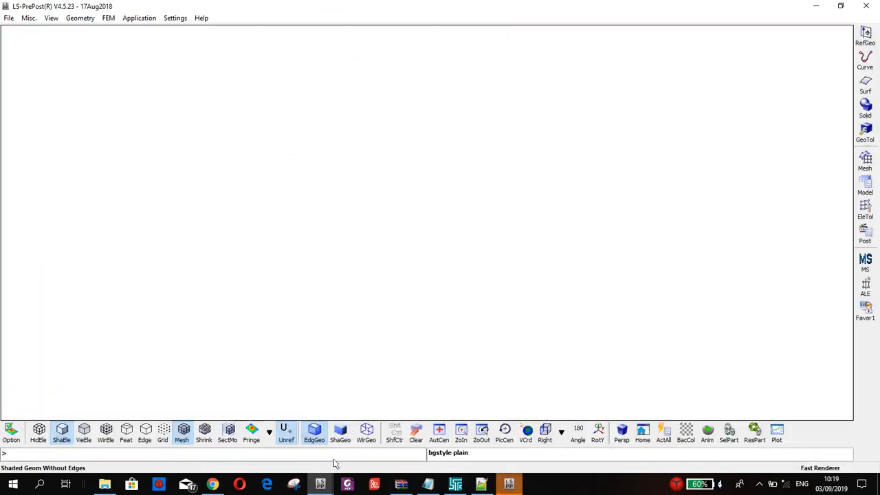
left_click(508, 485)
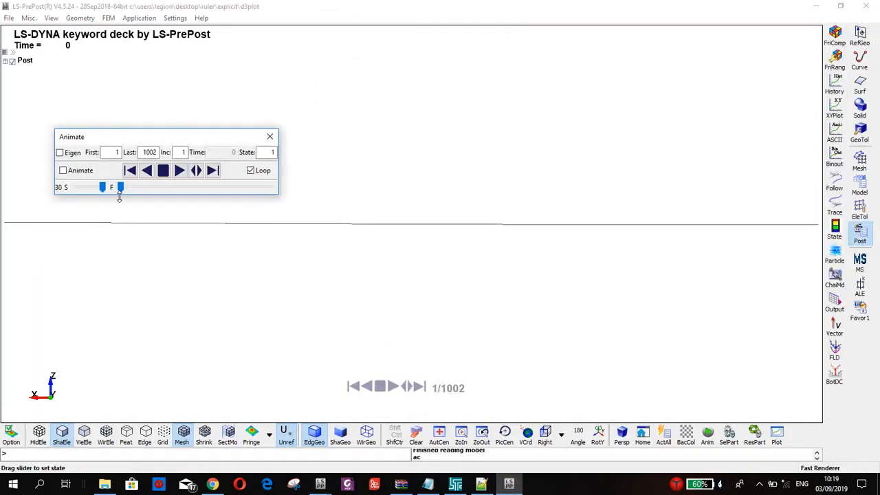
left_click(178, 171)
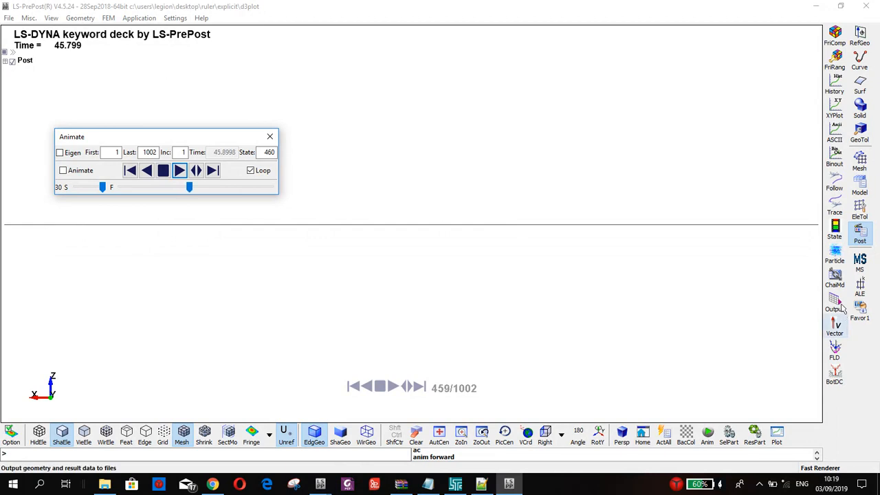
Apply a displacement scale factor of 10 to the whole model and stop the animation.
left_click(859, 213)
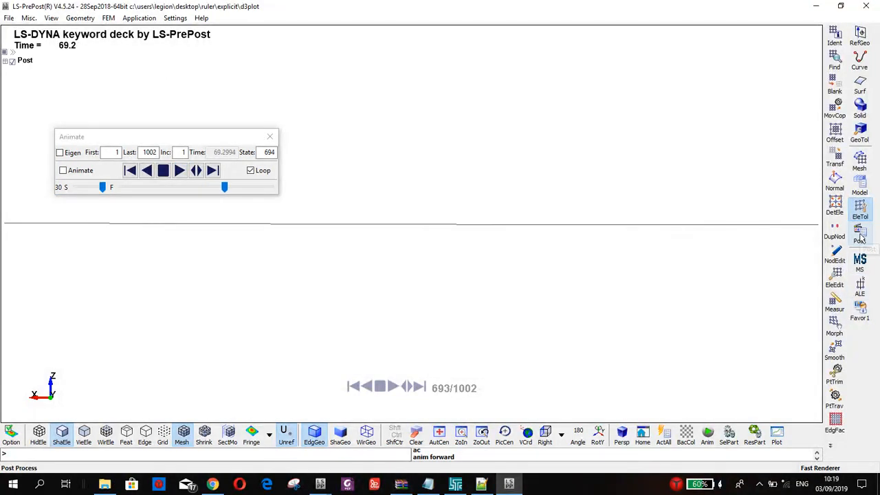
left_click(175, 20)
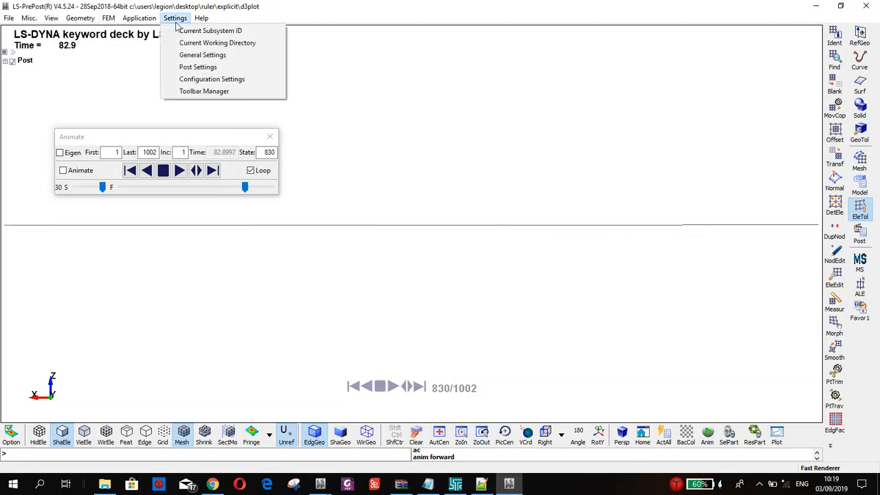
left_click(198, 67)
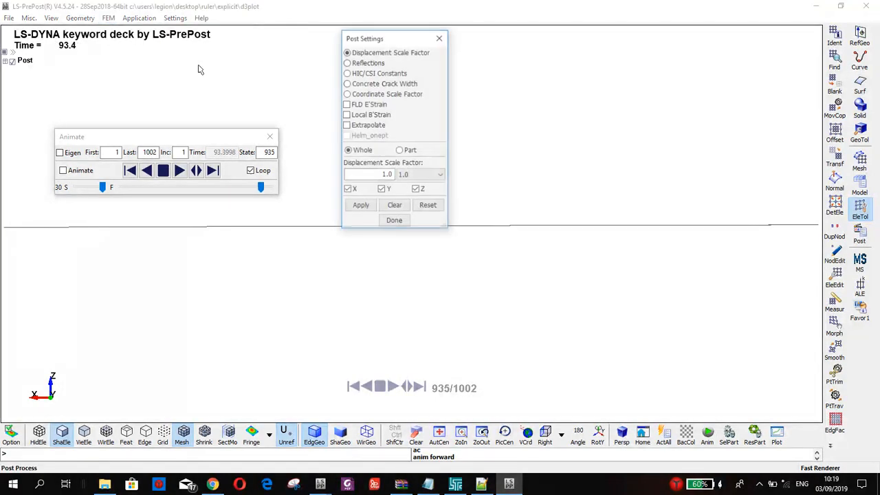
left_click(421, 175)
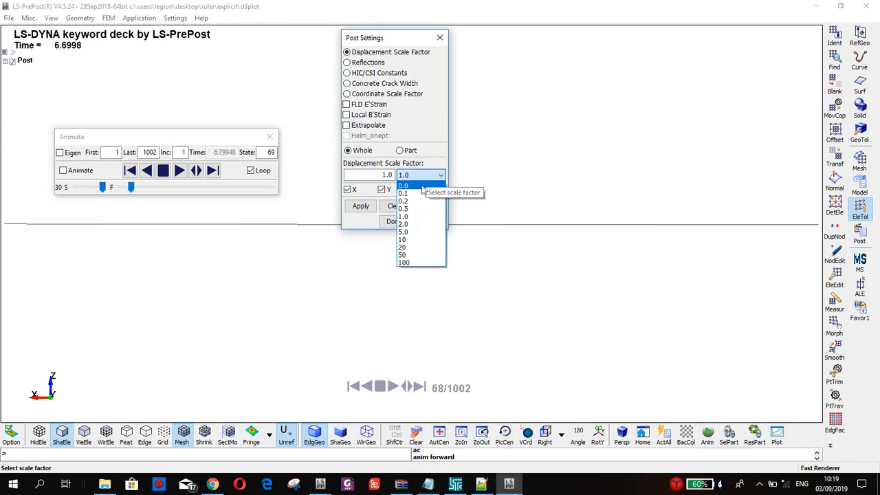
left_click(416, 239)
left_click(360, 207)
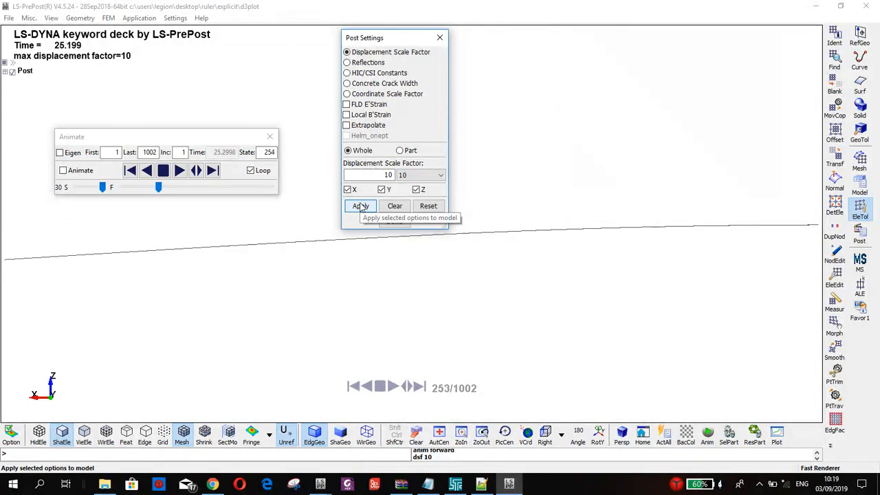
left_click(165, 175)
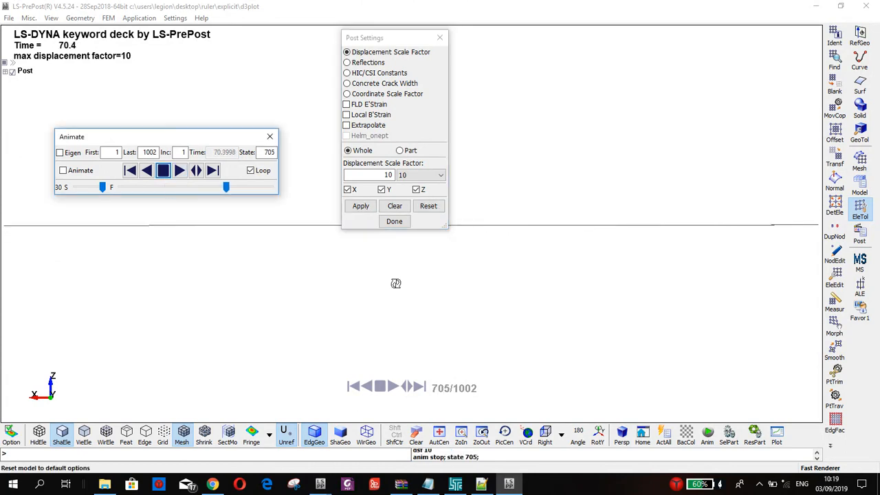
Set up a nodal time history and select three ruler nodes: one at each end and one near the middle.
left_click_drag(395, 283, 417, 279, "shift")
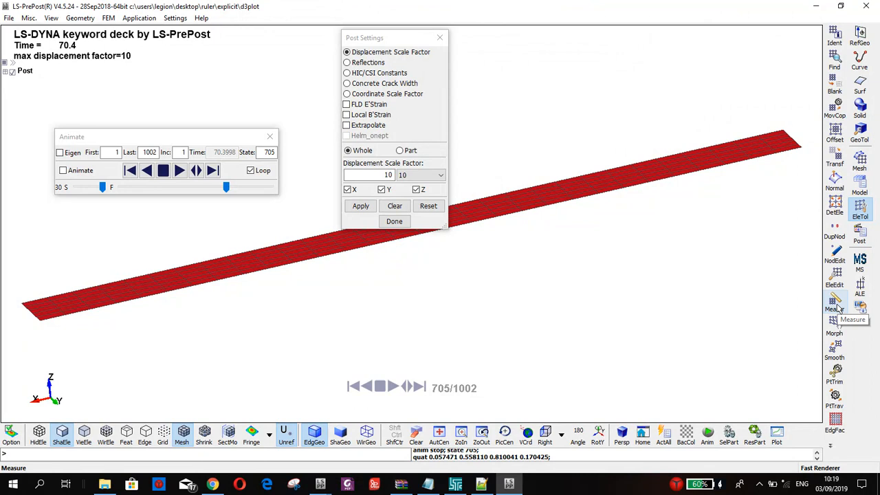
left_click(860, 234)
left_click(835, 85)
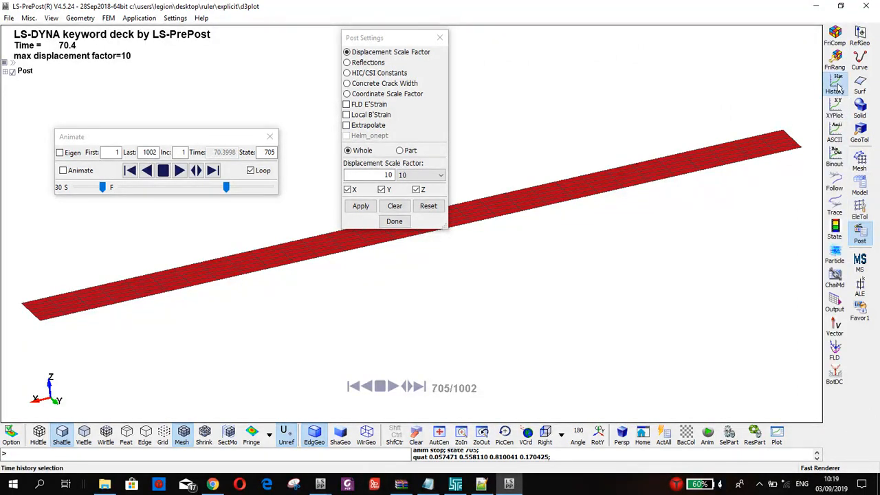
left_click(630, 130)
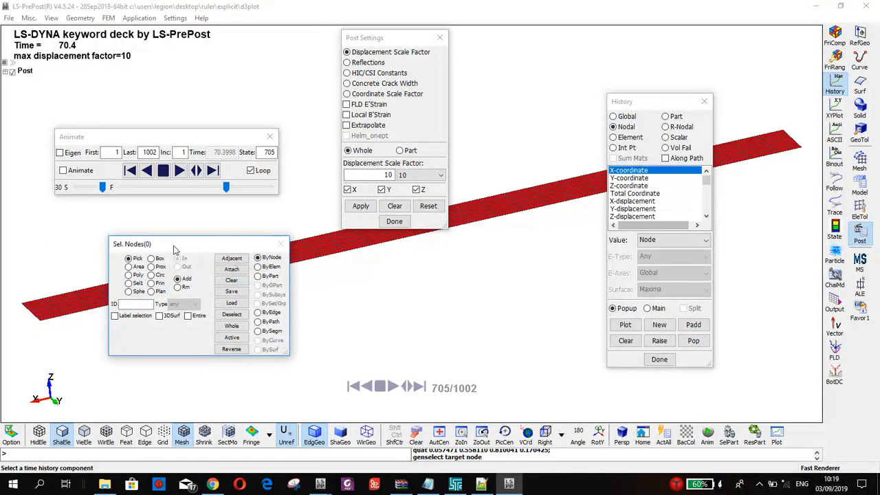
left_click_drag(197, 242, 467, 283)
left_click_drag(619, 101, 688, 180)
left_click(793, 140)
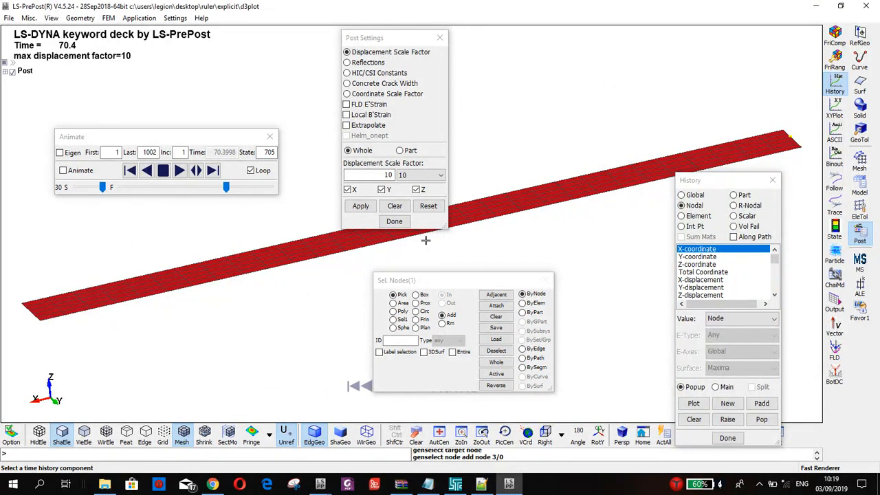
left_click_drag(399, 45, 238, 37)
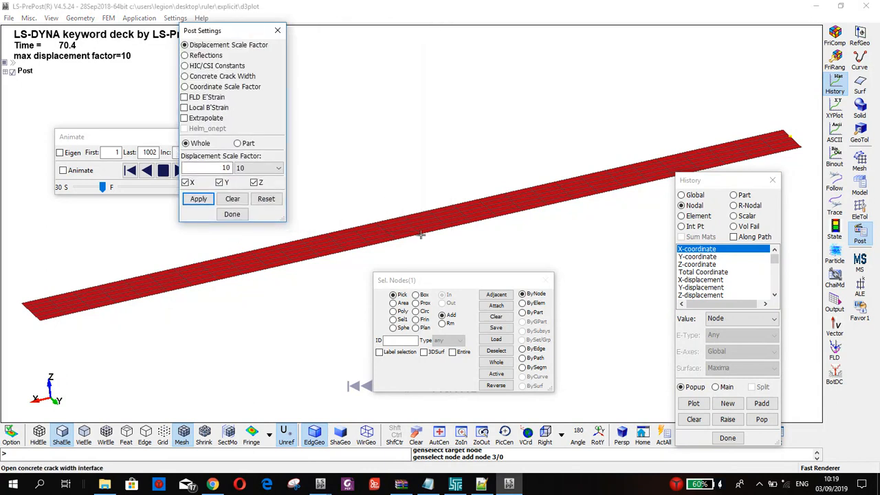
left_click(388, 236)
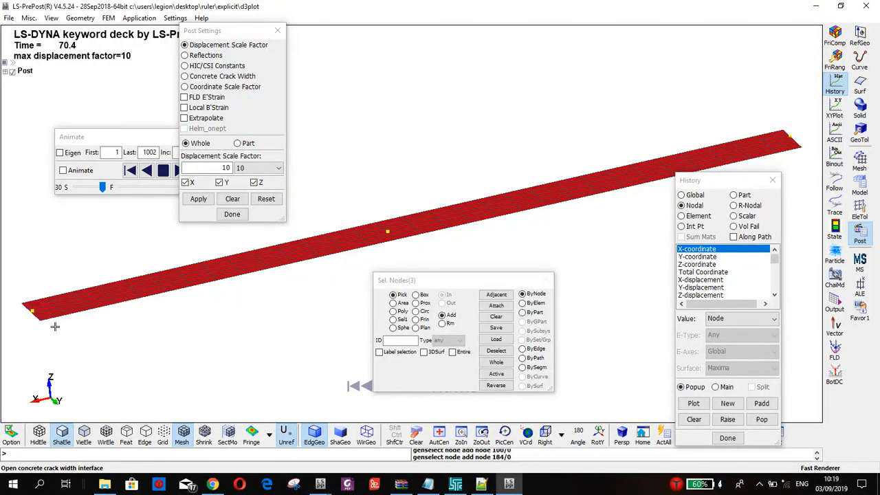
Plot the Z-coordinate history of the three selected nodes and close the plot after viewing it.
left_click(696, 264)
left_click(694, 403)
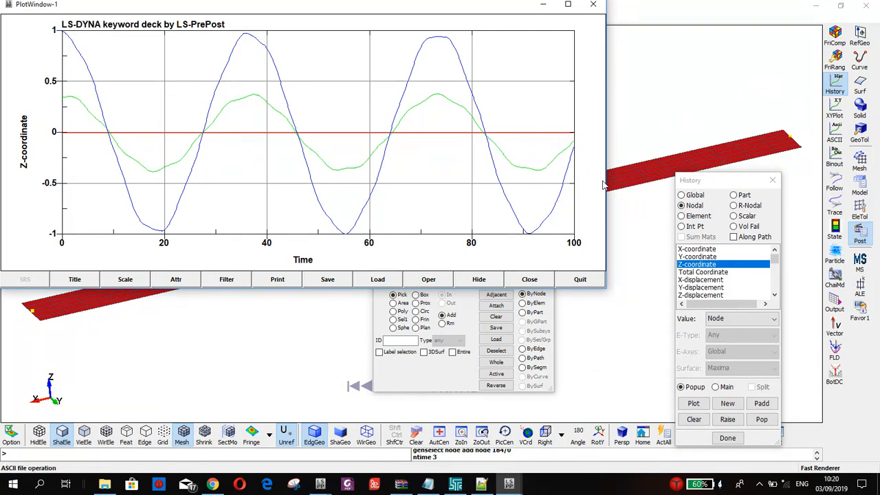
left_click(594, 6)
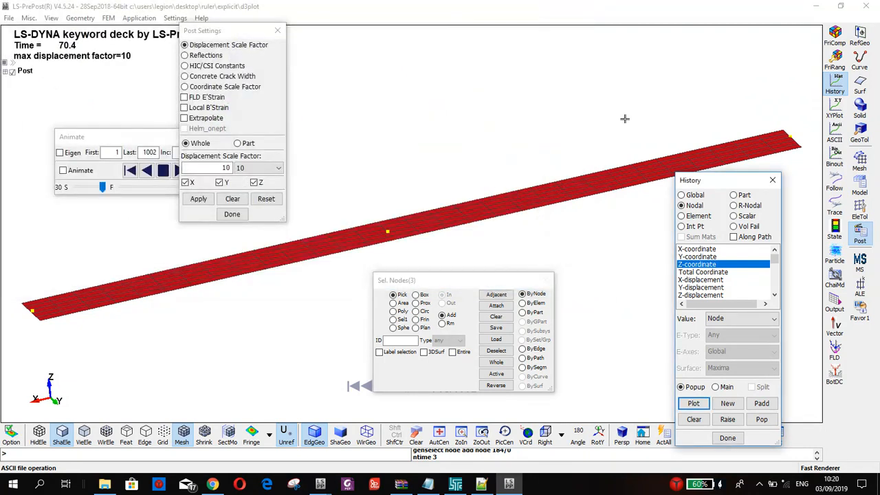
Close the d3plot results session and the empty LS-PrePost window.
left_click(871, 8)
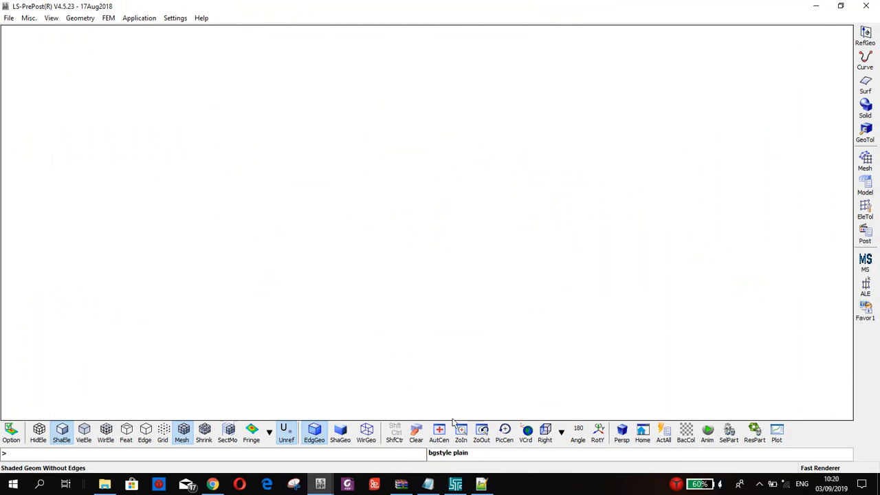
left_click(865, 8)
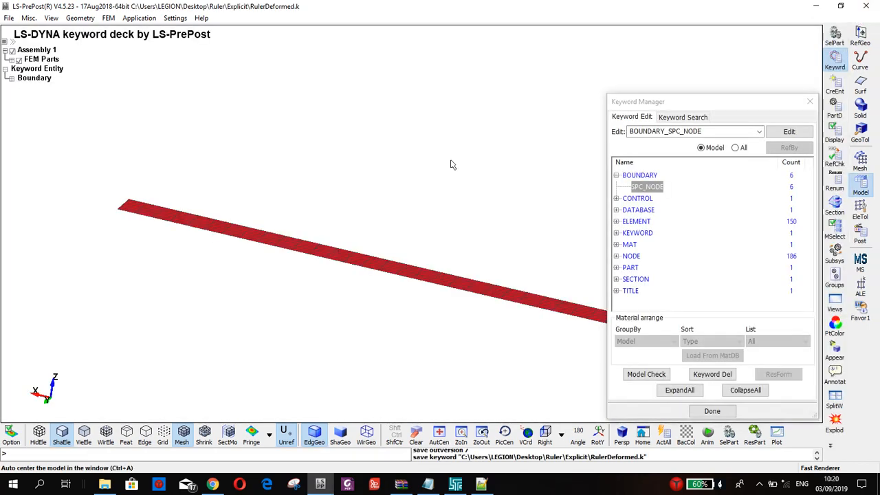
Switch to File Explorer and locate the d3plot file in the Ruler\Explicit folder on drive D.
left_click(104, 485)
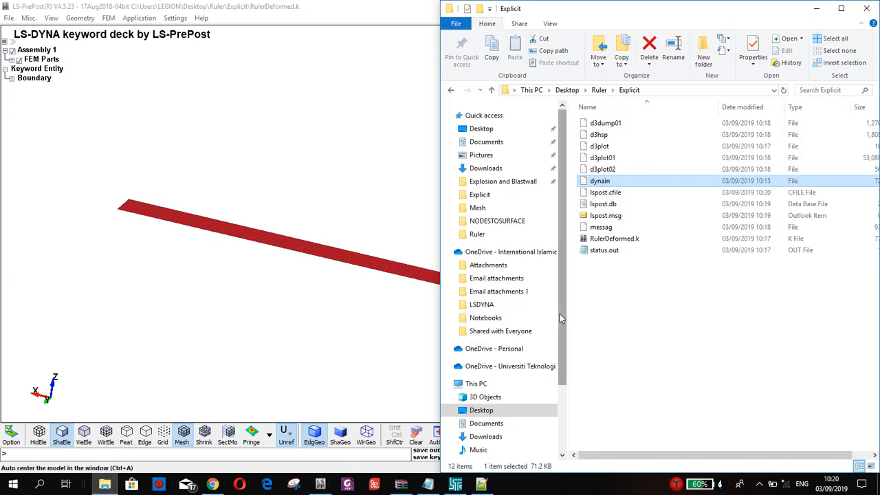
scroll(565, 324, "down", 3)
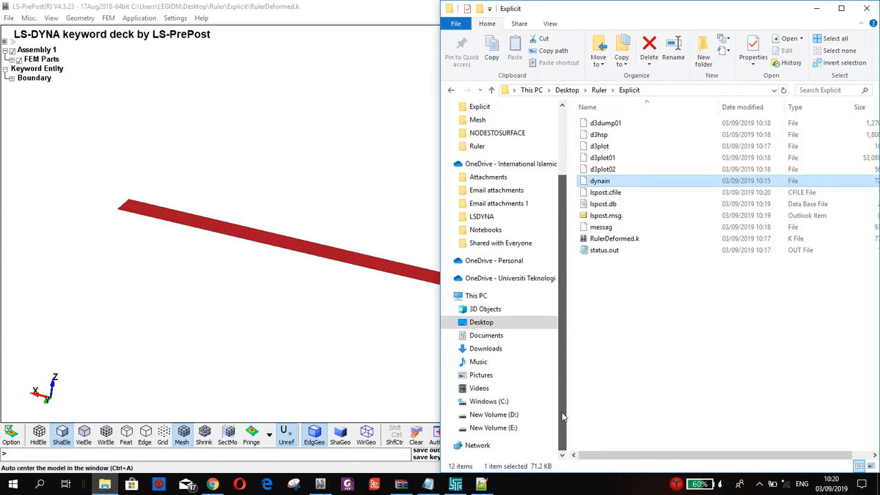
left_click(493, 428)
left_click(483, 415)
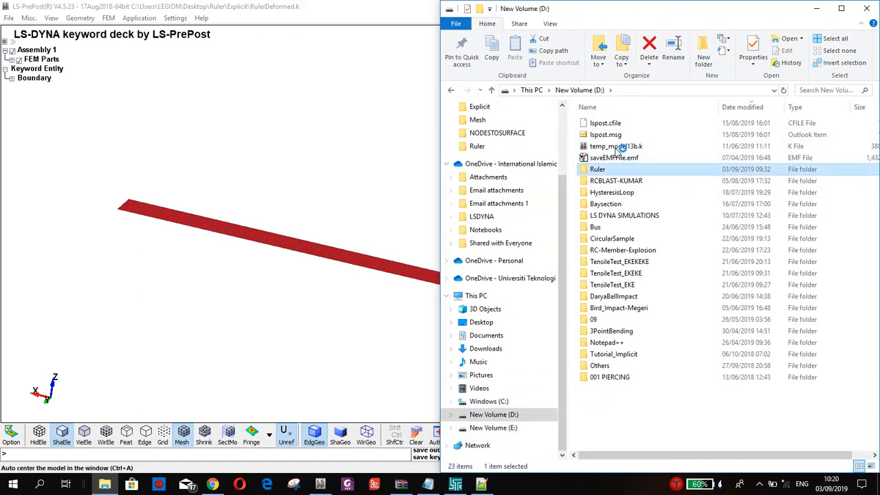
double_click(597, 170)
double_click(614, 125)
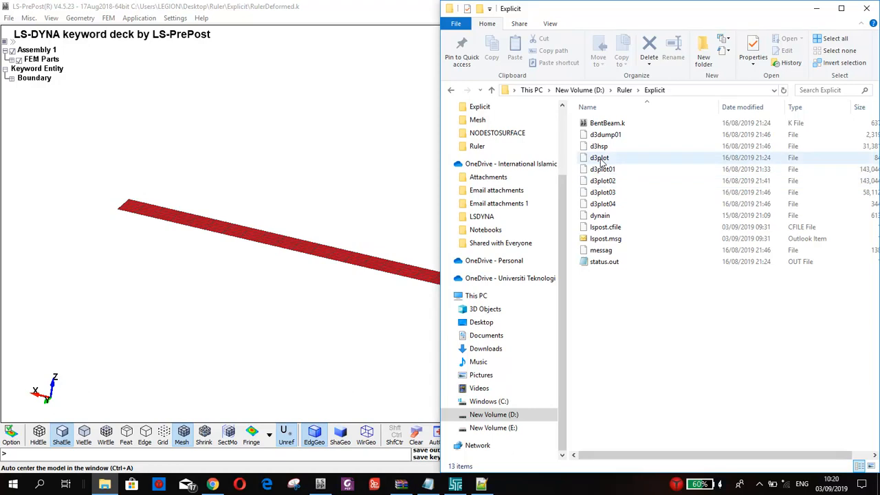
left_click(597, 160)
Return to the LS-PrePost window containing the RulerDeformed.k model.
left_click(878, 485)
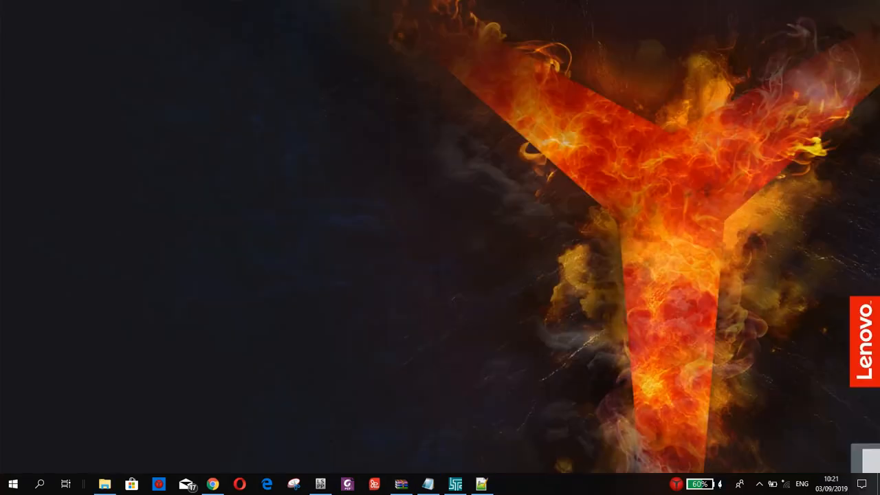
left_click(39, 485)
left_click(320, 484)
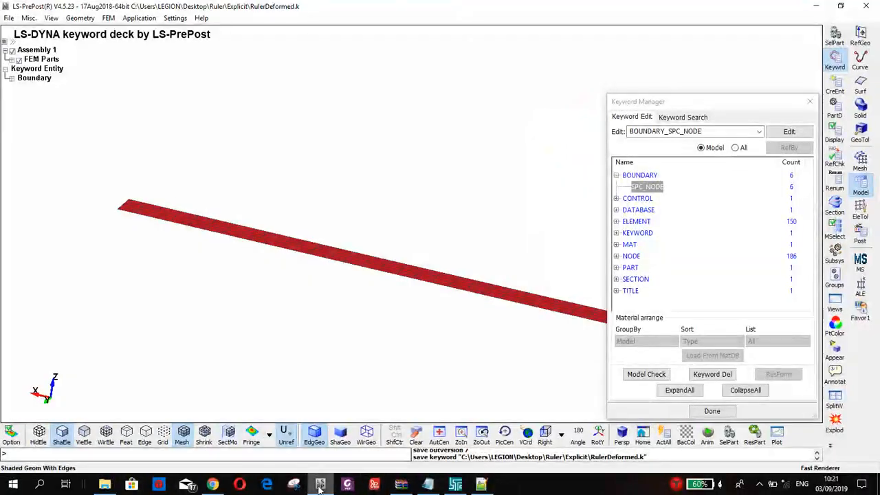
Start a new LS-PrePost session and load the d3plot results file from the Ruler\Explicit folder on drive D.
left_click(40, 484)
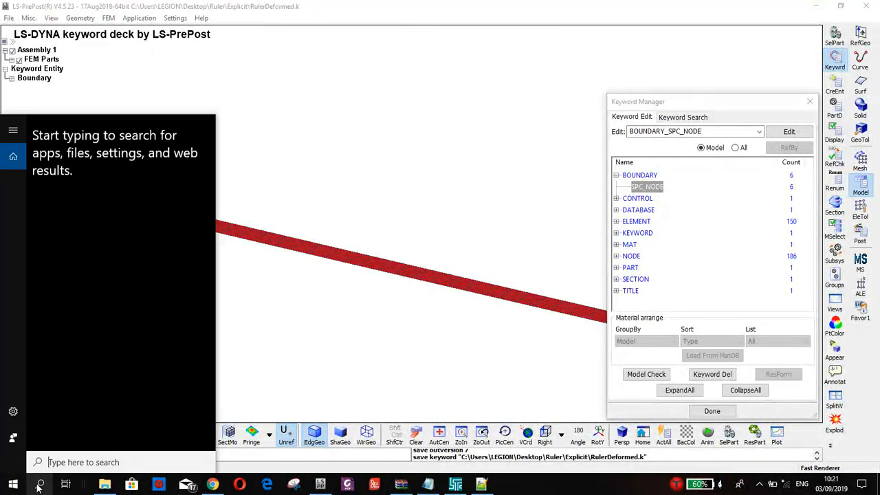
type("pre")
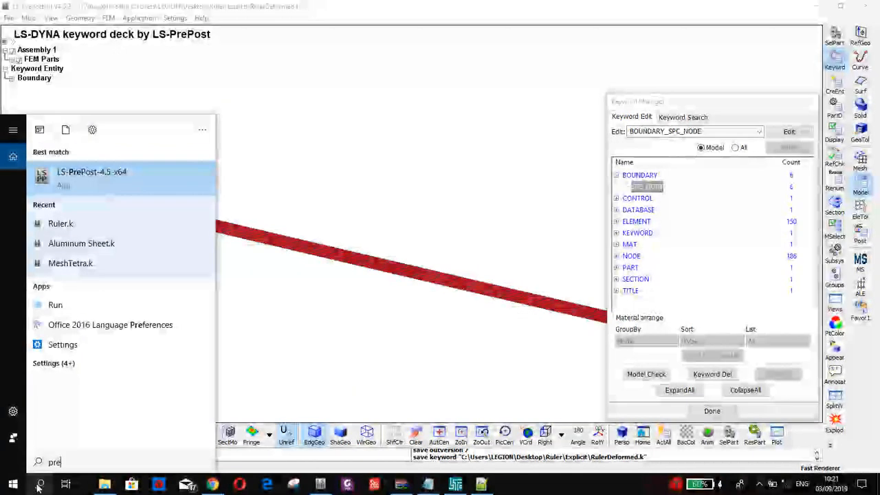
left_click(116, 171)
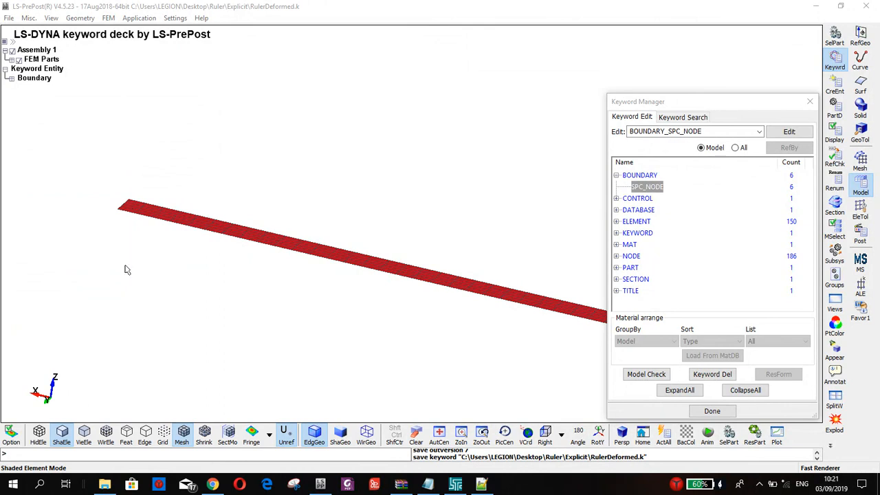
left_click(104, 485)
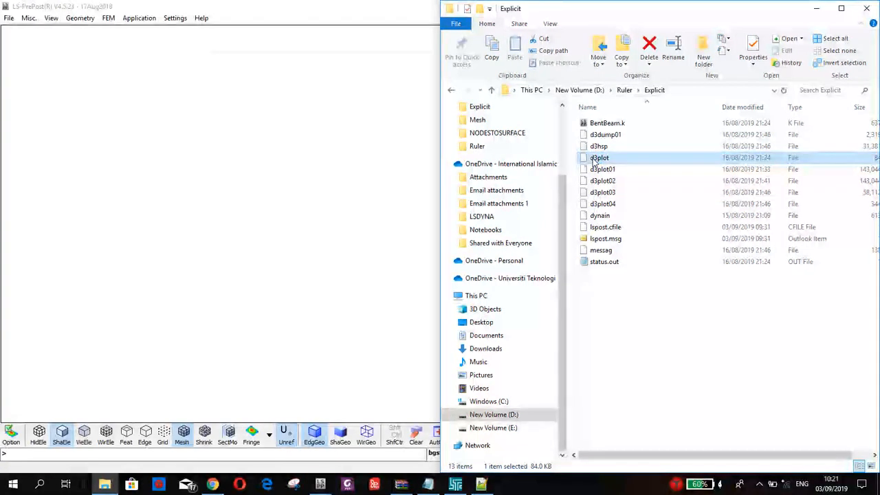
left_click_drag(600, 158, 278, 217)
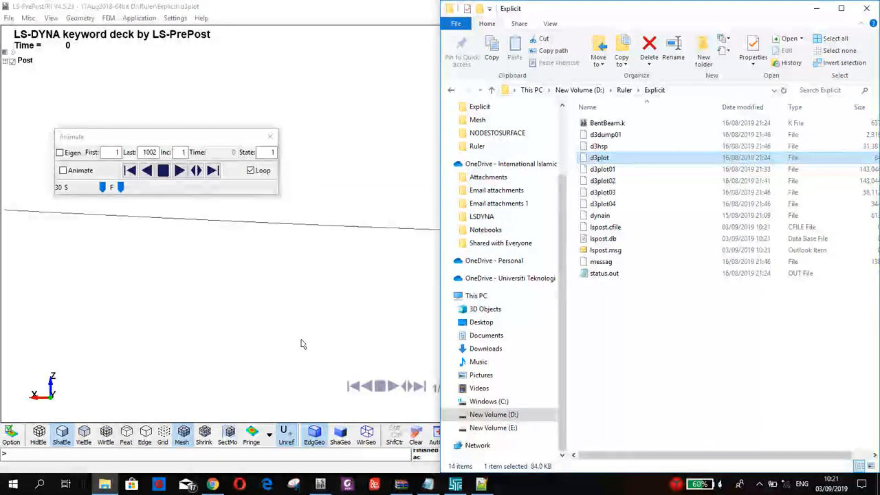
left_click(309, 271)
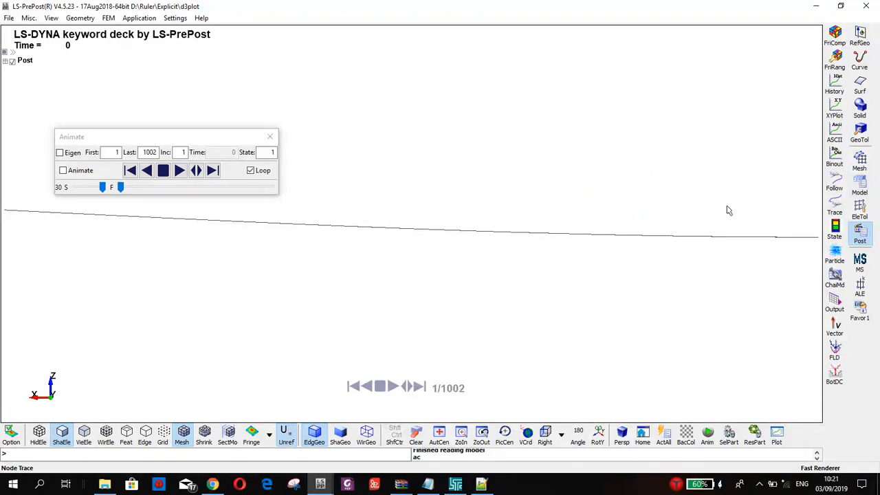
Measure the node-to-node distance between node 1 and node 101 at the ruler's ends, then clear the measurement.
left_click(859, 184)
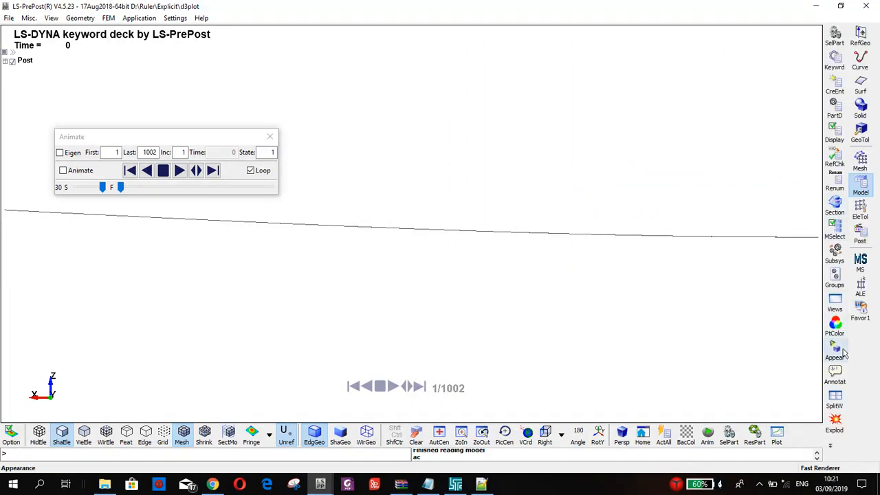
left_click(860, 208)
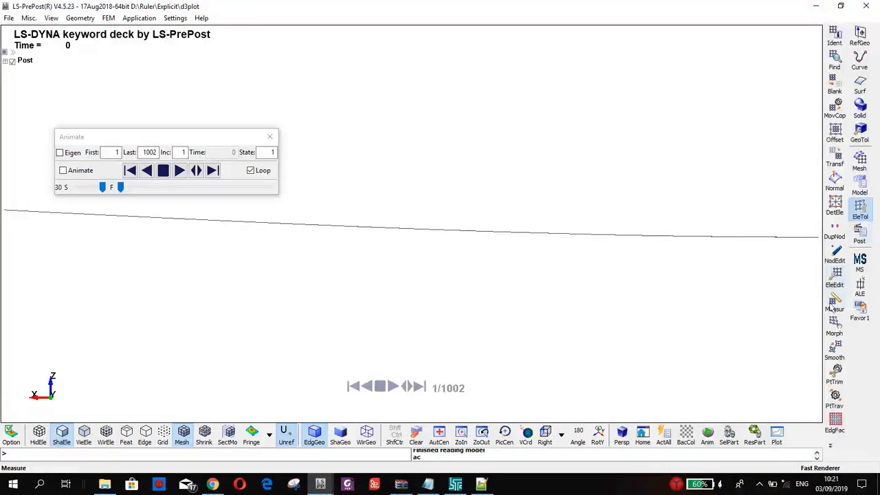
left_click(833, 303)
left_click(818, 238)
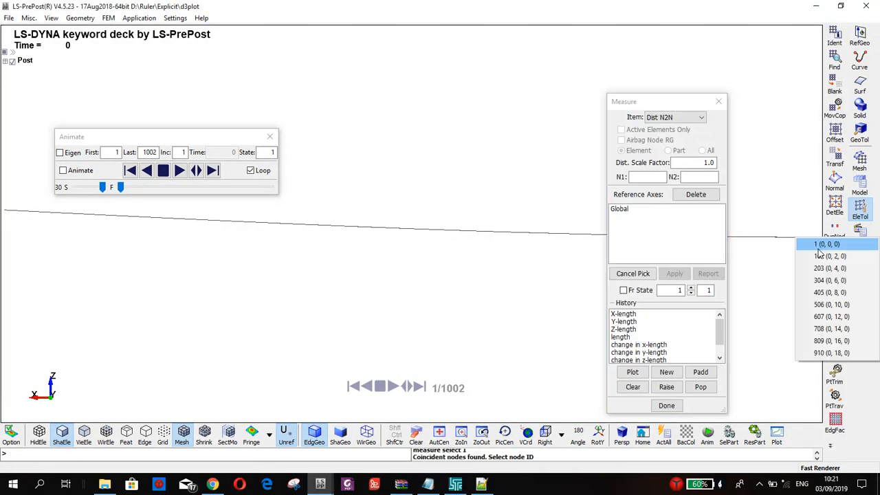
left_click(822, 245)
left_click(7, 214)
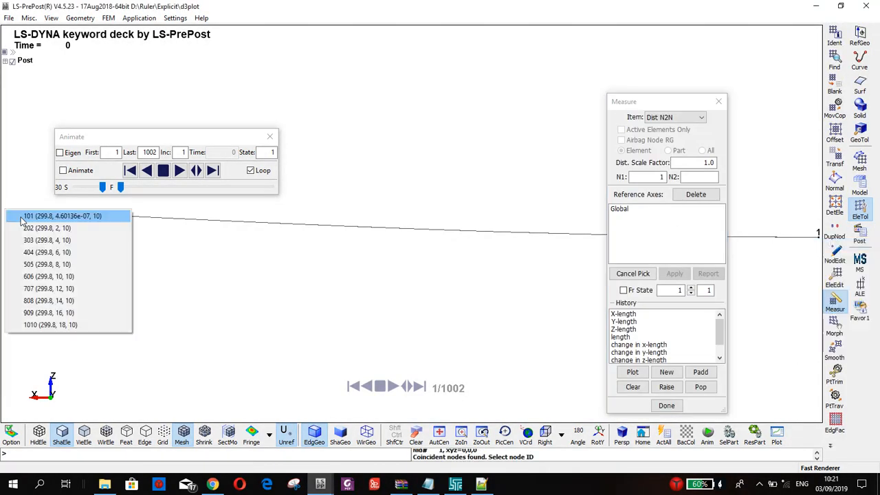
left_click(25, 218)
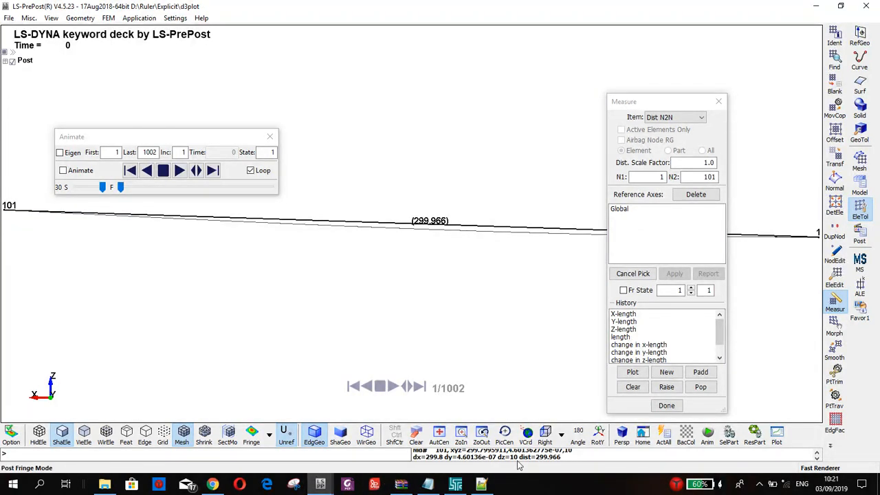
left_click_drag(502, 459, 500, 459)
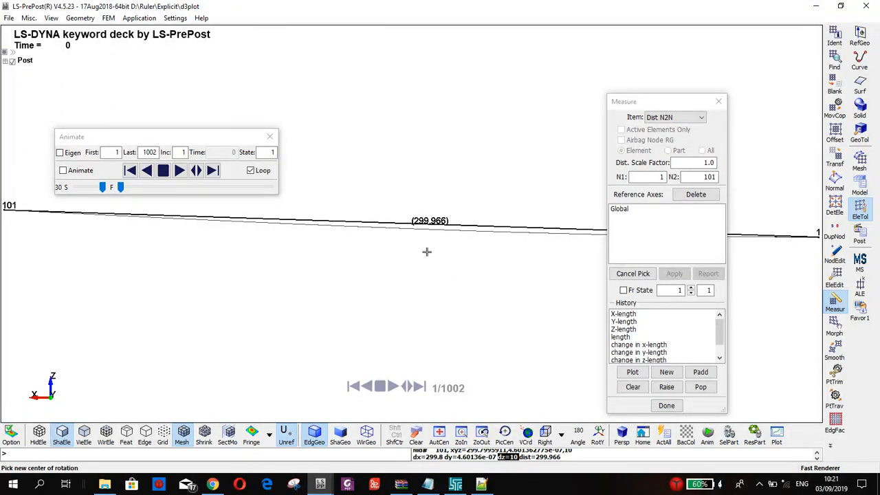
left_click(633, 387)
Show the ruler in 3D and step through its stress fringe components, ending with effective plastic strain.
left_click_drag(478, 241, 388, 305, "shift")
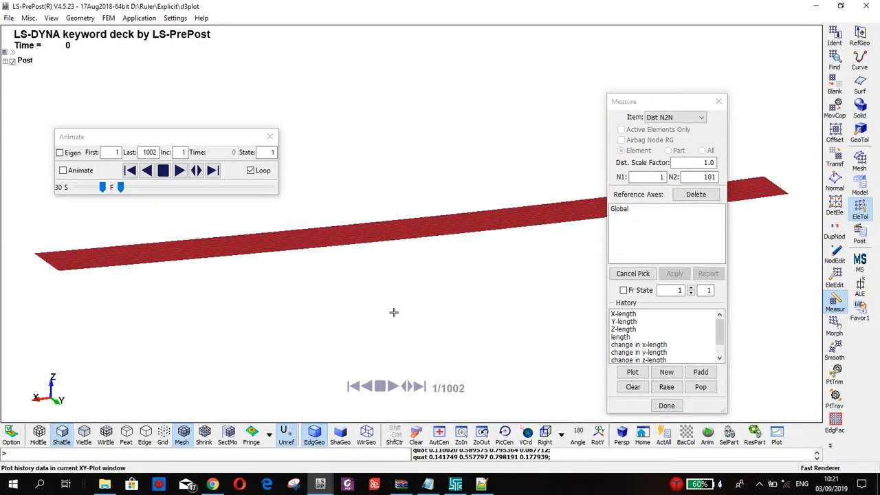
left_click(860, 162)
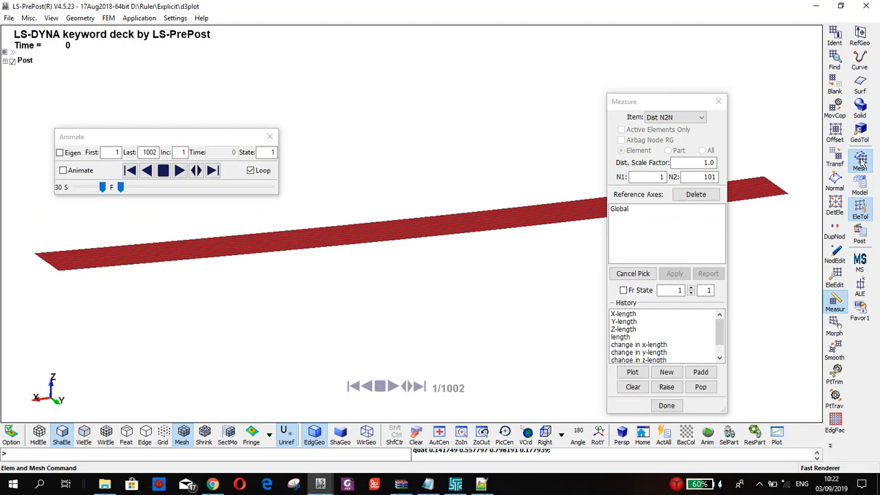
left_click(861, 231)
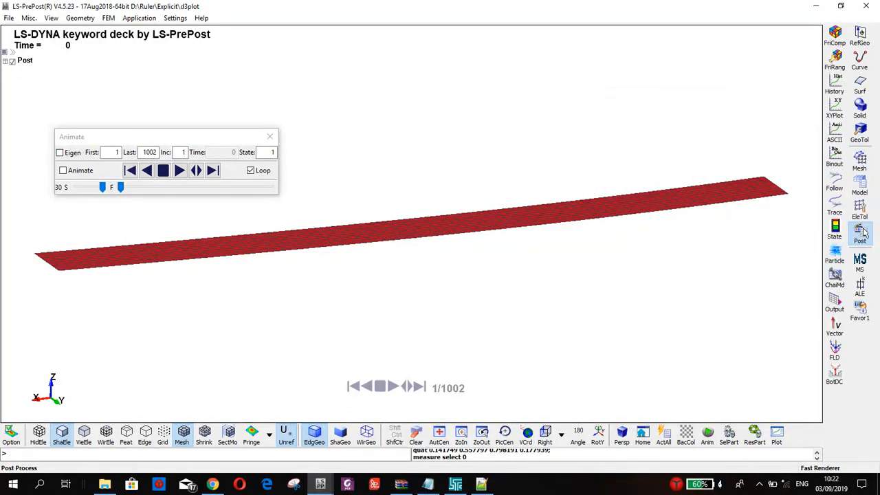
left_click(837, 37)
left_click(659, 119)
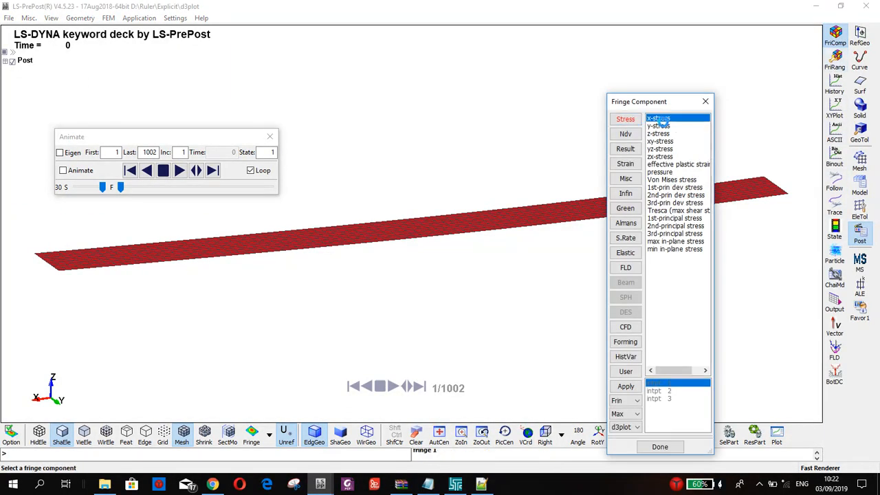
left_click(659, 126)
left_click(659, 141)
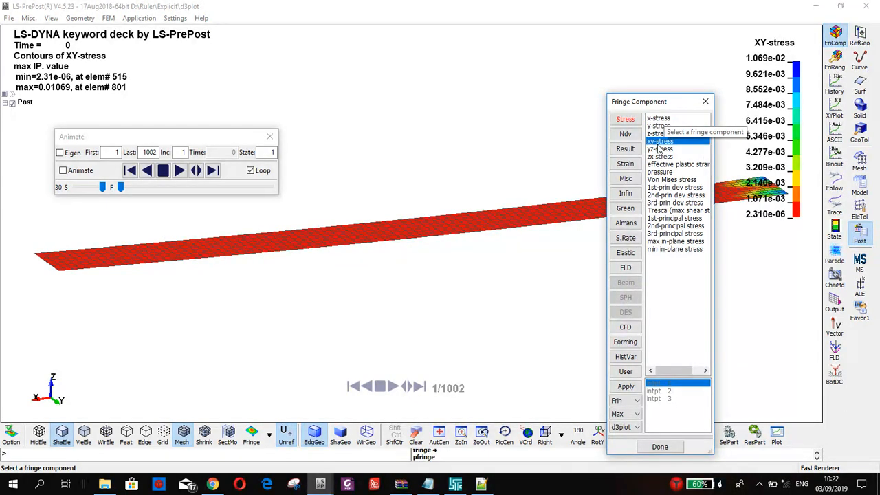
left_click(659, 157)
left_click(678, 164)
Play the effective plastic strain animation in two runs, stopping at states 283 and 493.
left_click(178, 171)
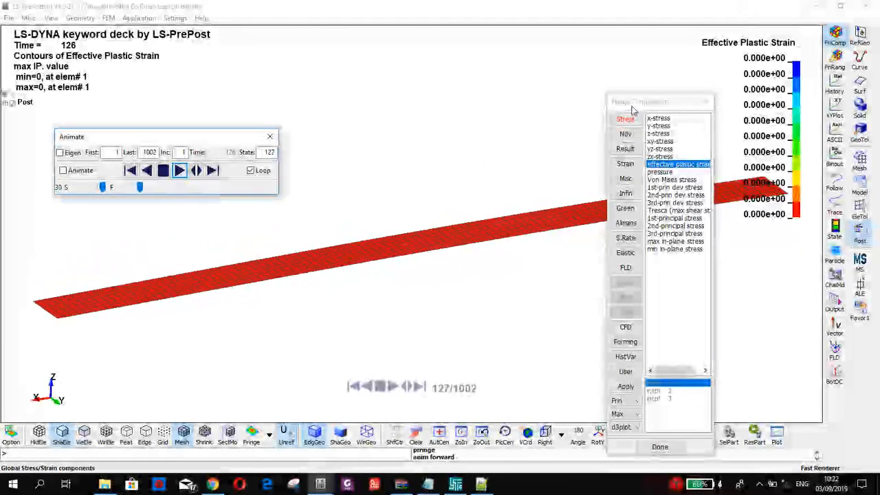
left_click_drag(624, 108, 516, 72)
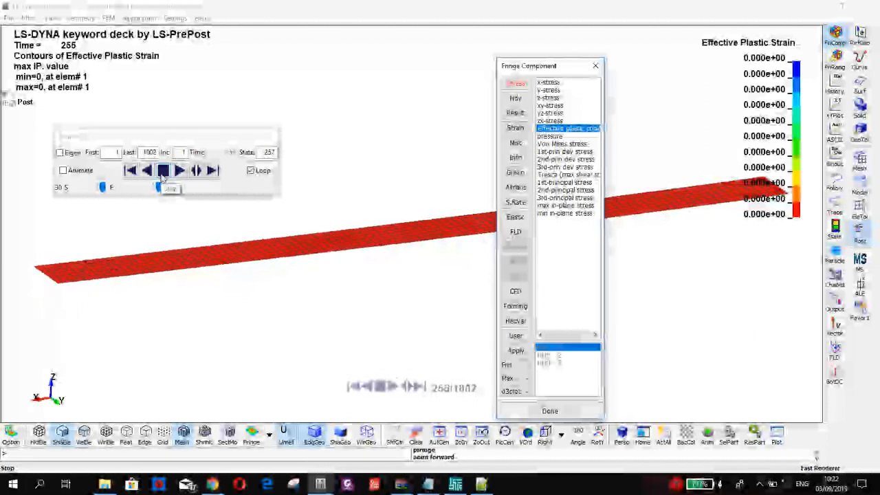
left_click(163, 177)
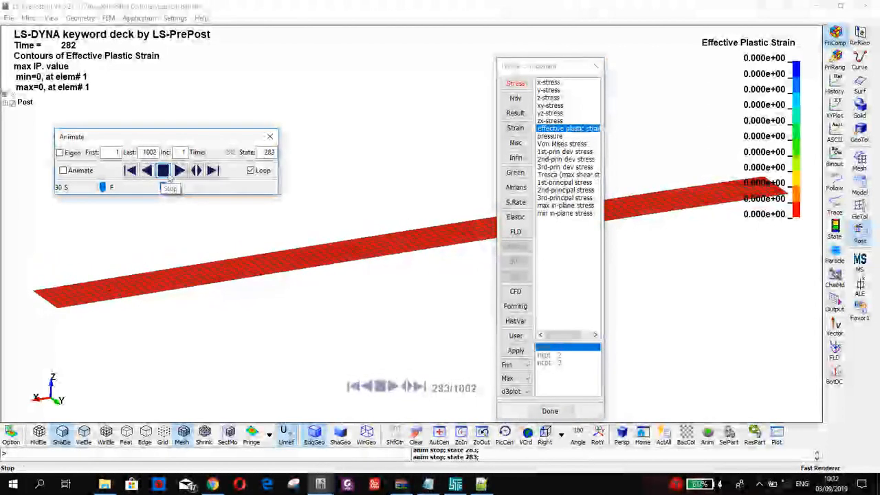
left_click(181, 171)
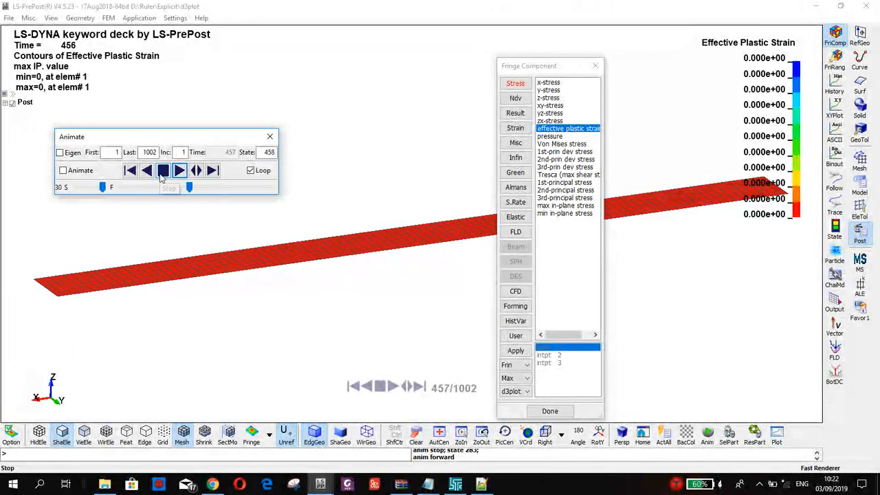
left_click(162, 172)
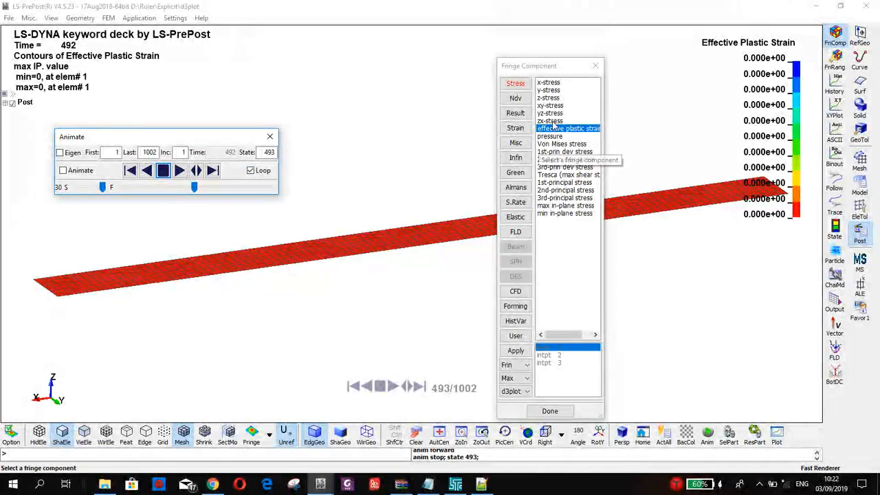
Display the x-stress, z-stress and y-stress contours in turn at state 493.
left_click(550, 83)
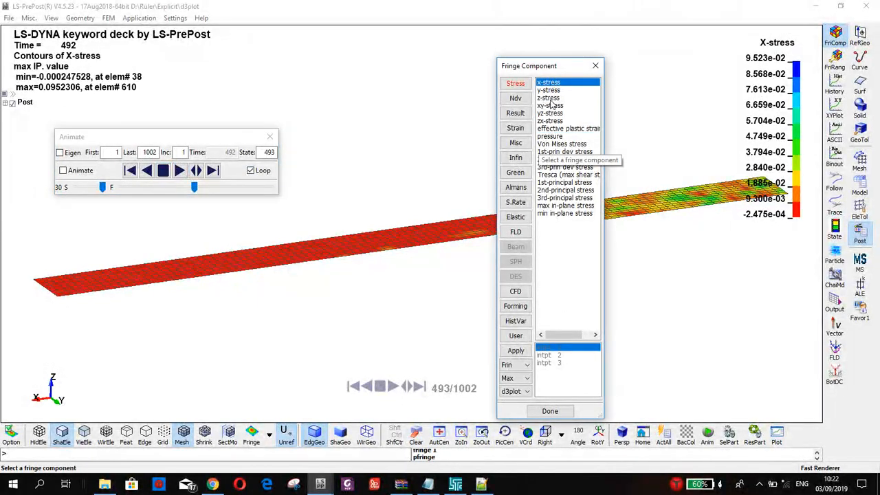
left_click(549, 98)
left_click(551, 90)
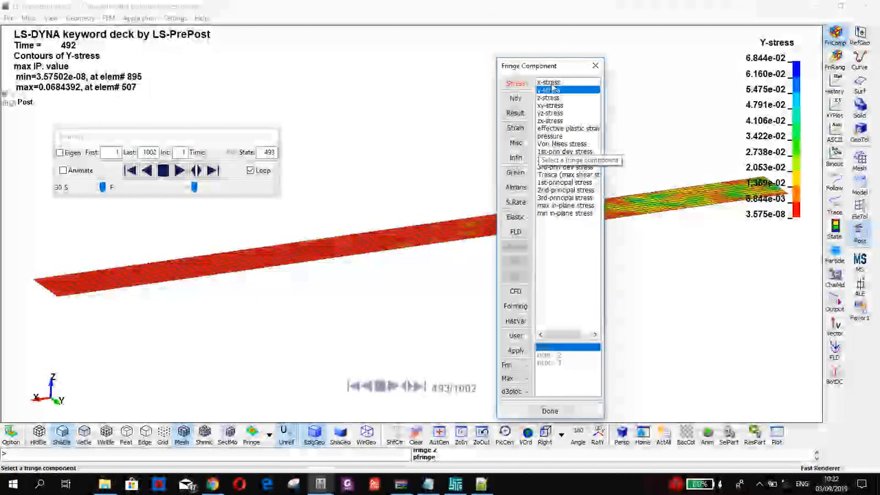
Switch the fringe plot to nodal displacements and contour the z-displacement on the ruler.
left_click_drag(543, 65, 488, 43)
left_click(462, 76)
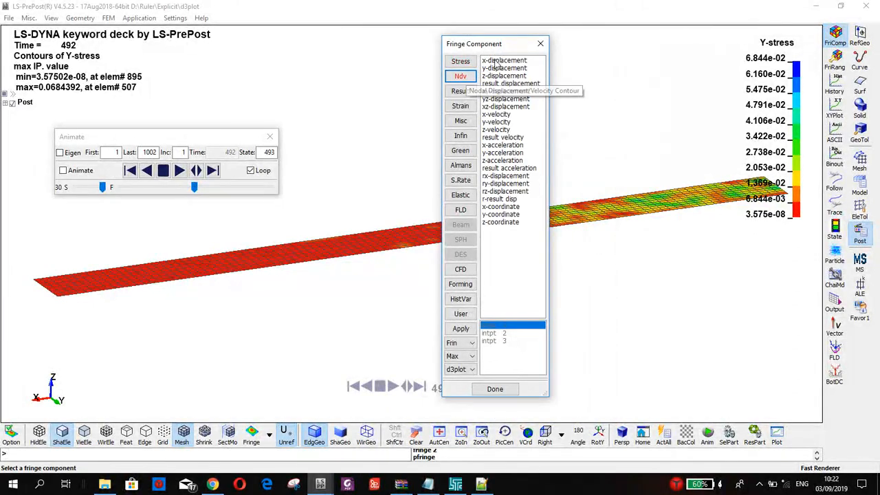
left_click(492, 83)
left_click(493, 75)
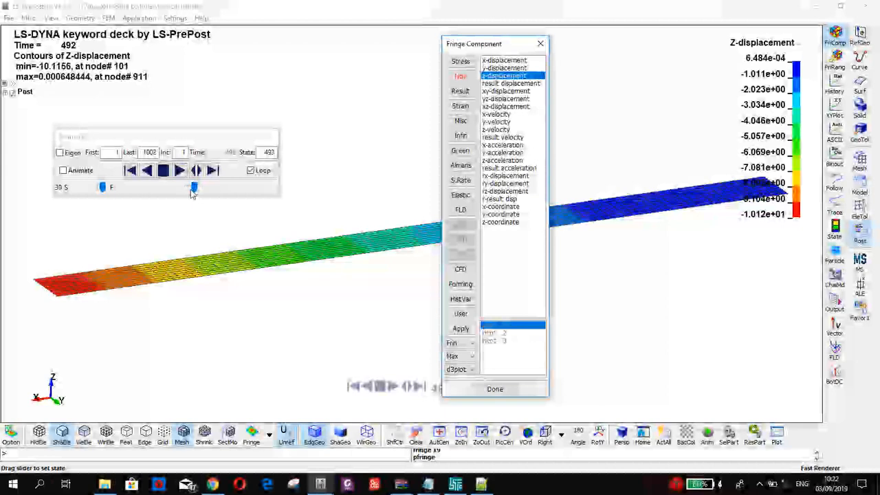
Play the z-displacement animation, rewind it to the first state, replay it and stop at state 348.
left_click(179, 171)
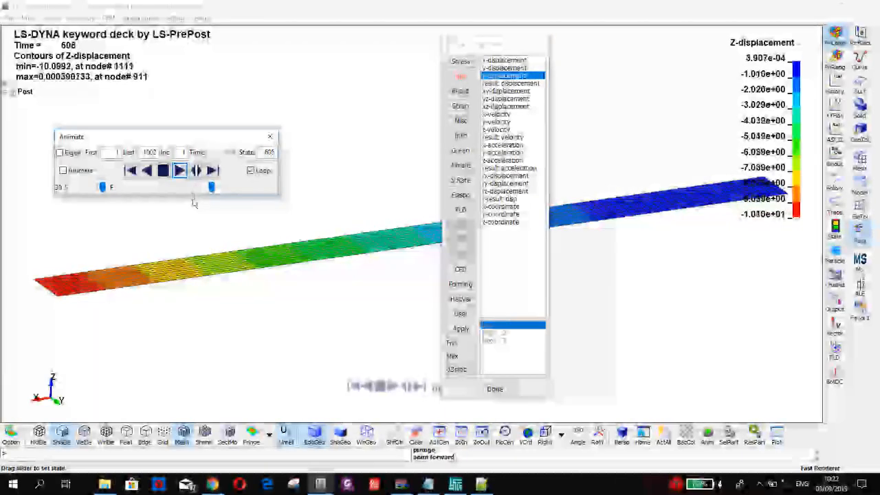
left_click(164, 171)
left_click_drag(214, 188, 113, 190)
left_click(179, 170)
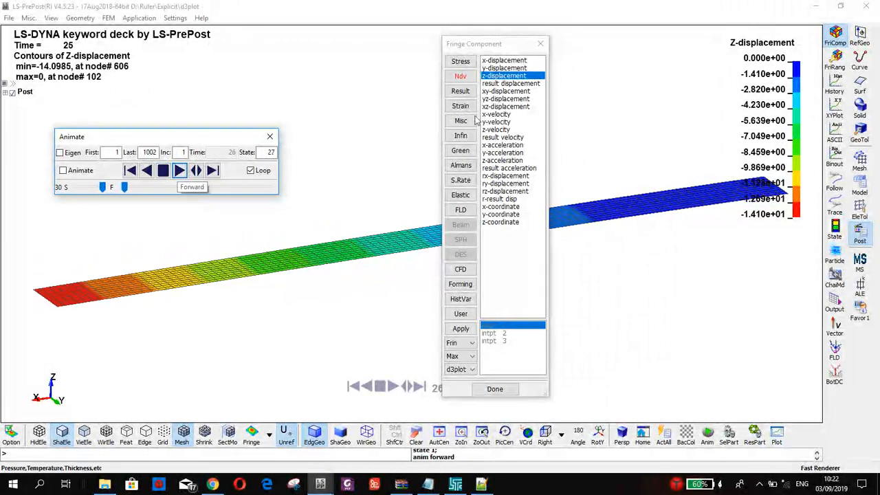
left_click_drag(485, 43, 833, 242)
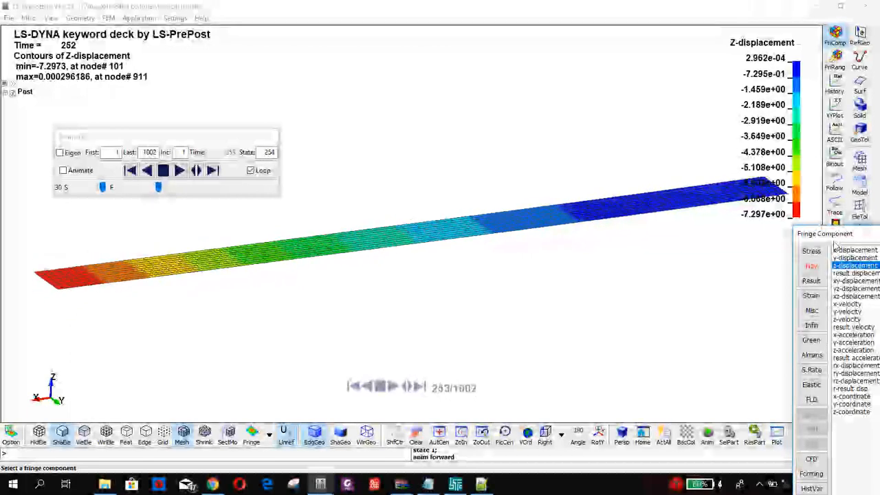
left_click_drag(835, 244, 661, 74)
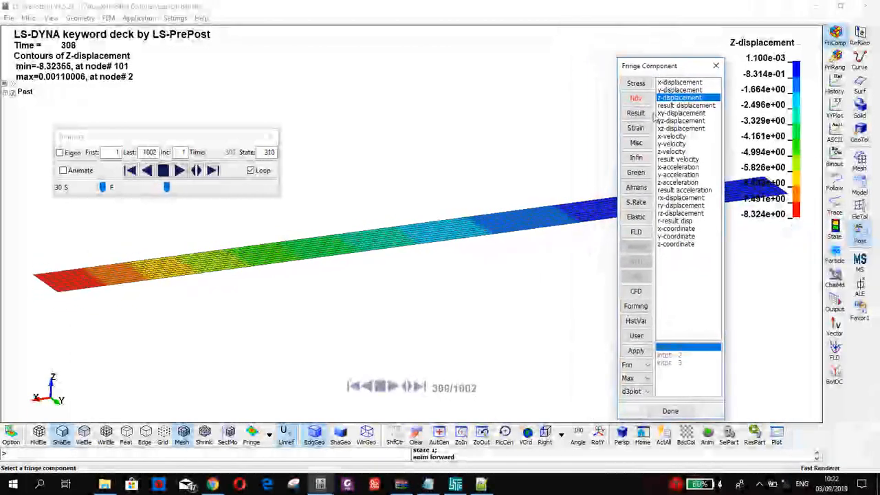
left_click(164, 172)
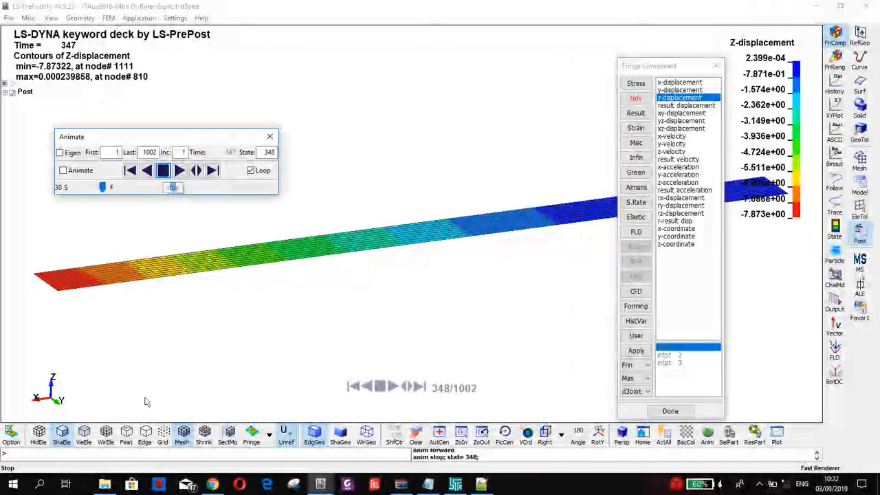
Switch to File Explorer and check the path and contents of the Ruler\Explicit folder on drive D.
left_click(105, 484)
left_click(621, 337)
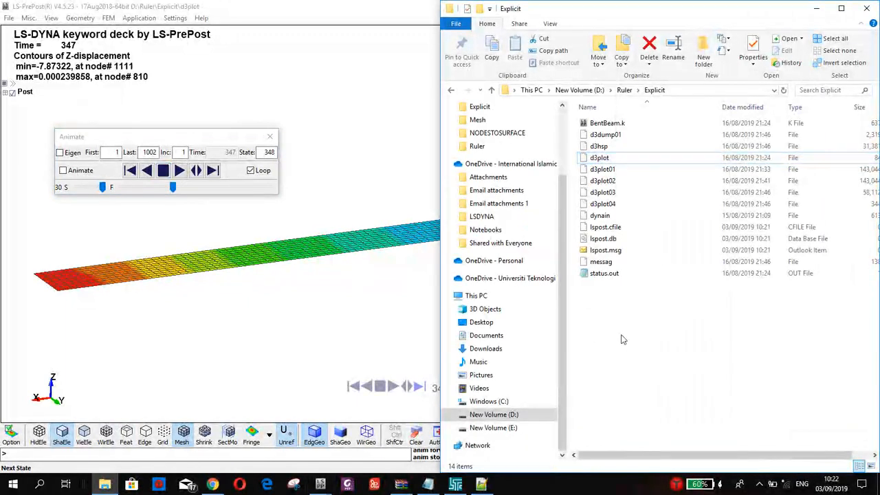
left_click(694, 90)
left_click(671, 369)
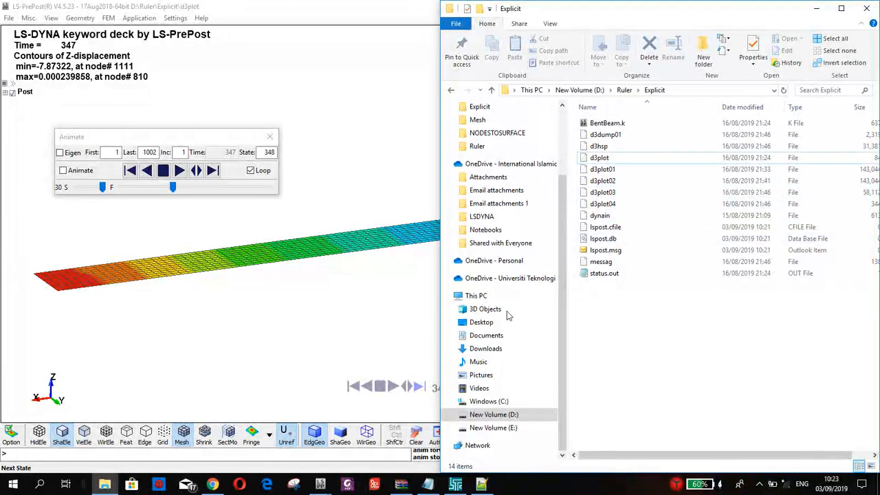
Return to LS-PrePost and try to import a file into the open d3plot session.
left_click(8, 18)
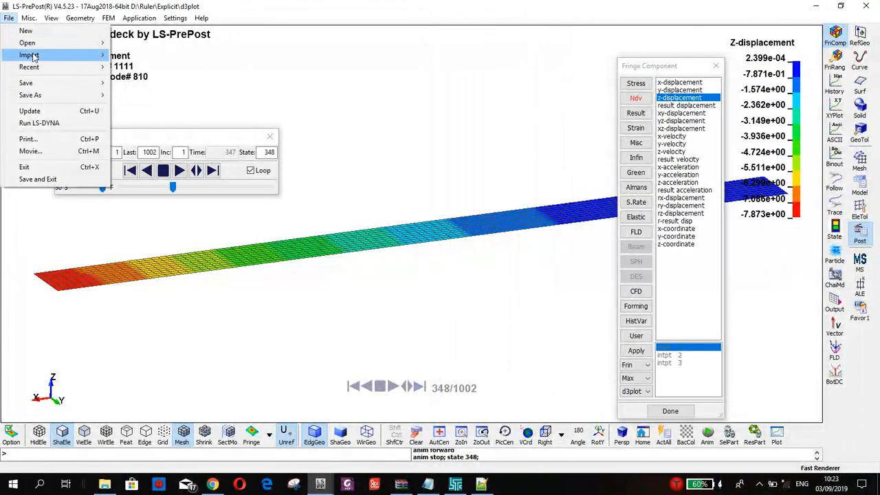
mouse_move(31, 57)
left_click(124, 57)
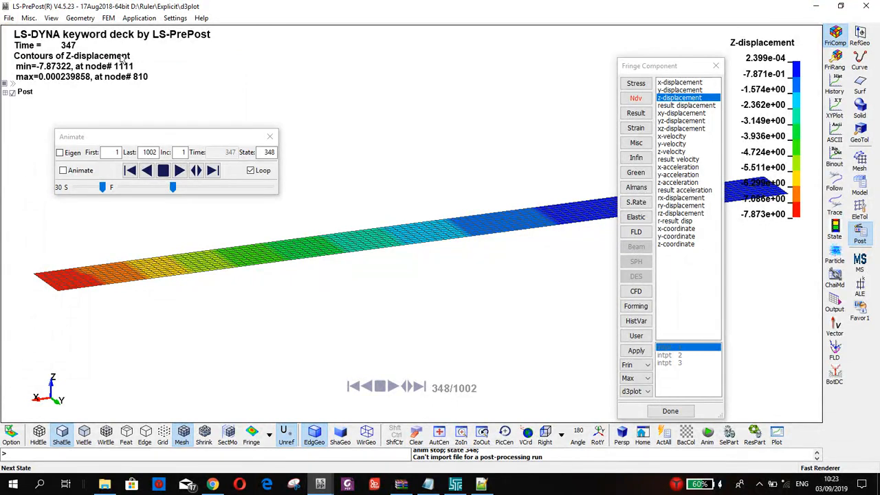
Leave the d3plot results for the RulerDeformed.k window and start a new session there, closing all existing models.
left_click(8, 17)
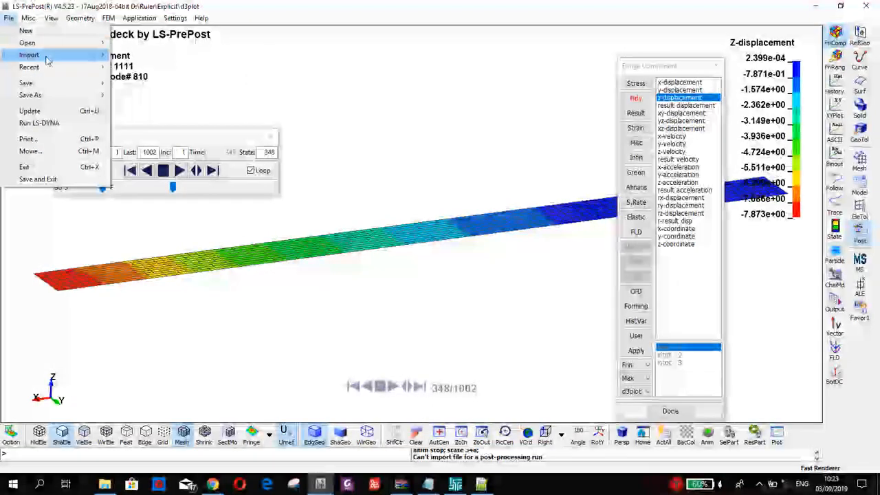
mouse_move(47, 61)
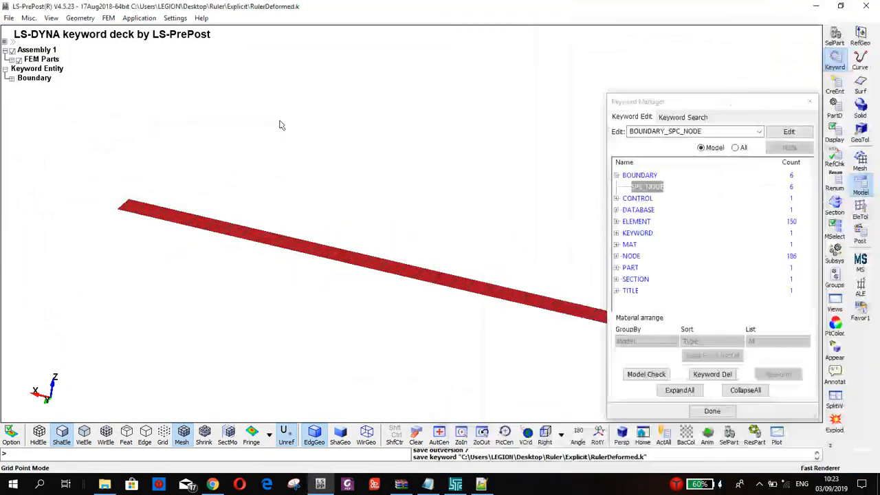
left_click(9, 18)
left_click(9, 18)
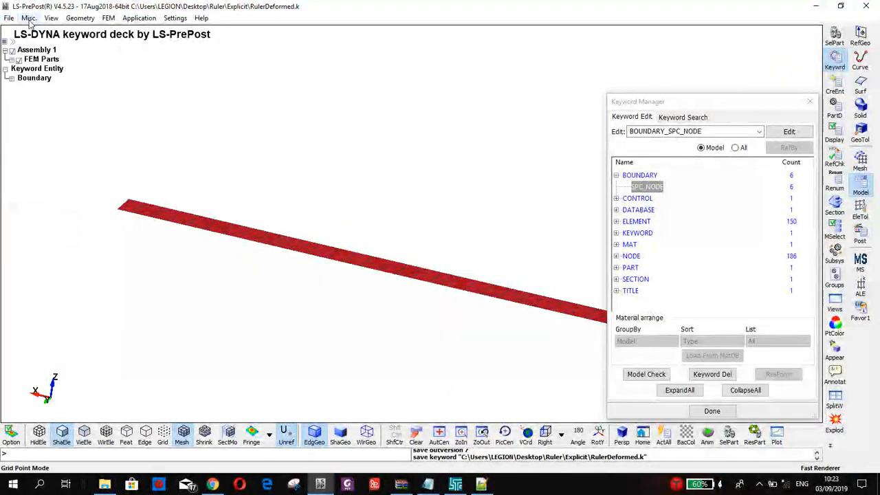
left_click(9, 17)
left_click(25, 30)
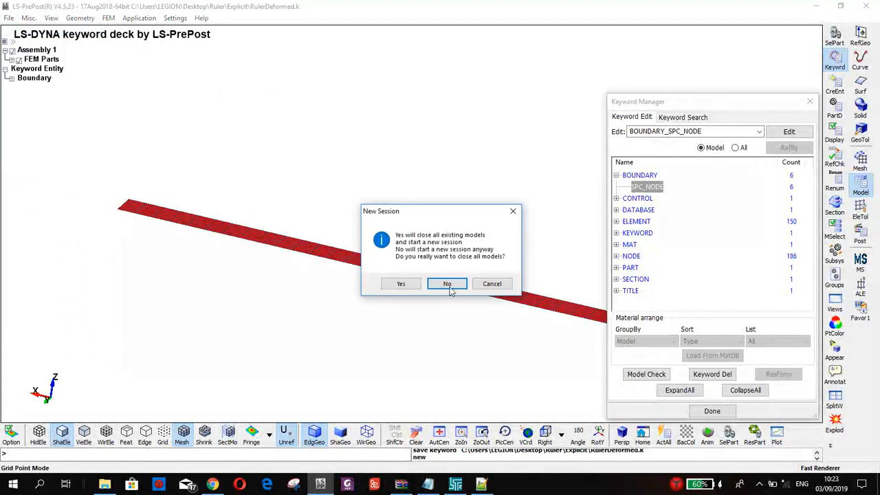
left_click(404, 284)
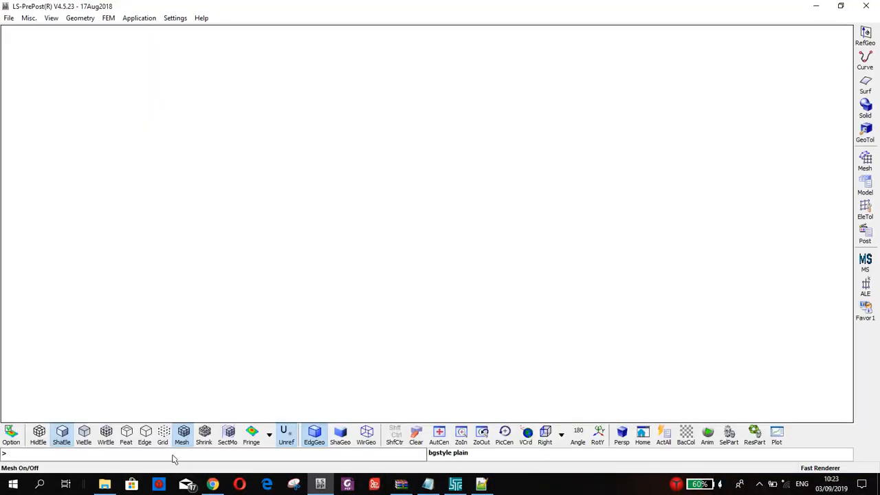
Import the dynain file from the Desktop\Ruler\Explicit folder as an LS-DYNA keyword file into the empty session.
left_click(105, 484)
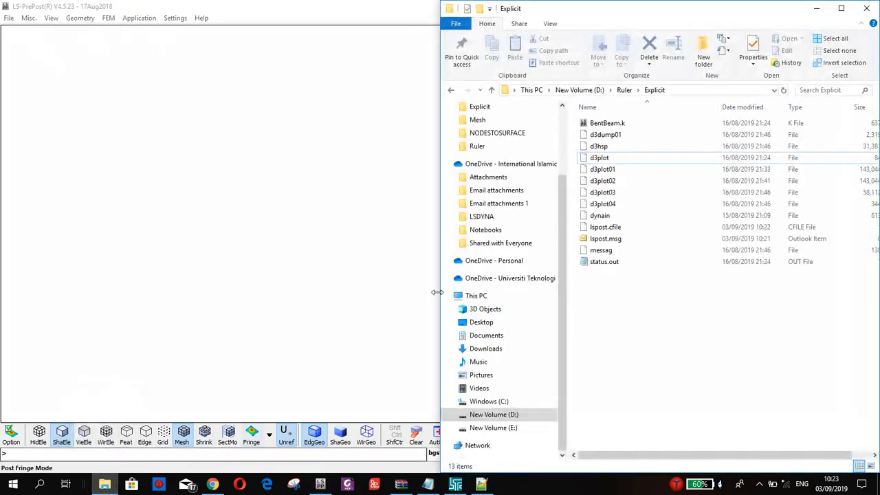
left_click(9, 18)
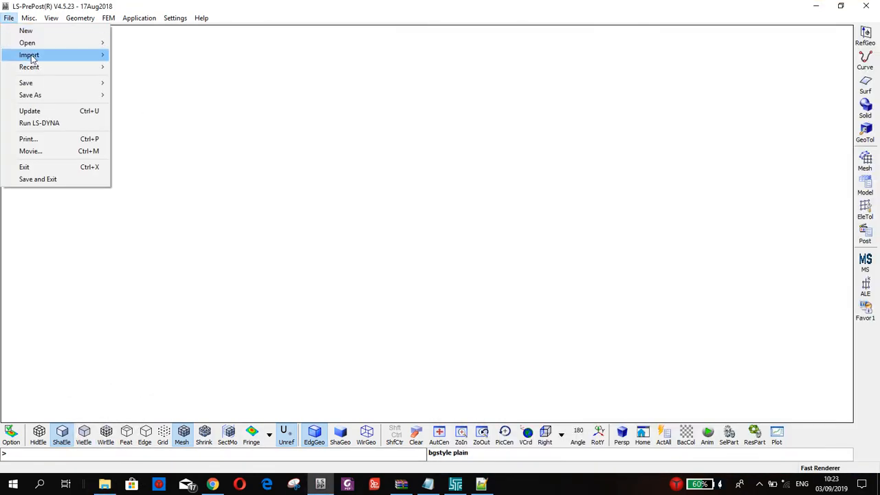
mouse_move(29, 55)
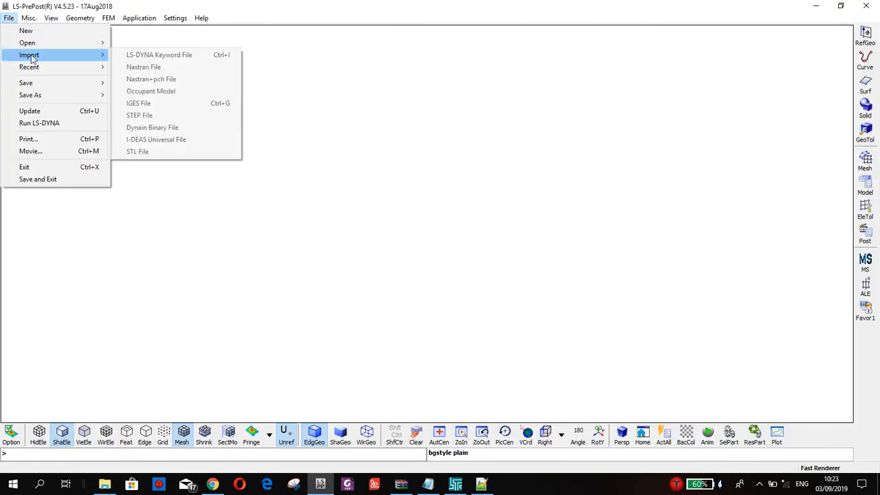
left_click(156, 56)
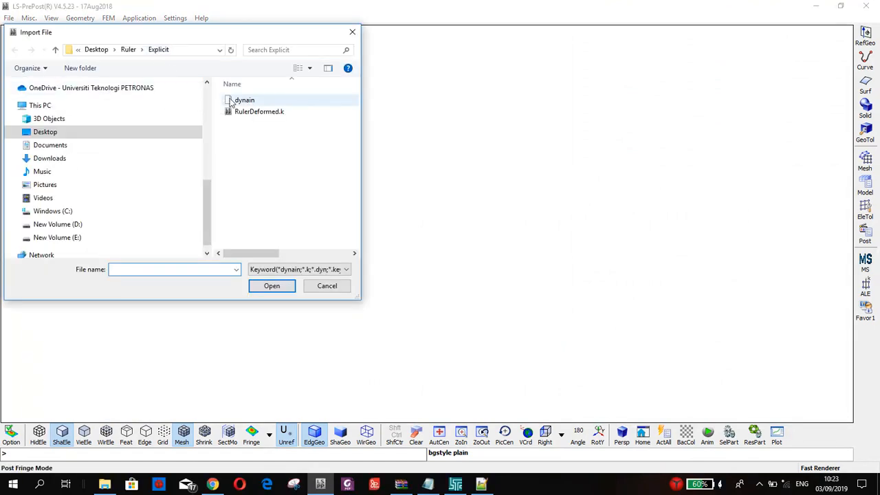
left_click(232, 102)
left_click(263, 286)
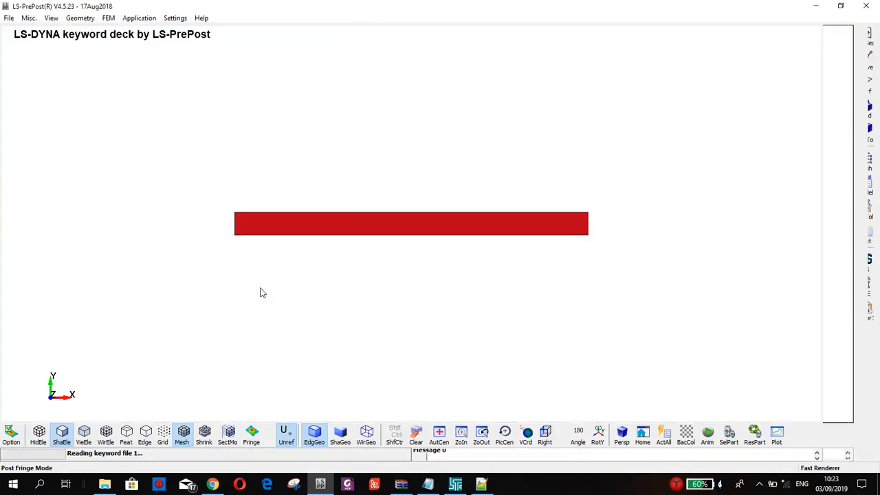
left_click_drag(354, 212, 382, 224, "shift")
scroll(381, 224, "up", 4)
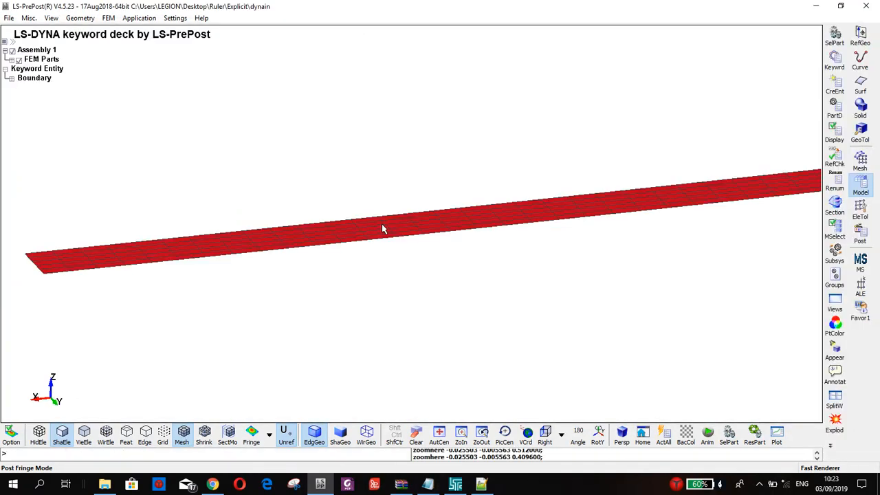
scroll(383, 230, "down", 1)
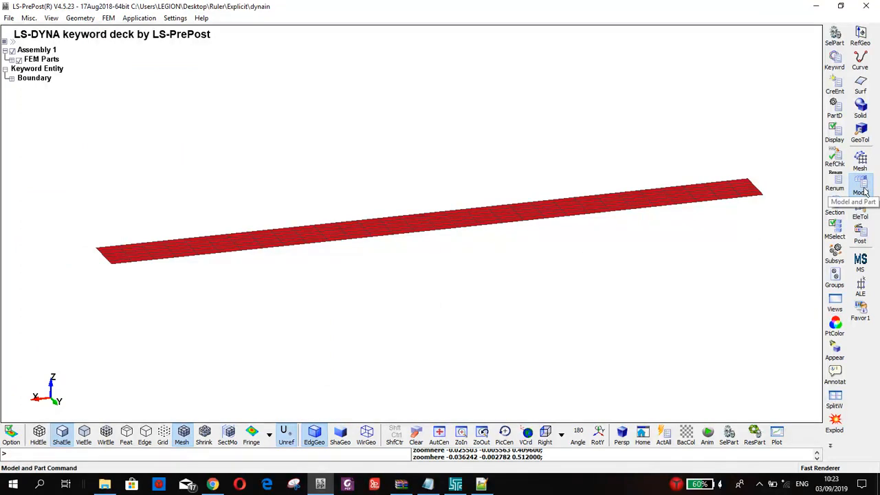
Open the Keyword Manager and examine which keywords the imported dynain model holds under INITIAL.
left_click(842, 62)
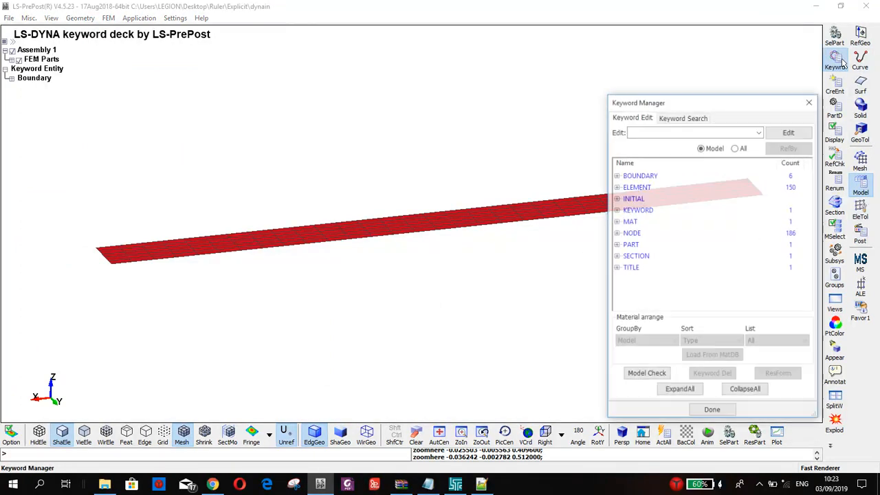
double_click(650, 198)
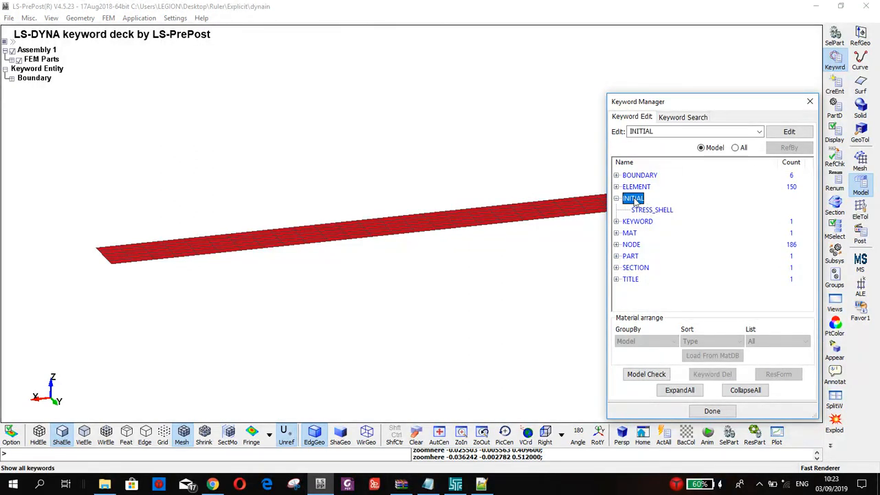
left_click(617, 199)
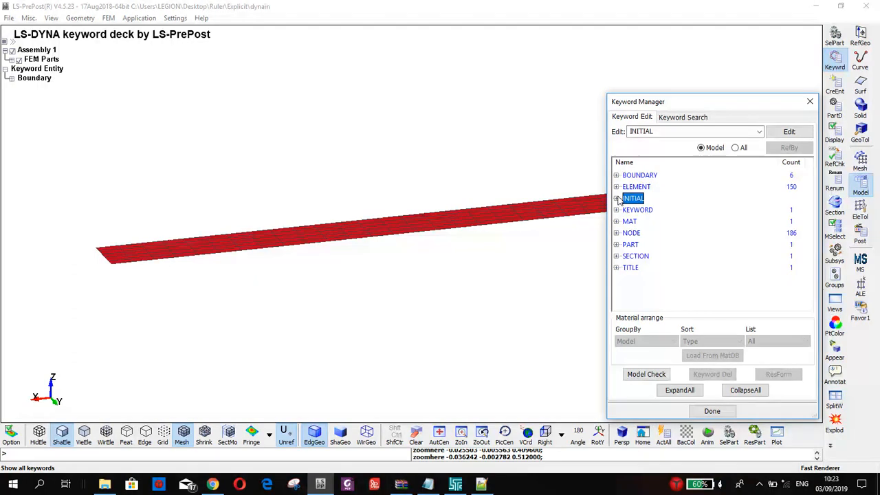
left_click(617, 198)
left_click(617, 198)
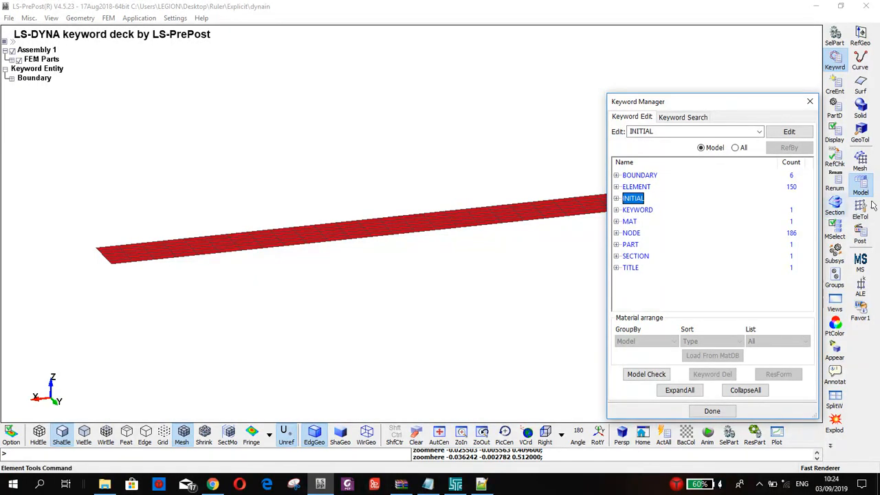
Contour the dynain x-stress on the ruler, then close the Fringe Component and Keyword Manager dialogs.
left_click(861, 234)
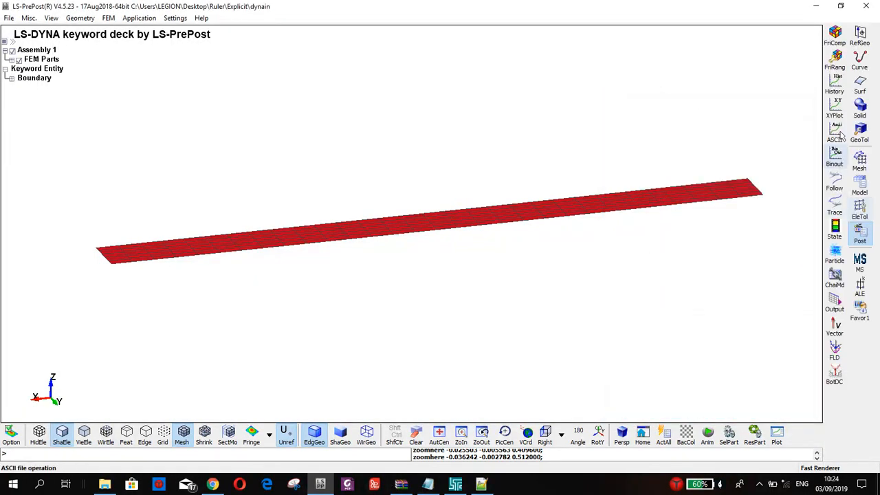
left_click(836, 36)
left_click(659, 126)
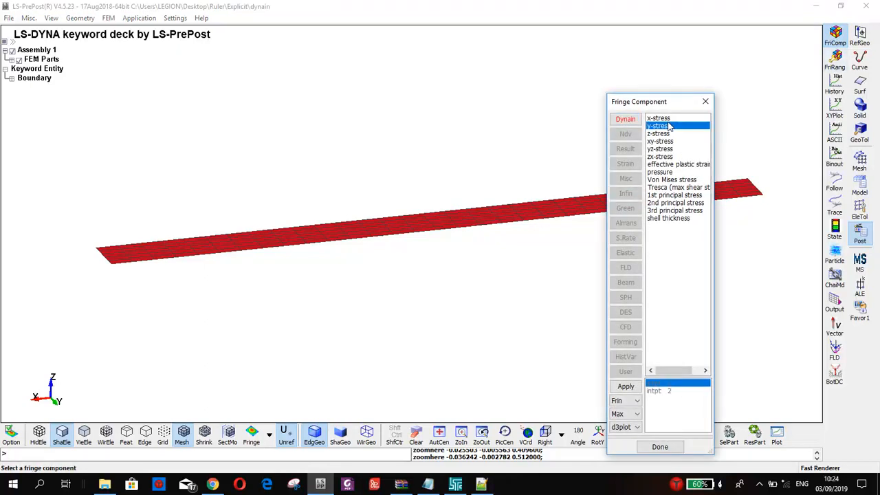
left_click(659, 118)
left_click_drag(664, 102, 358, 66)
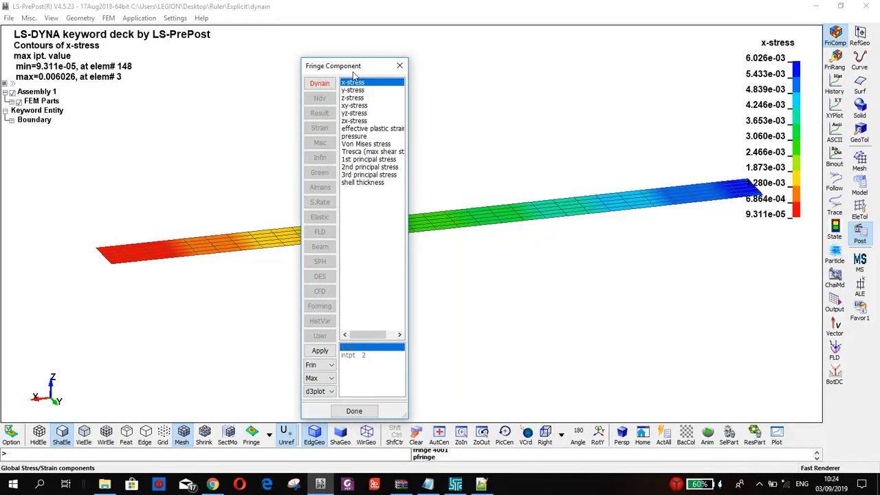
left_click_drag(376, 66, 670, 67)
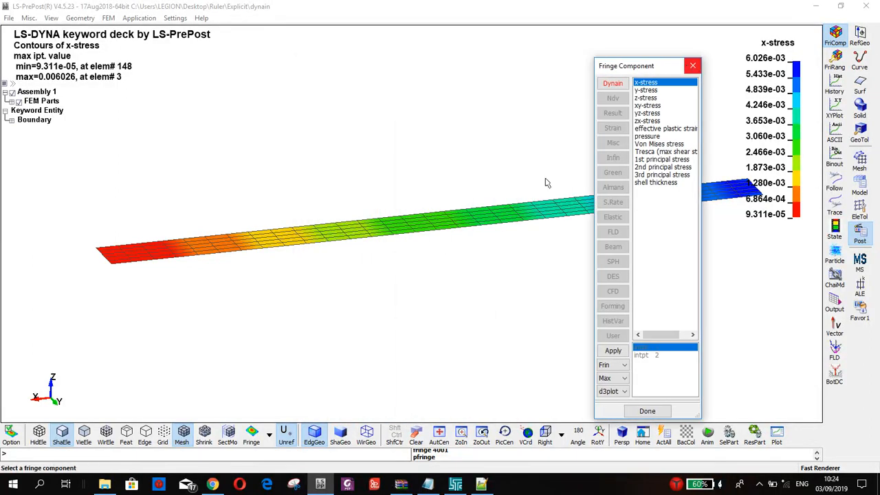
left_click(693, 66)
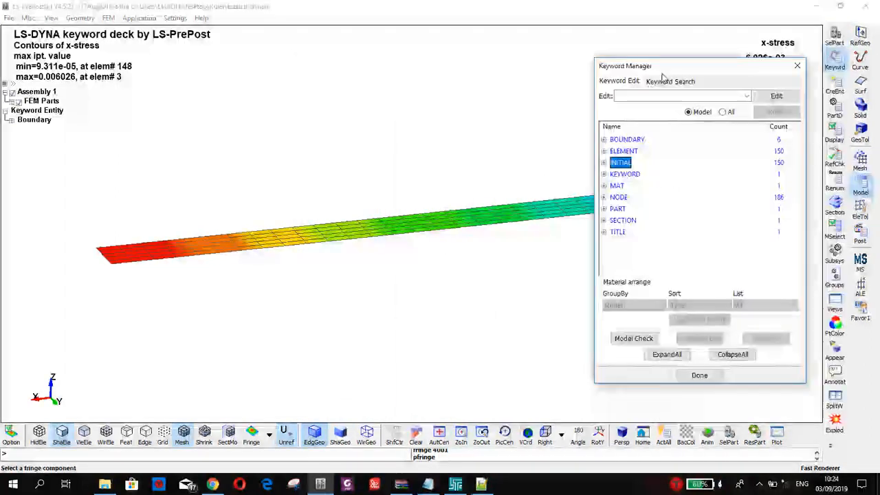
left_click_drag(664, 70, 631, 78)
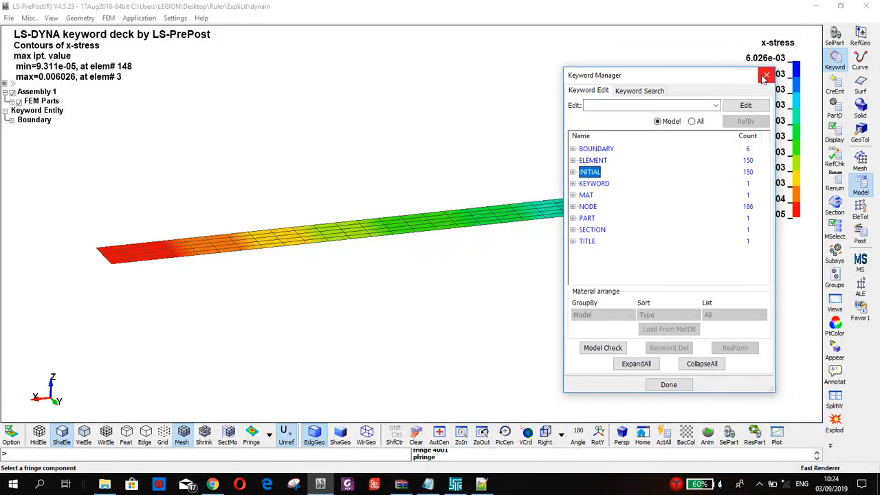
left_click(762, 76)
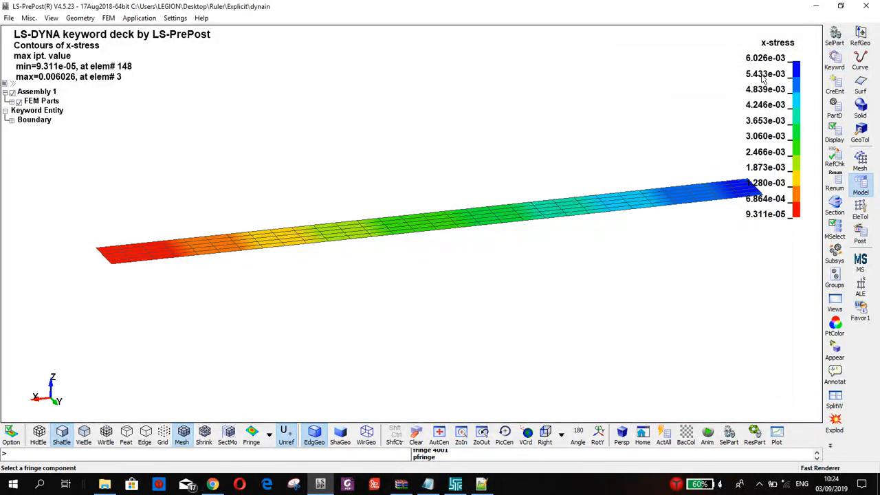